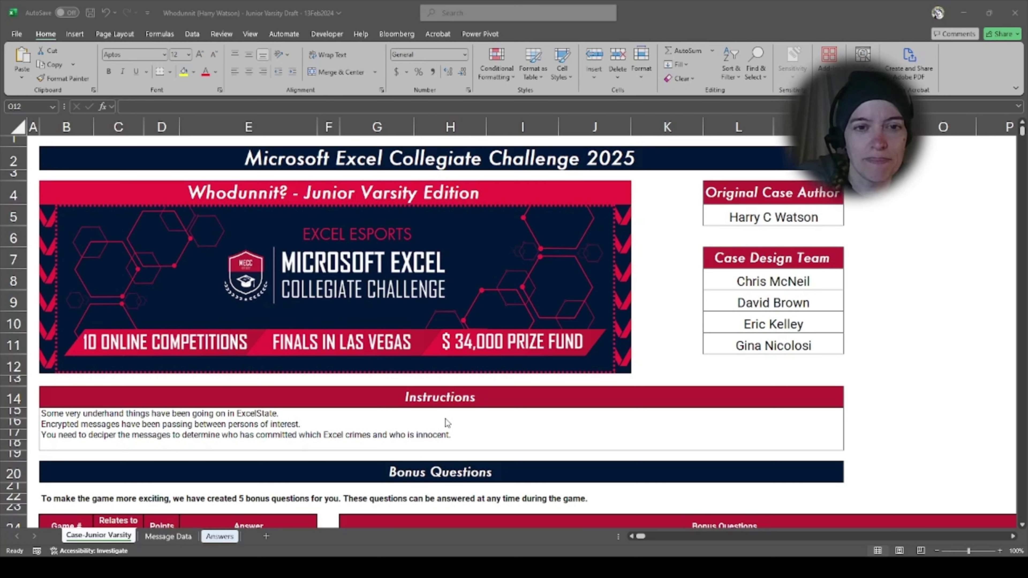
Step: Review the case sheet's instructions, bonus questions and level descriptions, from the Level 1 rules through Level 7
scroll(447, 418, down, 1)
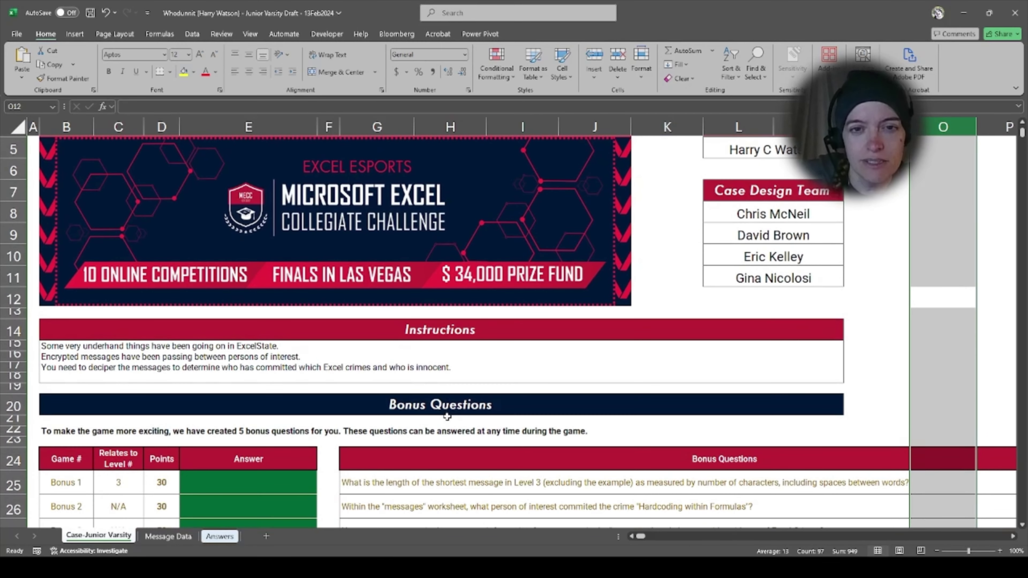
click(902, 335)
scroll(902, 335, down, 3)
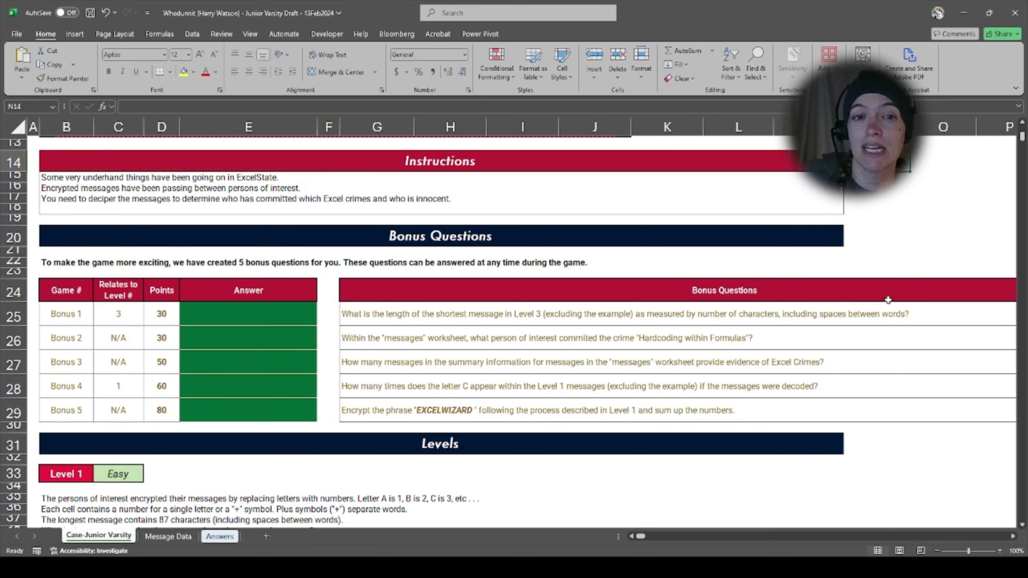
scroll(888, 301, down, 4)
scroll(889, 302, down, 2)
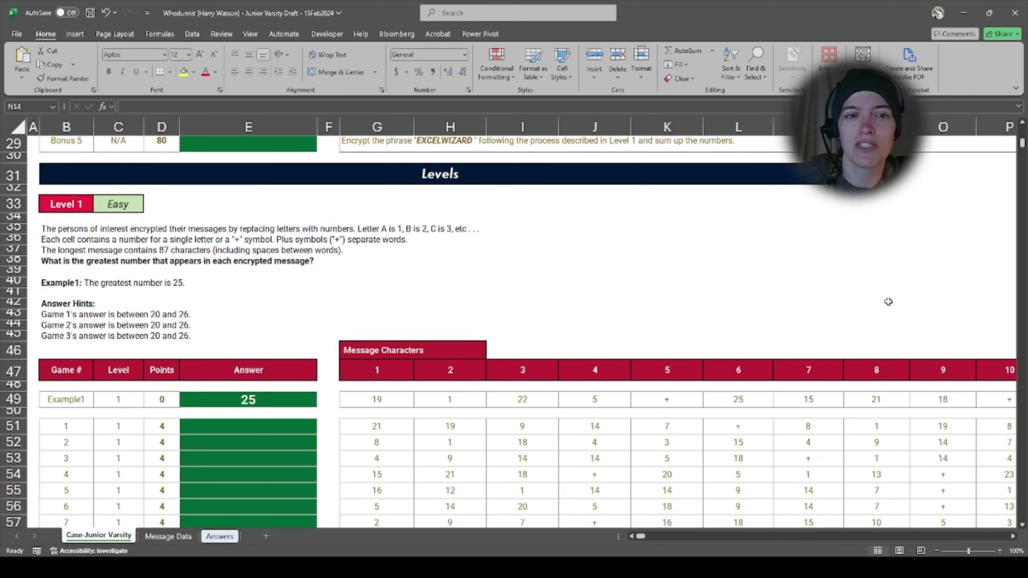
scroll(721, 303, down, 3)
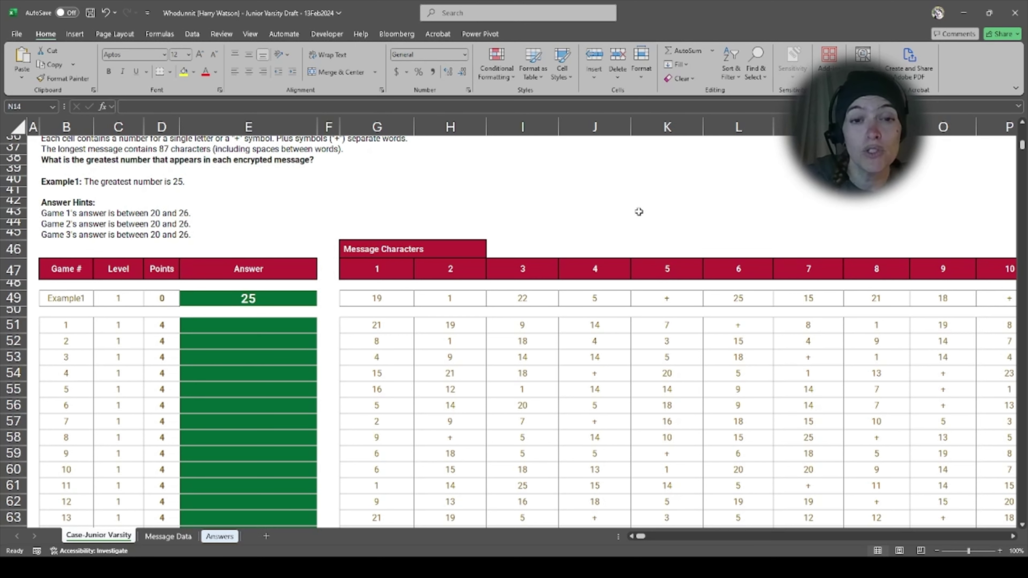
scroll(589, 245, down, 3)
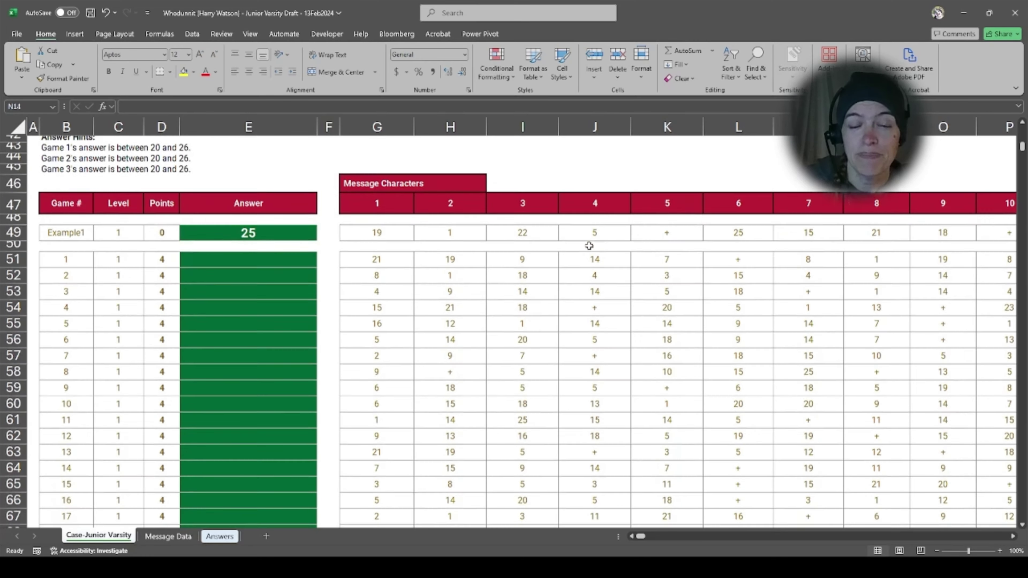
scroll(589, 245, up, 1)
scroll(591, 243, down, 5)
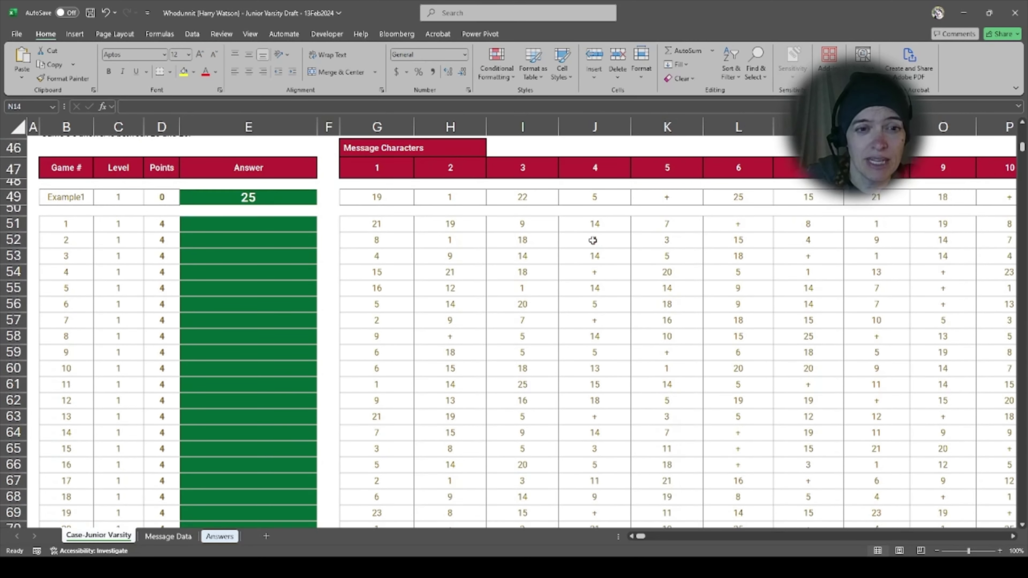
scroll(592, 240, down, 20)
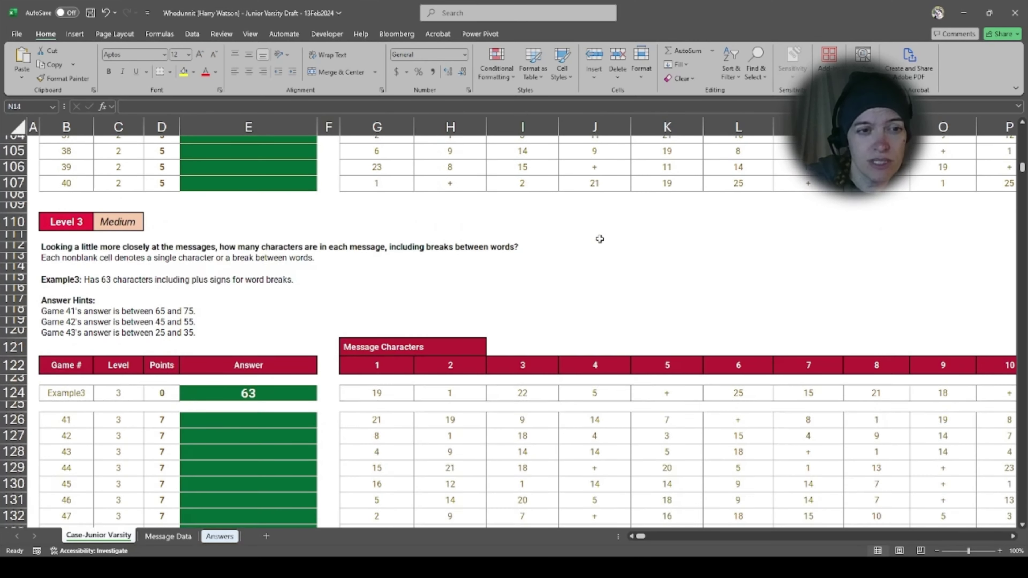
scroll(599, 239, down, 20)
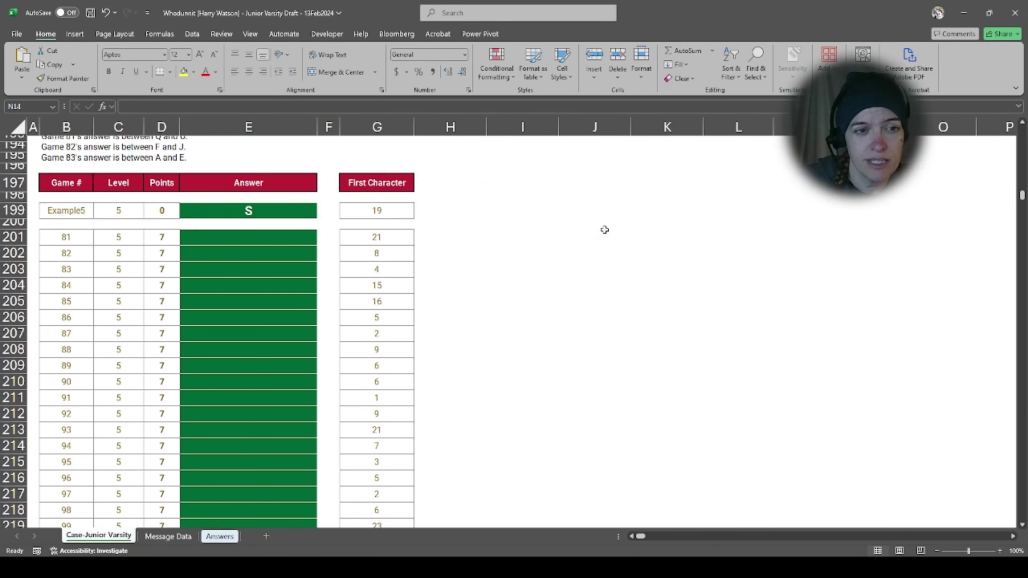
scroll(604, 230, down, 12)
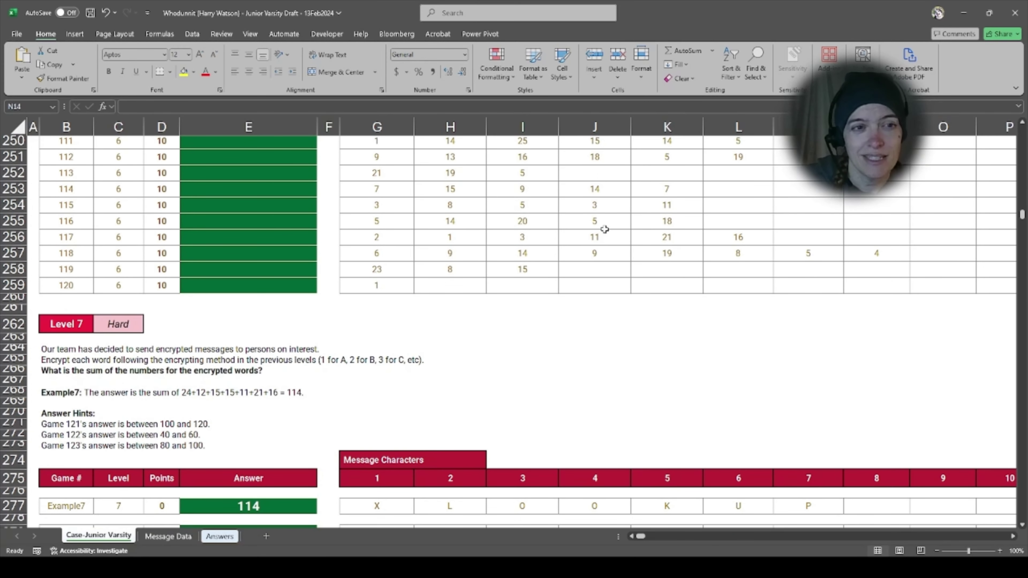
drag(1022, 214, 999, 72)
Step: Examine the message categories, persons of interest and Excel Crime flags on the Message Data sheet, and return to the case sheet
click(181, 538)
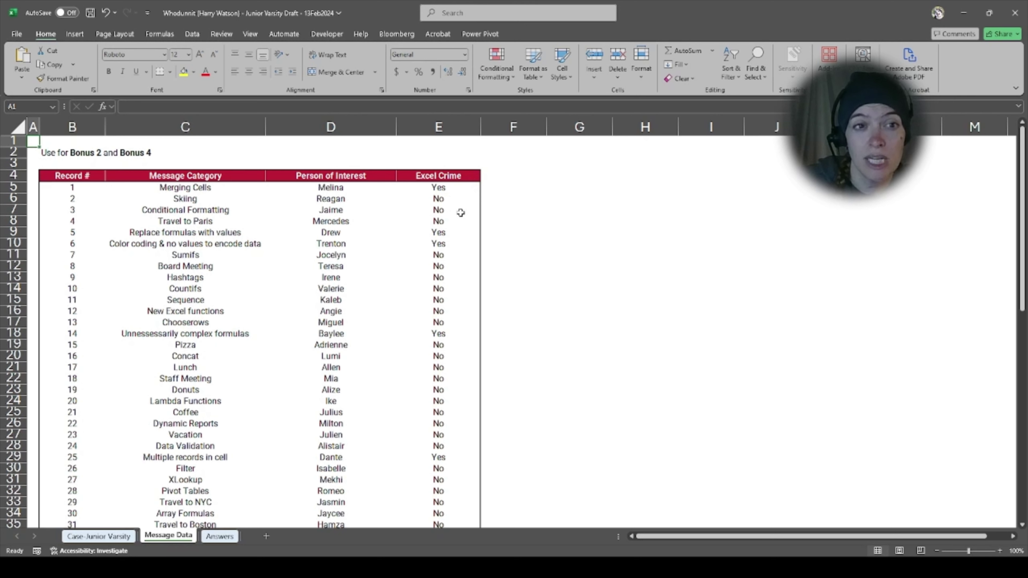
click(439, 335)
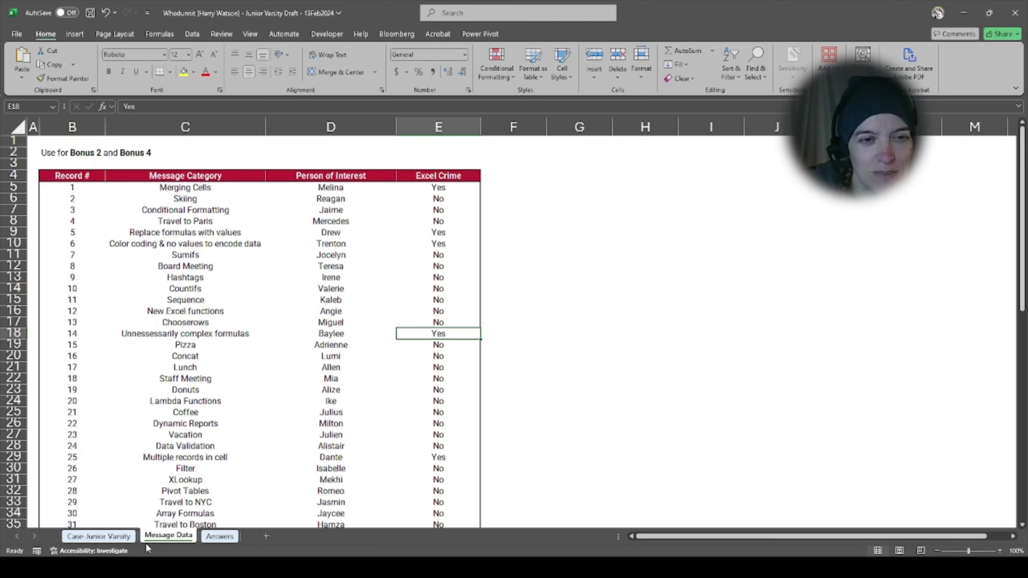
click(118, 537)
Step: Read the bonus questions and the Level 1 rules, example and answer hints on the case sheet
scroll(310, 341, down, 2)
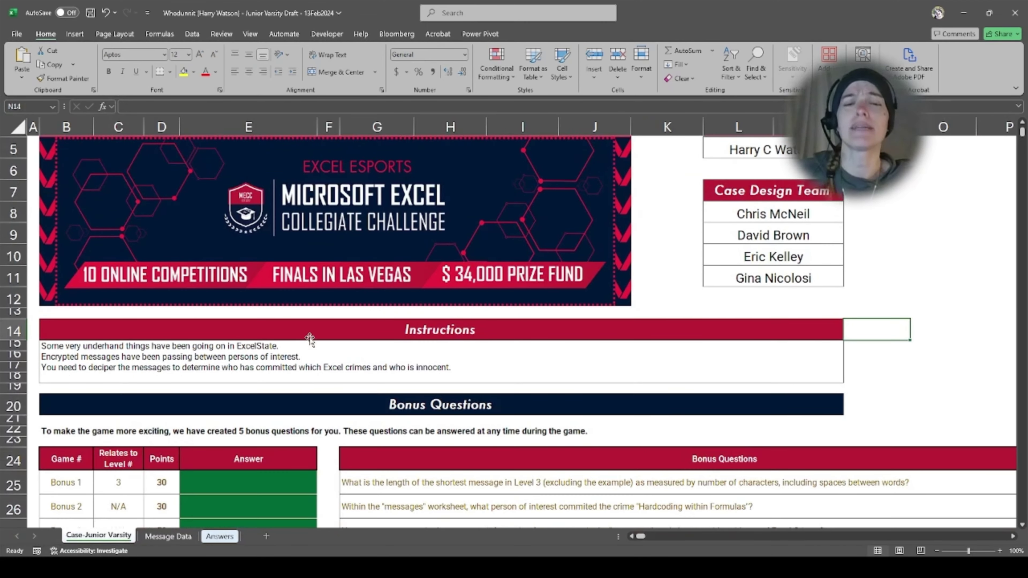
scroll(310, 341, down, 2)
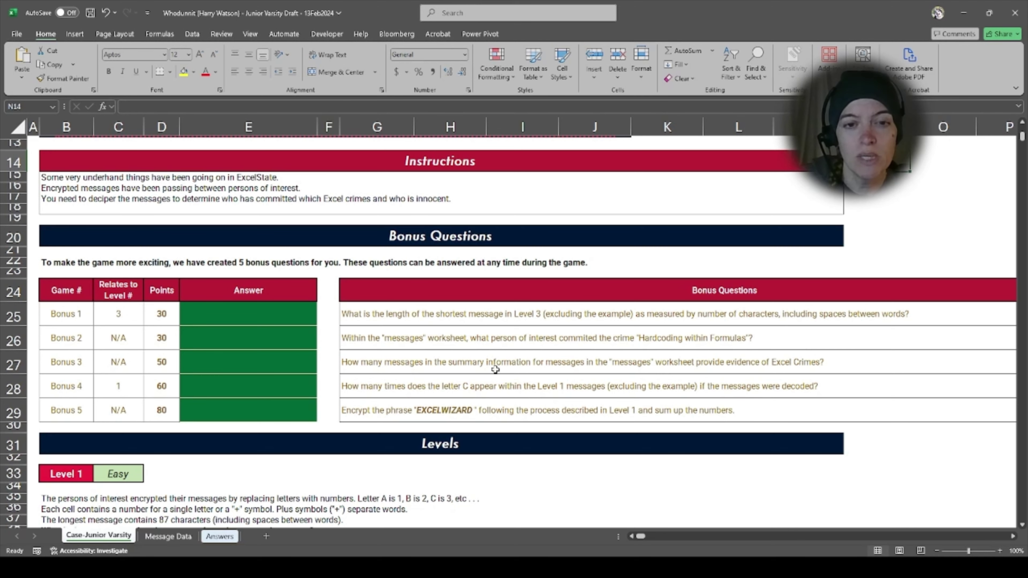
scroll(495, 369, down, 4)
scroll(496, 369, down, 6)
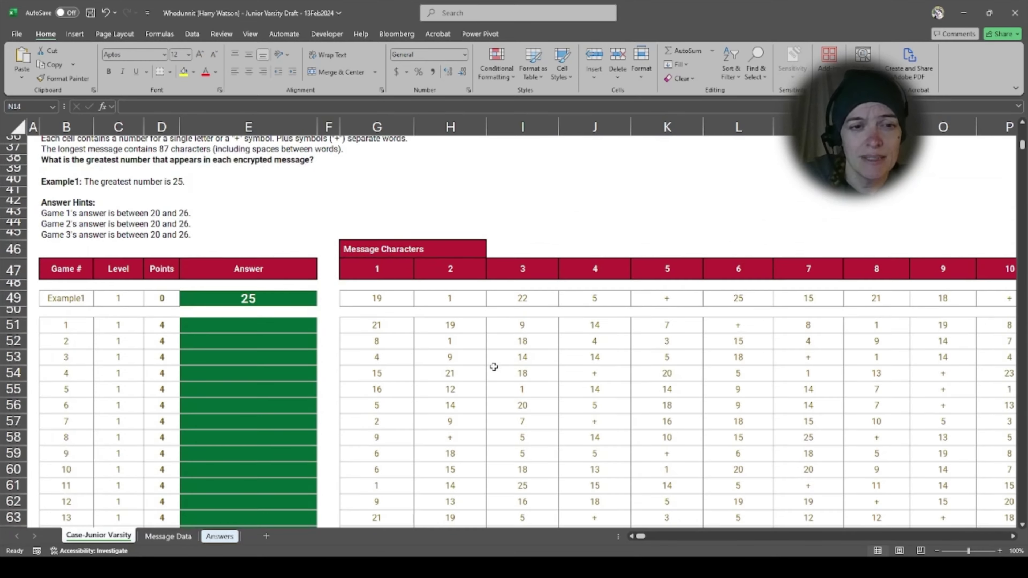
scroll(494, 367, up, 4)
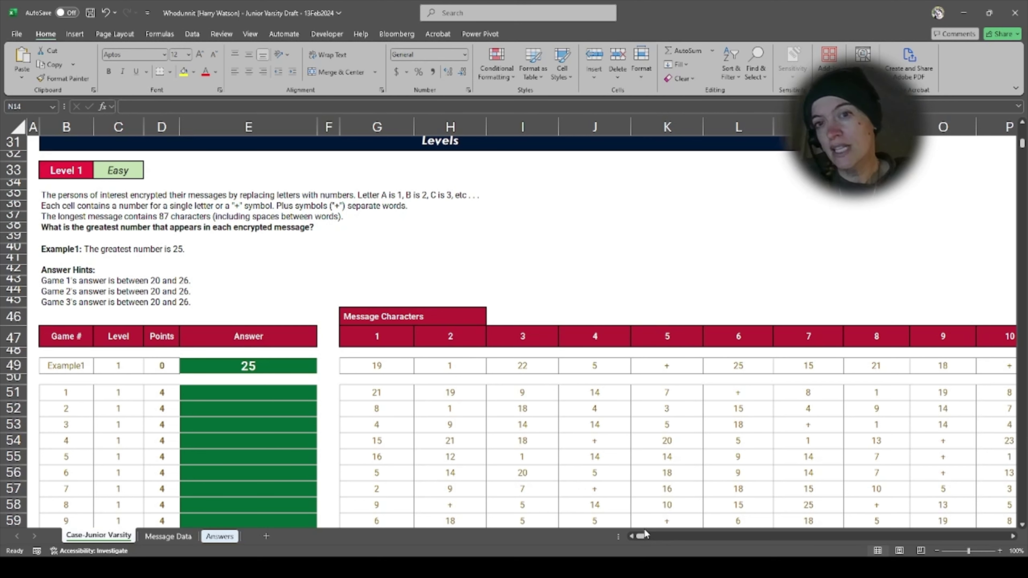
mouse_move(644, 533)
mouse_down()
mouse_move(715, 537)
mouse_move(640, 537)
mouse_up()
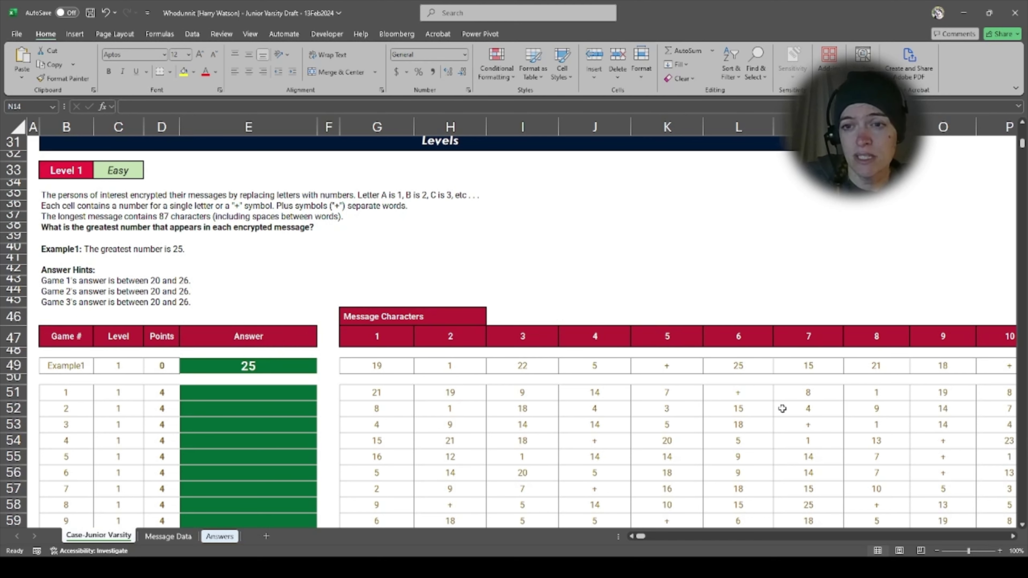
Step: Go through the encrypted characters of the Example1 message in row 49 and come back to its answer cell
click(634, 365)
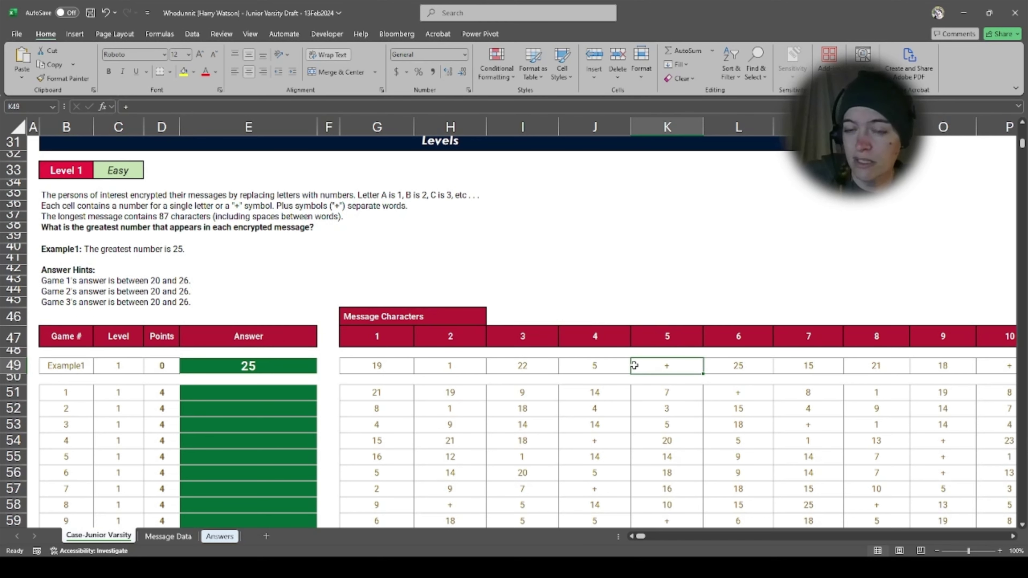
key(Right)
key(Right)
key(Right)
key(Right)
key(Right)
key(Right)
key(Right)
key(Right)
key(Right)
key(Right)
key(Right)
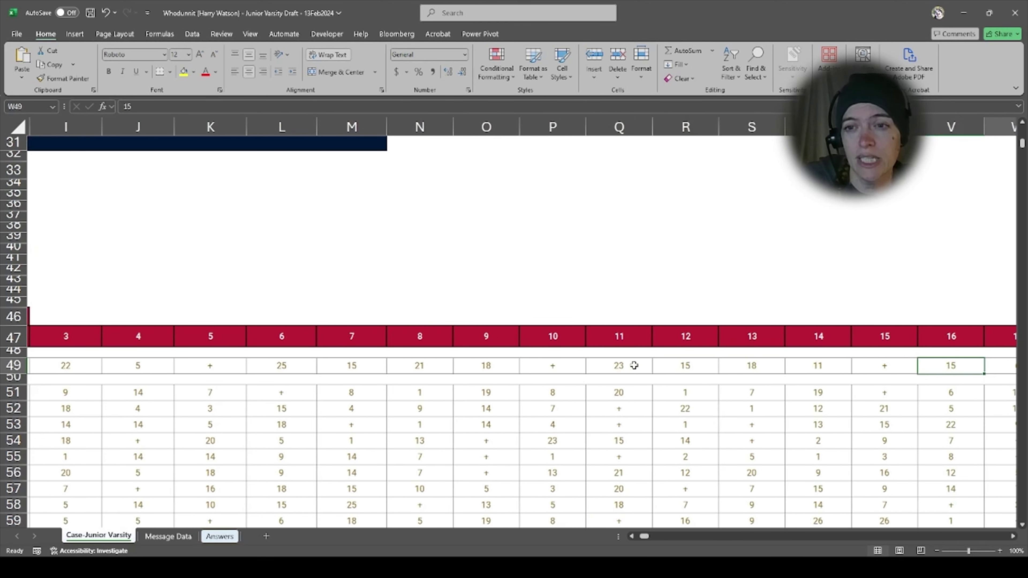
key(Right)
key(Right)
key(Right)
key(Right)
key(Right)
key(Right)
key(Right)
key(Right)
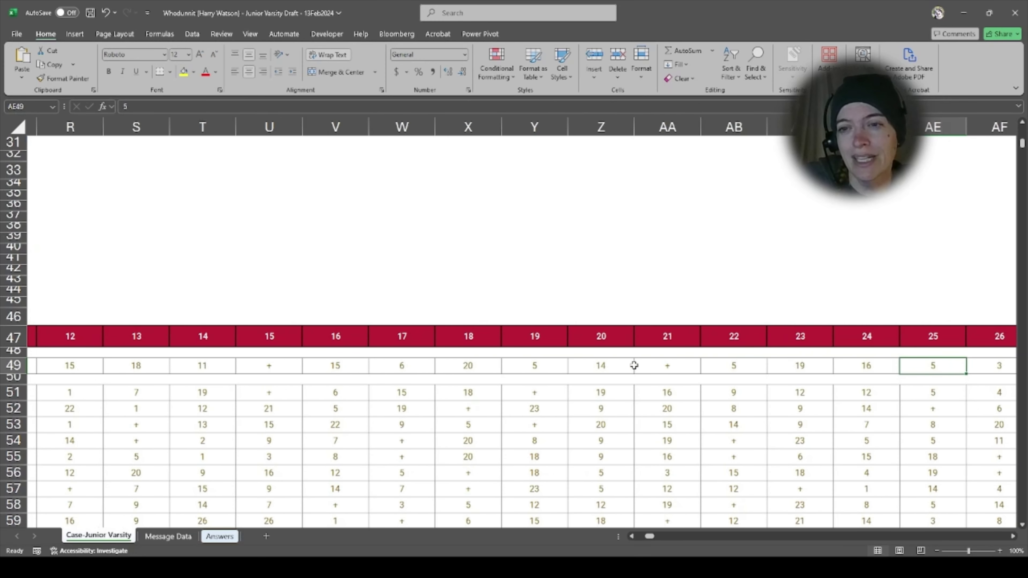
key(Right)
key(Right)
key(Right)
key(Right)
key(Right)
key(Right)
key(Right)
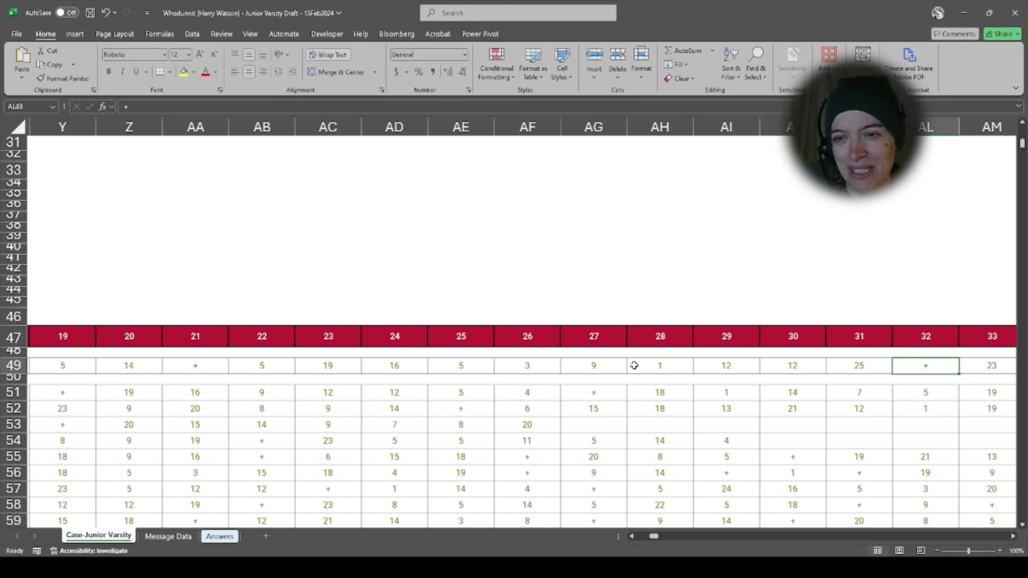
key(Right)
key(Right)
key(Right)
key(Left)
key(Left)
key(Left)
key(Left)
key(Left)
key(Left)
key(Left)
key(Left)
key(Left)
key(Left)
key(Left)
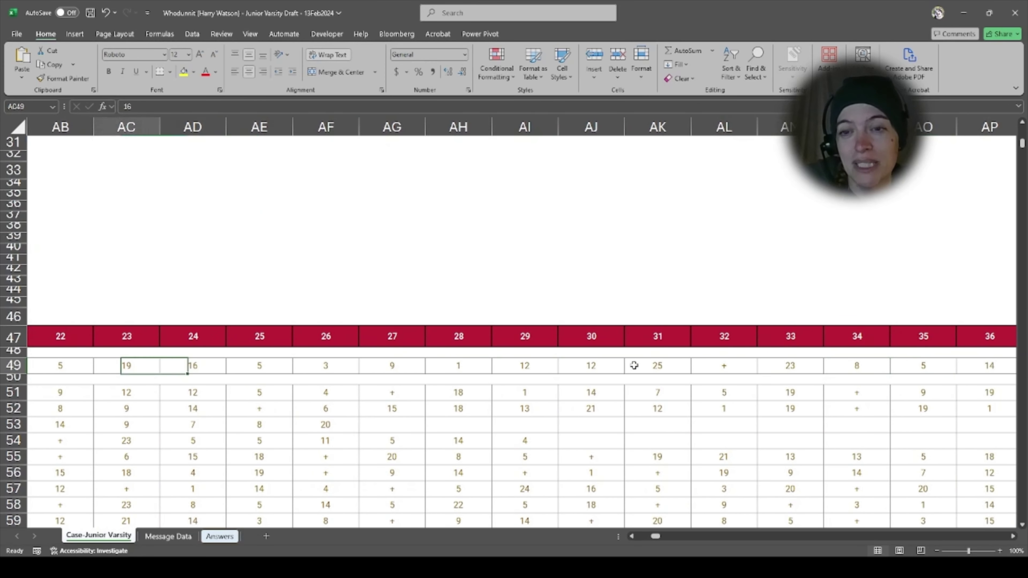
key(Left)
key(Left)
key(Left)
key(Left)
key(Left)
key(Left)
key(Left)
key(Left)
key(Left)
key(Left)
key(Left)
key(Left)
key(Left)
key(Left)
key(Left)
key(Left)
key(Left)
key(Left)
key(Left)
key(Left)
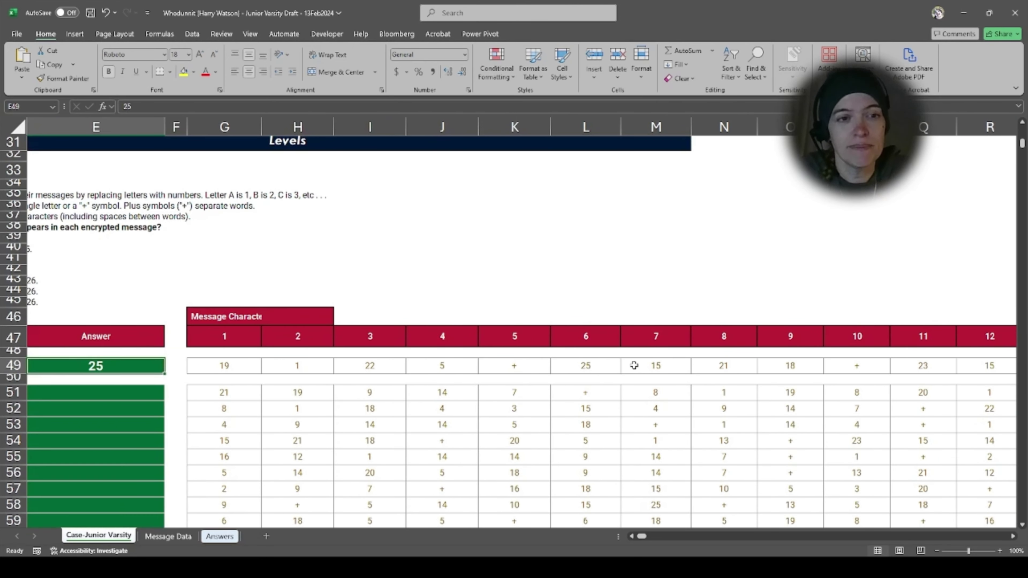
key(Left)
key(Left)
key(Left)
key(Right)
key(Right)
key(Right)
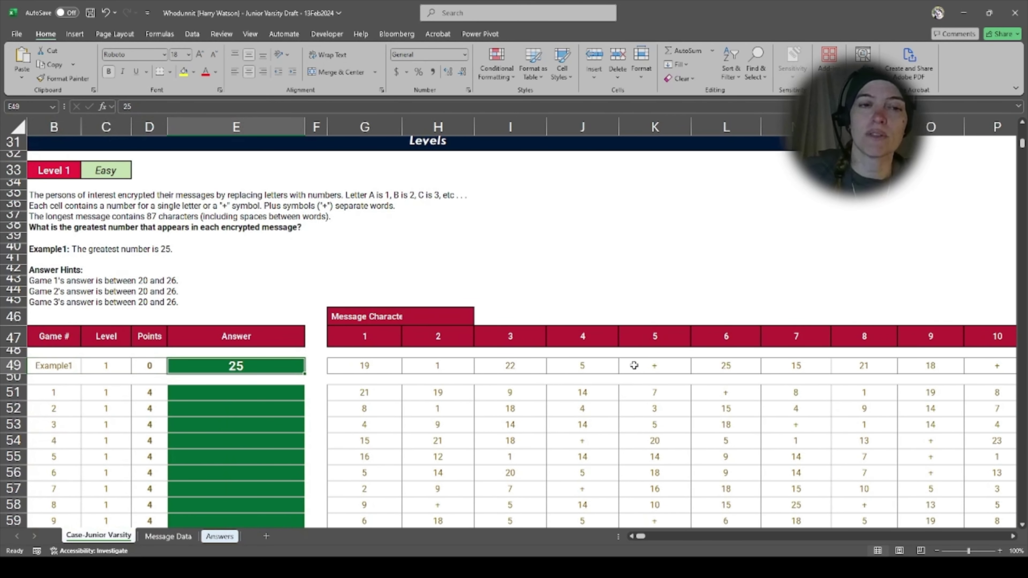
Step: Enter =MAX(G47:CO47) in Game 1's answer cell E51, using the full-width message character header row as the range
key(Down)
key(Down)
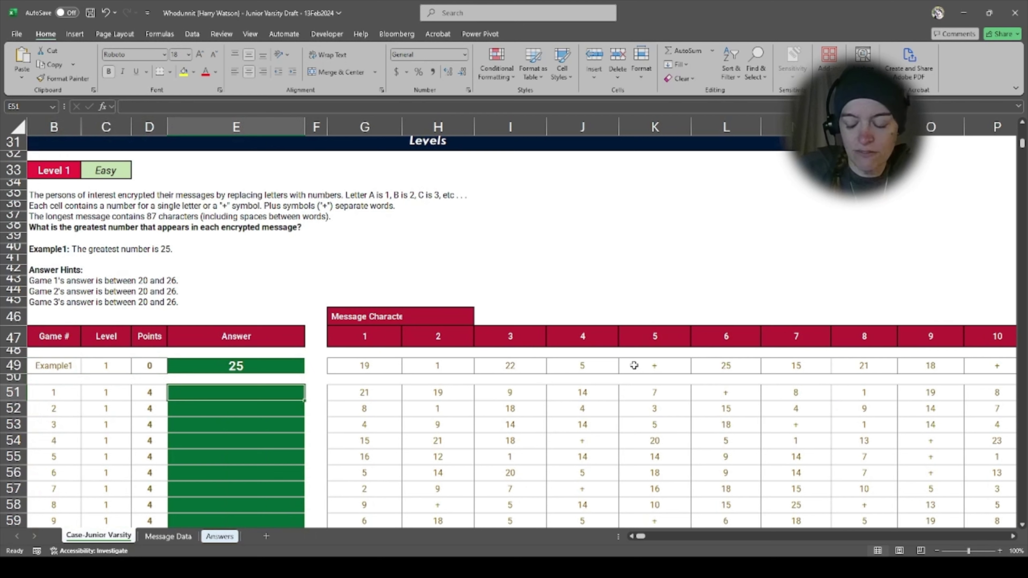
text(=)
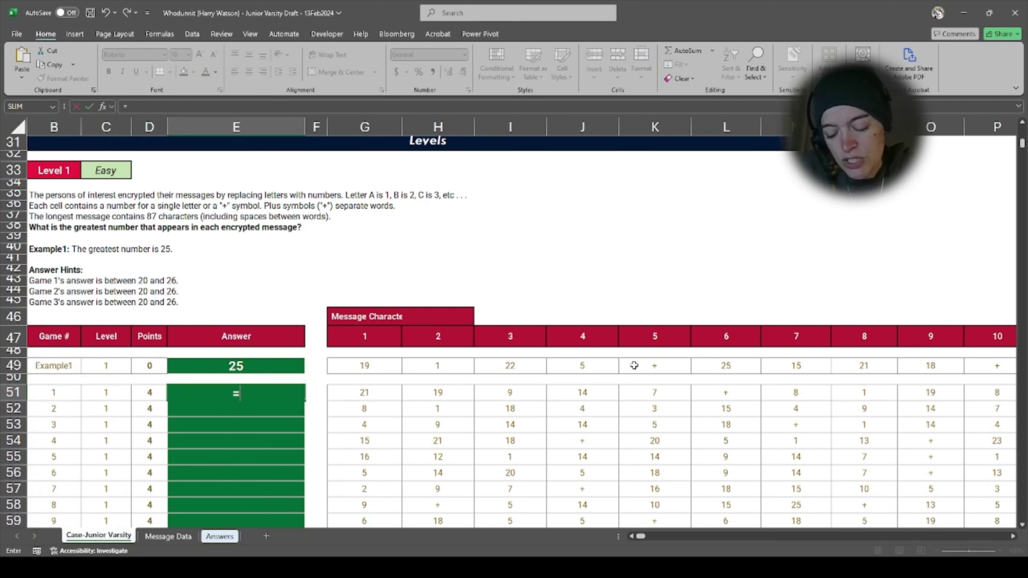
text(max()
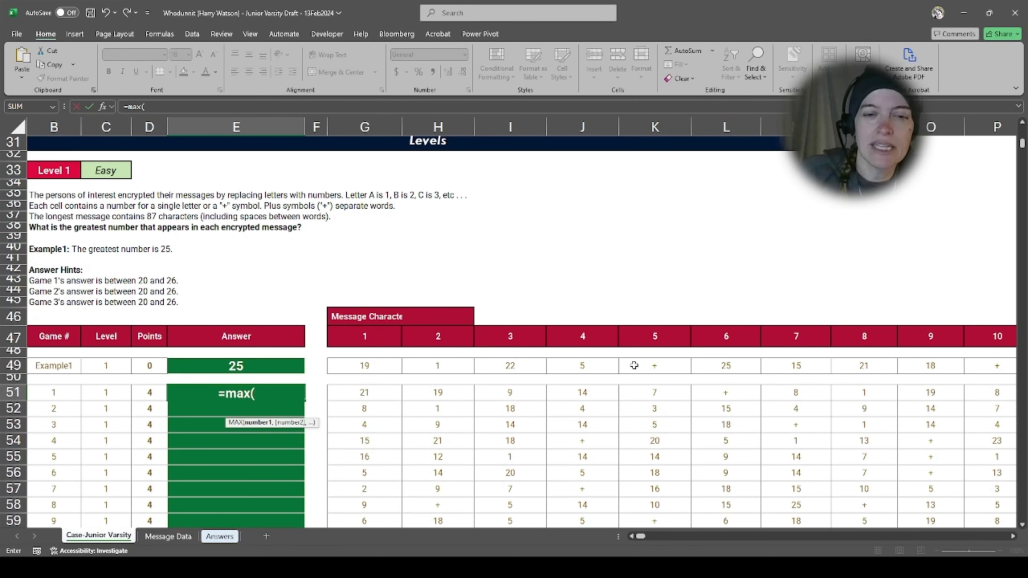
drag(380, 393, 776, 391)
click(348, 330)
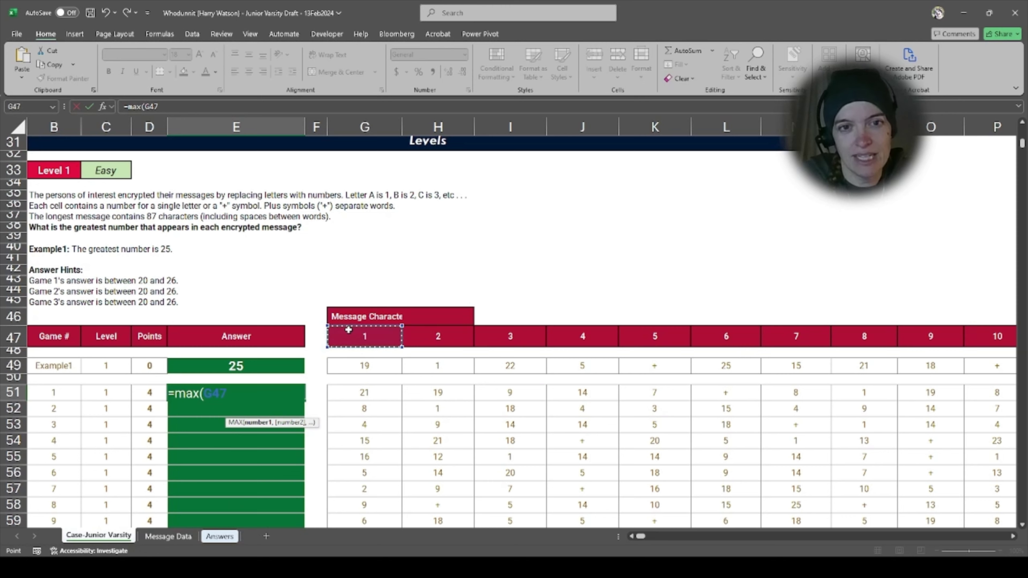
key(ctrl+shift+Right)
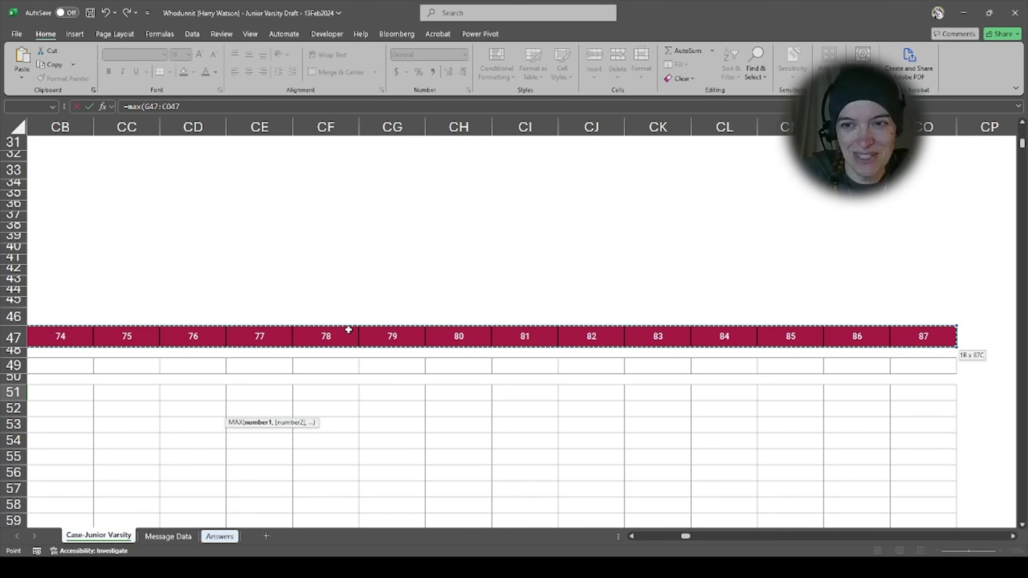
key(Return)
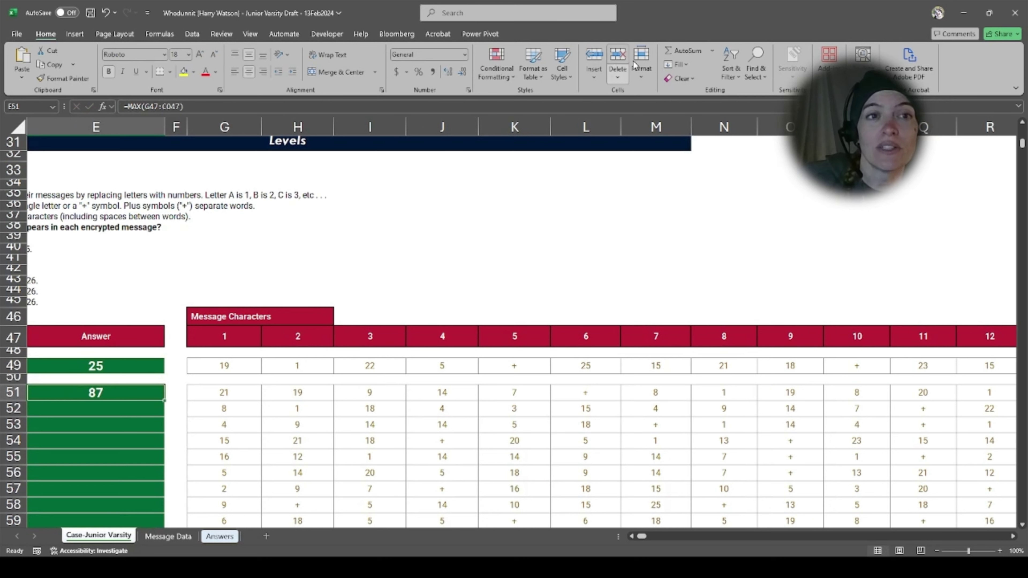
Step: Move the MAX range in E51 down to Game 1's own message row, G51:CO51
key(F2)
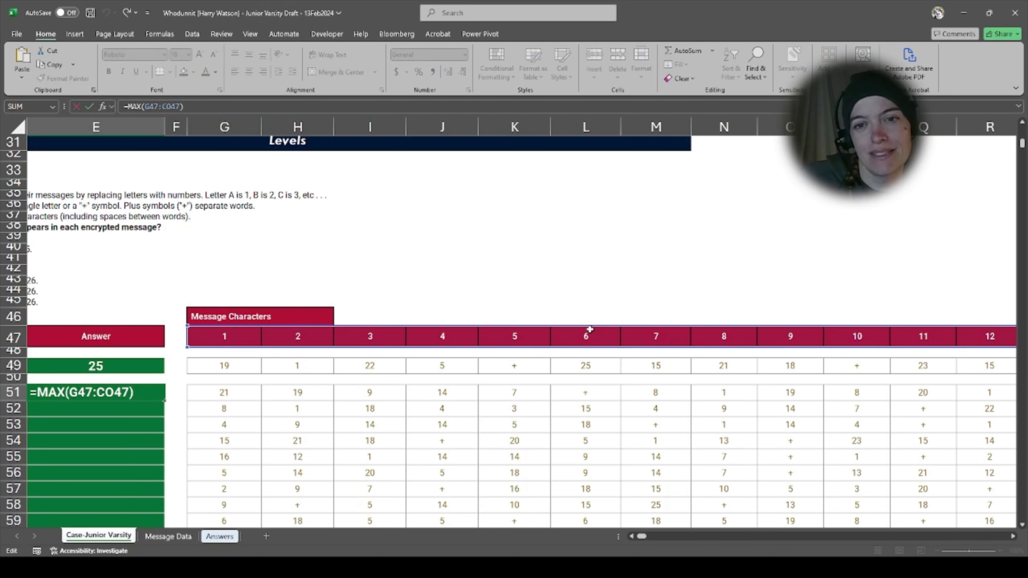
drag(237, 346, 239, 392)
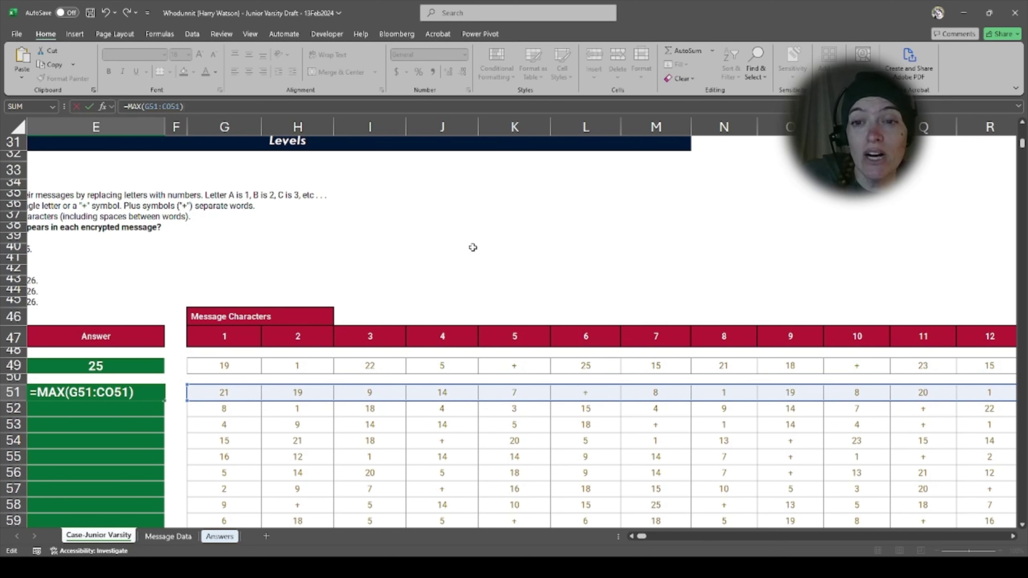
key(ctrl+Return)
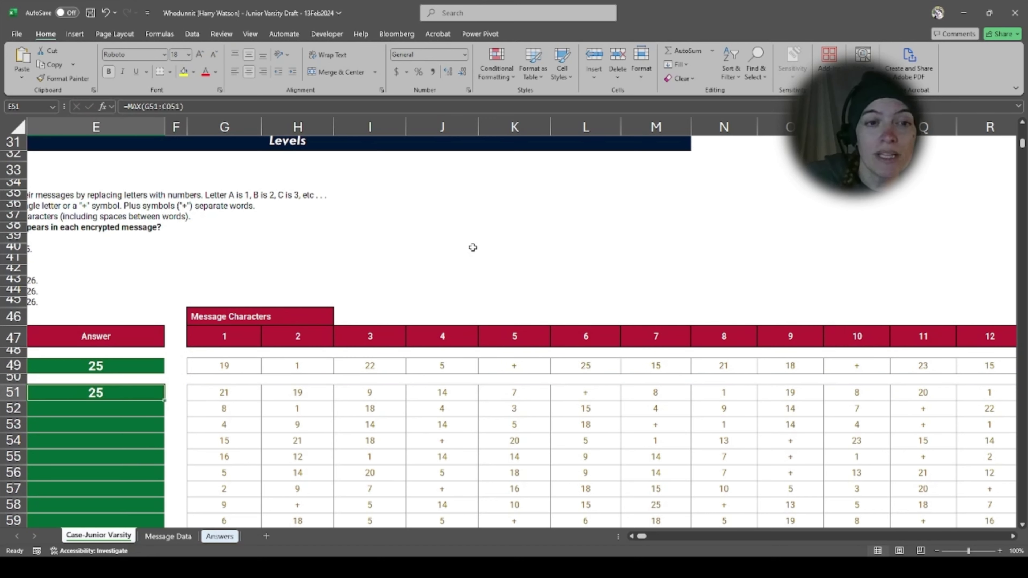
Step: Check how far the messages in rows 51 and 52 extend across the message character columns
click(218, 392)
key(ctrl+Right)
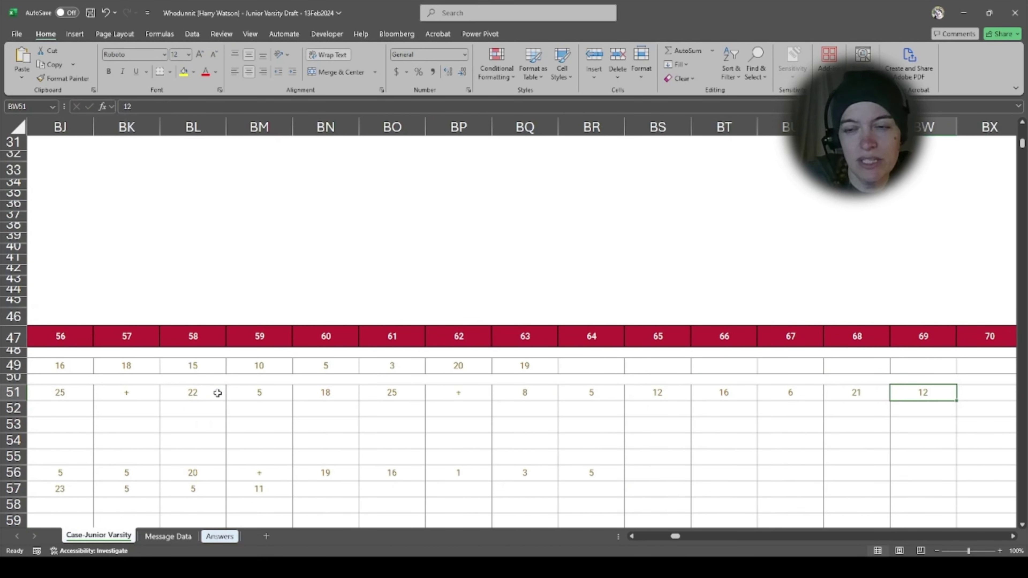
key(ctrl+Left)
key(Down)
key(ctrl+Right)
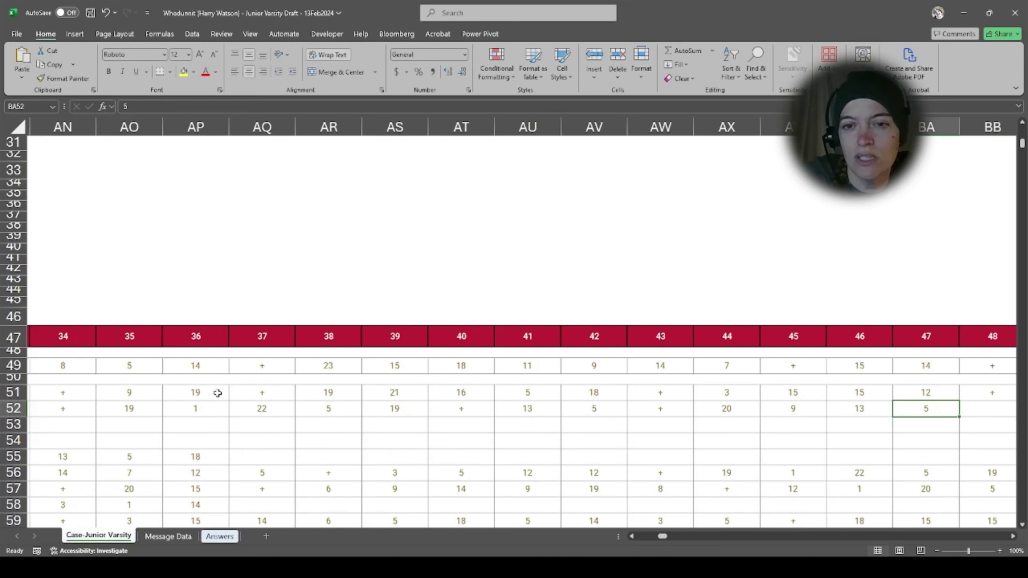
key(ctrl+Left)
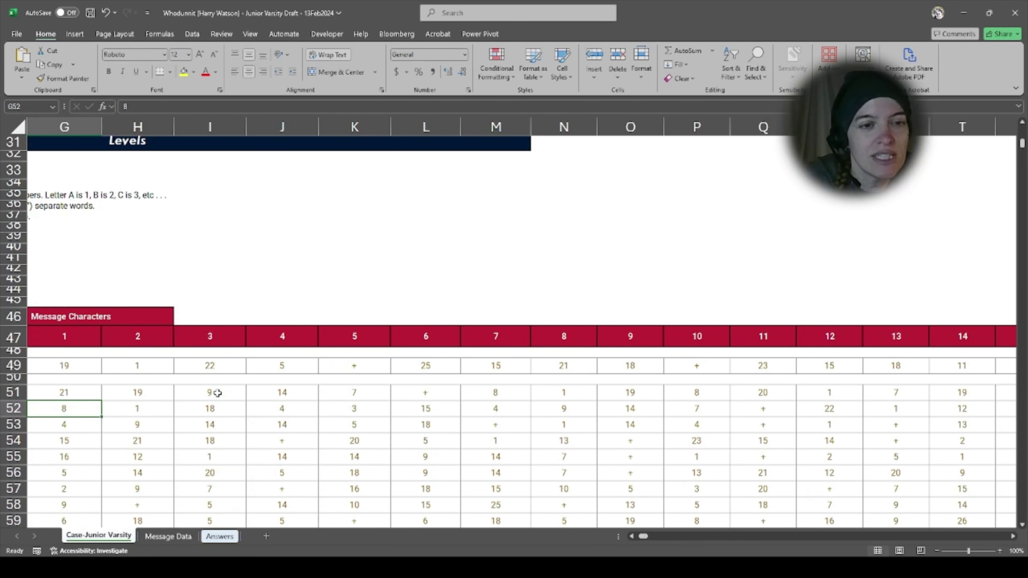
Step: Check how far the message in row 53 extends across the character columns and come back to Game 1's answer cell E51
key(Down)
key(ctrl+Right)
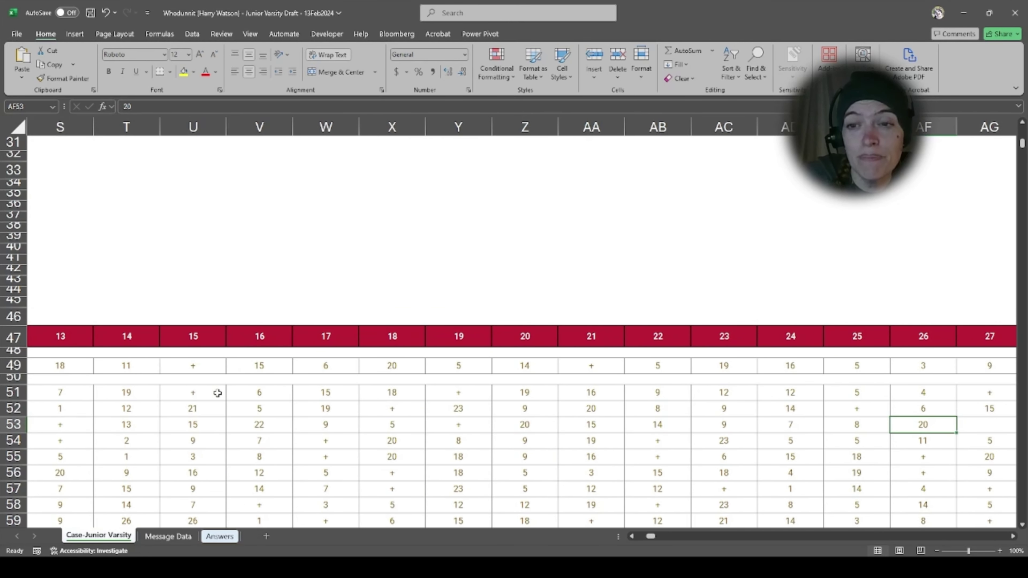
key(ctrl+Left)
key(Left)
key(Left)
key(Left)
key(Up)
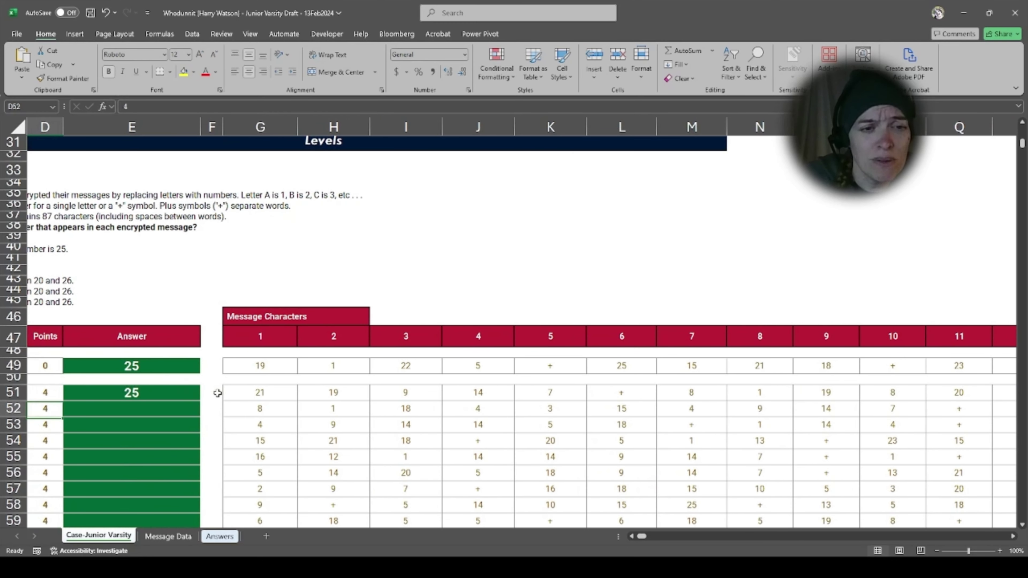
key(Right)
key(Up)
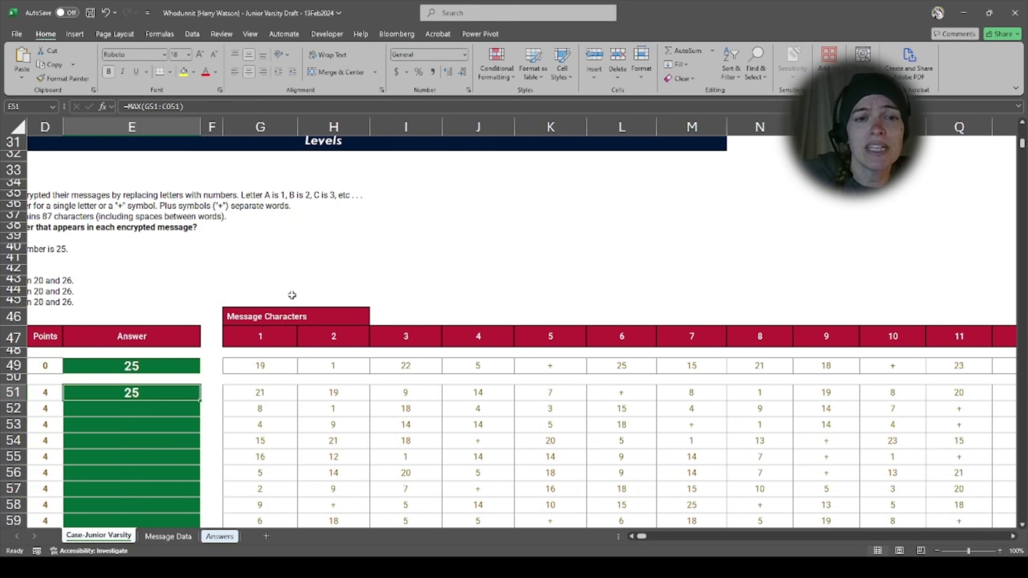
Step: Check how far the message character header in row 47 extends and return to answer cell E51
click(269, 336)
key(ctrl+Right)
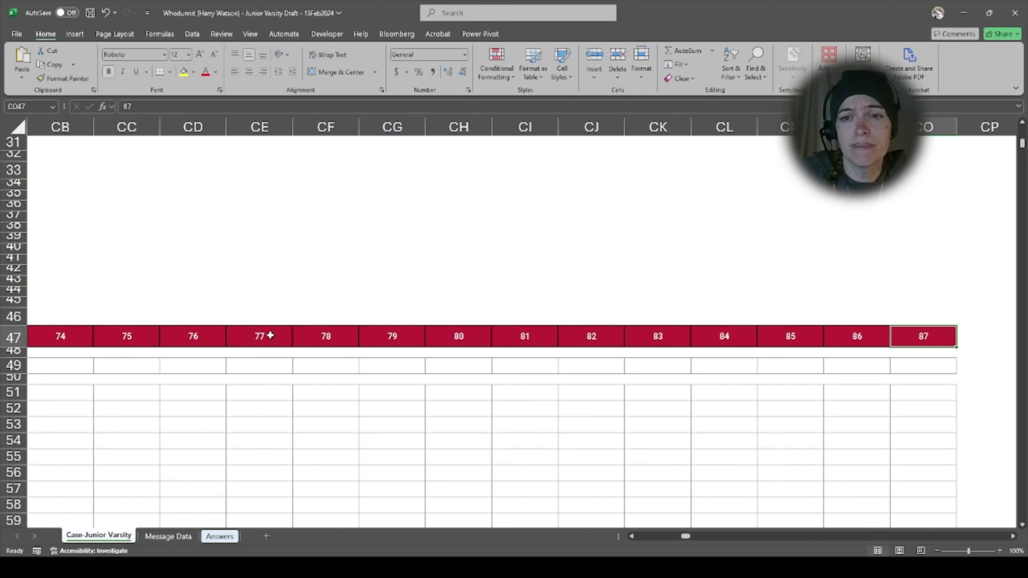
key(ctrl+Left)
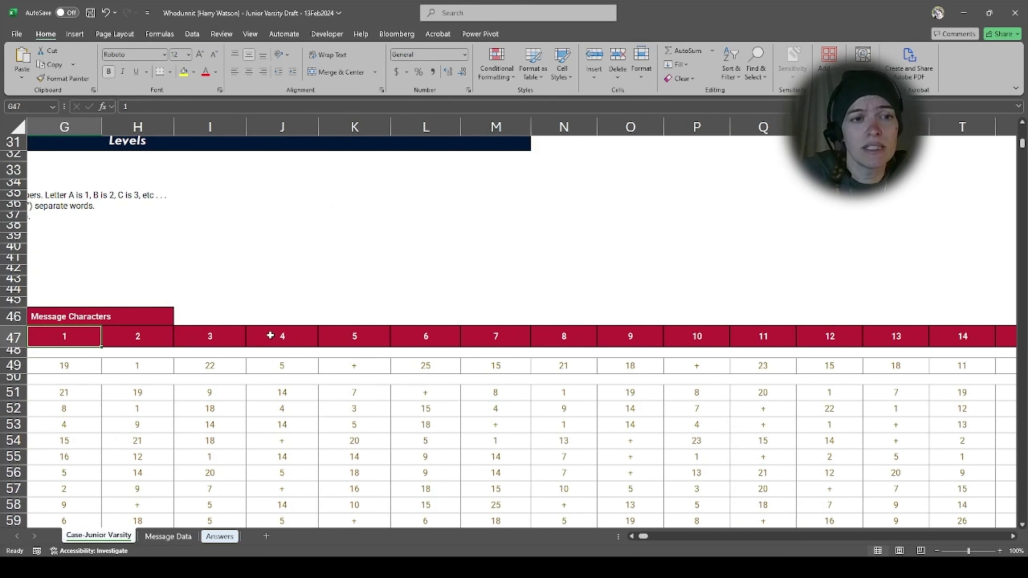
key(ctrl+Left)
key(ctrl+Down)
key(ctrl+Down)
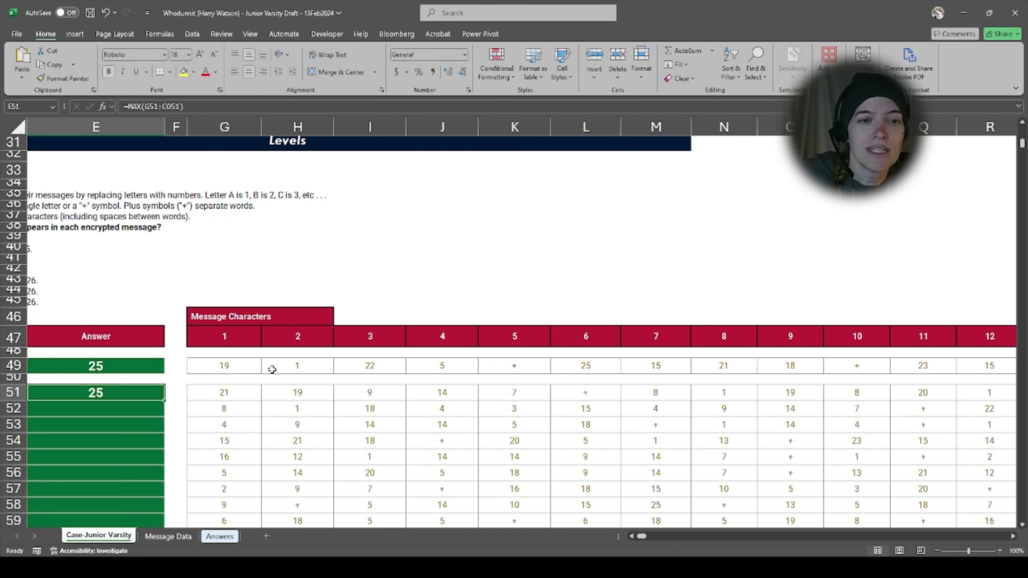
Step: Fill Game 1's MAX formula from E51 down the Level 1 answer cells through E70
drag(163, 403, 175, 399)
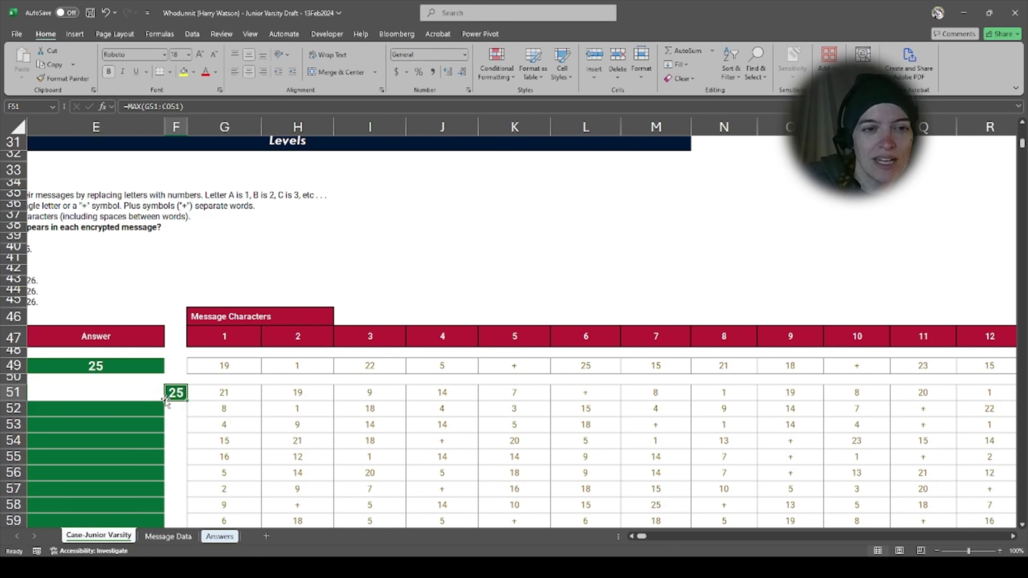
key(ctrl+z)
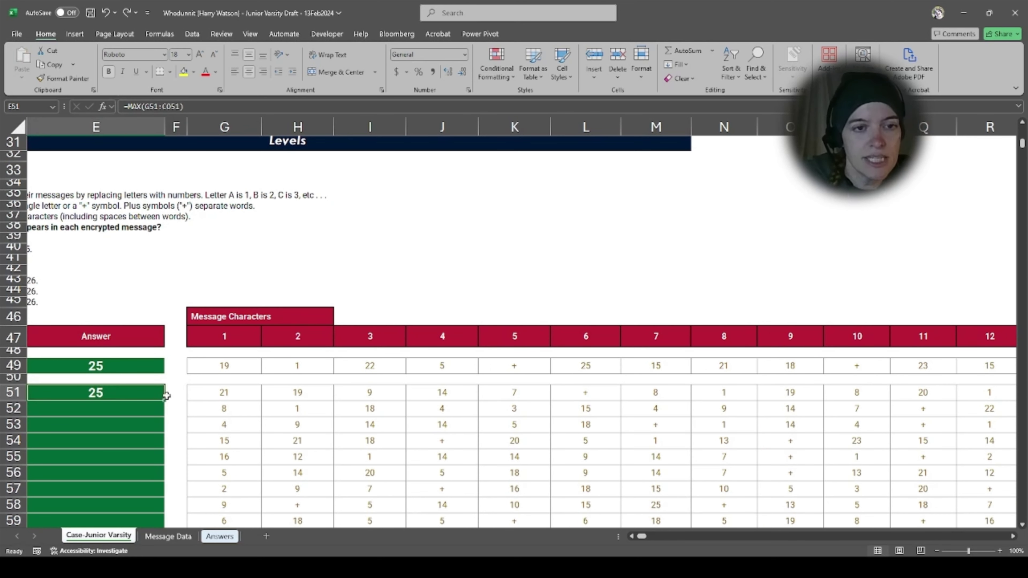
double_click(163, 400)
scroll(162, 401, down, 5)
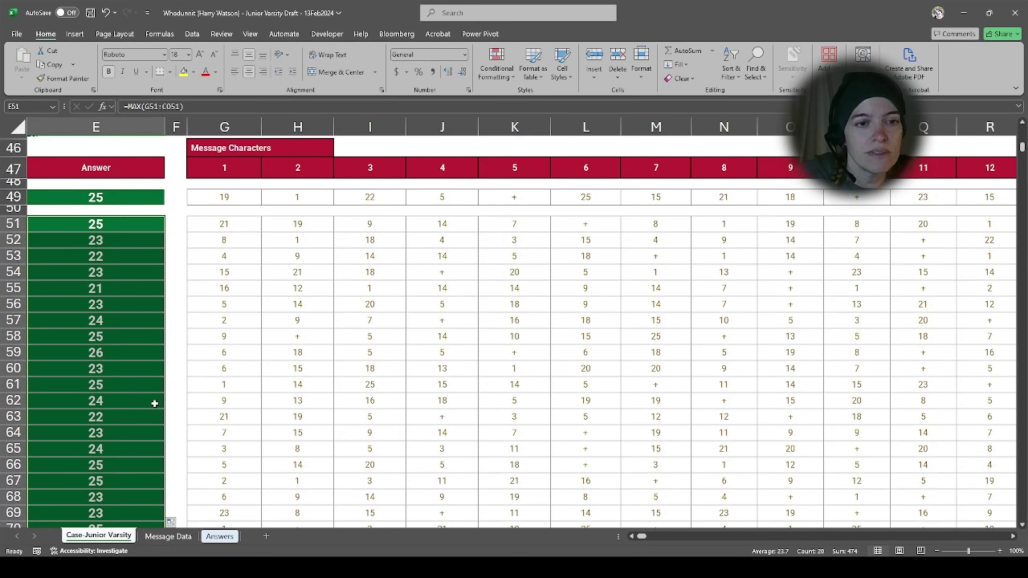
Step: Review the filled Level 1 answers in E51:E70 and compare the first three games with the answer hints
click(149, 407)
key(Down)
key(Down)
key(Down)
key(Down)
key(Down)
key(Down)
key(Down)
key(Down)
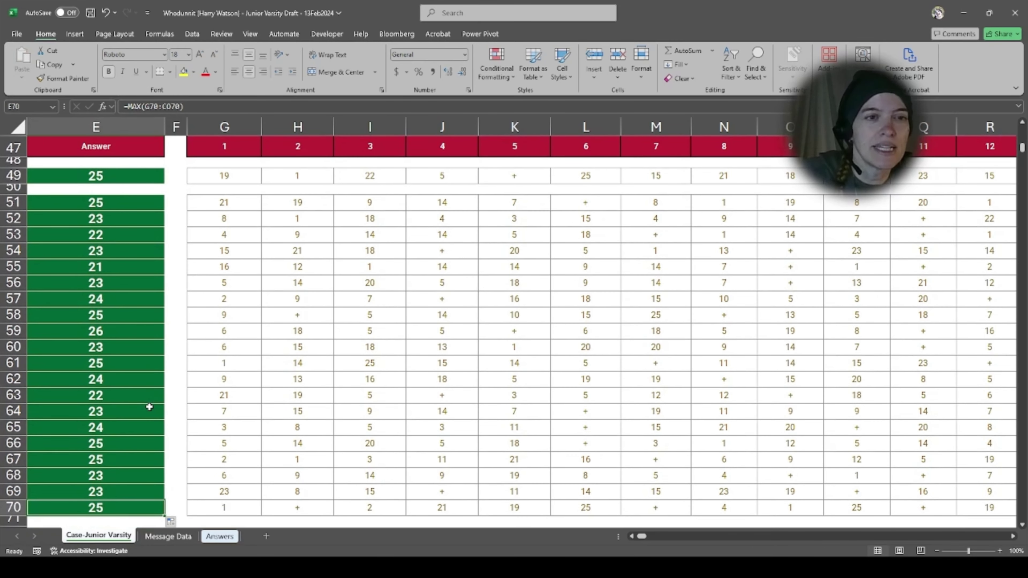
scroll(94, 289, up, 4)
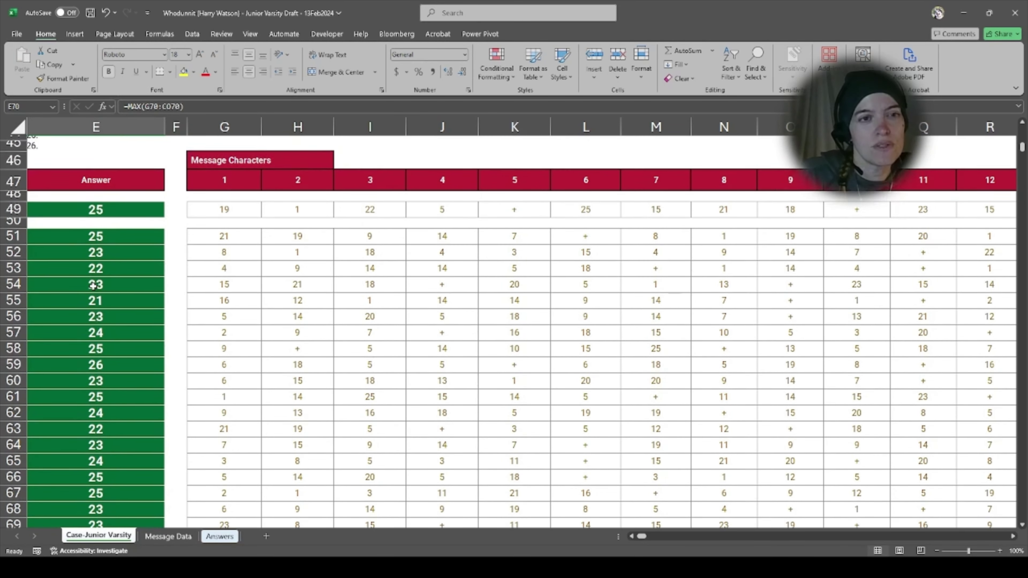
click(631, 536)
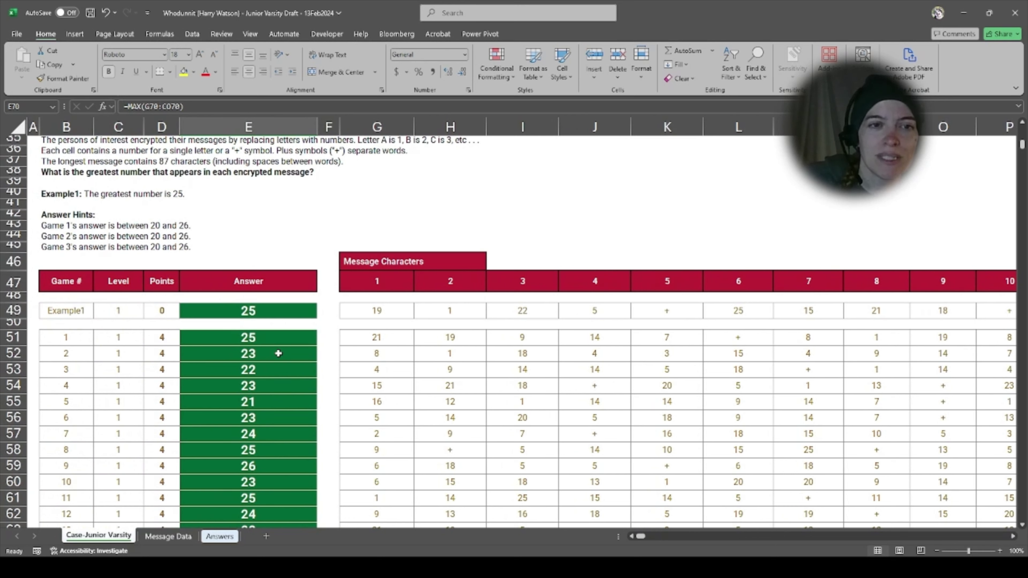
click(272, 368)
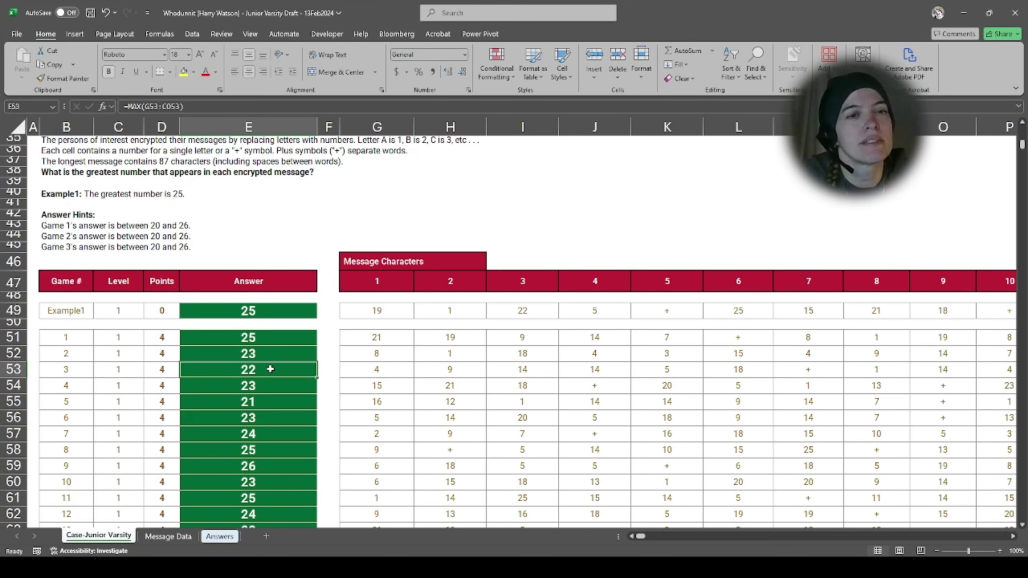
Step: Read the Level 2 question, example and answer hints, and locate the first answer cells below Example2
key(ctrl+Down)
key(ctrl+Down)
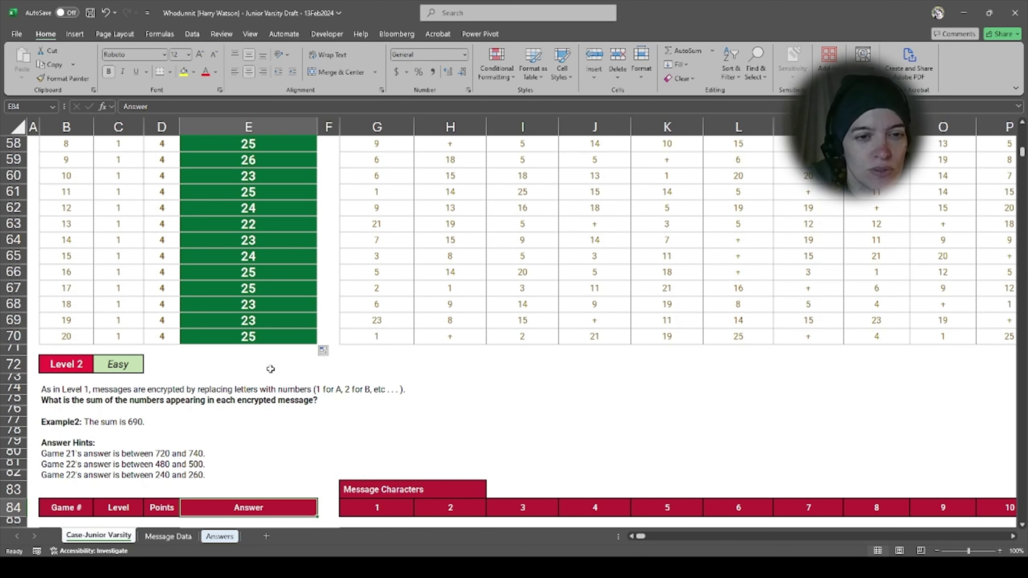
key(ctrl+Down)
key(Down)
key(Down)
key(Down)
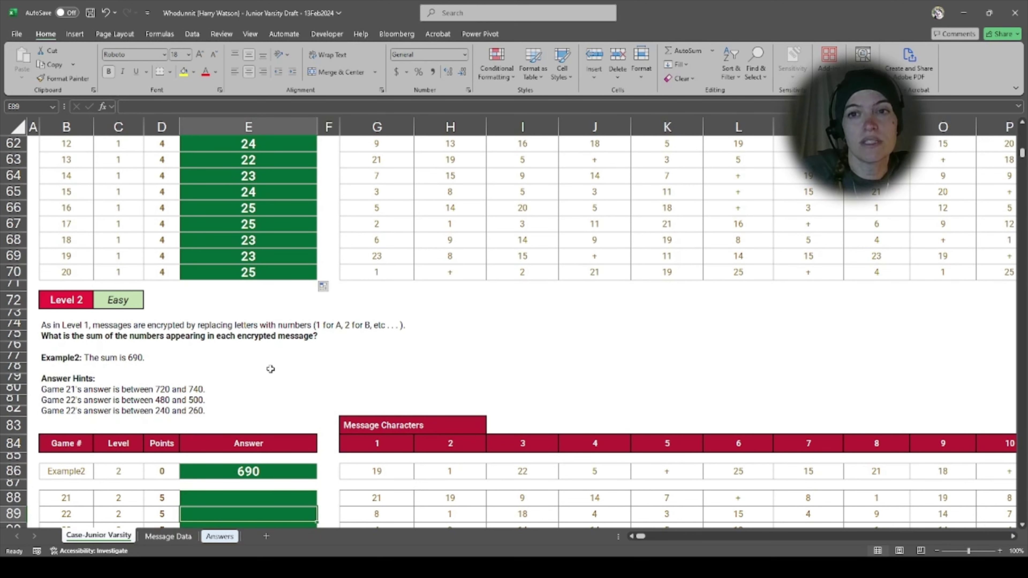
key(Up)
key(Up)
key(Up)
key(Up)
key(Up)
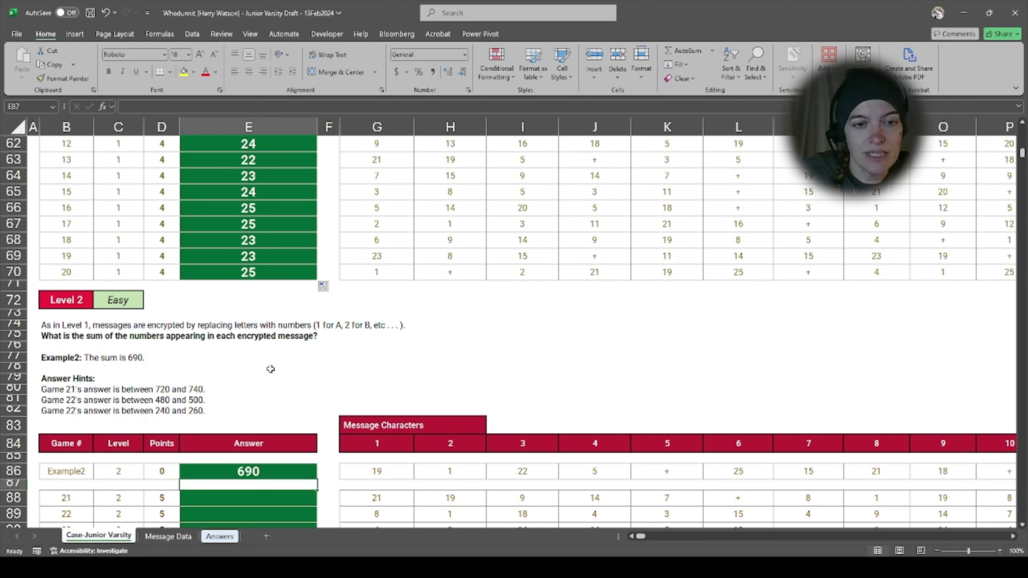
Step: Copy the MAX formula from Game 1's answer cell E51 into Game 21's answer cell E88
key(ctrl+Up)
key(ctrl+Up)
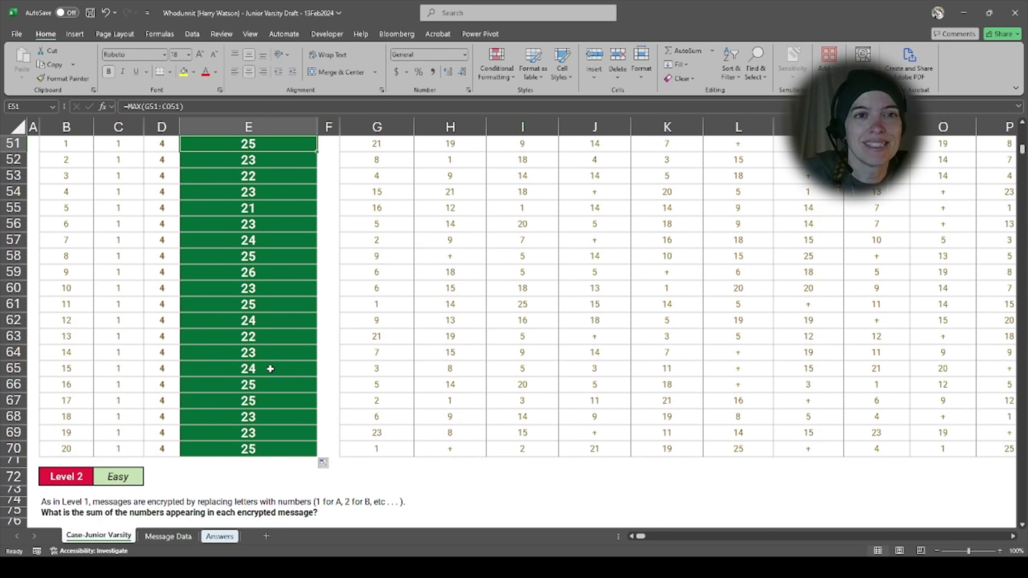
key(ctrl+c)
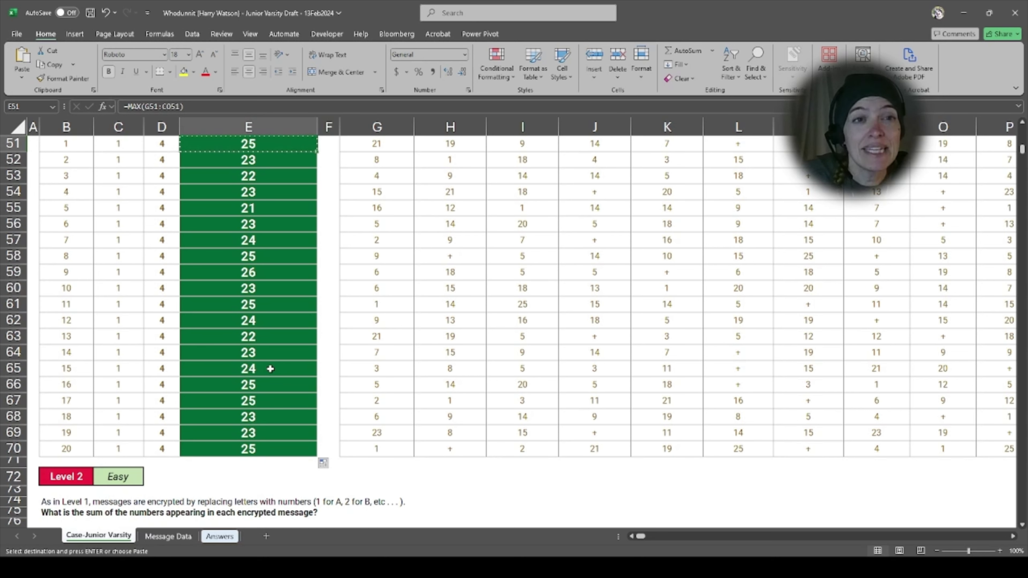
key(shift+Return)
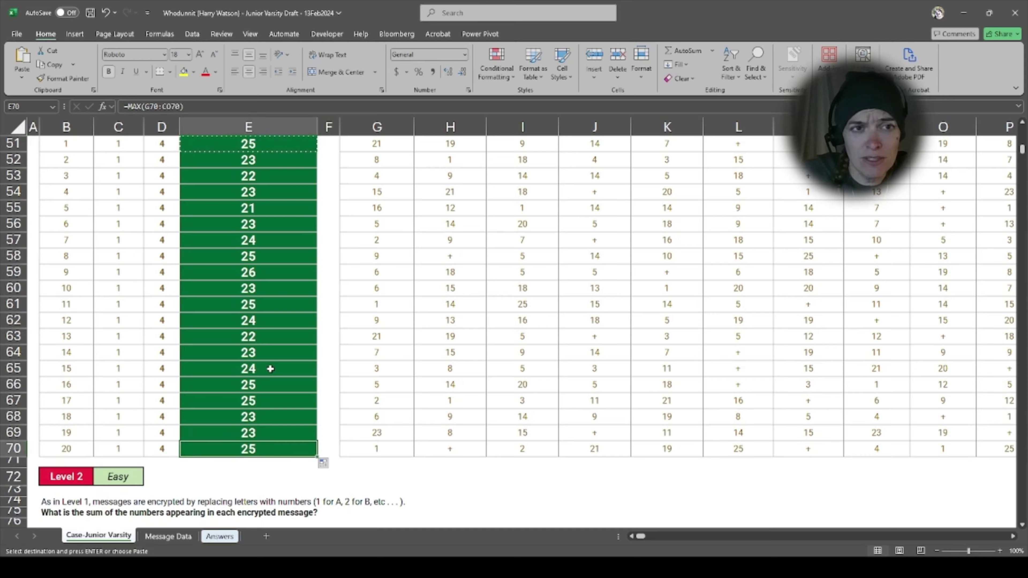
key(ctrl+Down)
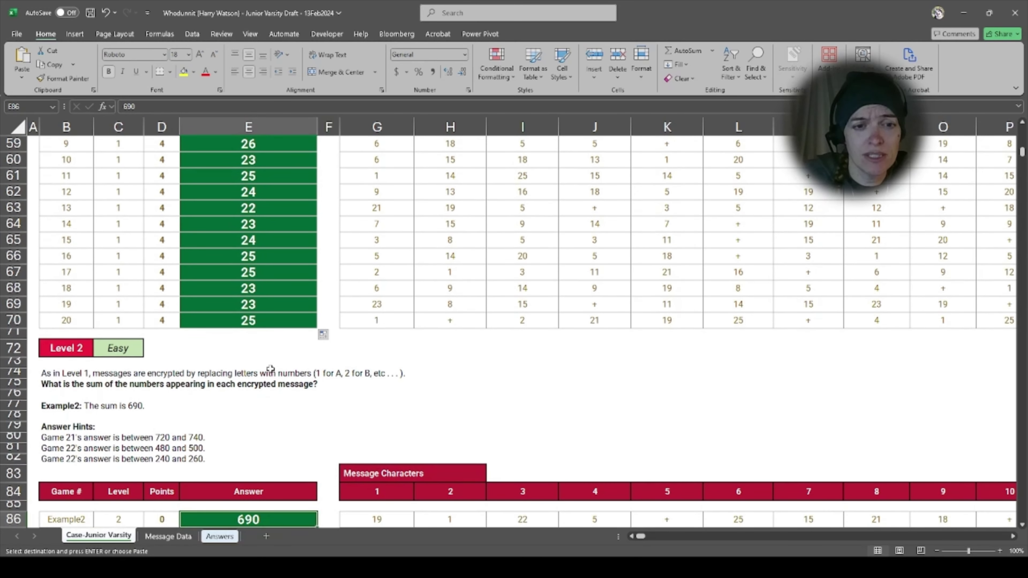
key(ctrl+Up)
key(Down)
key(Down)
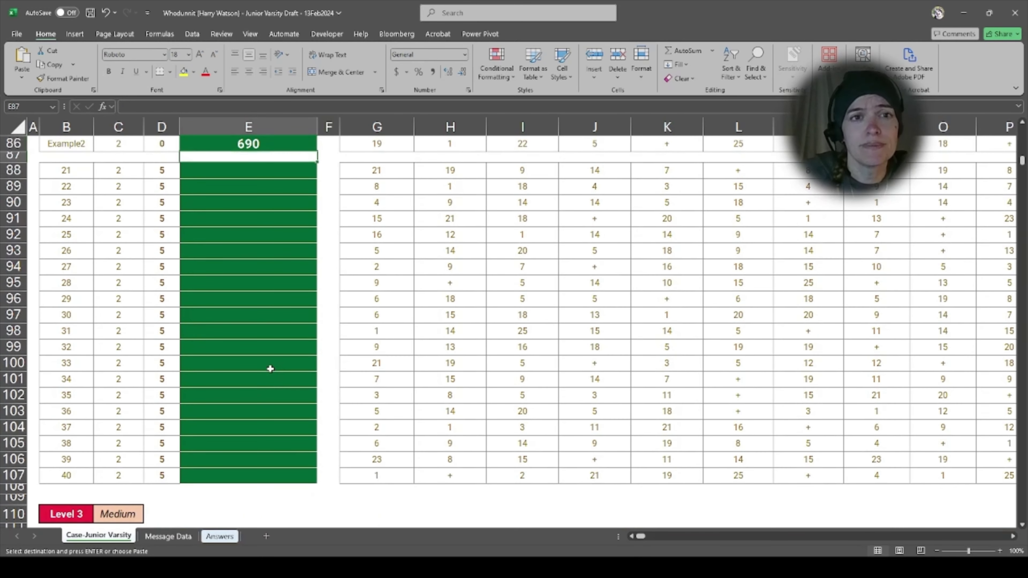
key(ctrl+v)
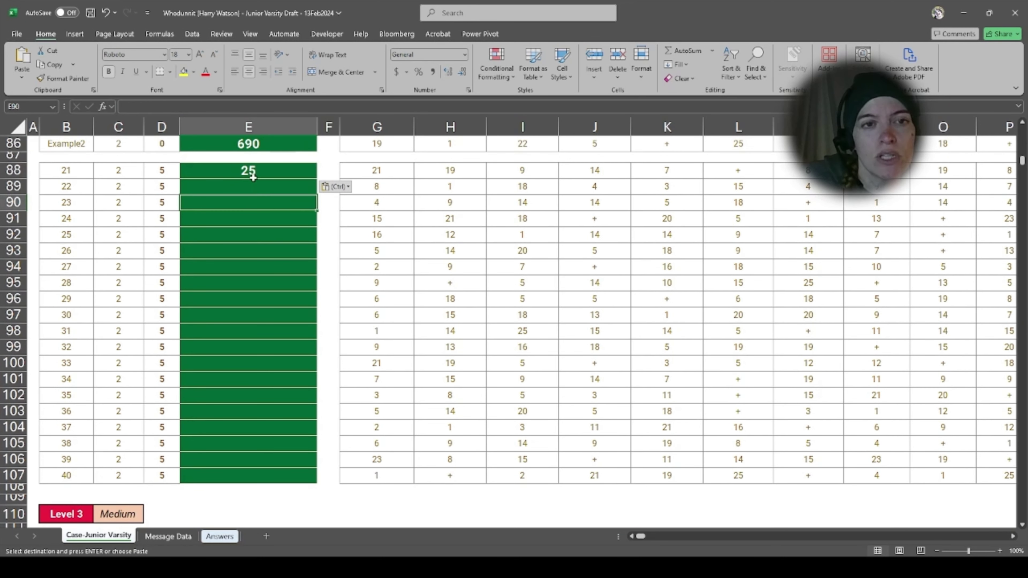
Step: Replace MAX with SUM in Game 21's answer cell so E88 reads =SUM(G88:CO88)
double_click(136, 106)
key(BackSpace)
text(sum)
key(Return)
key(Up)
Step: Copy the SUM formula in E88 to all the Level 2 answer cells down to E107
key(ctrl+c)
key(ctrl+shift+Down)
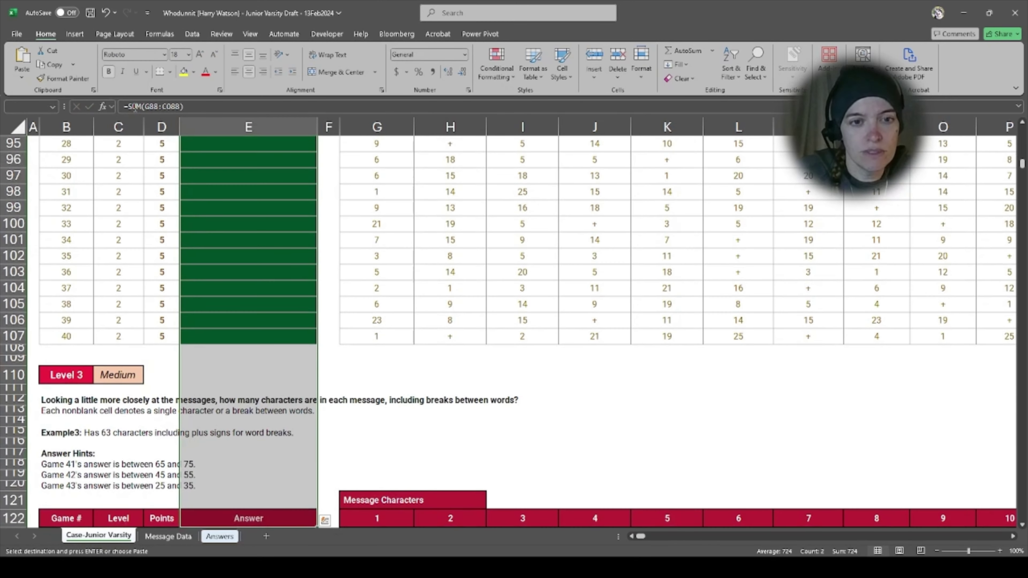
key(shift+Up)
key(Up)
key(Up)
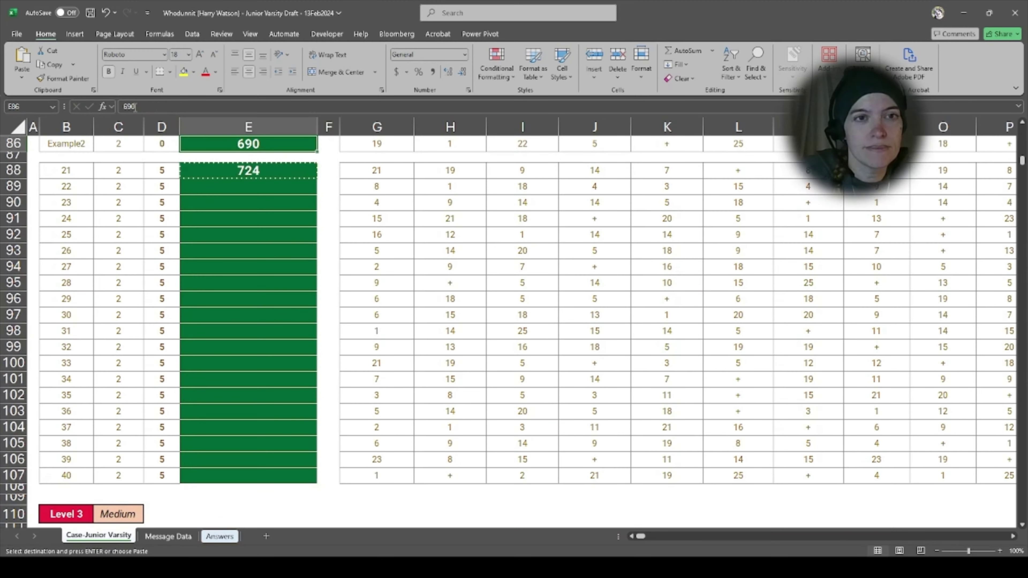
key(Left)
key(Down)
key(Down)
key(ctrl+Down)
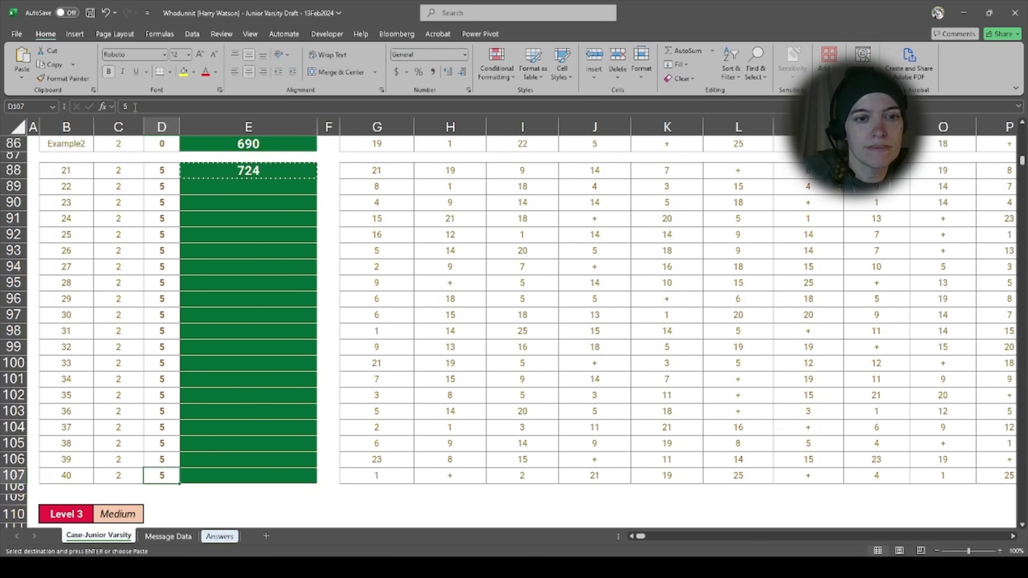
key(Right)
key(ctrl+shift+Up)
key(ctrl+v)
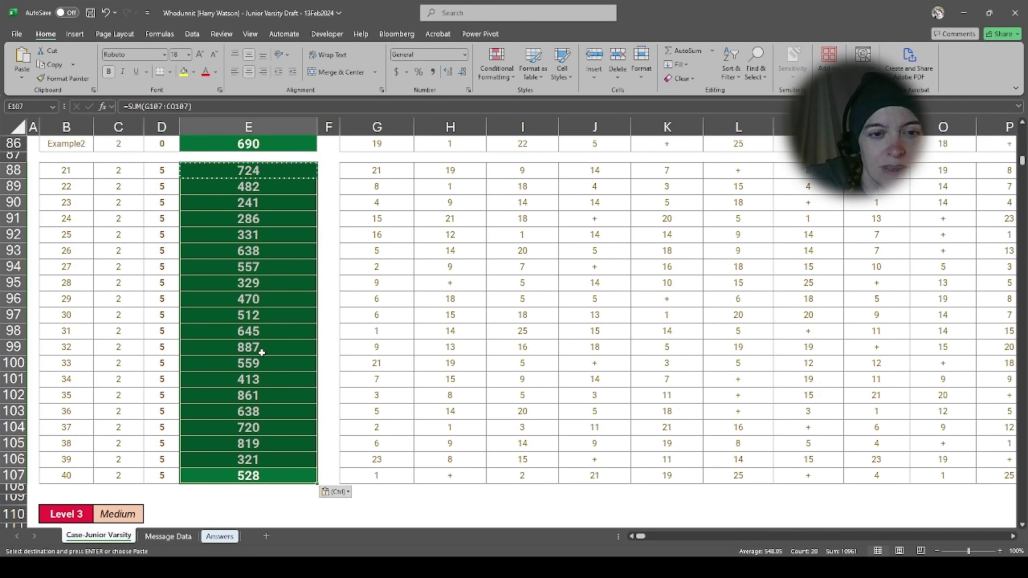
Step: Compare the Level 2 answers with the answer hints and inspect the range summed in Game 21's formula
scroll(262, 353, up, 3)
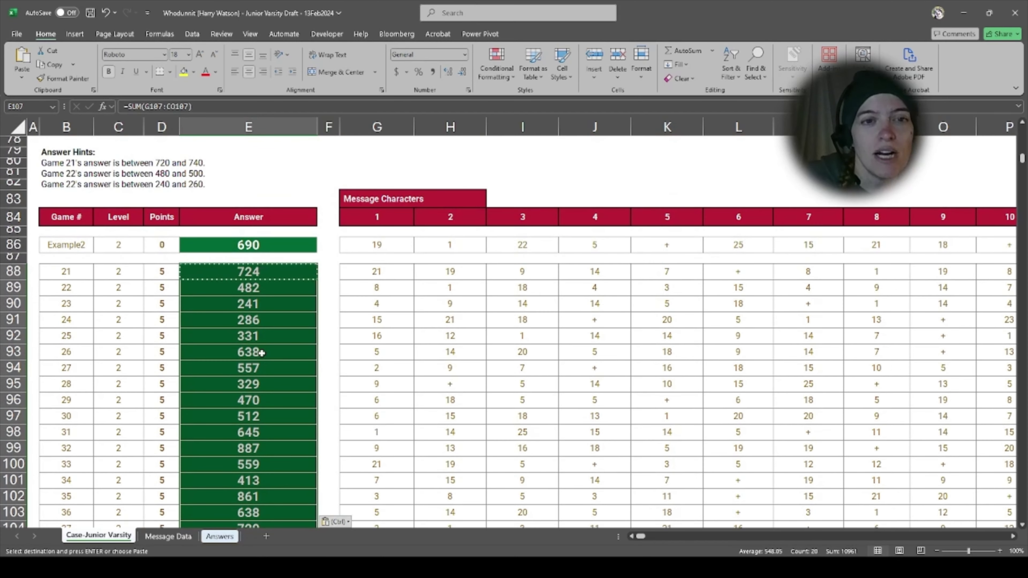
scroll(262, 353, up, 1)
click(289, 311)
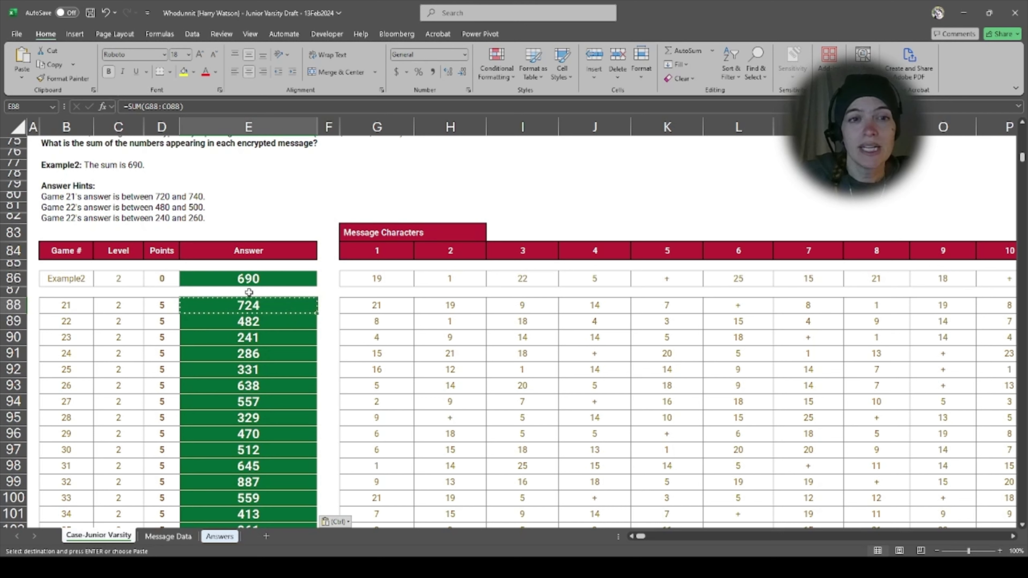
click(151, 107)
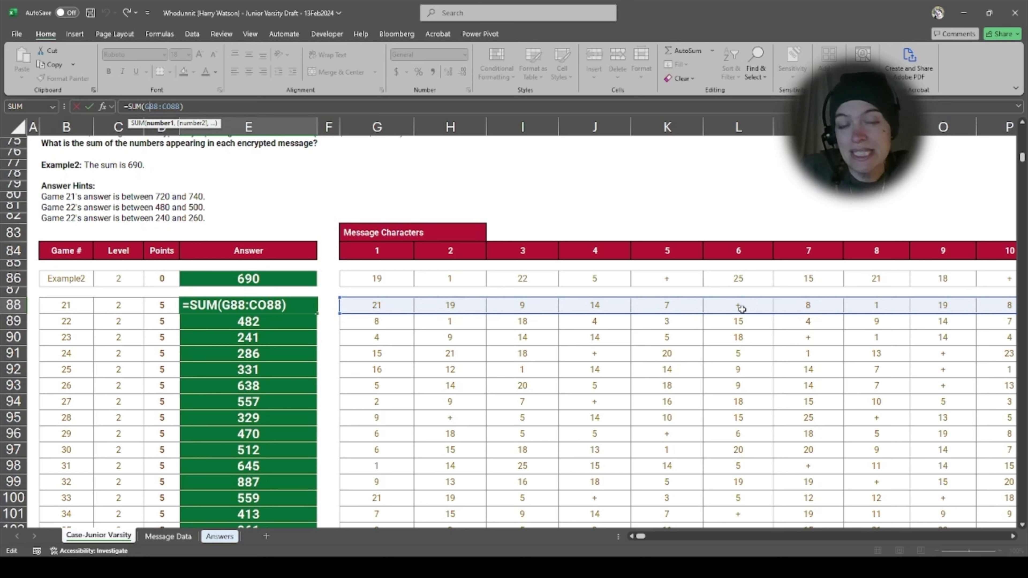
key(ctrl+Return)
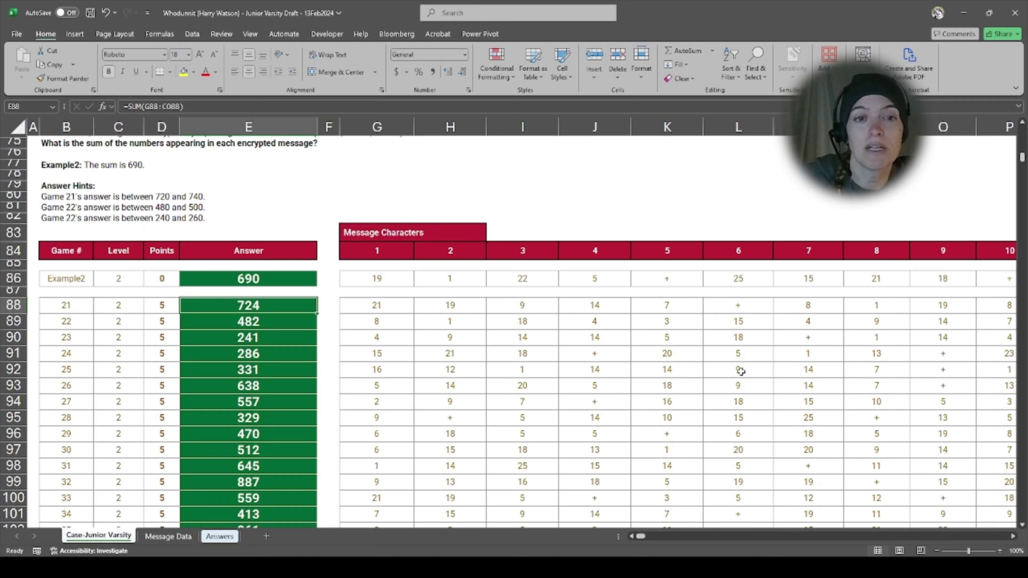
Step: Read the Level 3 question and check how far Game 41's message in row 126 extends before returning to the row's start
scroll(741, 368, down, 8)
scroll(241, 322, down, 2)
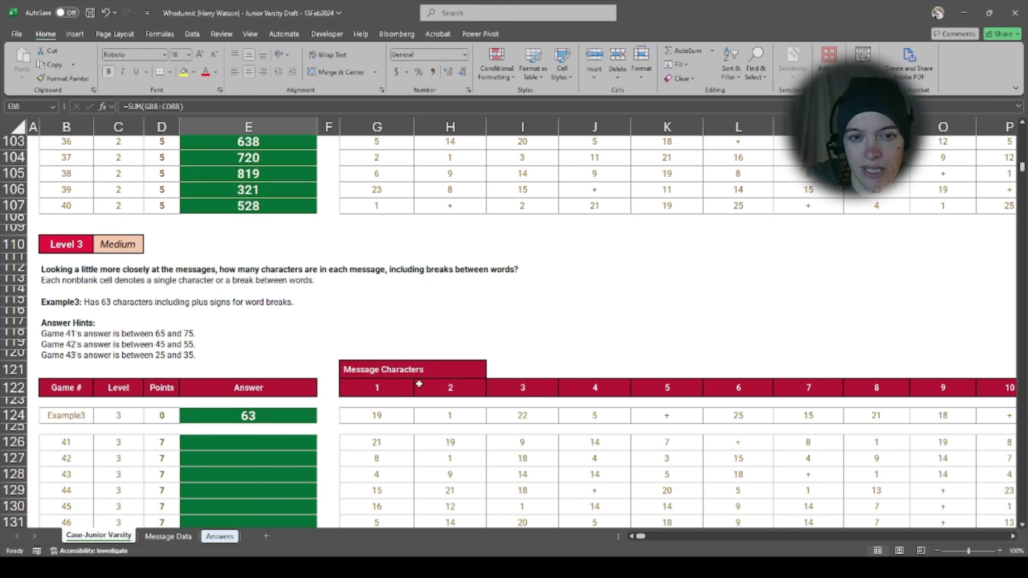
drag(373, 440, 871, 443)
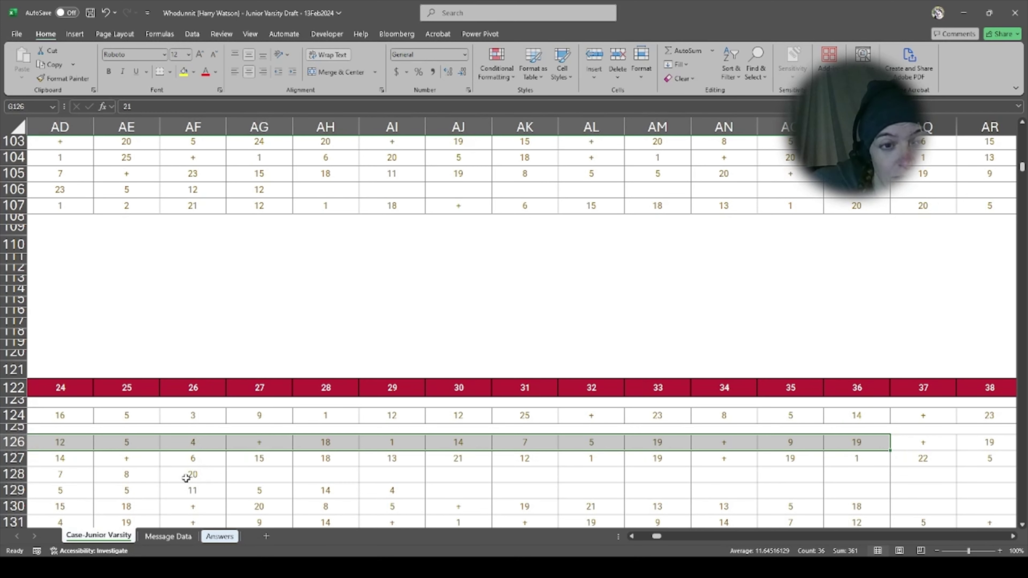
click(796, 437)
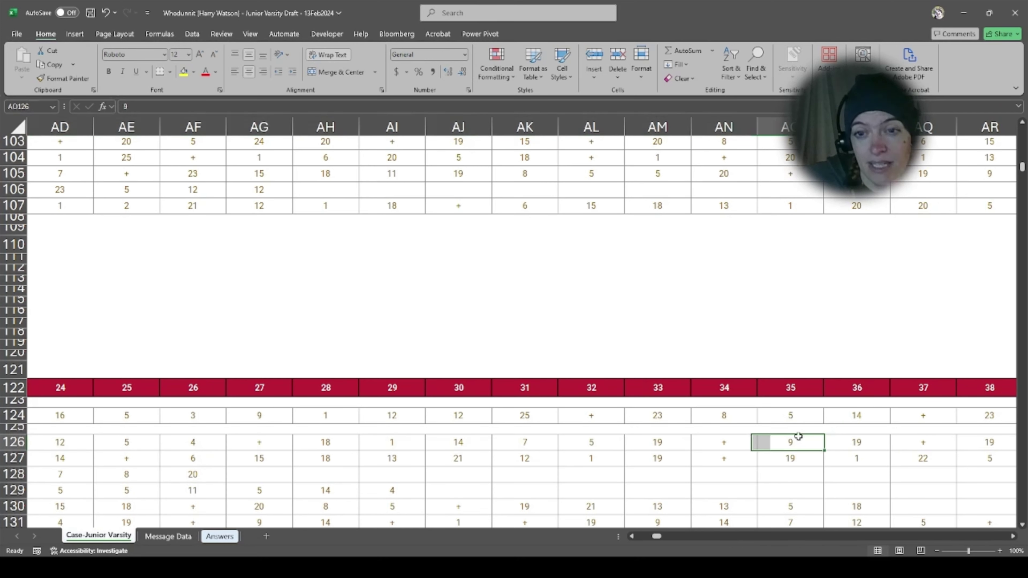
key(ctrl+Right)
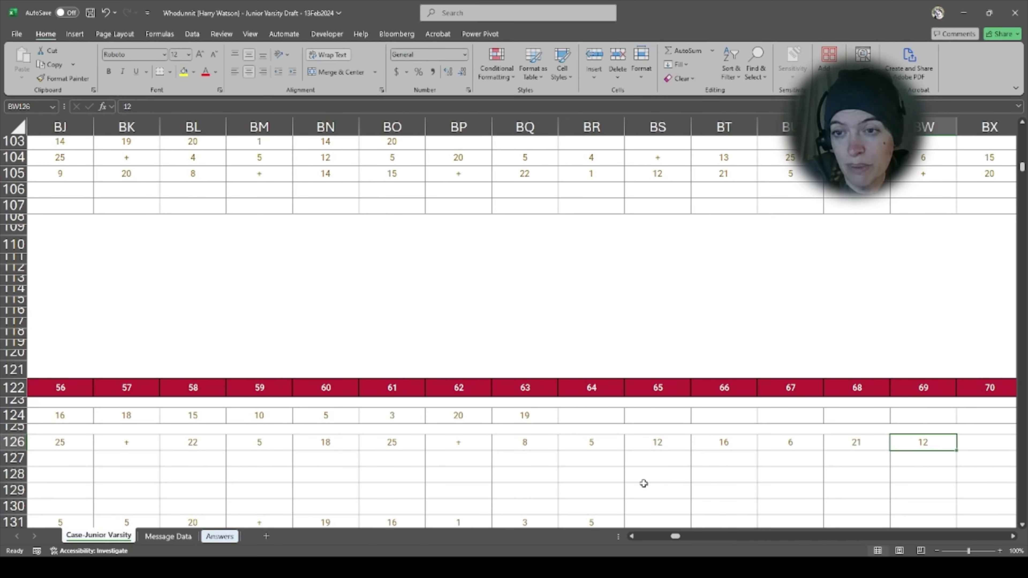
key(ctrl+Left)
key(Left)
key(Left)
key(Left)
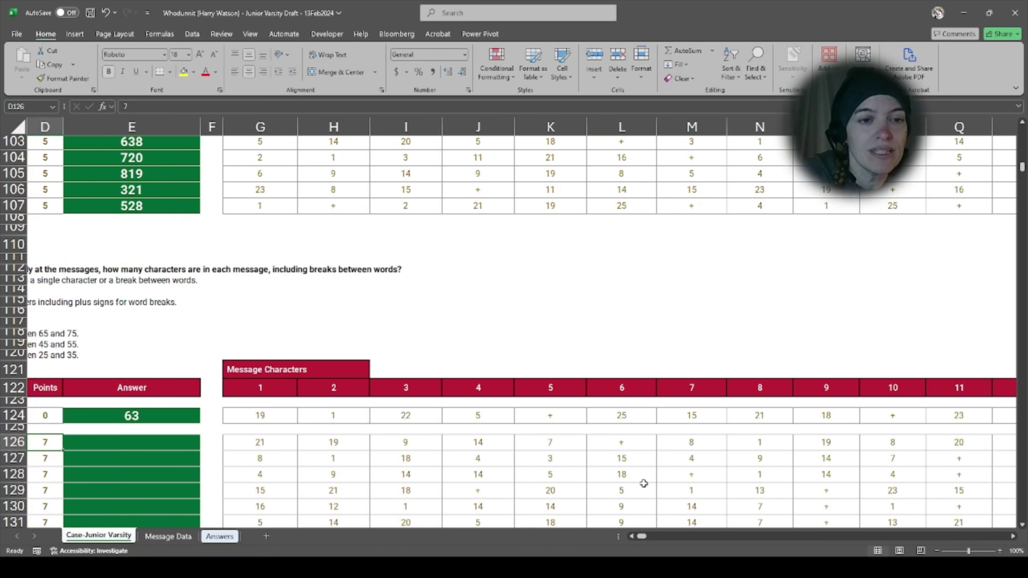
Step: Copy the SUM formula from E107 into Game 41's answer cell E126 and change it to =COUNTA(G126:CO126)
key(Right)
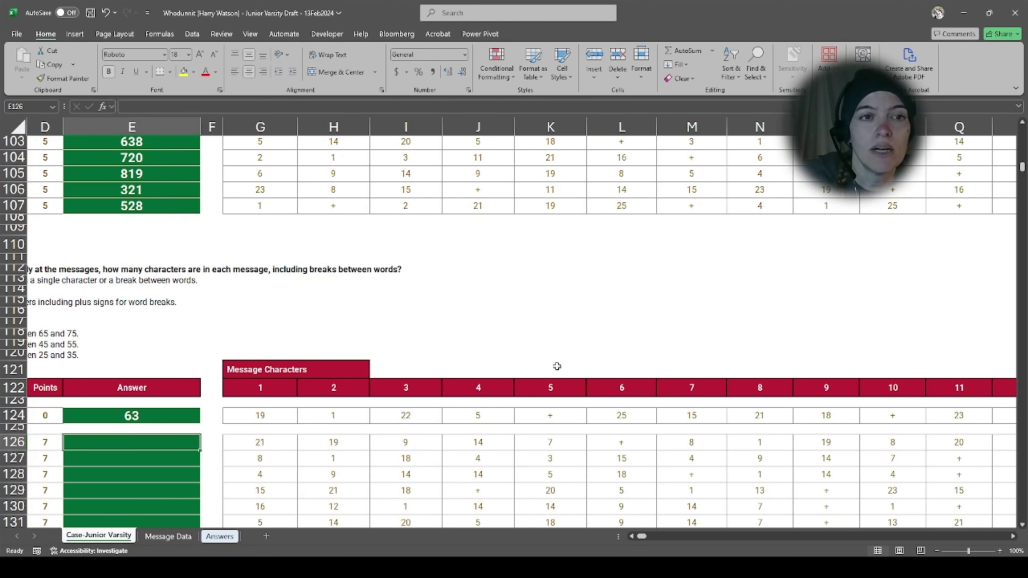
click(153, 209)
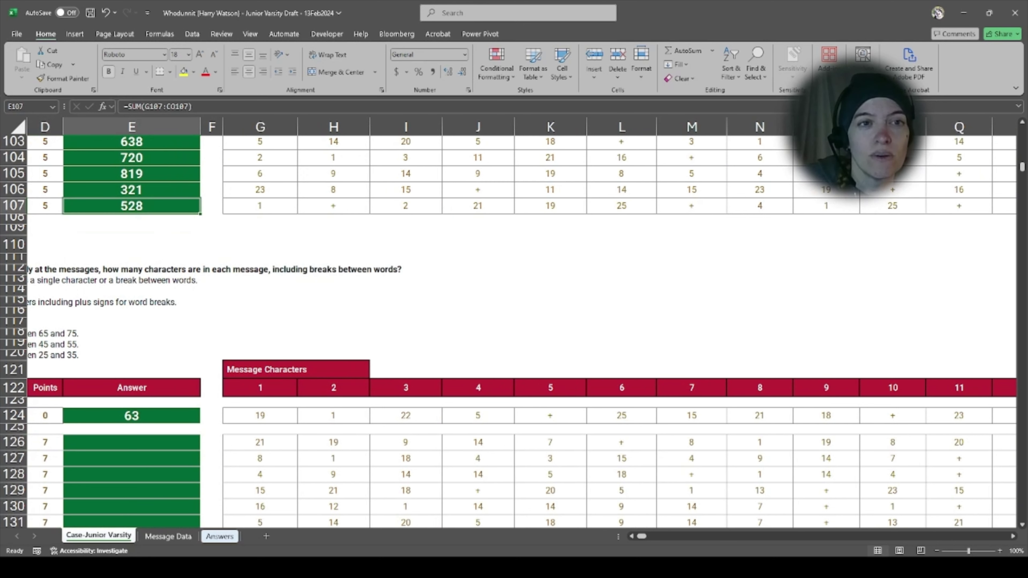
key(ctrl+c)
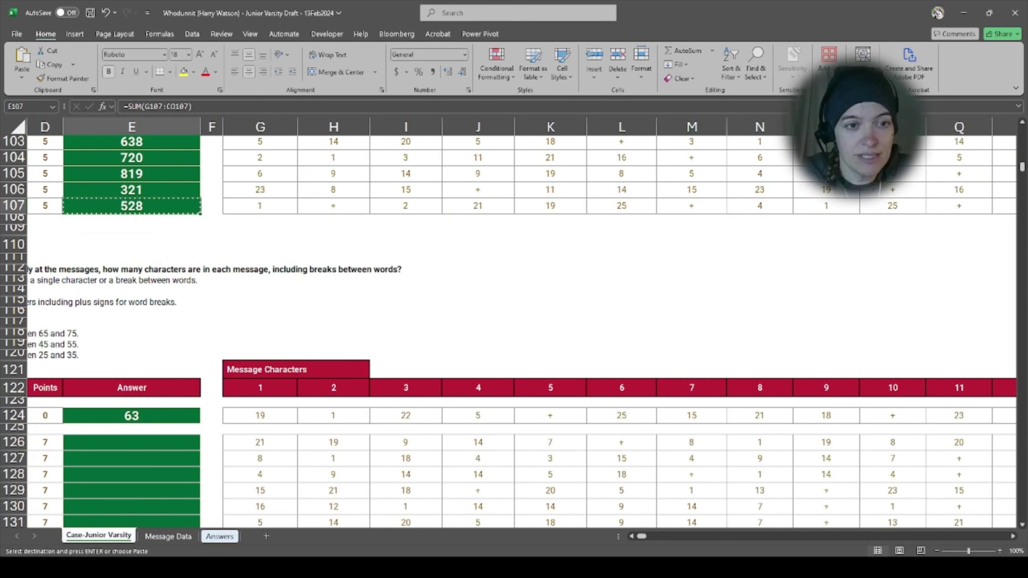
click(79, 439)
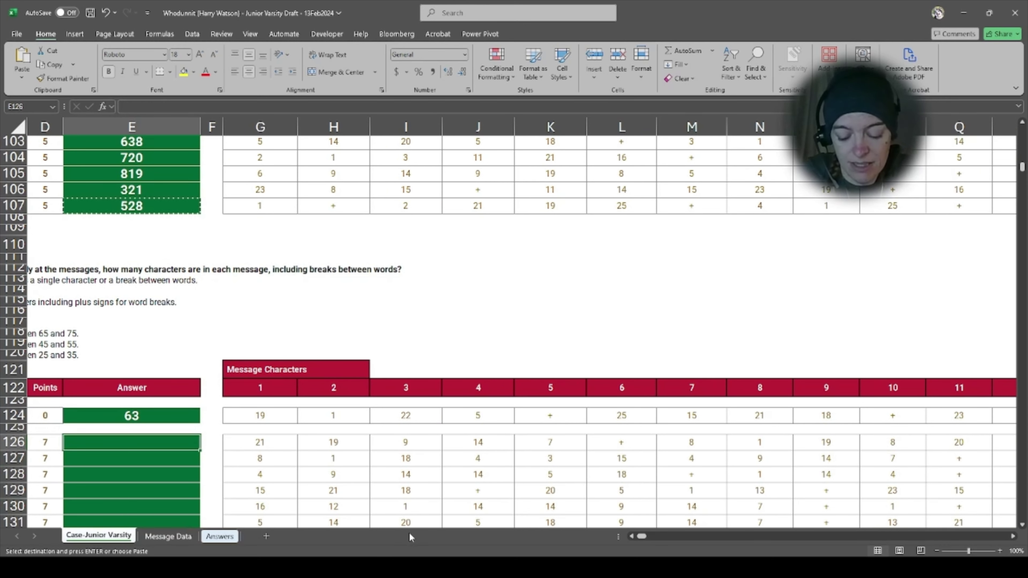
key(ctrl+v)
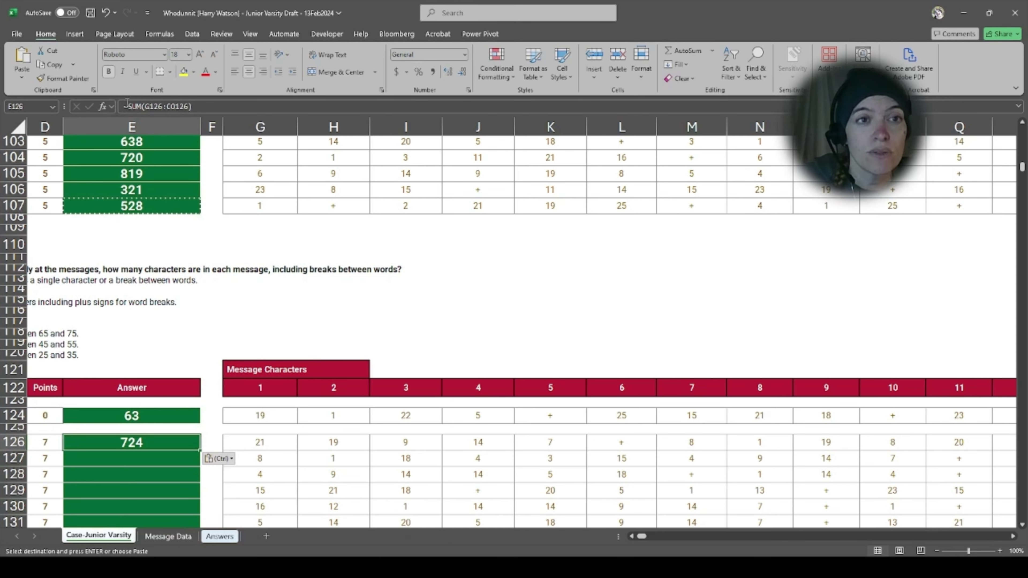
double_click(133, 106)
text(counta)
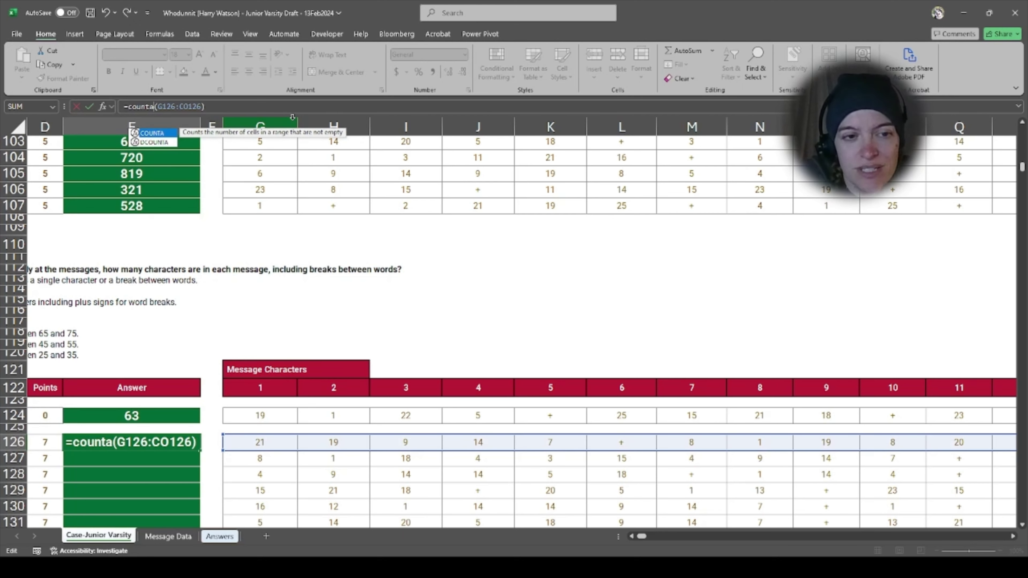
key(ctrl+Return)
Step: Copy the COUNTA formula in E126 to all the Level 3 answer cells down to E145 and compare them with the answer hints
key(ctrl+c)
key(Left)
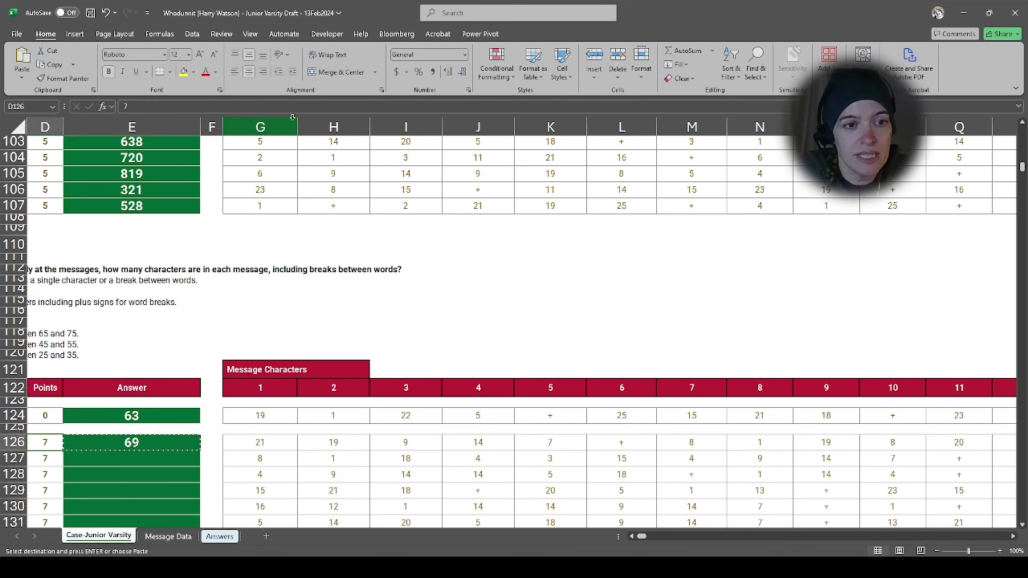
key(ctrl+Down)
key(Right)
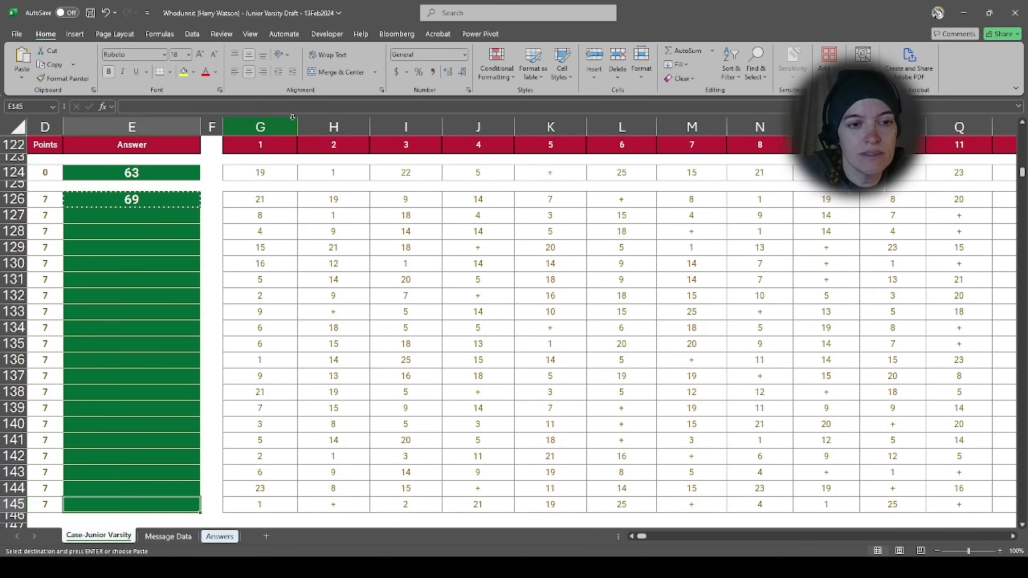
key(ctrl+shift+Up)
key(ctrl+v)
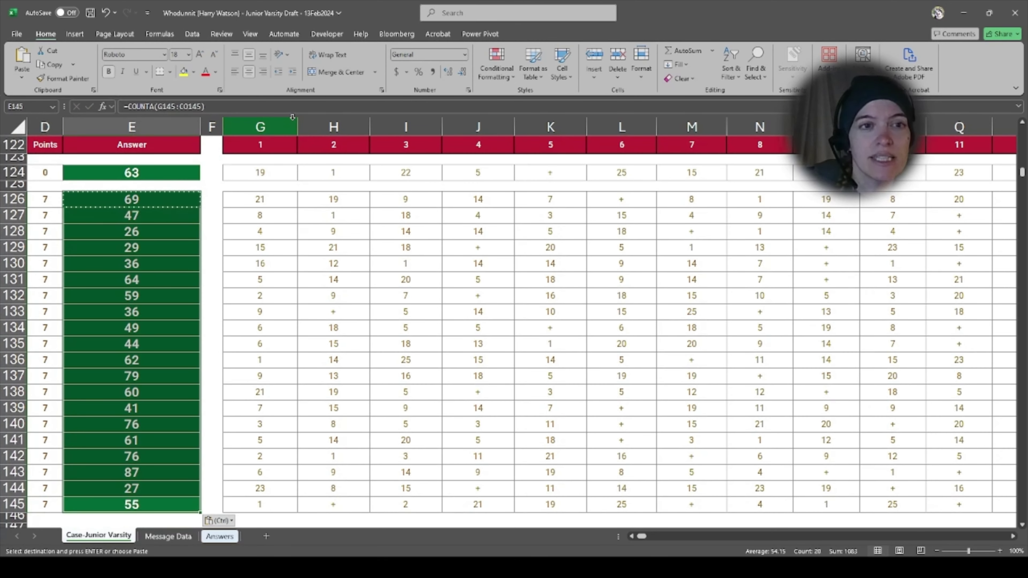
scroll(307, 328, up, 5)
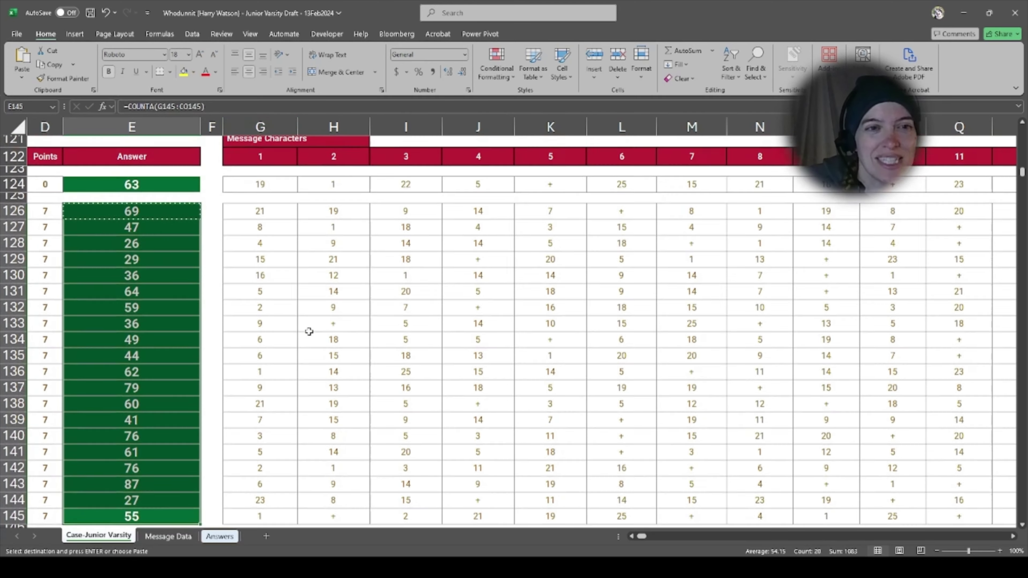
drag(640, 536, 635, 537)
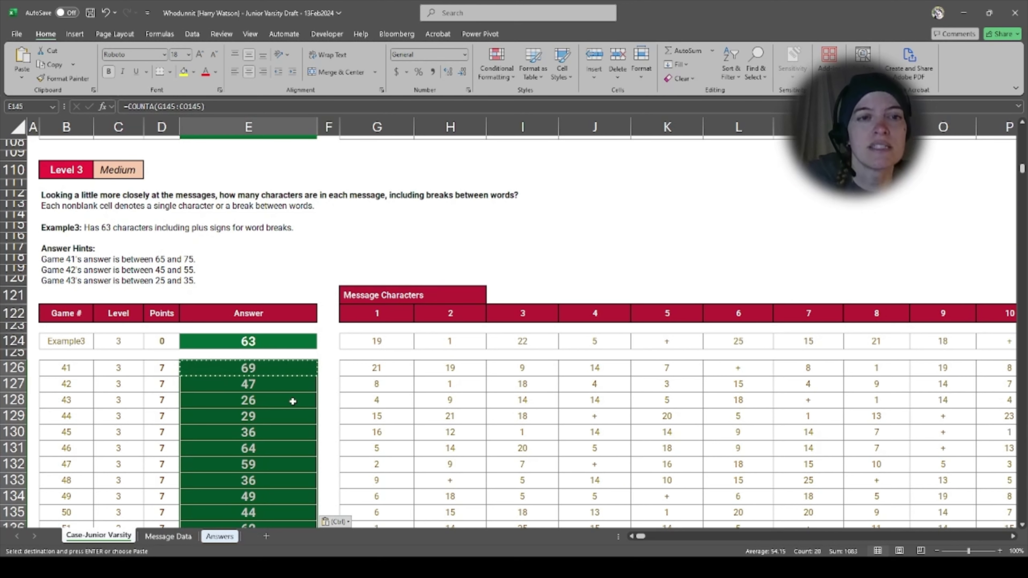
Step: Paste the COUNTA formula into Game 61's Level 4 answer cell E164 and change its function to COUNTIF over G164:CO164
scroll(312, 407, down, 10)
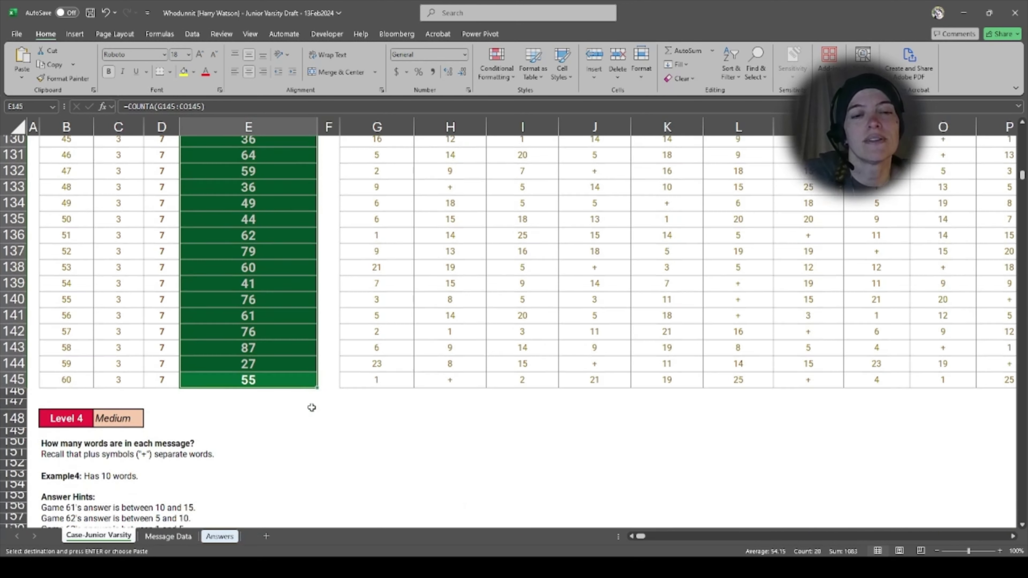
scroll(311, 408, down, 3)
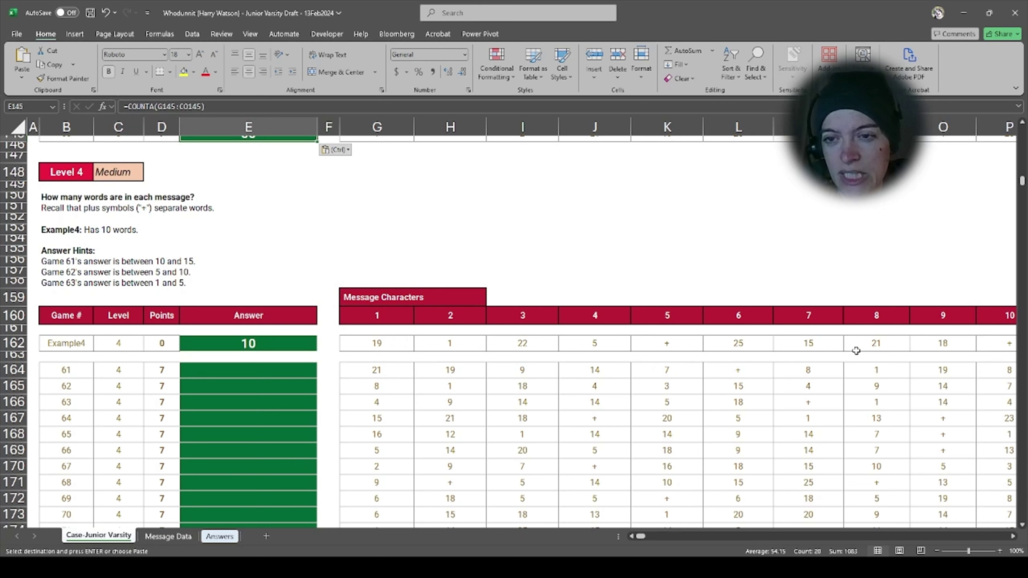
click(279, 373)
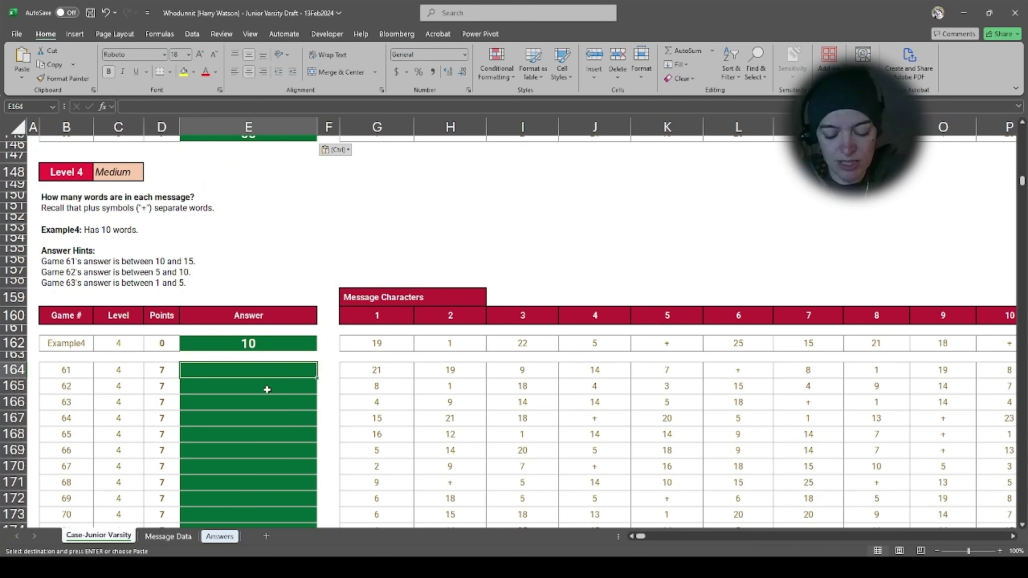
key(ctrl+v)
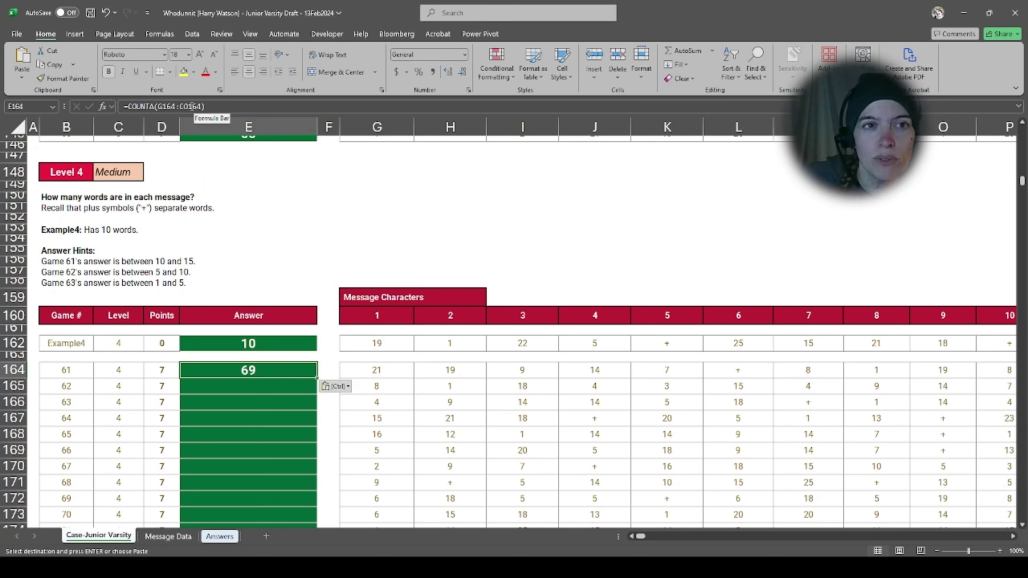
click(153, 106)
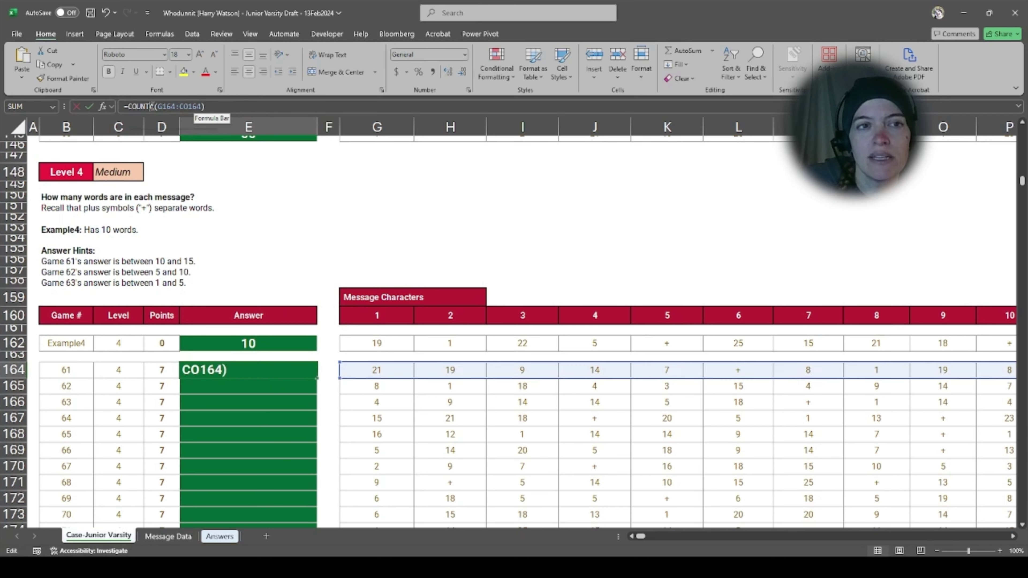
key(BackSpace)
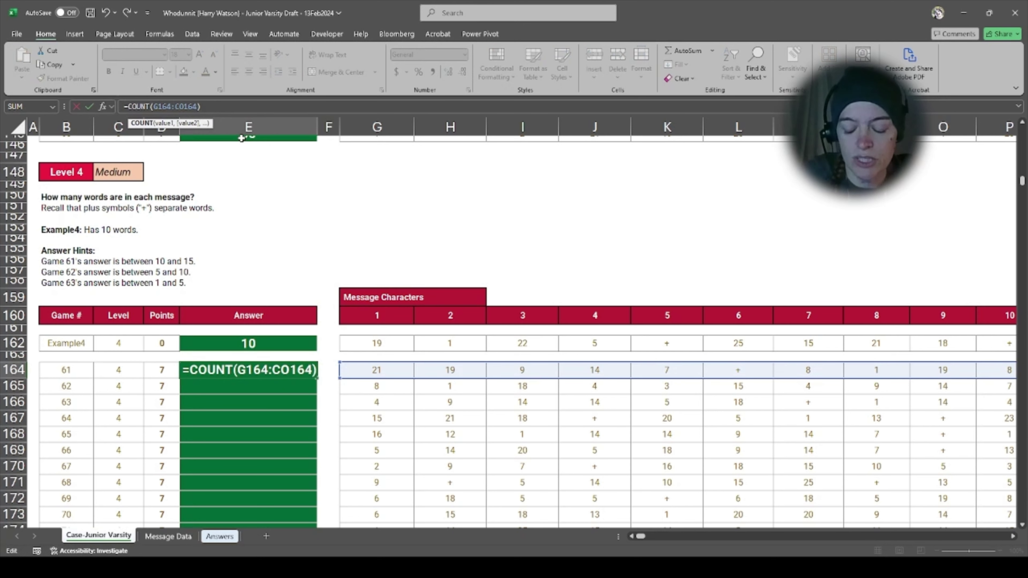
text(i)
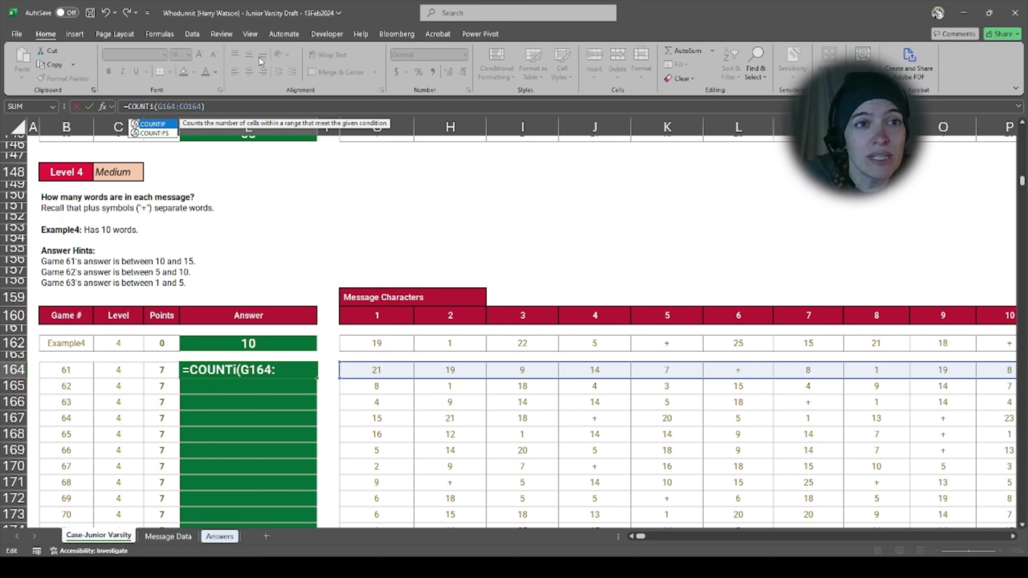
text(f)
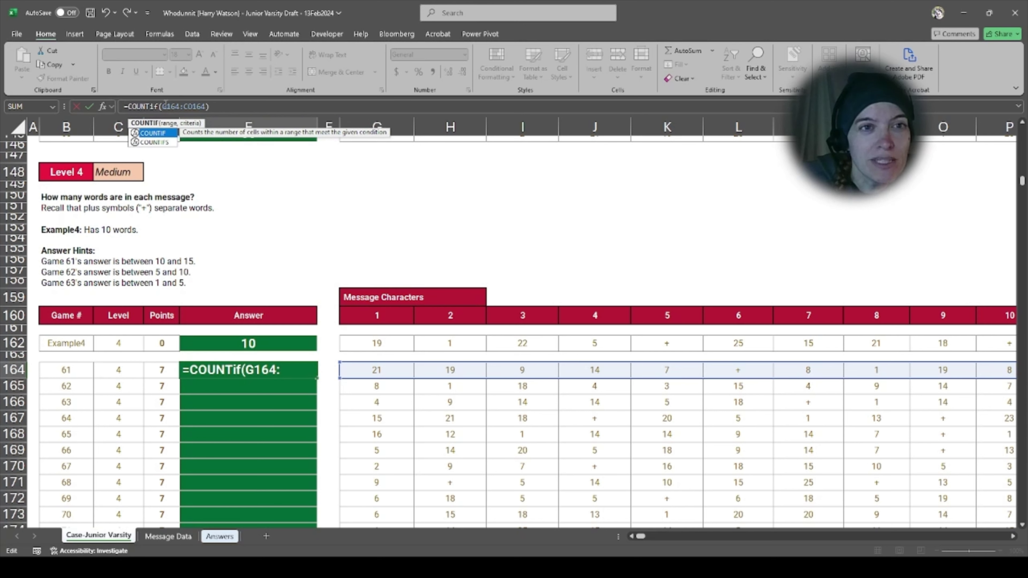
Step: Add the "+" criterion and one extra word so that E164 reads =COUNTIF(G164:CO164,"+")+1
click(164, 106)
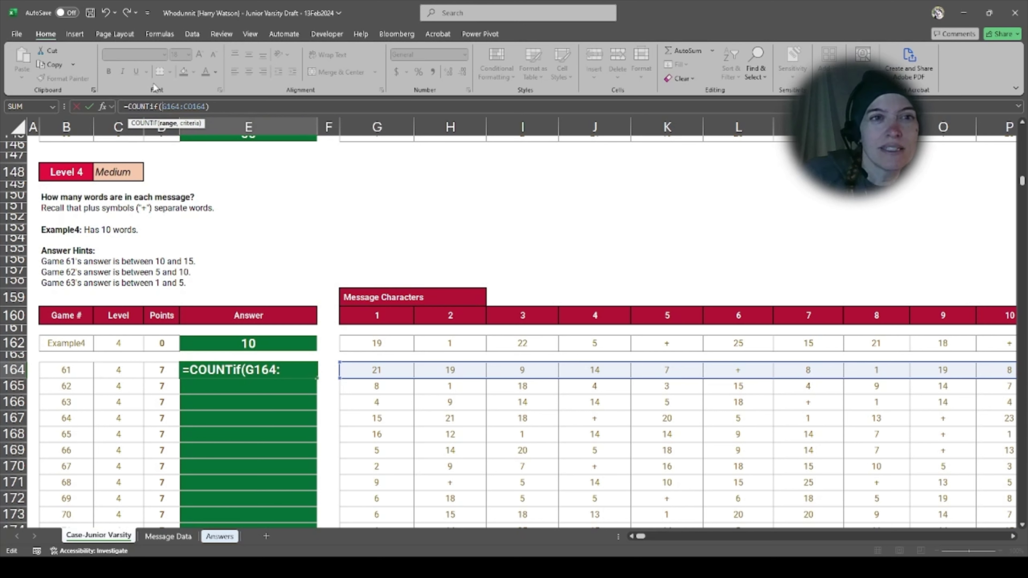
click(206, 107)
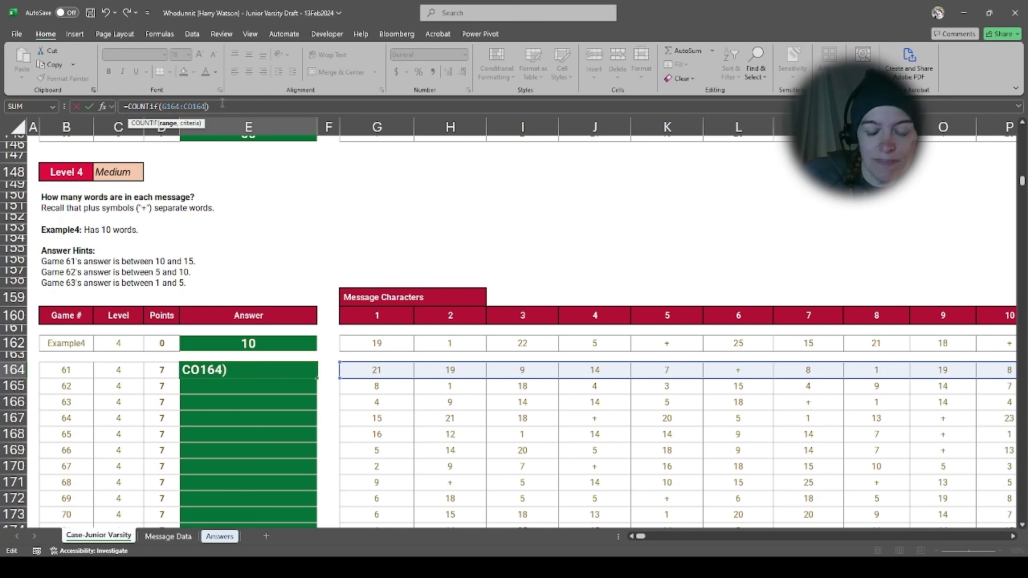
text(,")
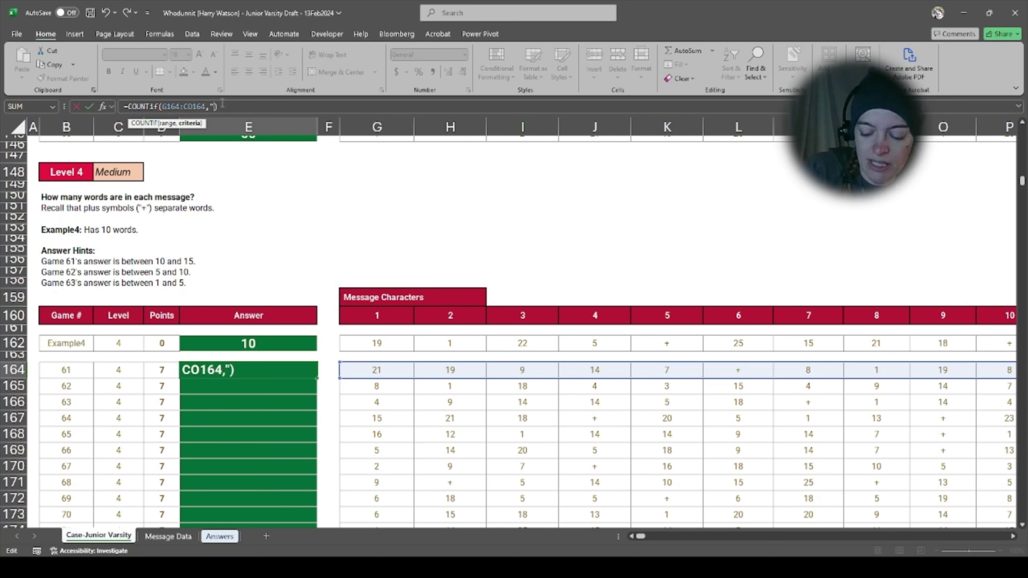
text(+")
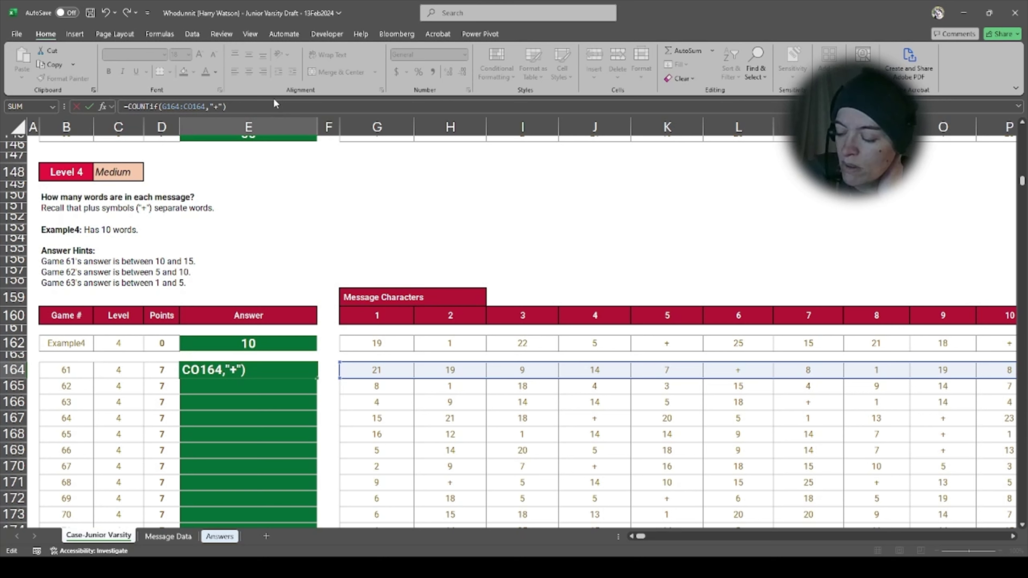
text(1)
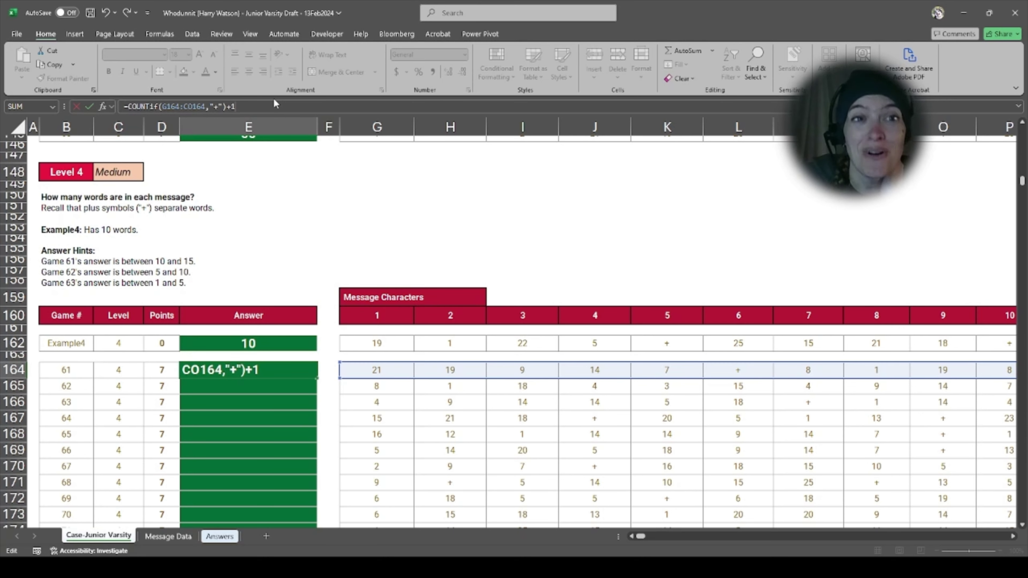
key(ctrl+Return)
Step: Copy the COUNTIF formula in E164 to all the Level 4 answer cells down to E183
key(ctrl+c)
key(Down)
key(Down)
key(Down)
key(Down)
key(Down)
key(Down)
key(Down)
key(Down)
key(Down)
key(Down)
key(Down)
key(Down)
key(Down)
key(Down)
key(Down)
key(Down)
key(Down)
key(Down)
key(Down)
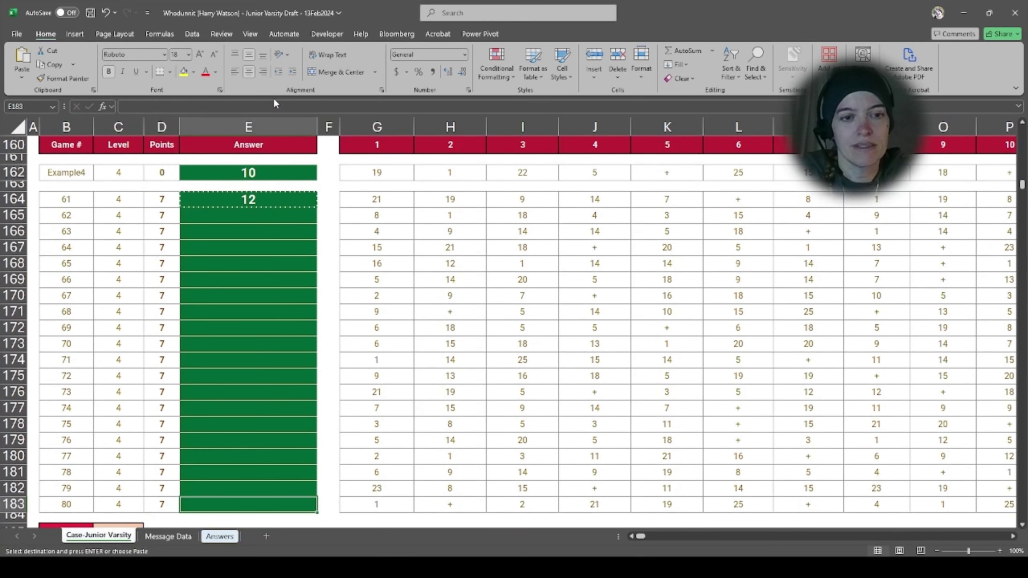
key(ctrl+shift+Up)
key(ctrl+v)
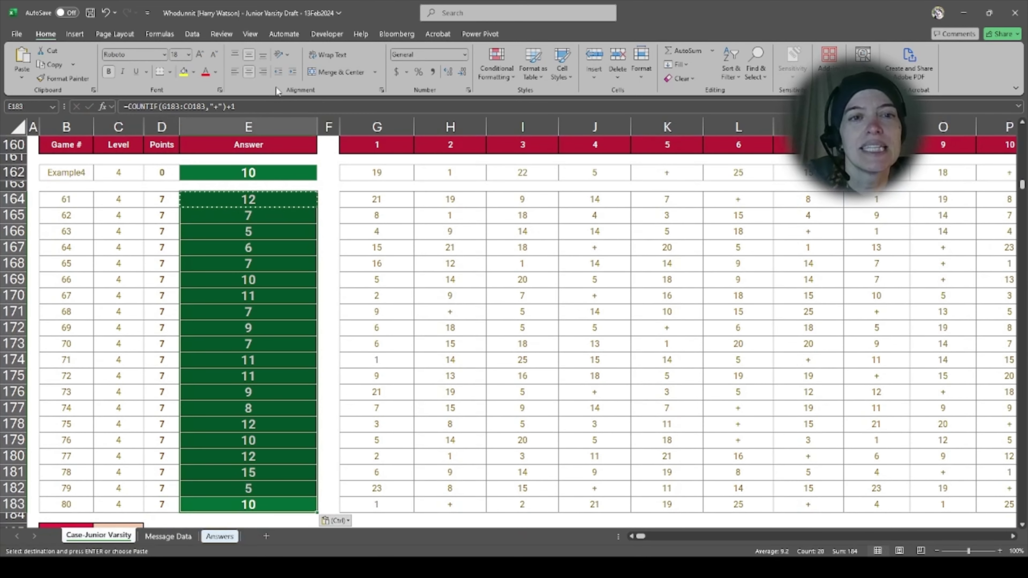
Step: Compare the Level 4 answers with their hints and read the Level 5 question about each message's first letter
scroll(356, 210, up, 3)
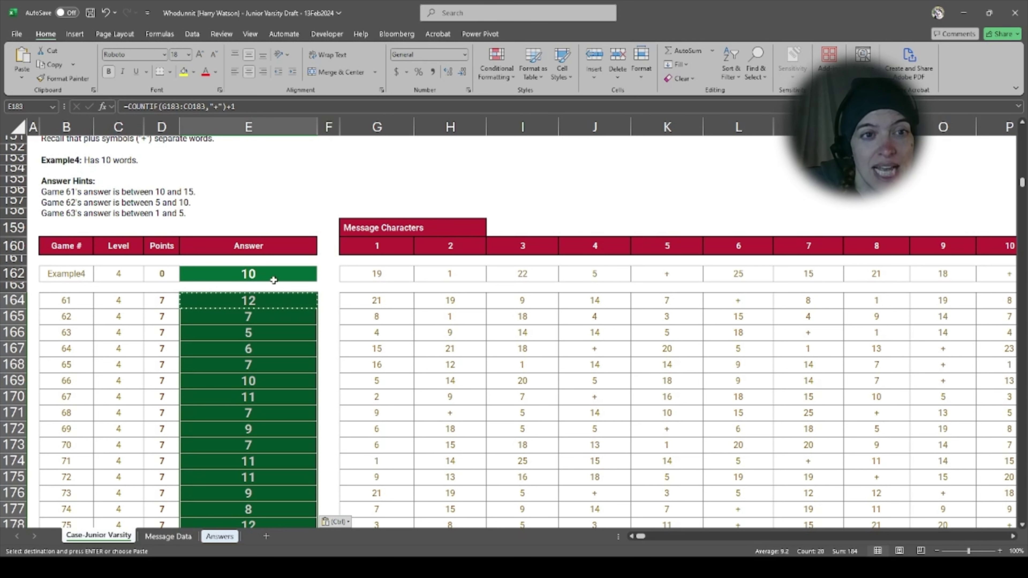
click(265, 338)
scroll(245, 326, down, 2)
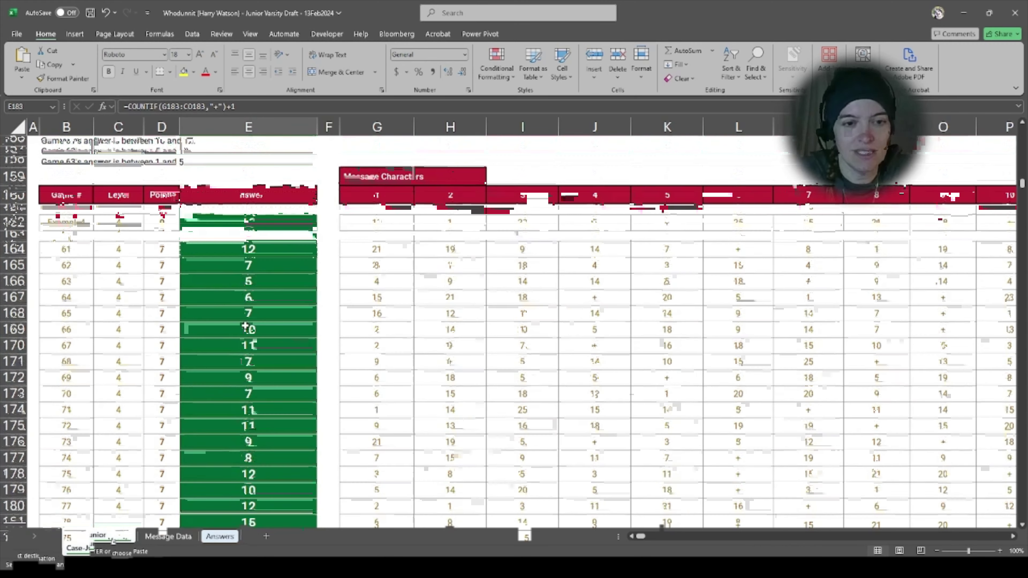
key(ctrl+Down)
key(Down)
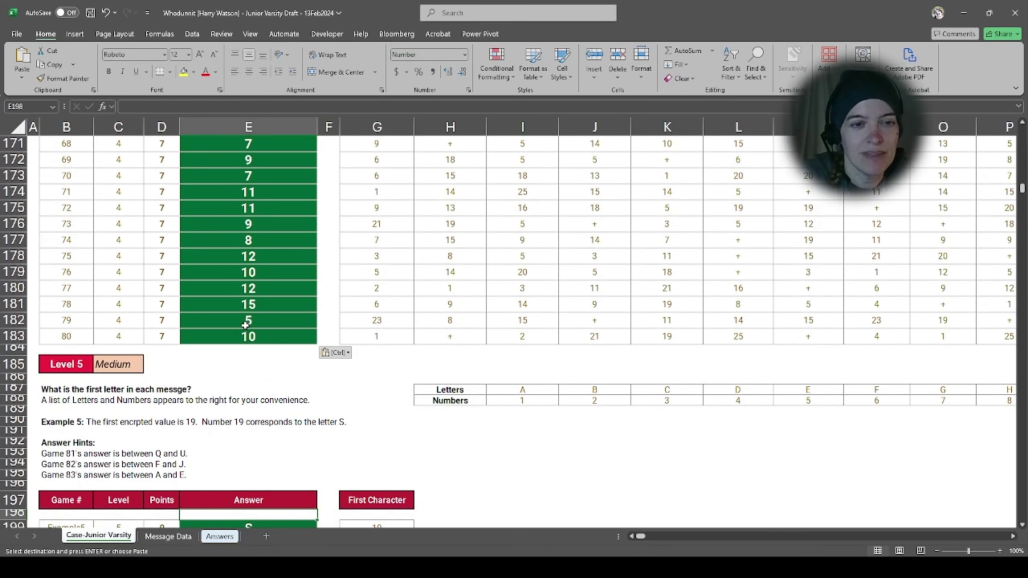
key(Down)
key(Down)
key(Down)
key(Down)
key(Down)
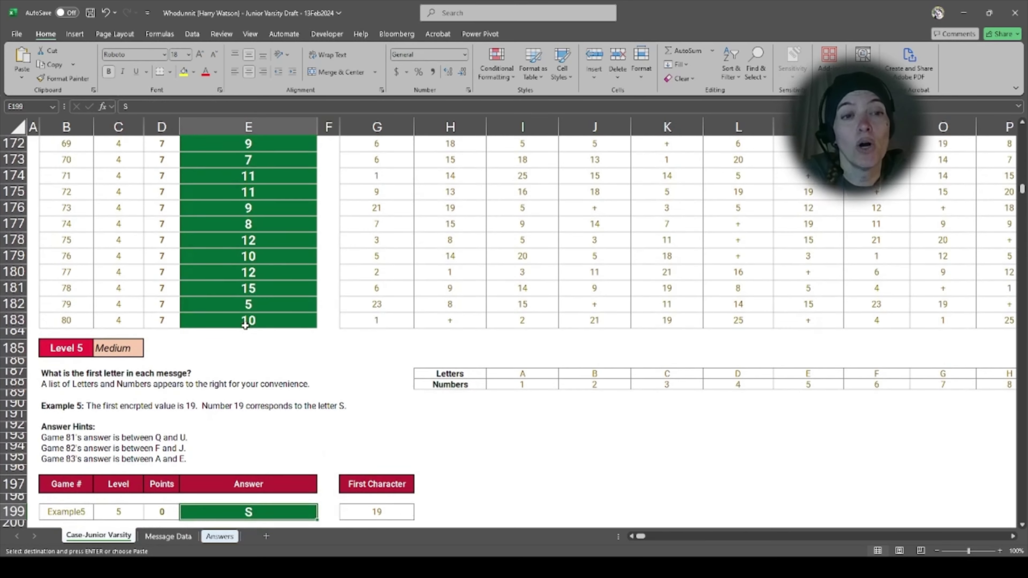
key(Down)
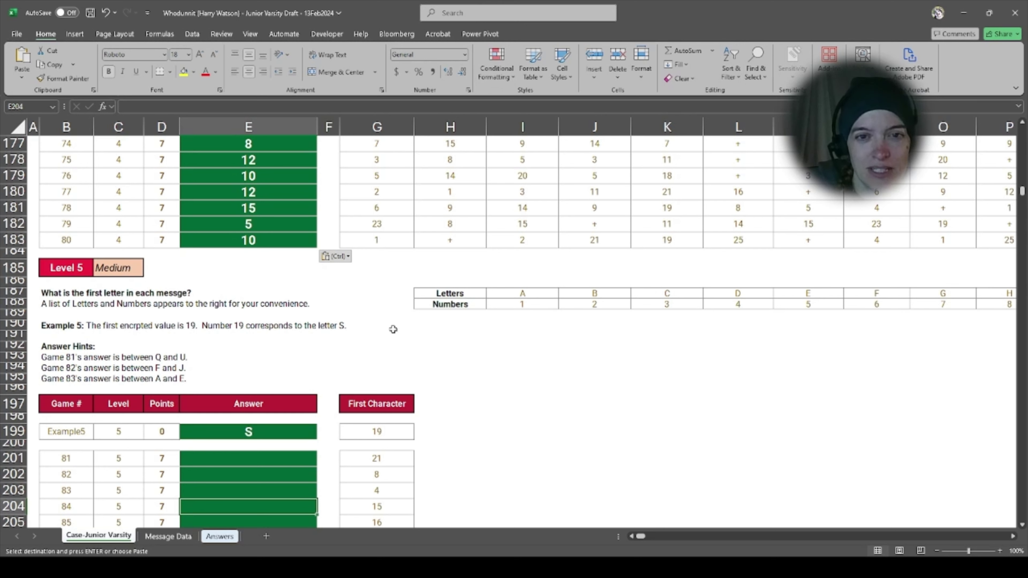
Step: Name the range of letters A to Z in row 187, without its heading, "letters"
click(461, 292)
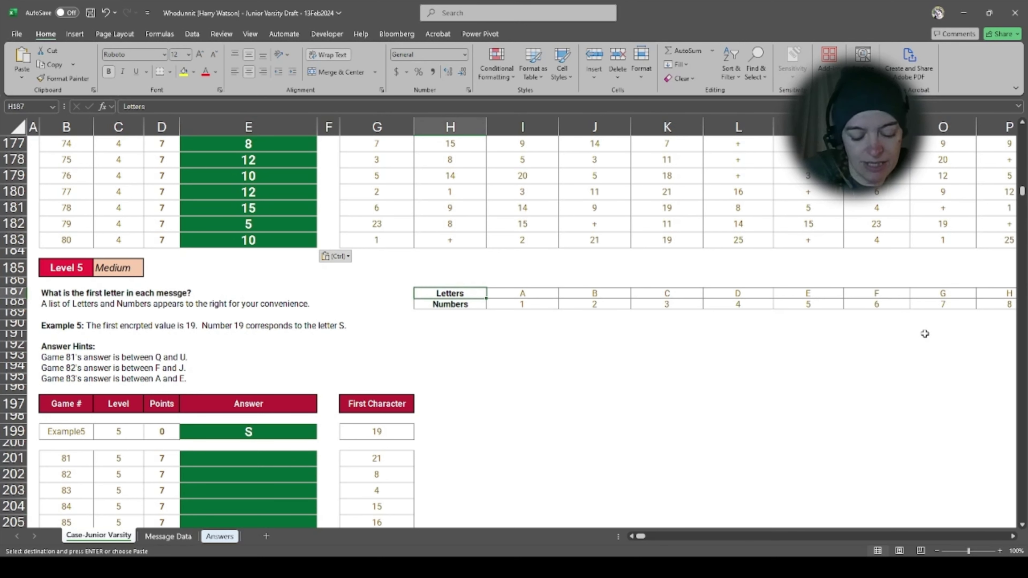
key(ctrl+shift+Right)
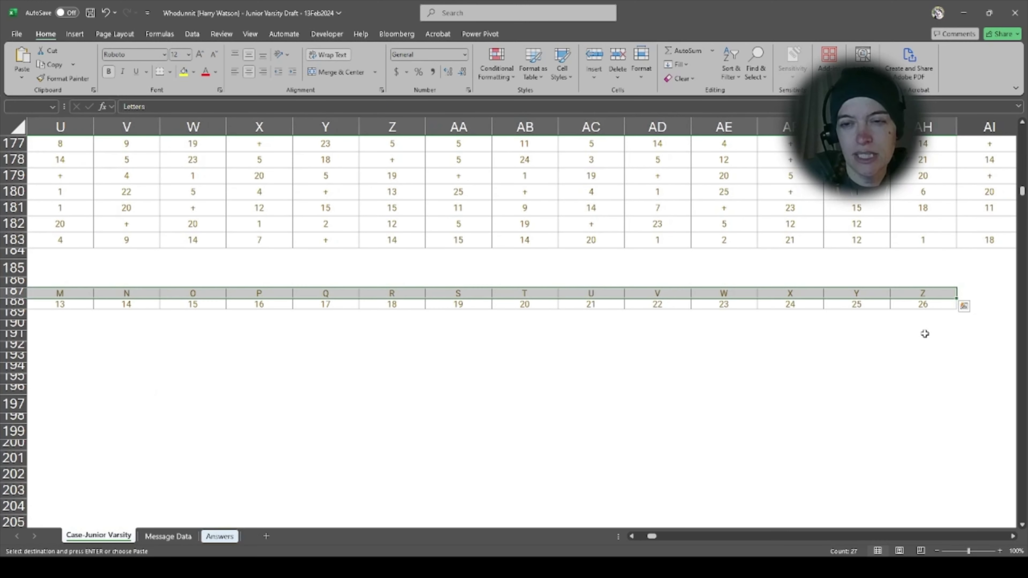
key(Left)
key(Right)
key(Right)
key(ctrl+shift+Right)
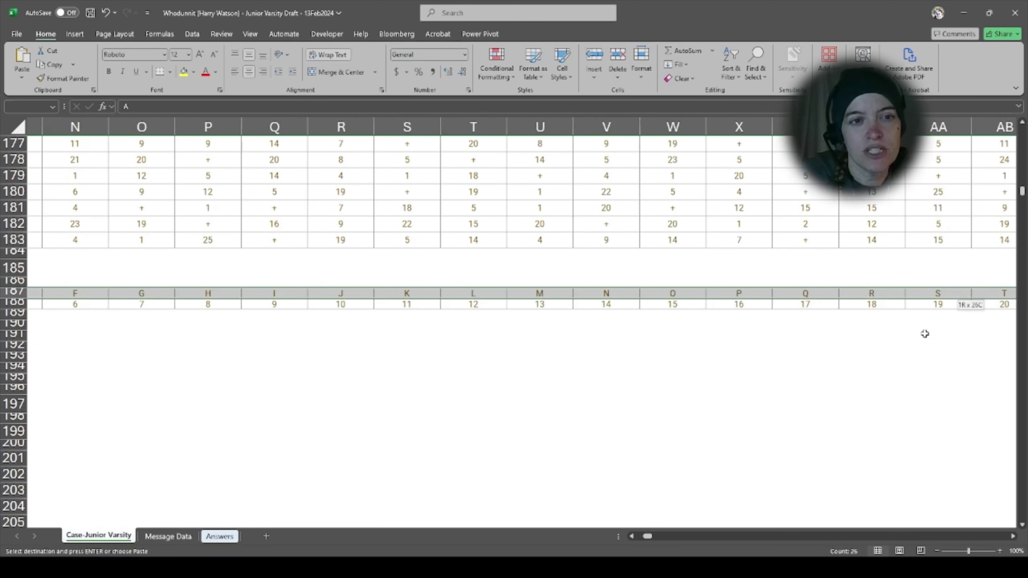
click(35, 107)
text(le)
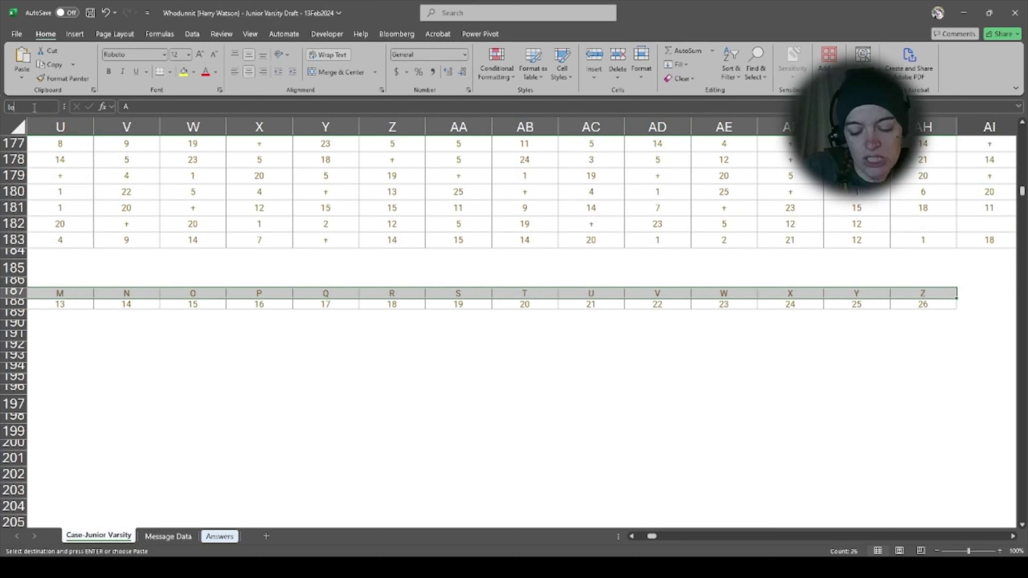
text(tters)
key(Return)
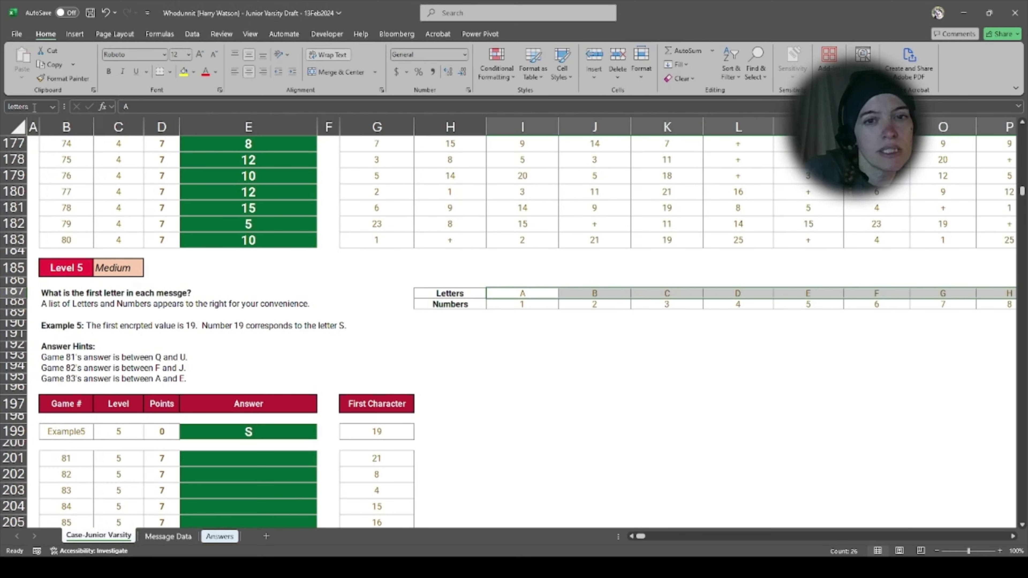
Step: Name the range of numbers 1 to 26 in row 188 "values"
click(538, 304)
key(ctrl+shift+Right)
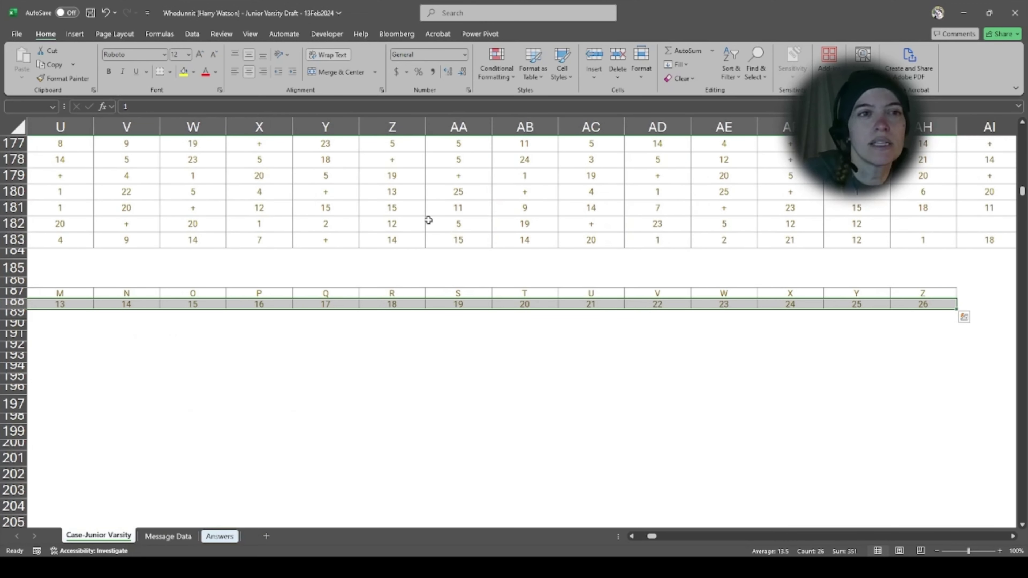
click(16, 107)
text(values)
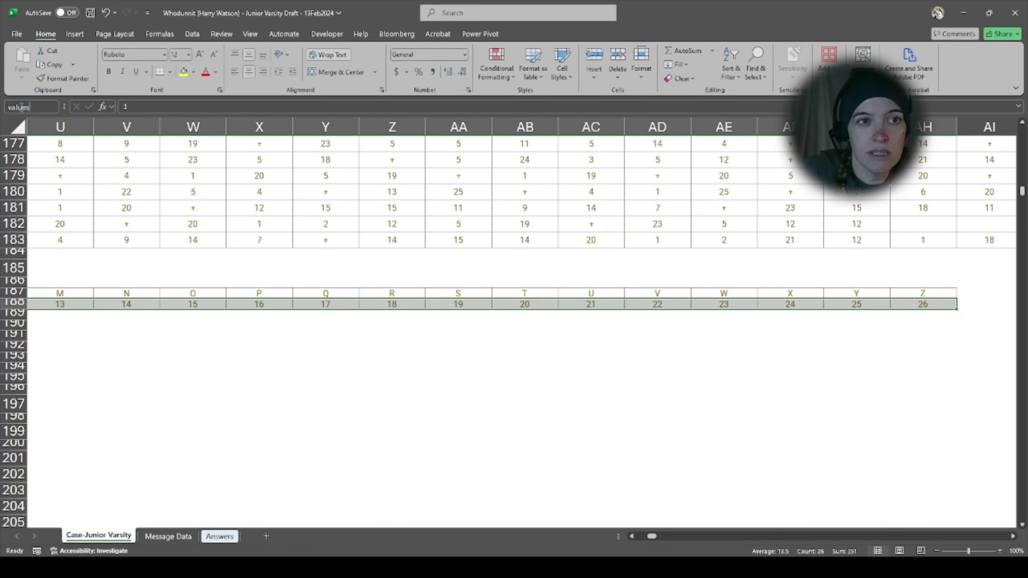
key(Return)
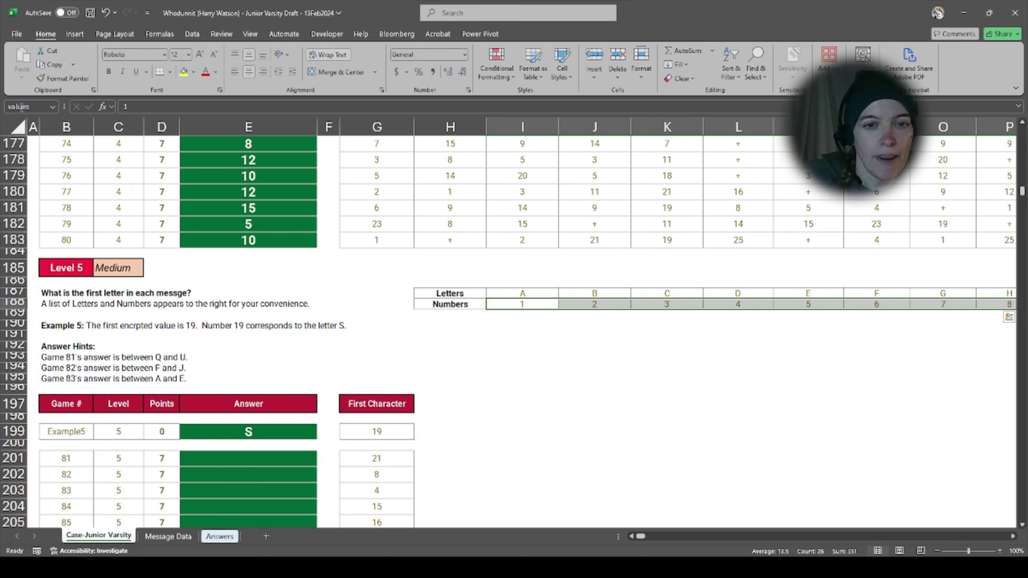
Step: Find Game 81's first character, 21, in the Numbers row and check which letter stands above it
click(270, 461)
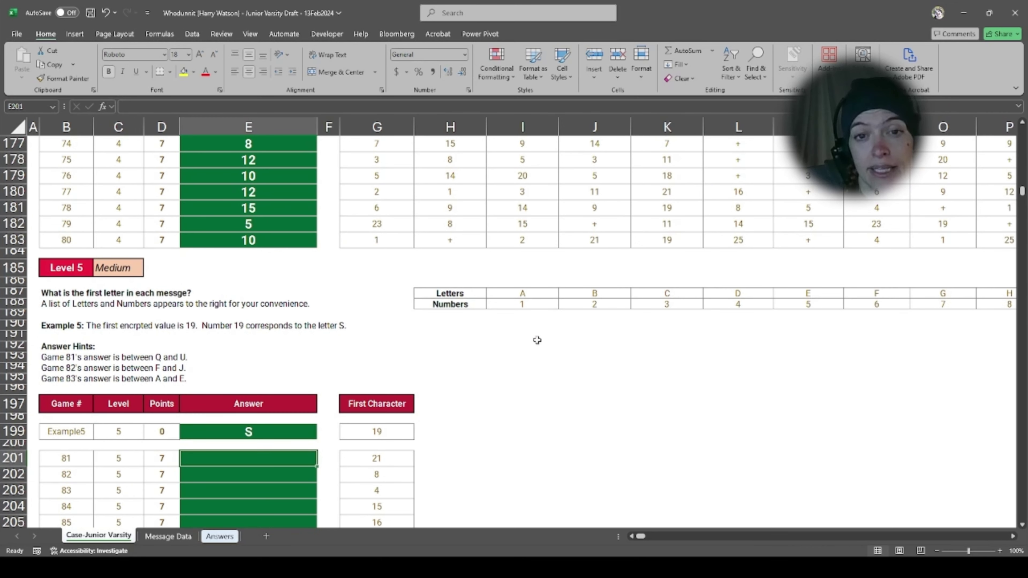
click(725, 307)
key(ctrl+Right)
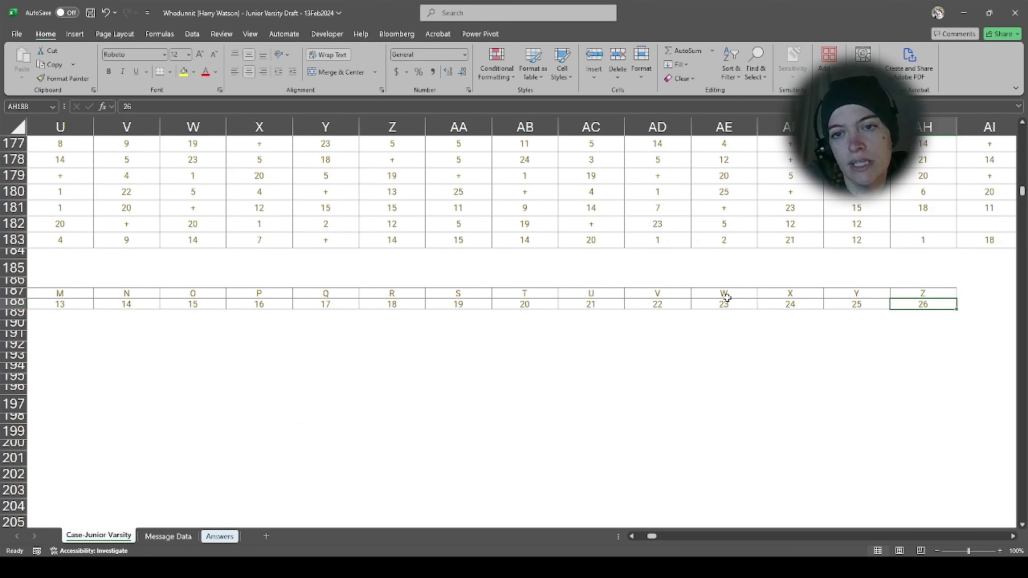
key(Left)
key(Left)
key(Left)
key(Left)
key(Left)
key(Up)
key(Down)
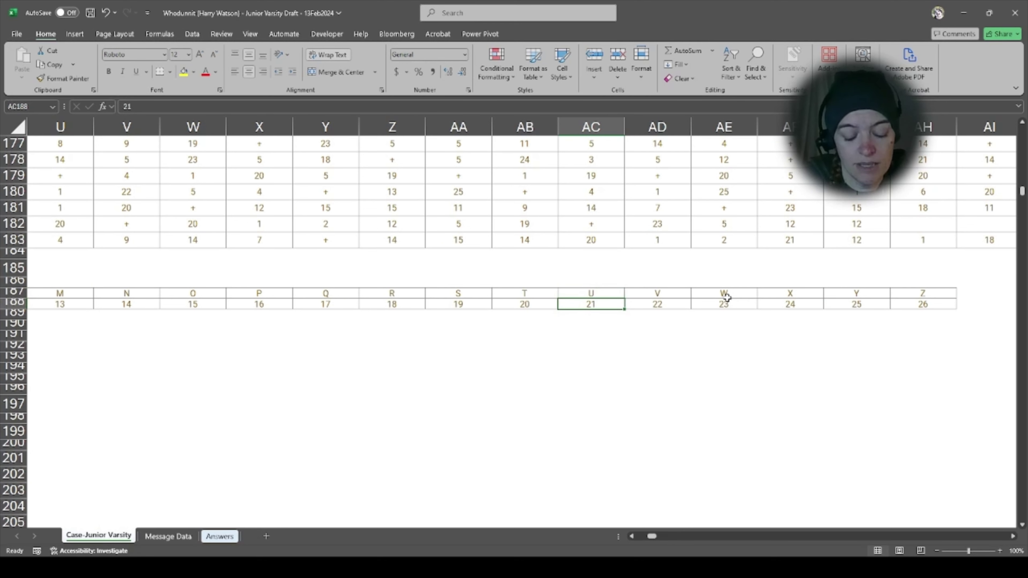
key(ctrl+Left)
key(ctrl+Left)
Step: Start an XLOOKUP formula in Game 81's Level 5 answer cell E201
click(270, 459)
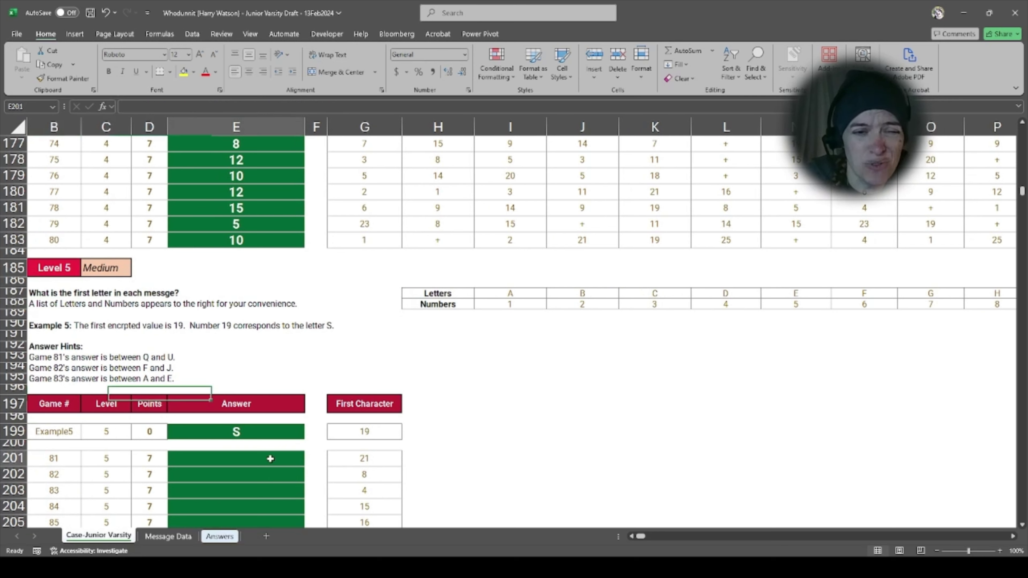
double_click(271, 458)
text(=xl)
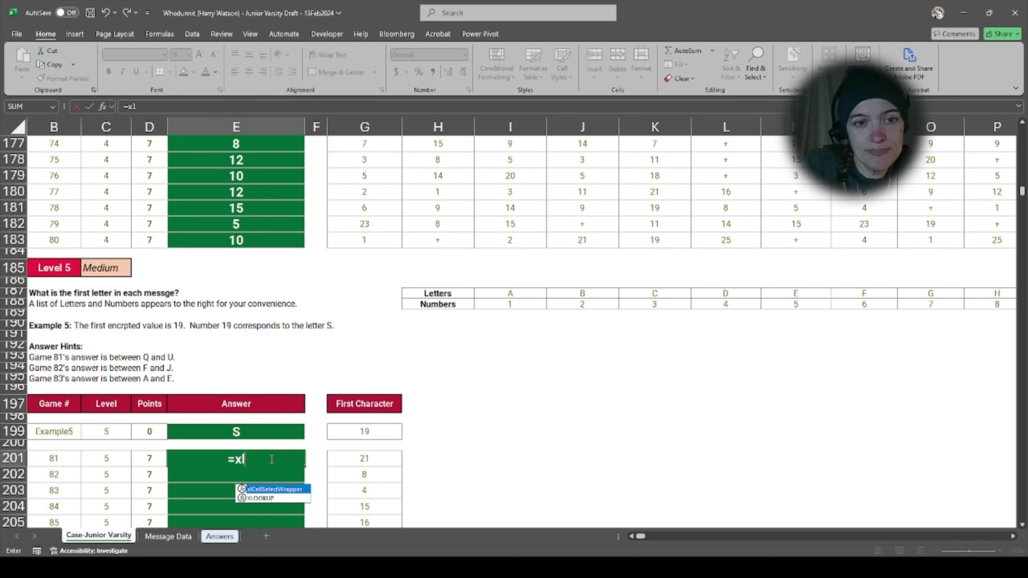
key(Tab)
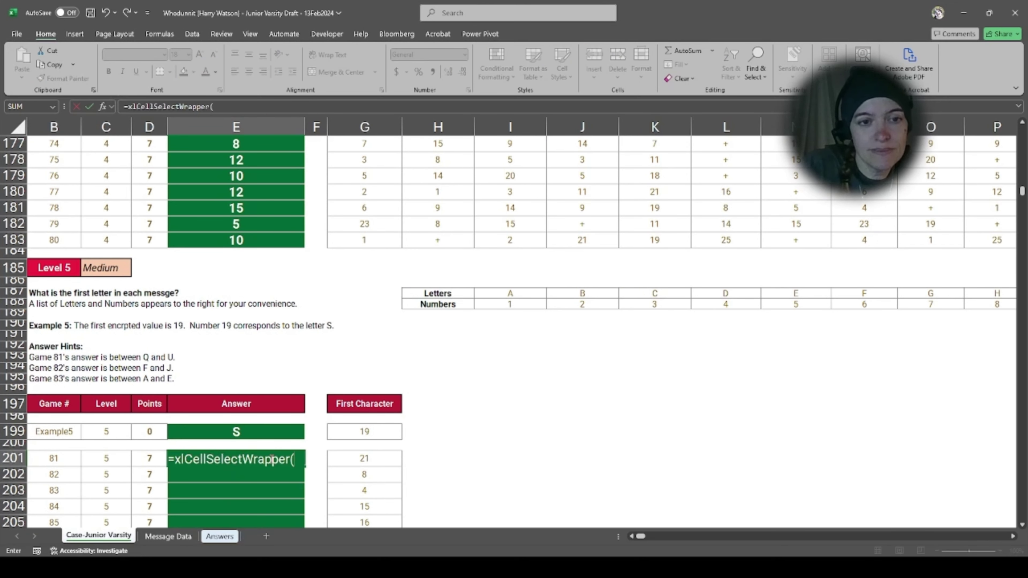
key(BackSpace)
key(BackSpace)
key(BackSpace)
key(BackSpace)
key(BackSpace)
key(BackSpace)
key(BackSpace)
key(BackSpace)
key(BackSpace)
key(BackSpace)
key(BackSpace)
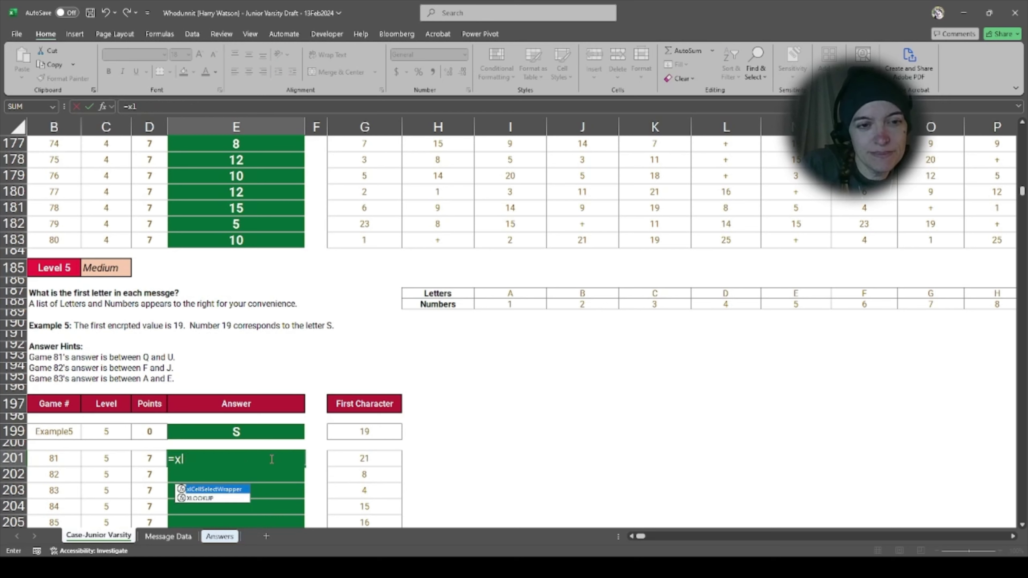
key(Return)
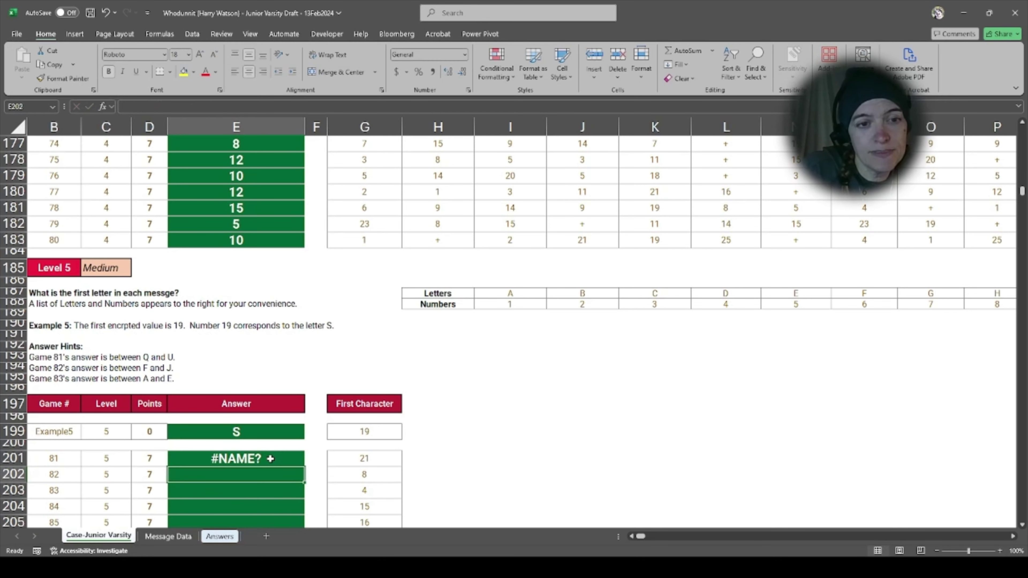
Step: Reopen the formula in E201, complete the function name as XLOOKUP and use G201 as the lookup value
click(270, 459)
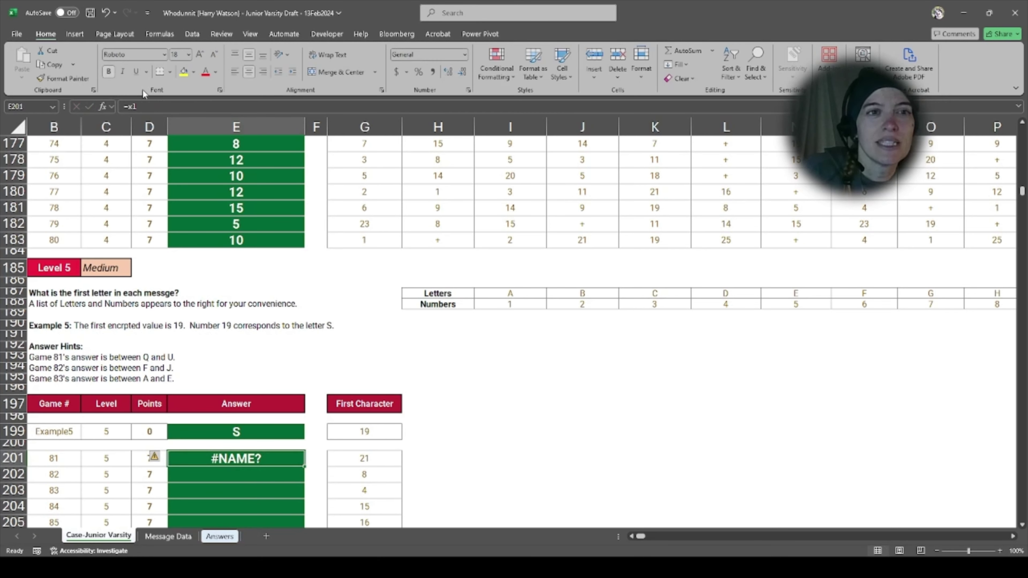
click(149, 106)
text(o)
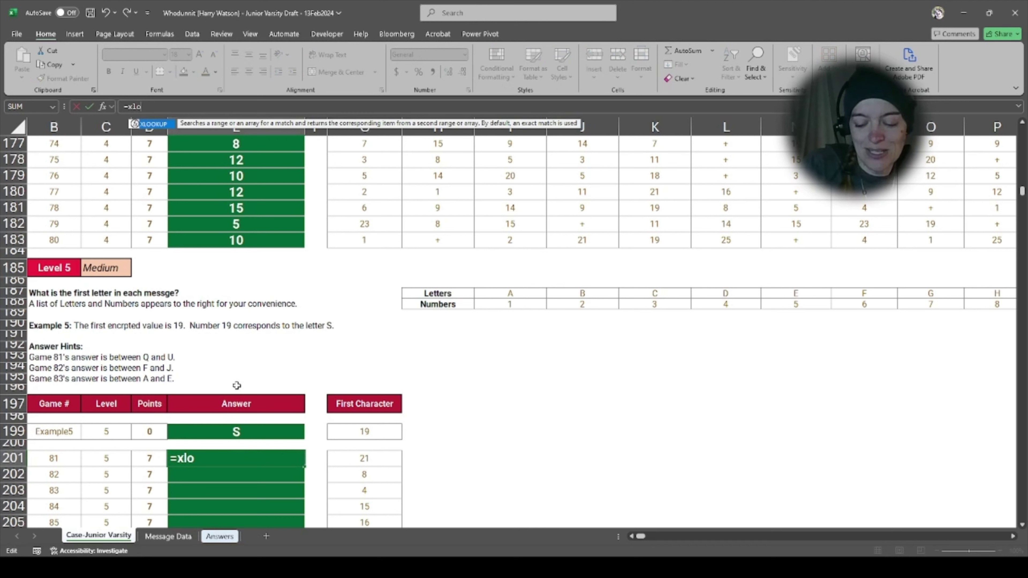
text(ok)
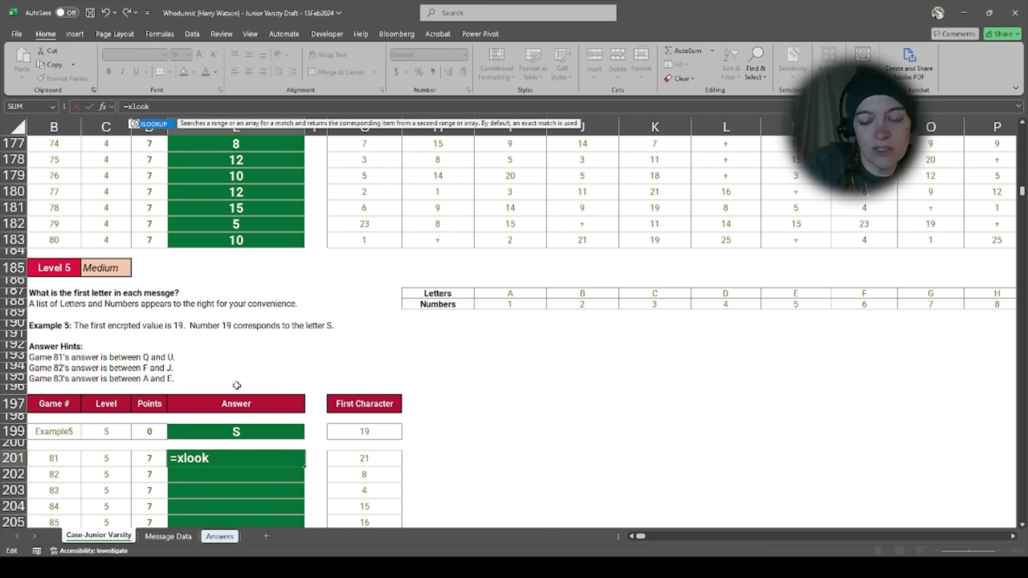
text(up()
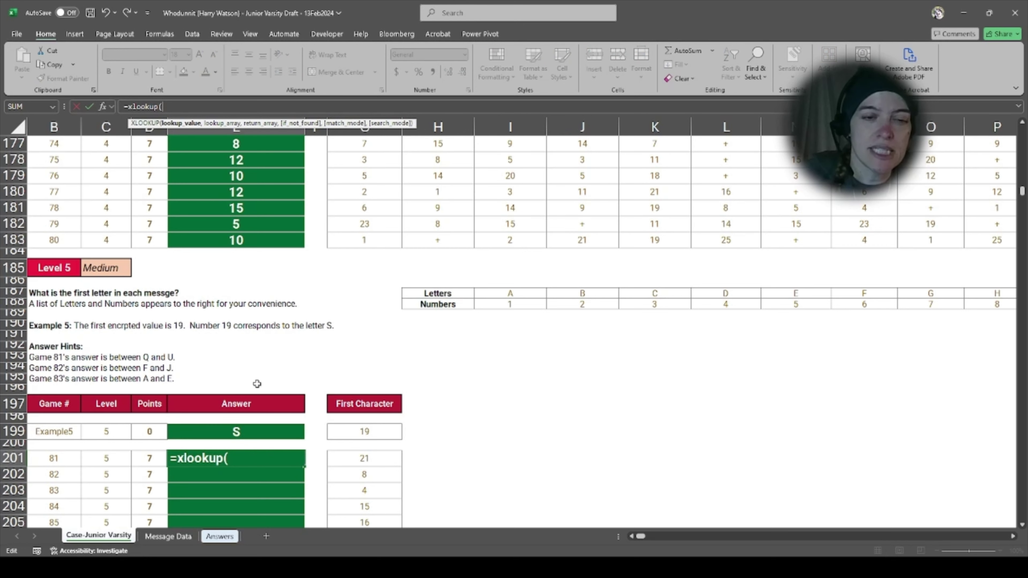
click(386, 461)
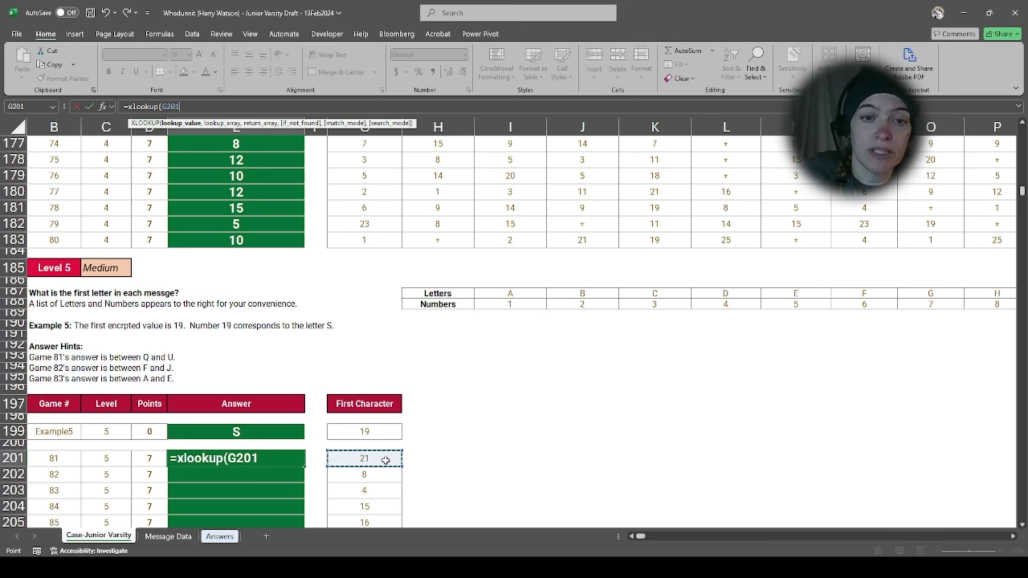
text(,)
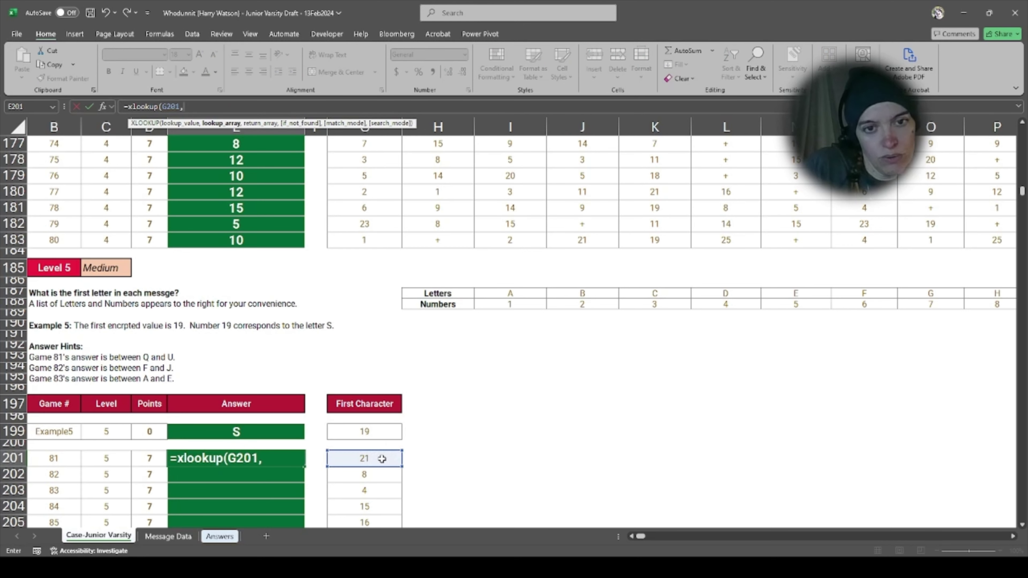
Step: Complete E201's formula with values as the lookup array and letters as the return array: =XLOOKUP(G201,values,letters)
text(v)
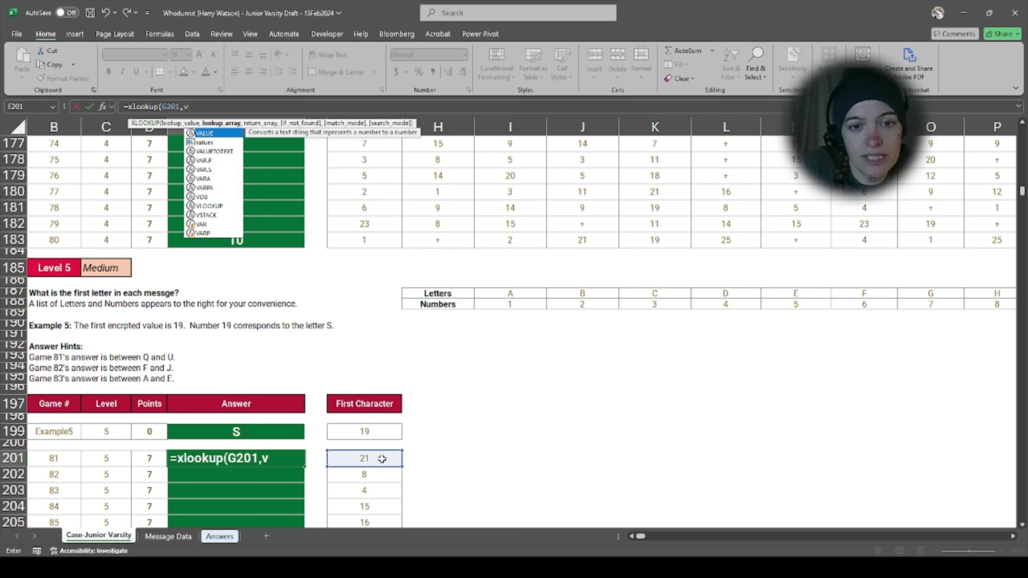
text(alues)
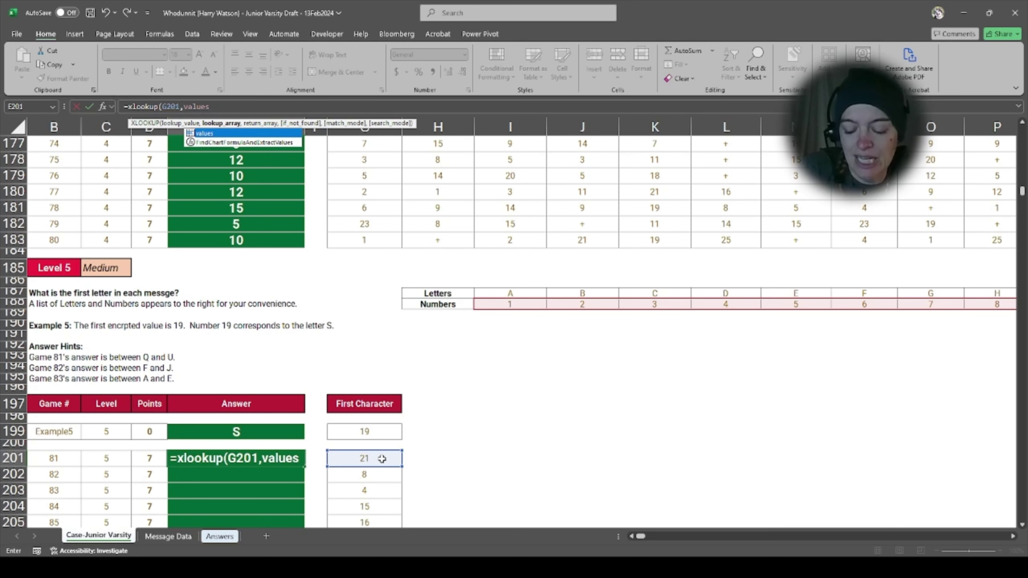
text(,)
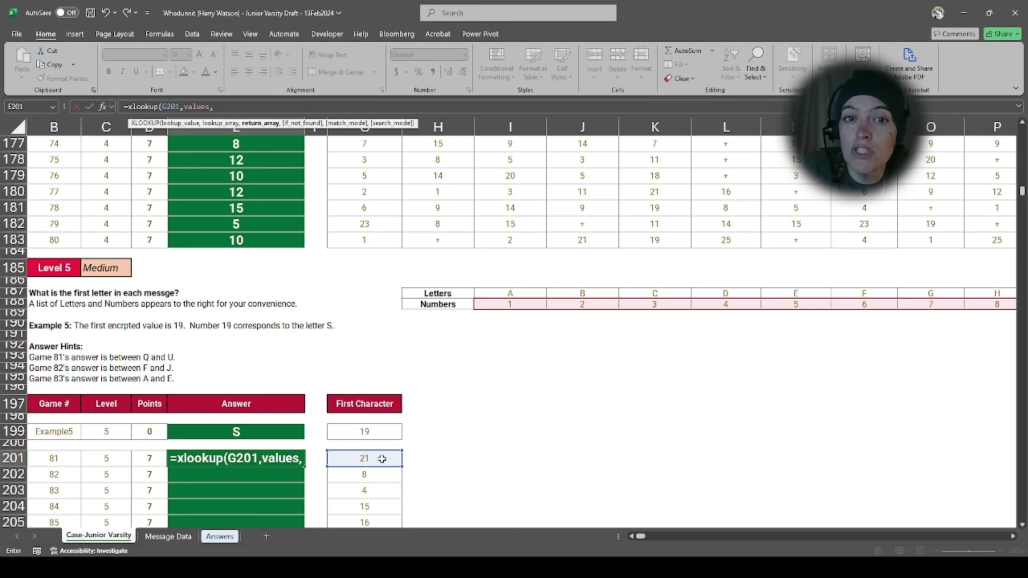
text(letter)
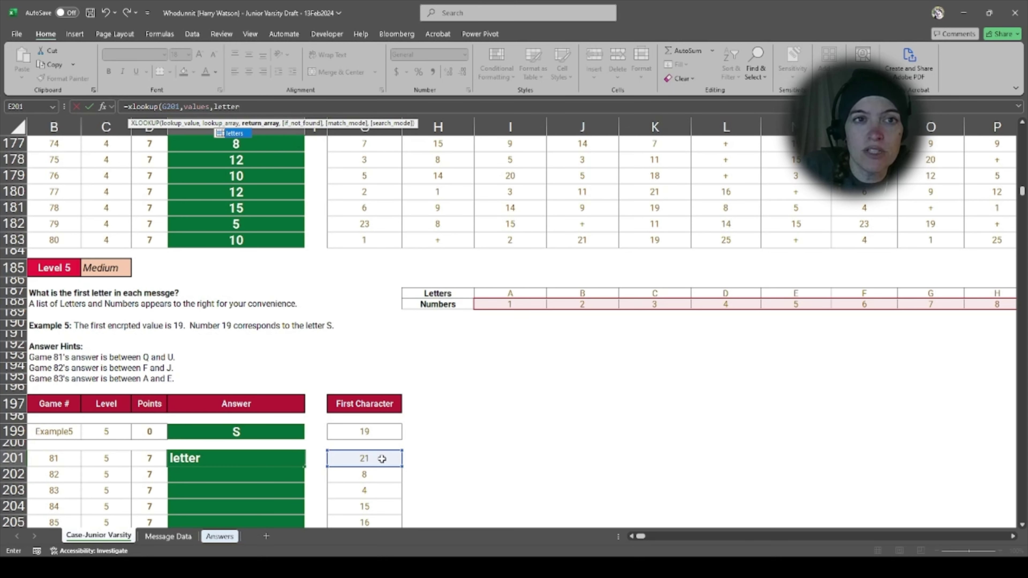
text(s)
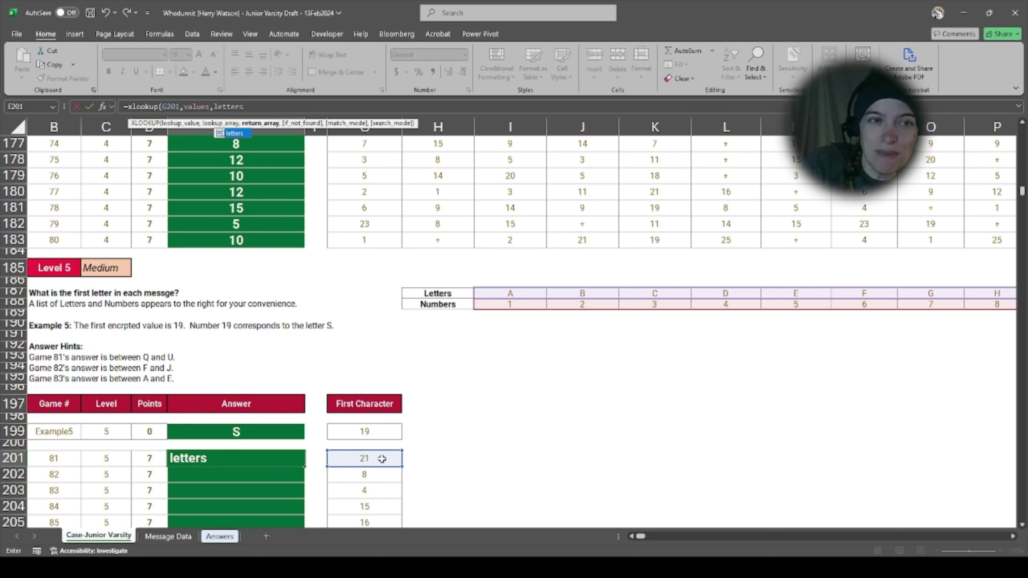
text())
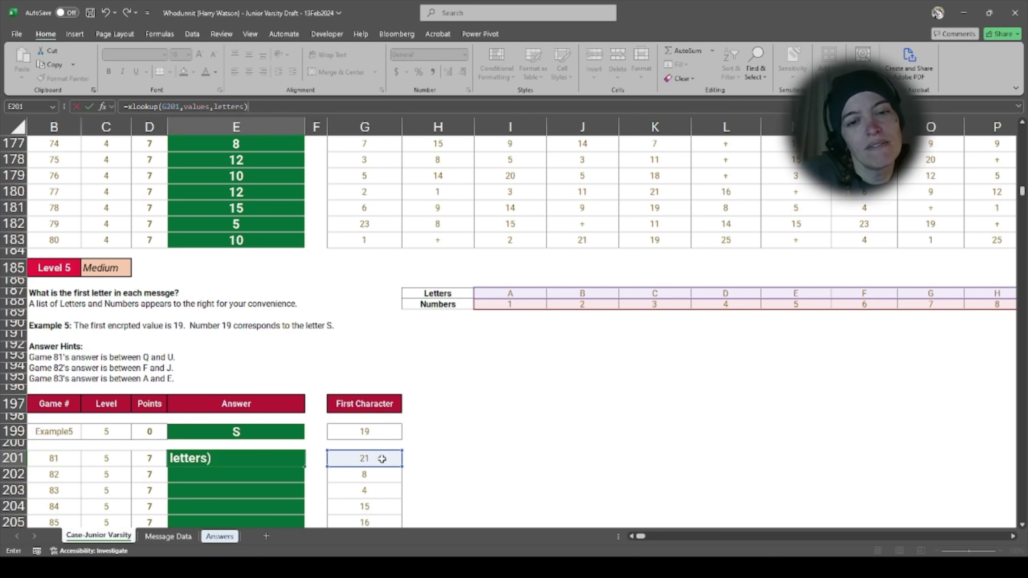
key(Return)
Step: Copy the XLOOKUP formula in E201 to all the Level 5 answer cells down to E220
key(Up)
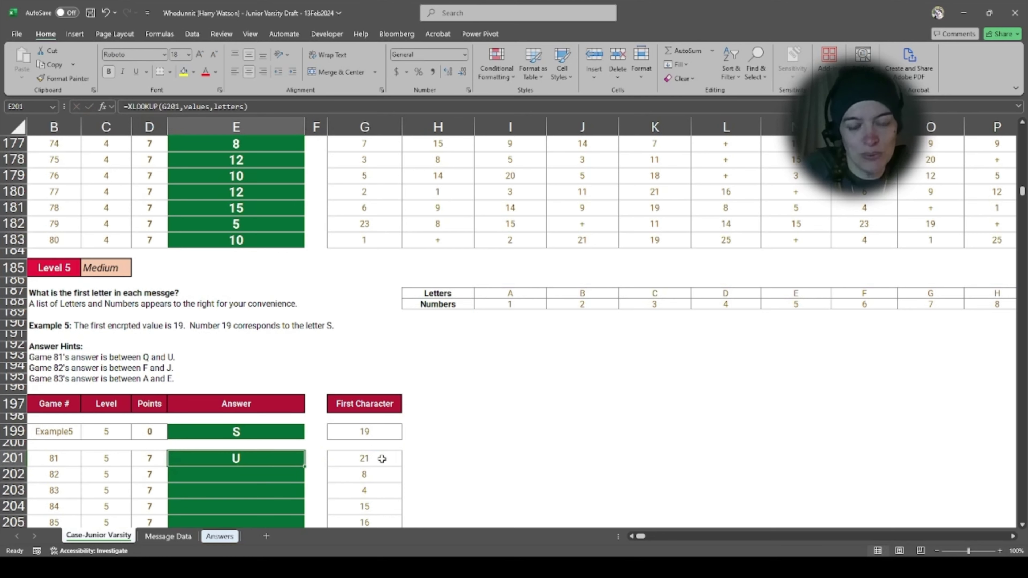
key(ctrl+c)
key(Left)
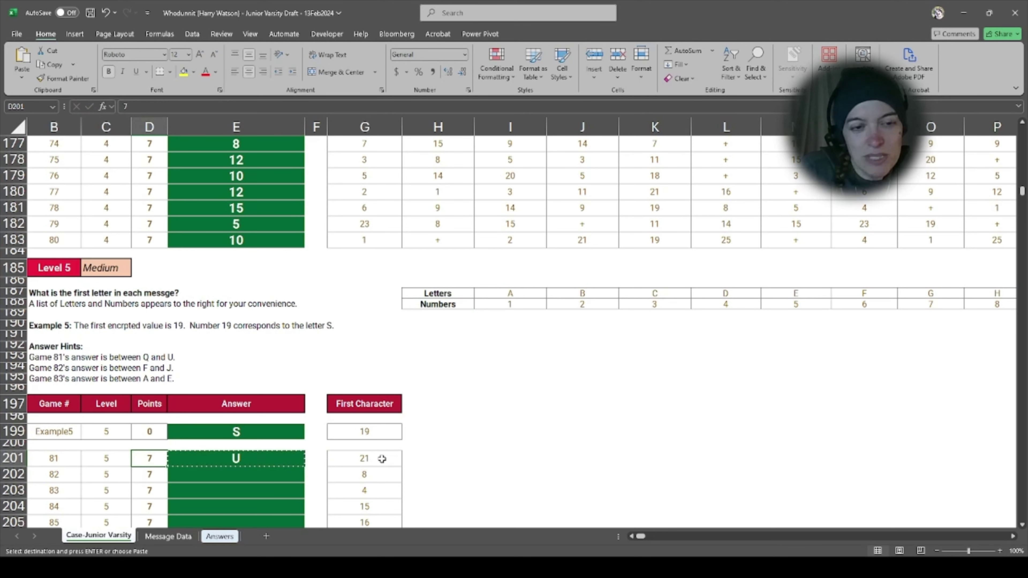
key(ctrl+Down)
key(Right)
key(ctrl+shift+Up)
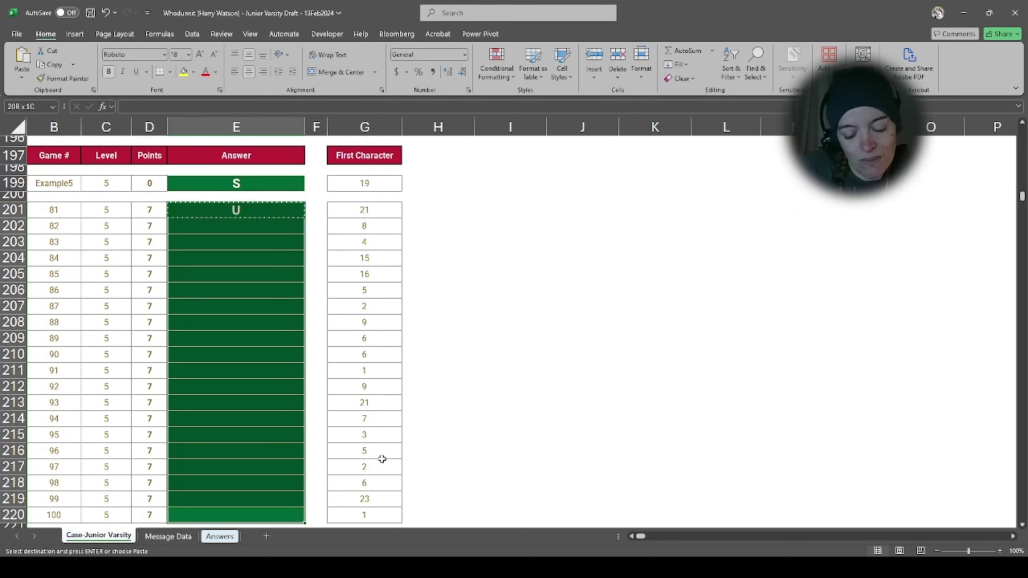
key(ctrl+v)
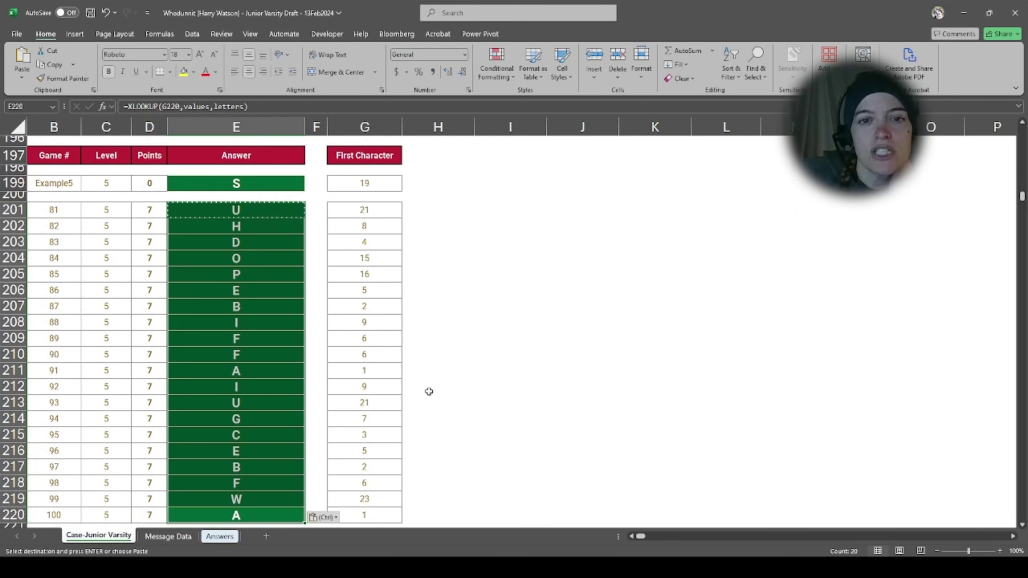
Step: Compare the Level 5 answers with their hints and read the Level 6 question about each message's first word
scroll(430, 390, up, 2)
scroll(429, 390, up, 1)
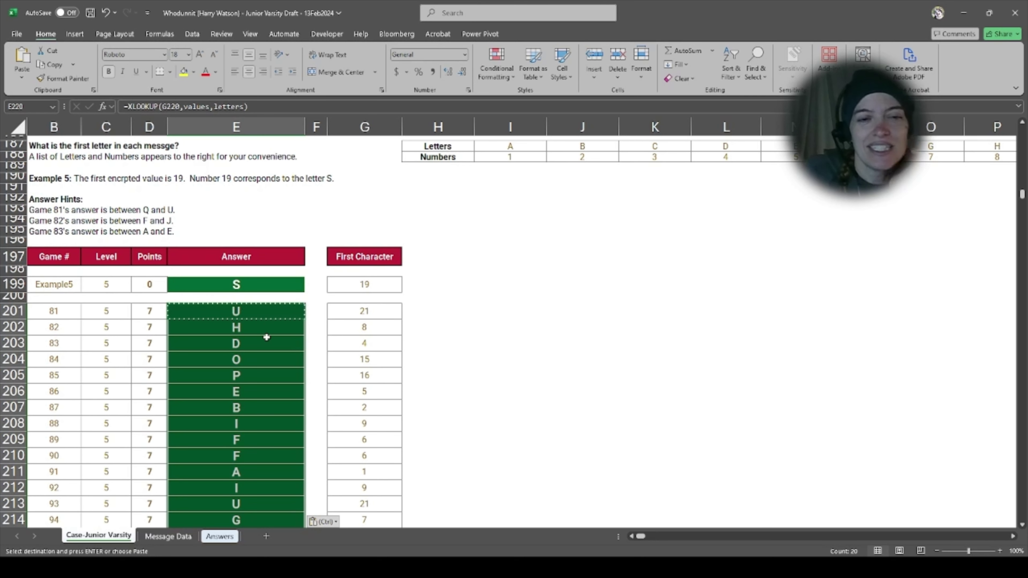
key(Down)
key(Down)
key(Down)
key(Down)
key(Down)
key(Down)
key(Down)
key(Down)
key(Down)
key(Down)
key(Down)
key(Down)
key(Down)
key(Down)
key(Down)
key(Down)
key(Down)
key(Down)
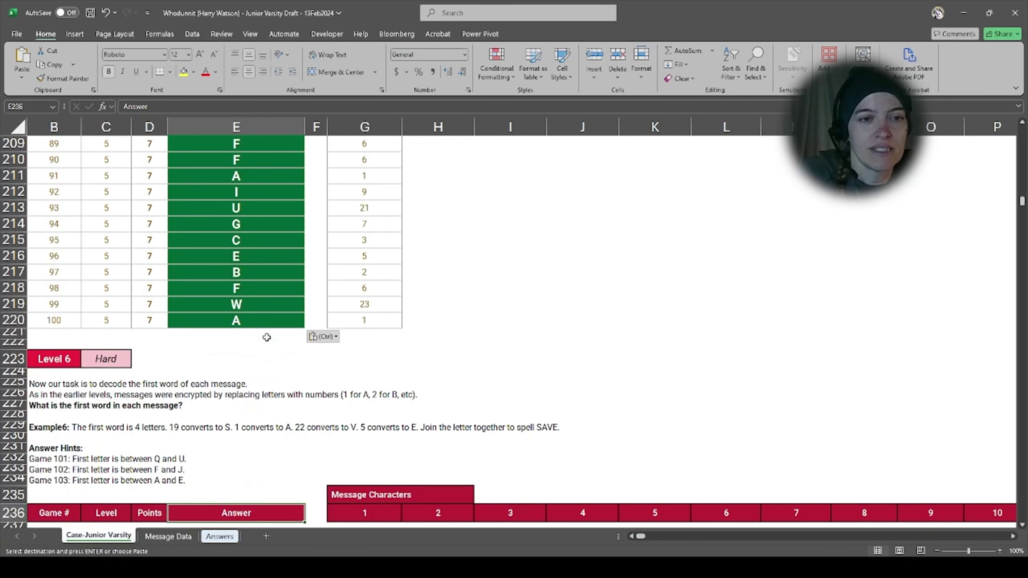
key(Down)
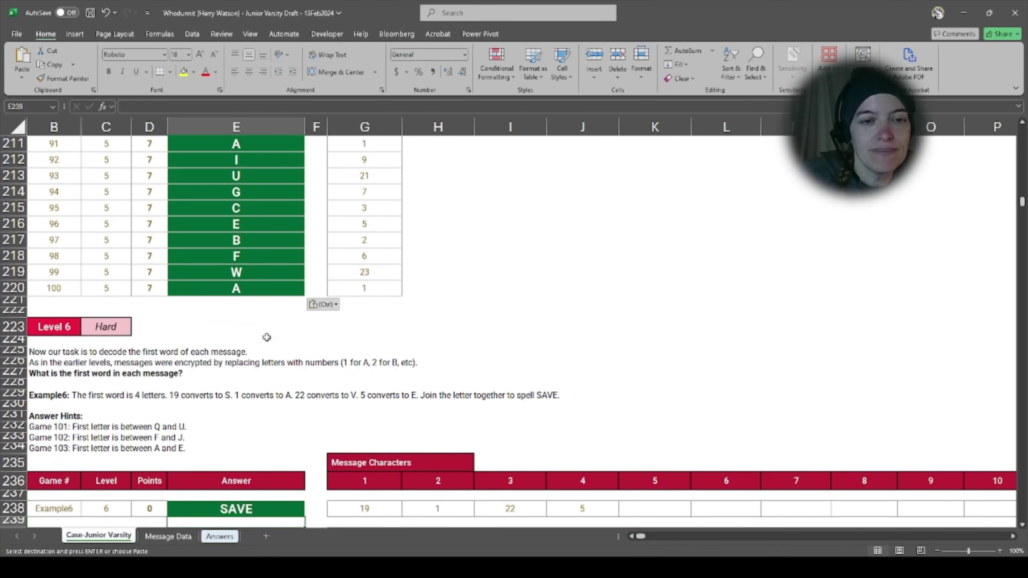
Step: Examine the Level 6 question, its answer hints and the message characters of games 101 to 109
key(Down)
key(Down)
key(Down)
key(Down)
key(Down)
key(Down)
key(Down)
key(Down)
key(Down)
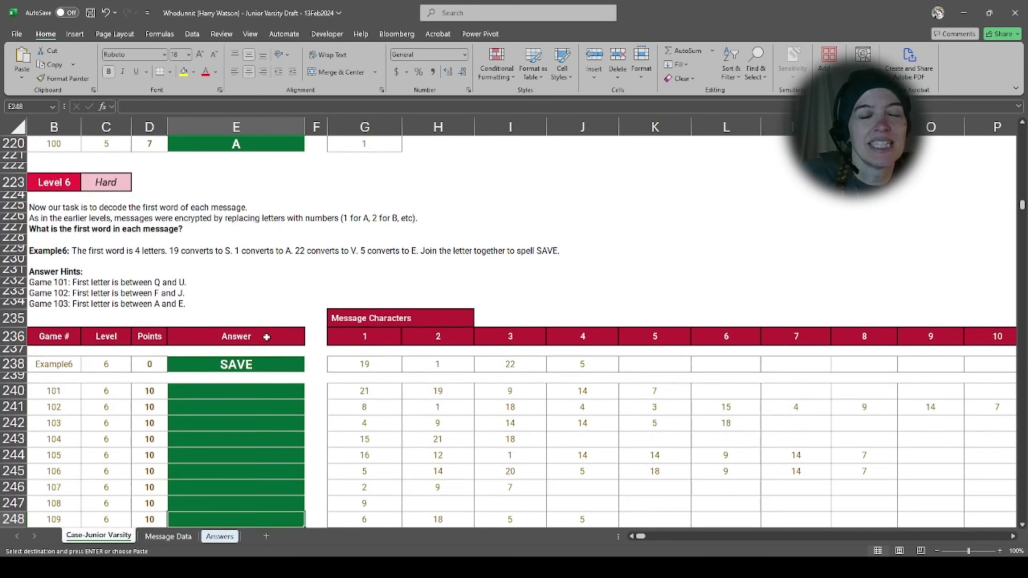
key(ctrl+v)
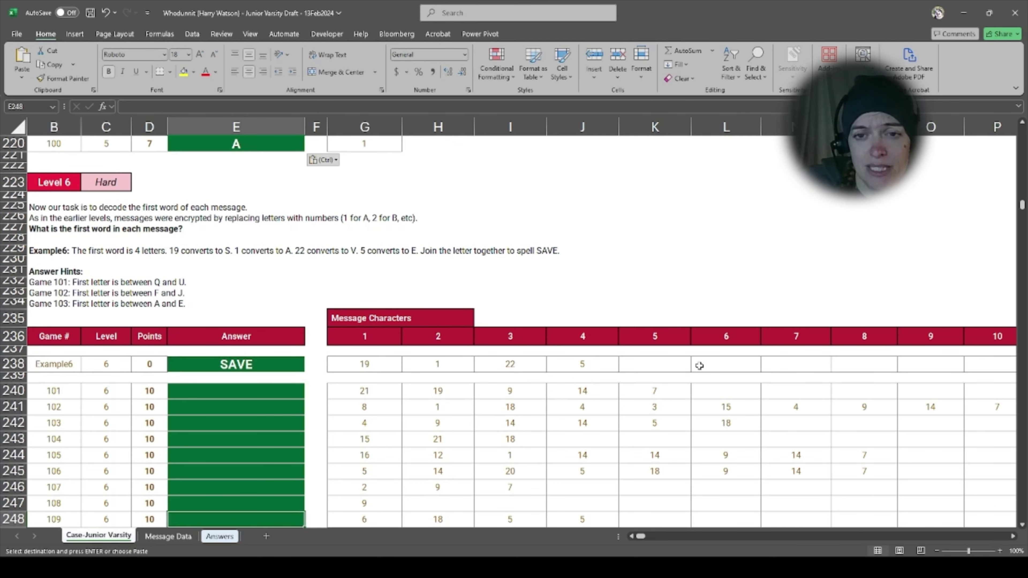
Step: Read ahead through the Level 7 question about the sum of encrypted words and its table of letters
scroll(699, 366, down, 14)
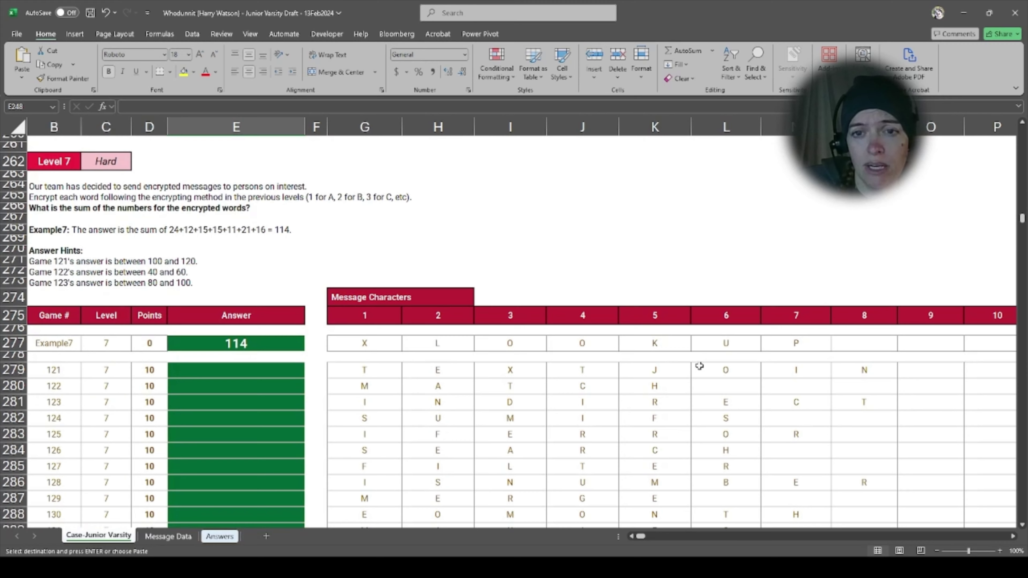
scroll(734, 389, down, 3)
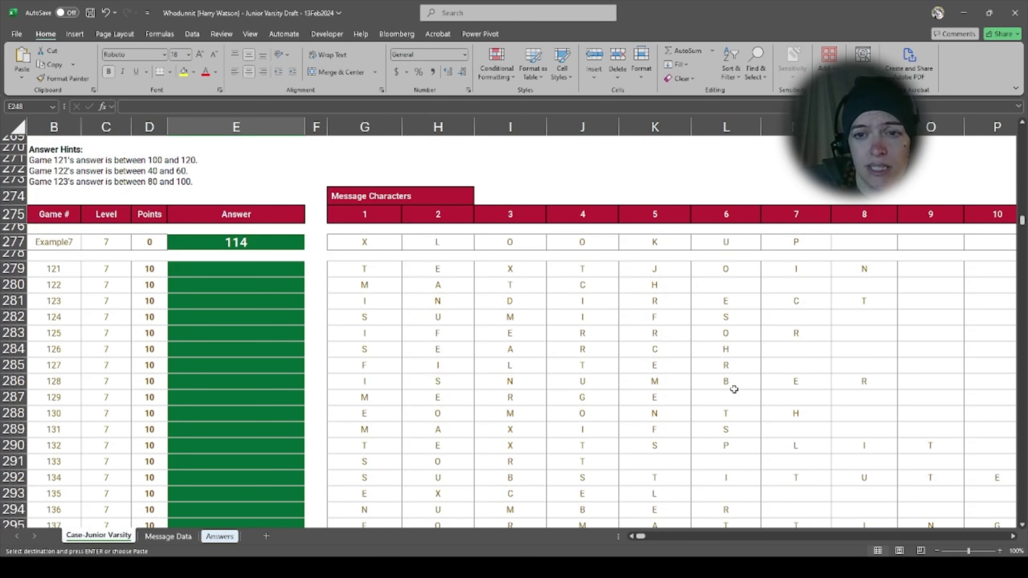
scroll(734, 390, down, 2)
scroll(734, 389, up, 3)
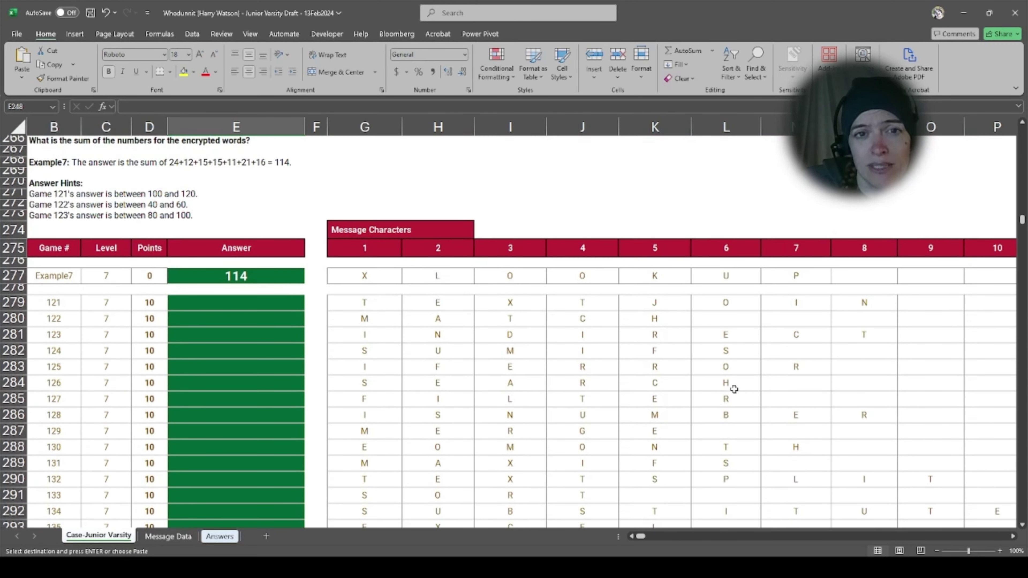
scroll(735, 390, up, 2)
scroll(734, 389, up, 12)
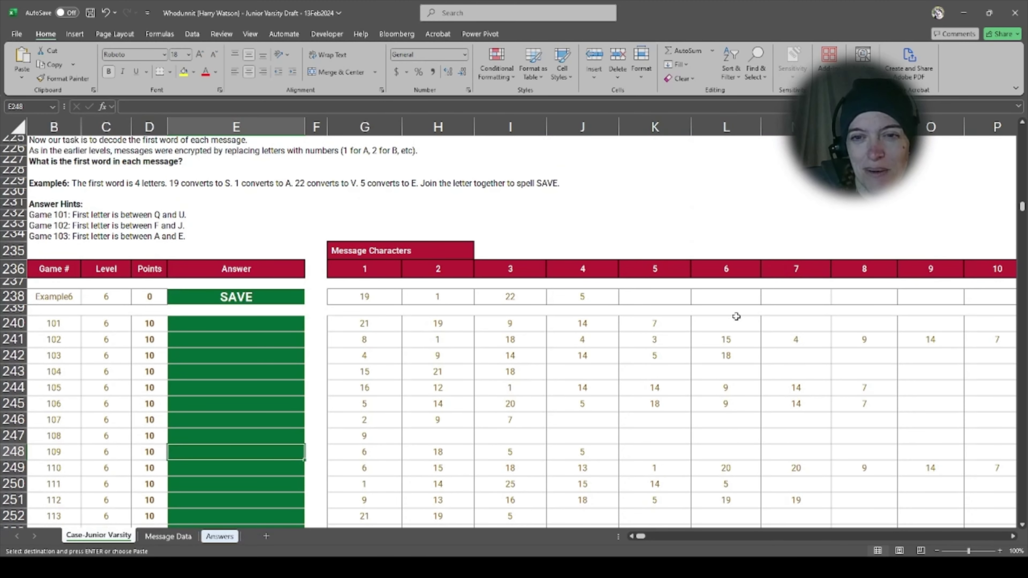
Step: Compare the plus-separated words of Level 4's game 61 in row 164 with the first word given for Level 6's game 101
scroll(658, 365, up, 1)
scroll(662, 361, up, 17)
scroll(667, 359, up, 6)
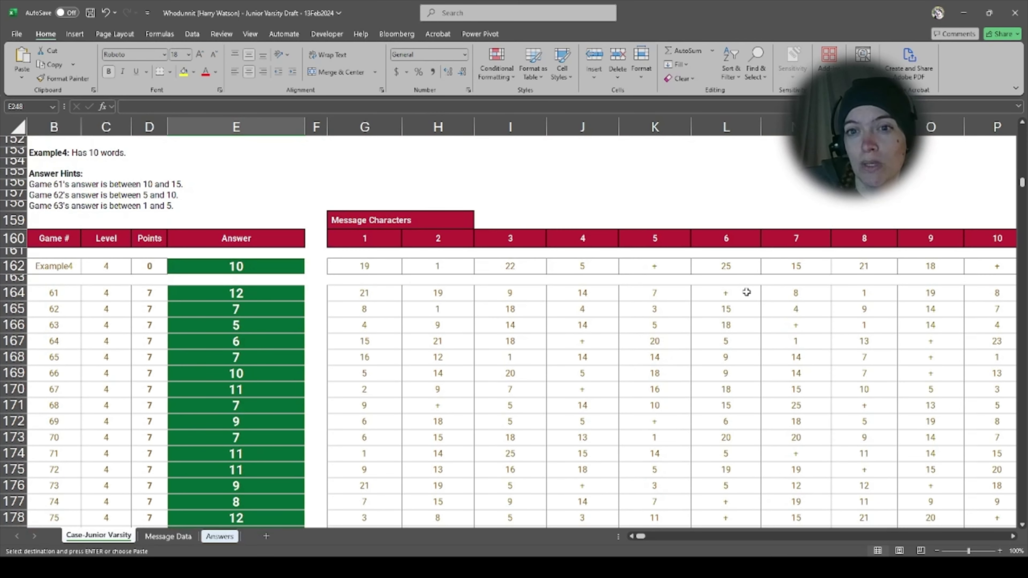
click(391, 292)
drag(392, 293, 657, 288)
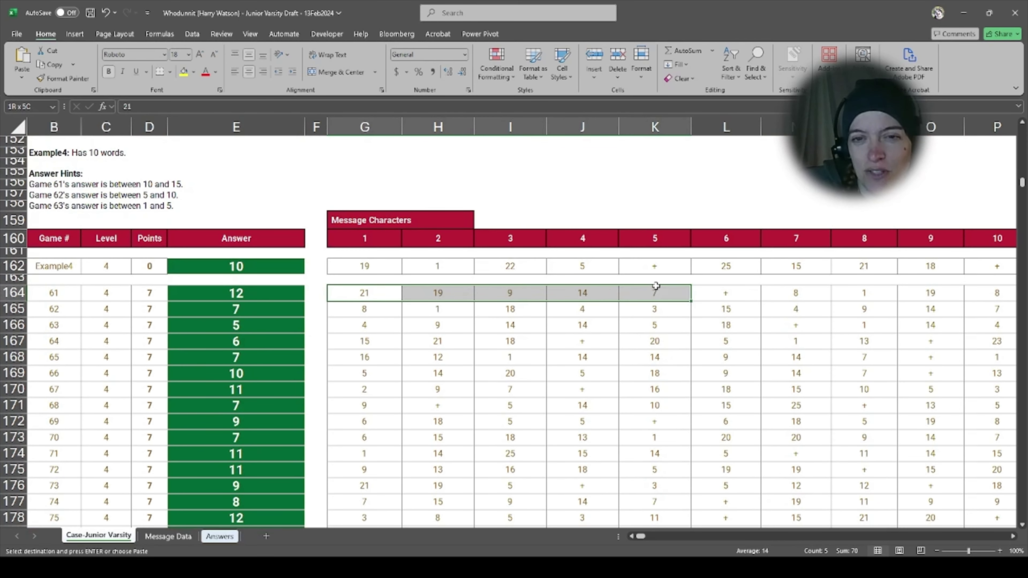
click(824, 290)
drag(824, 290, 947, 293)
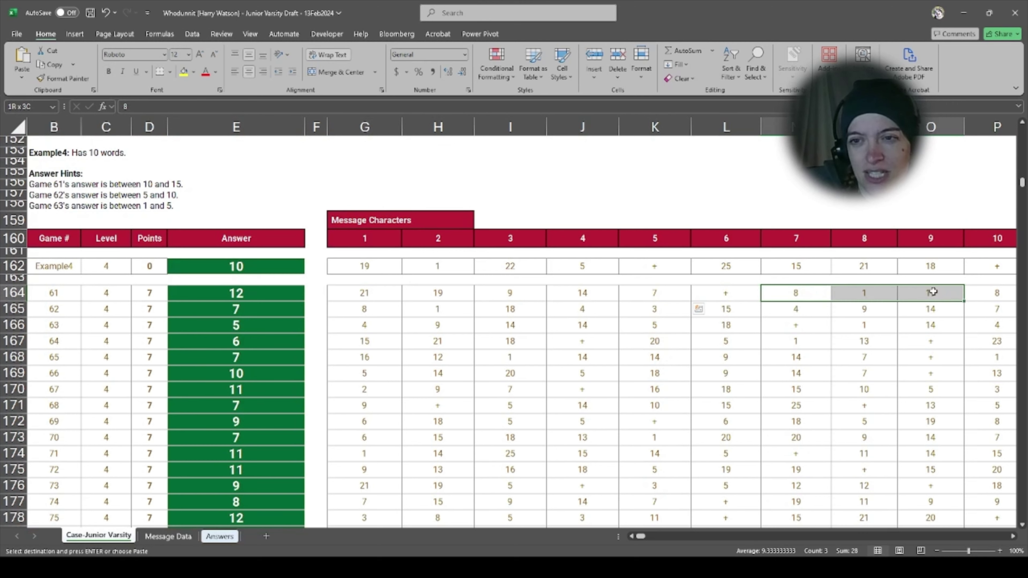
scroll(759, 345, down, 19)
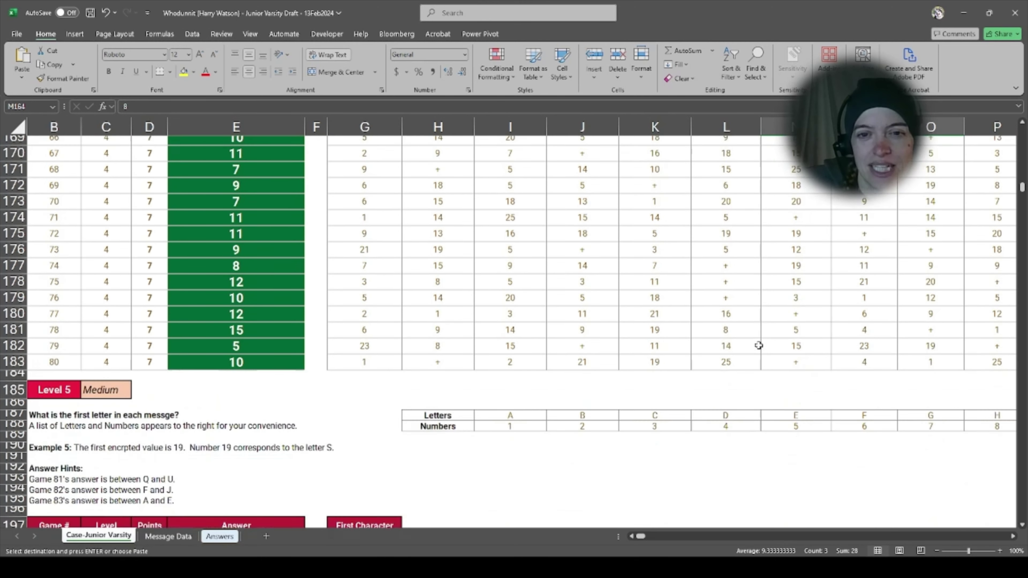
scroll(755, 339, down, 7)
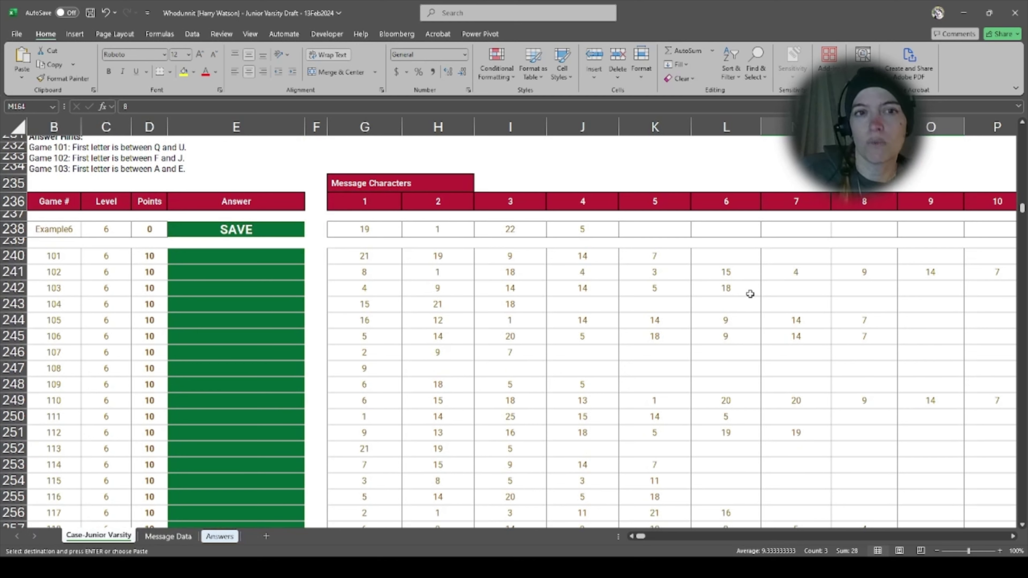
drag(389, 258, 645, 257)
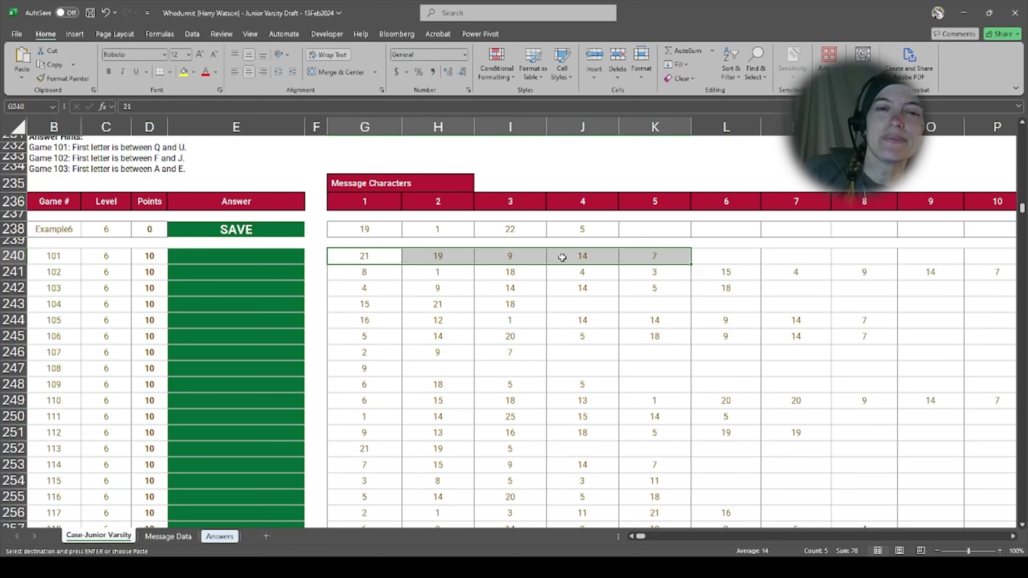
Step: Reread the Level 6 question and check Level 5's list of letters and numbers
scroll(483, 312, up, 2)
scroll(482, 312, up, 1)
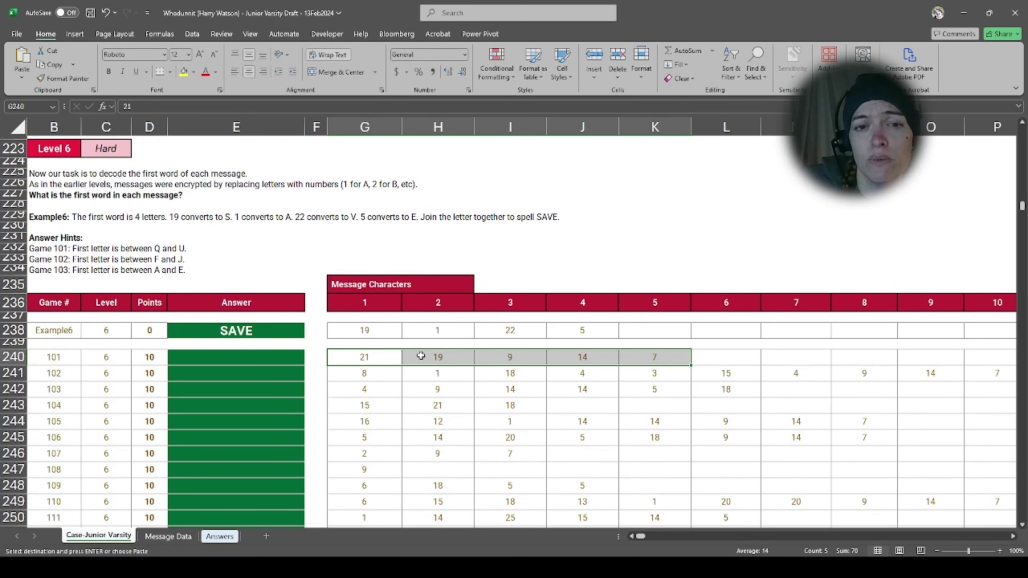
scroll(437, 248, up, 14)
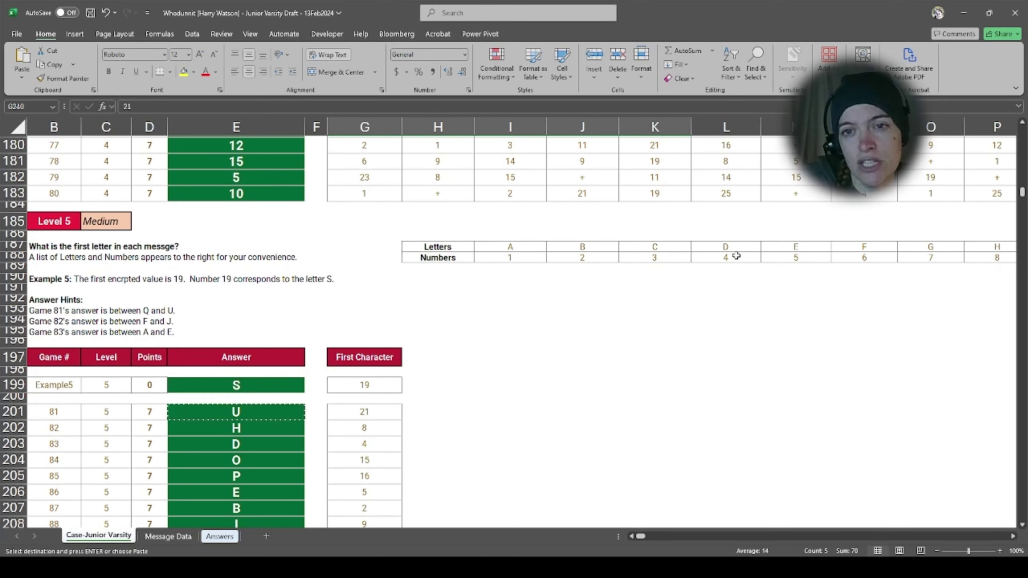
scroll(731, 296, down, 12)
scroll(731, 299, down, 3)
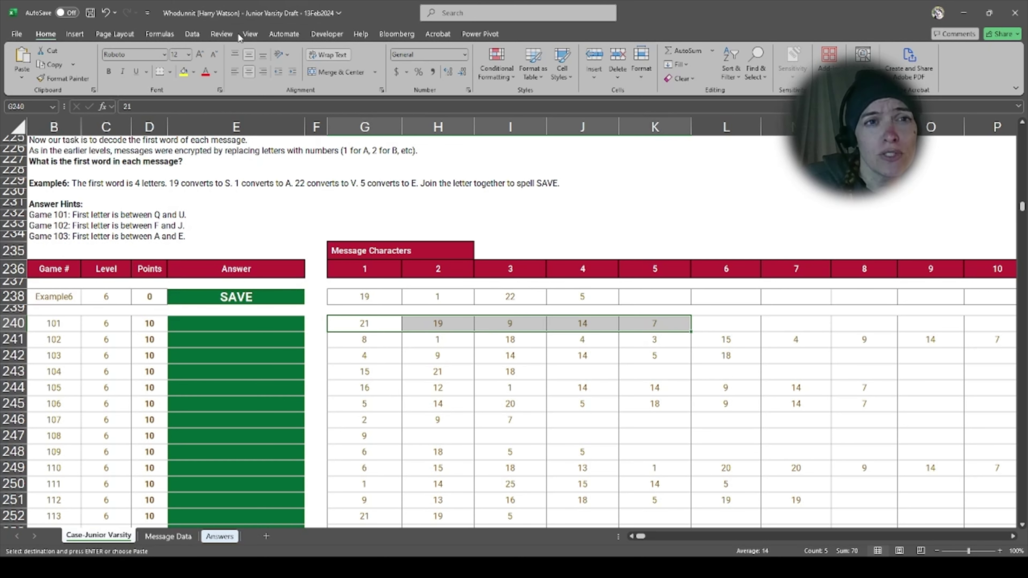
Step: Add a new worksheet after the Case-Junior Varsity sheet and name it "Level 6"
click(266, 536)
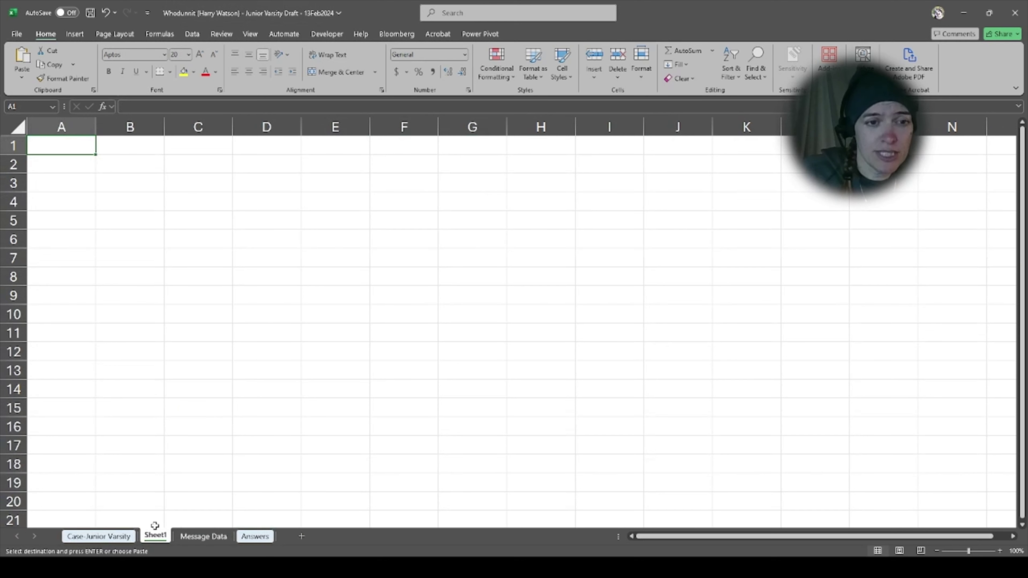
double_click(155, 536)
key(BackSpace)
text(Lvl1)
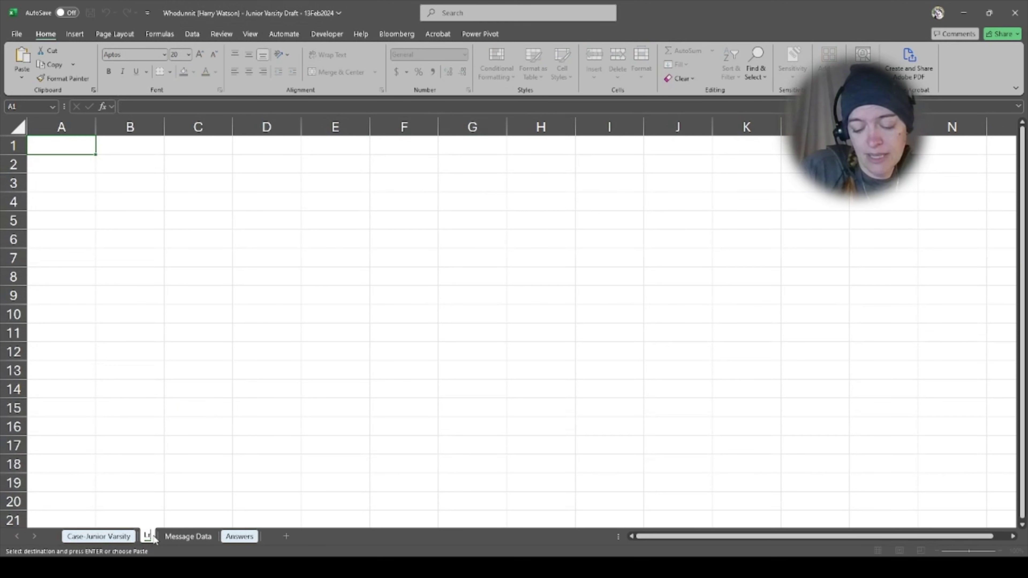
text( 6)
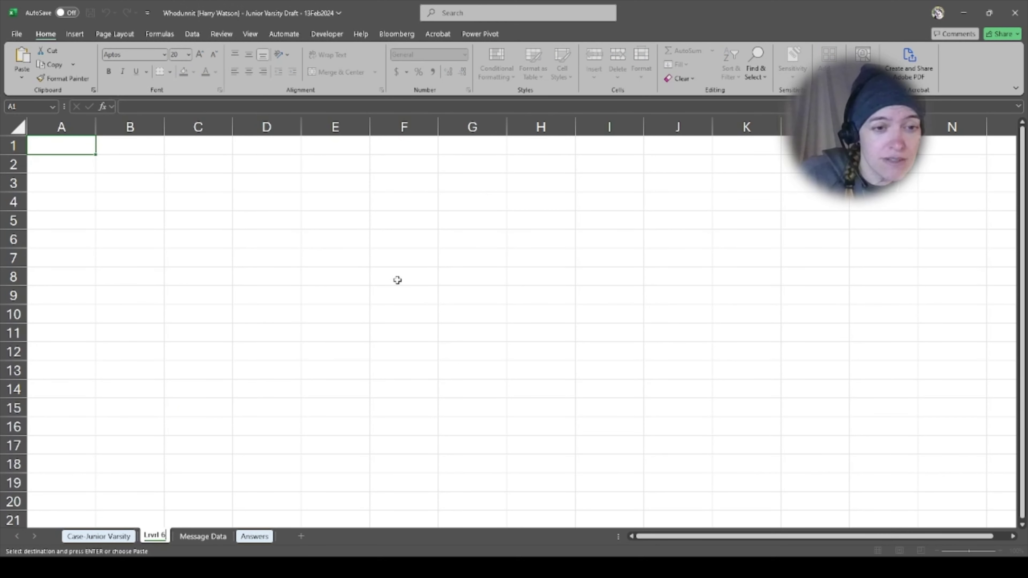
key(BackSpace)
key(BackSpace)
key(BackSpace)
key(BackSpace)
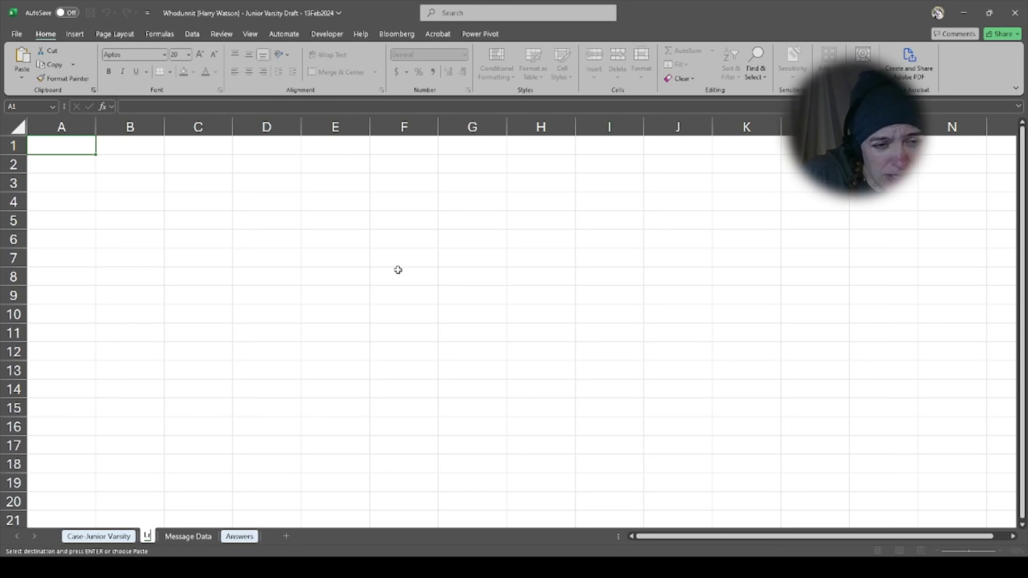
text(evel)
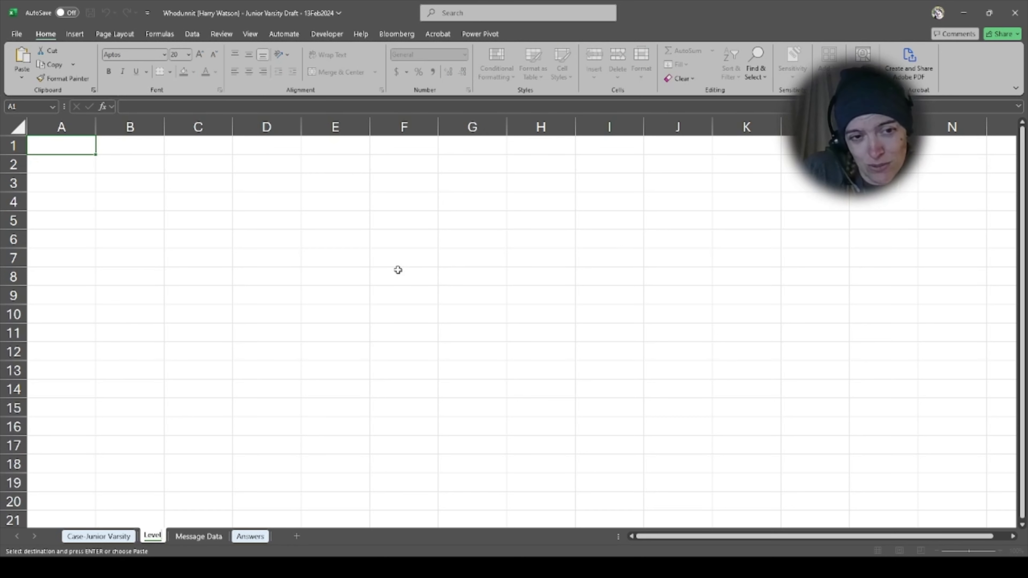
text( 6)
click(398, 270)
Step: Open a second window of the workbook from the Case-Junior Varsity sheet and place both windows side by side
click(118, 538)
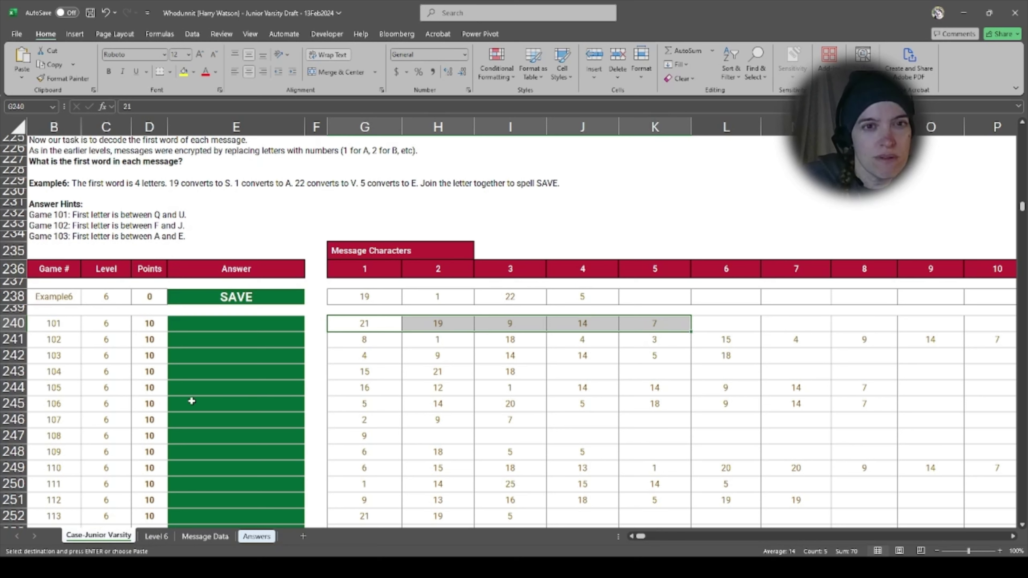
click(250, 34)
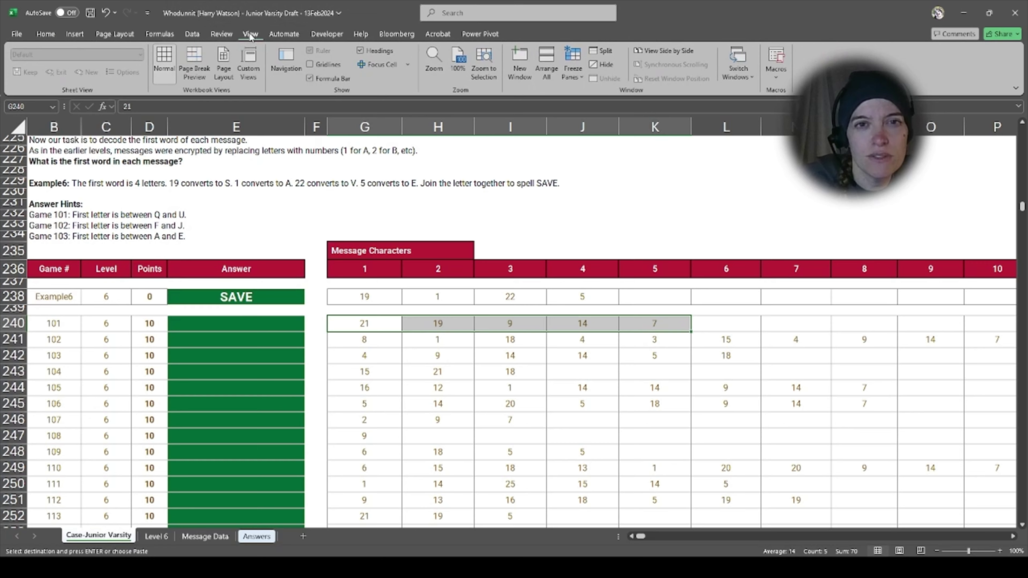
click(514, 58)
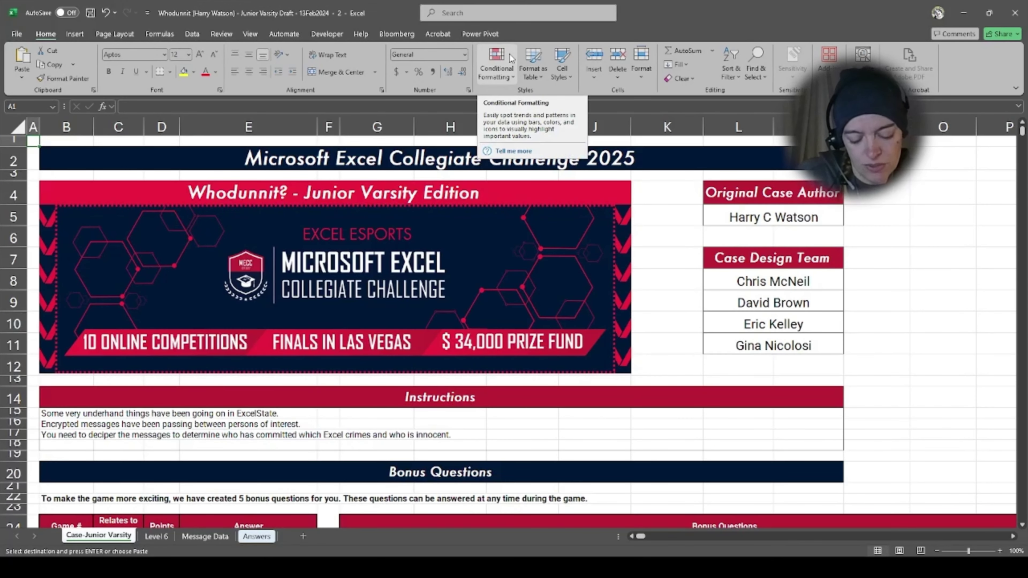
key(super+Left)
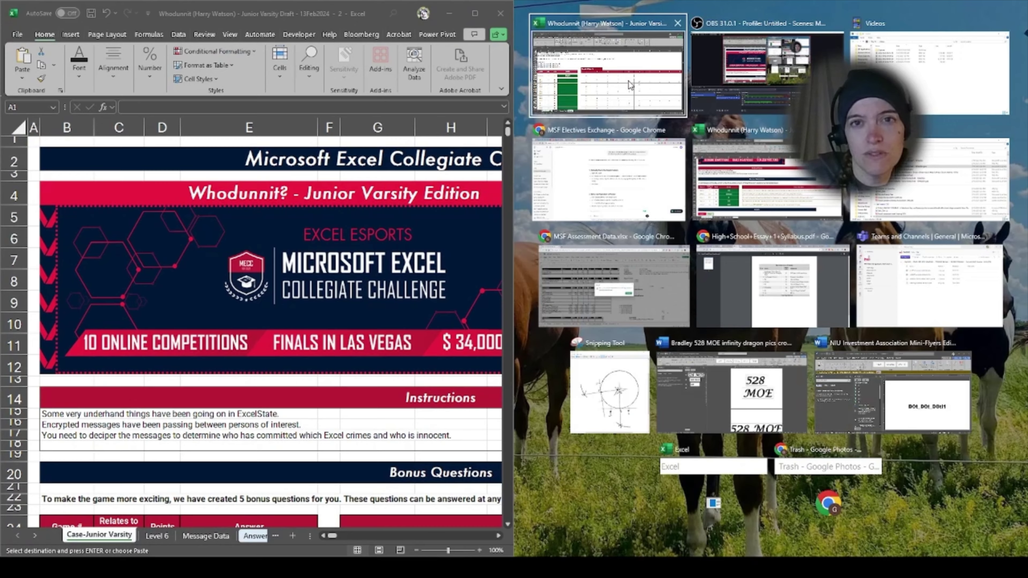
click(628, 83)
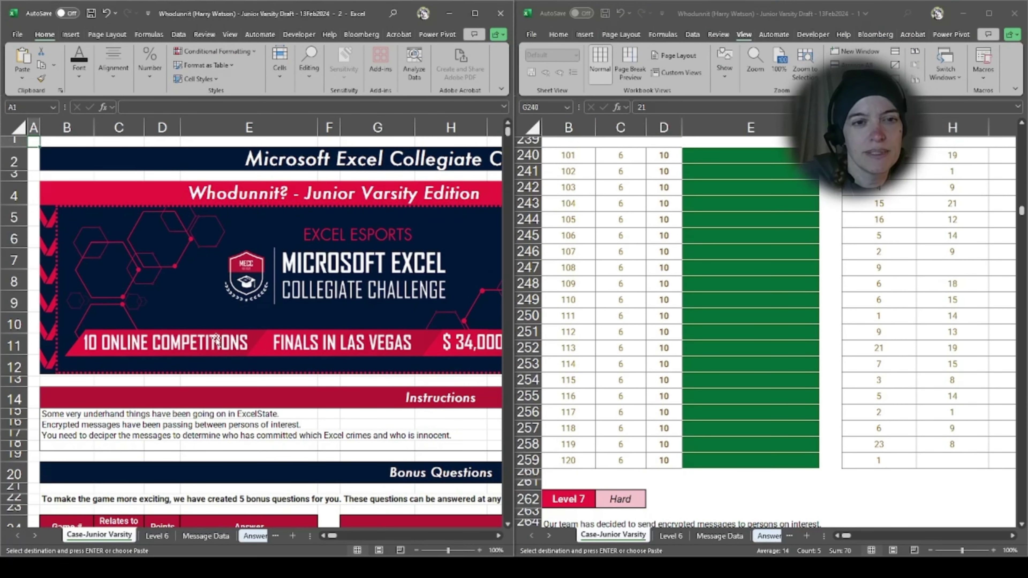
Step: Show the case sheet's Level 6 section in one window and the Level 6 worksheet in the other, zoomed to 82%
scroll(216, 333, down, 8)
scroll(216, 333, down, 8)
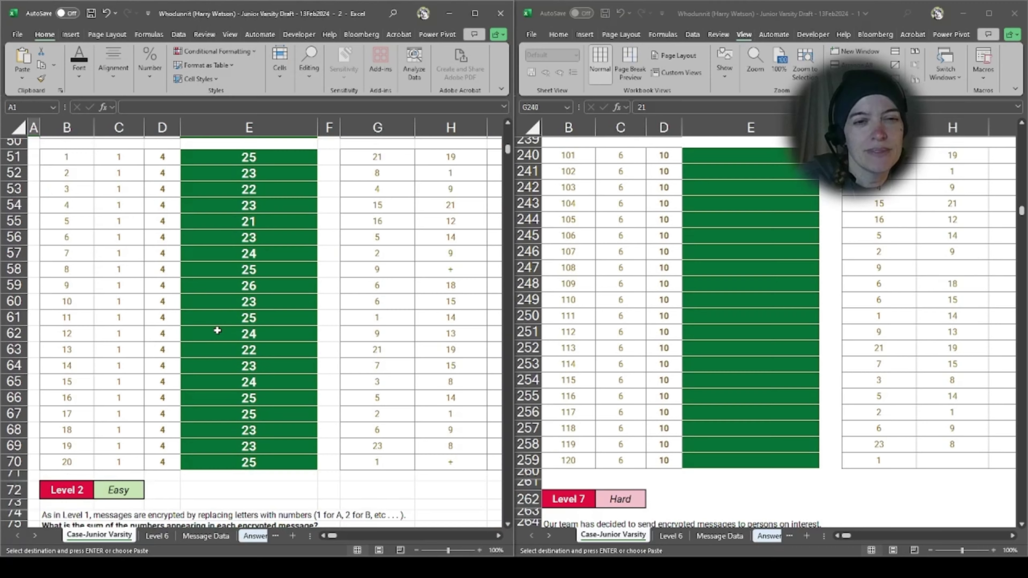
scroll(218, 331, down, 20)
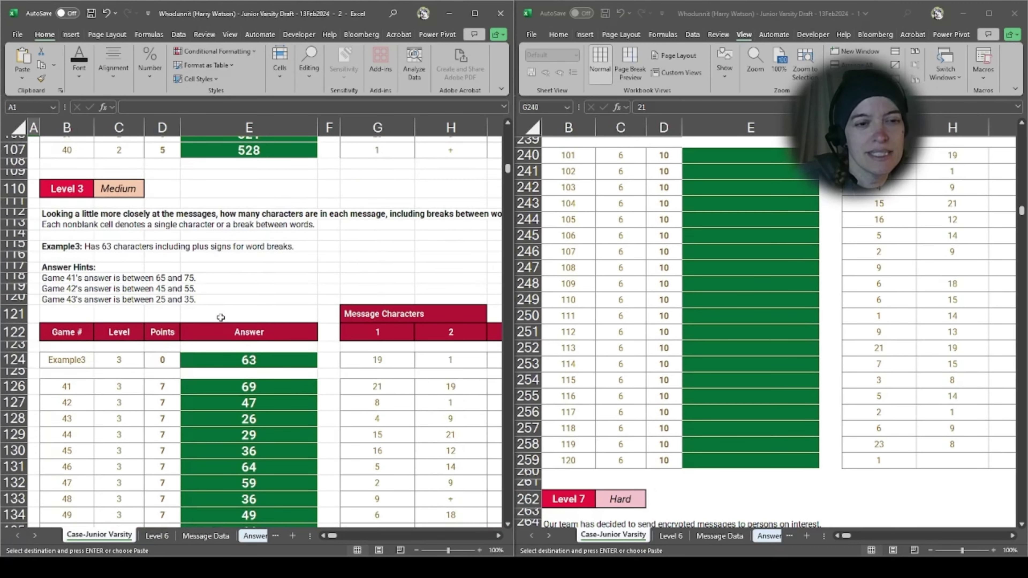
scroll(223, 311, down, 20)
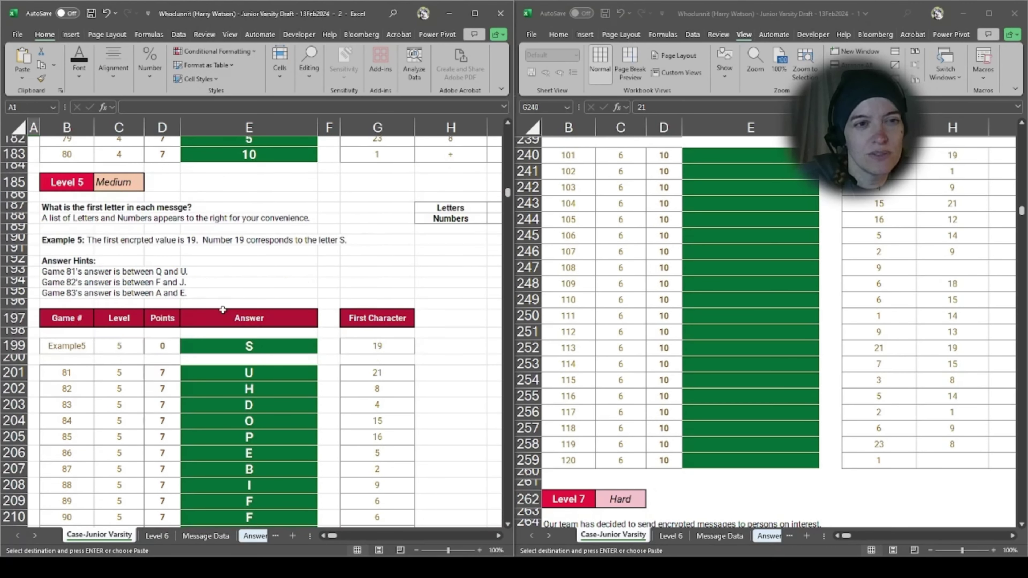
scroll(223, 307, down, 5)
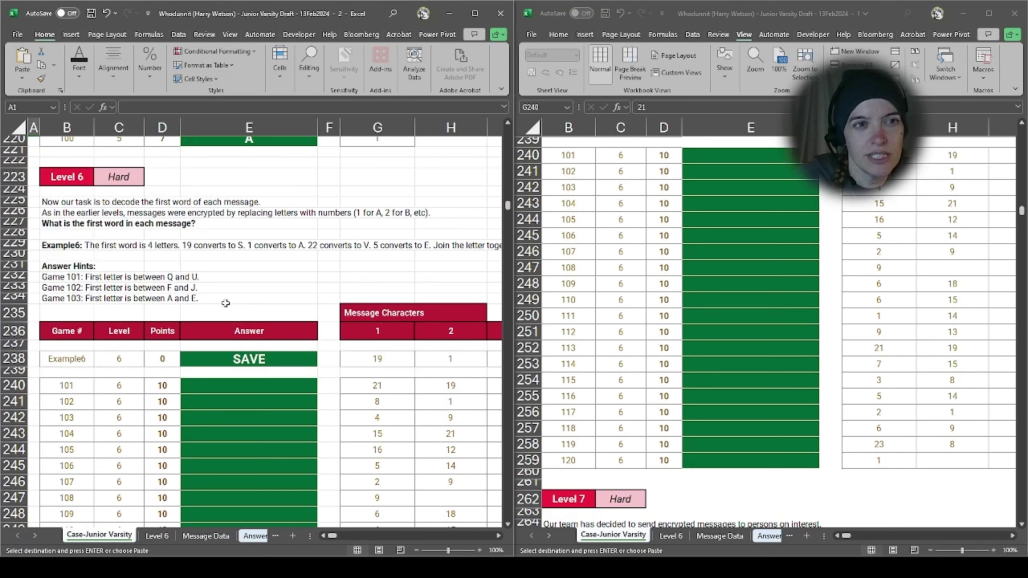
click(680, 536)
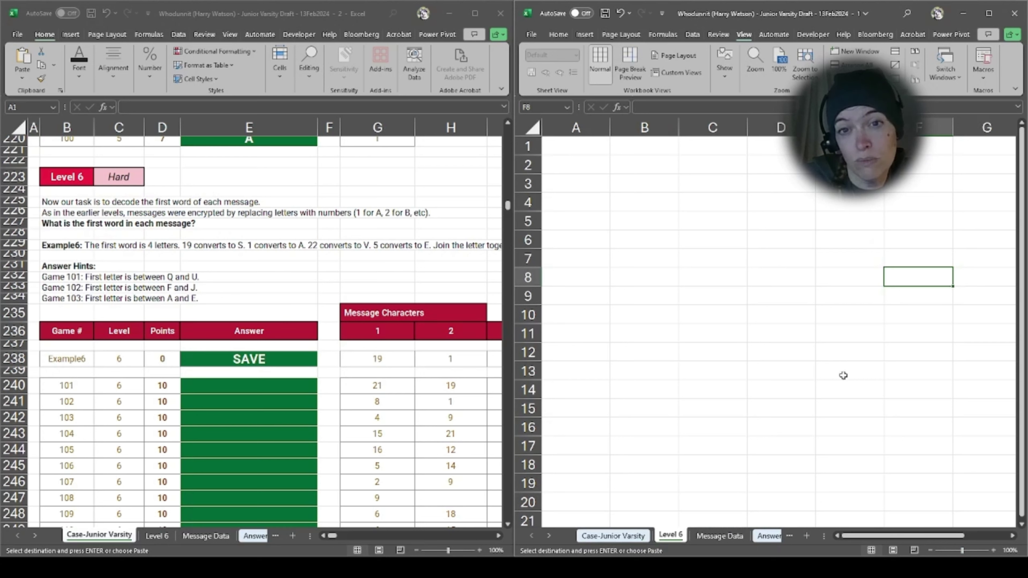
click(957, 551)
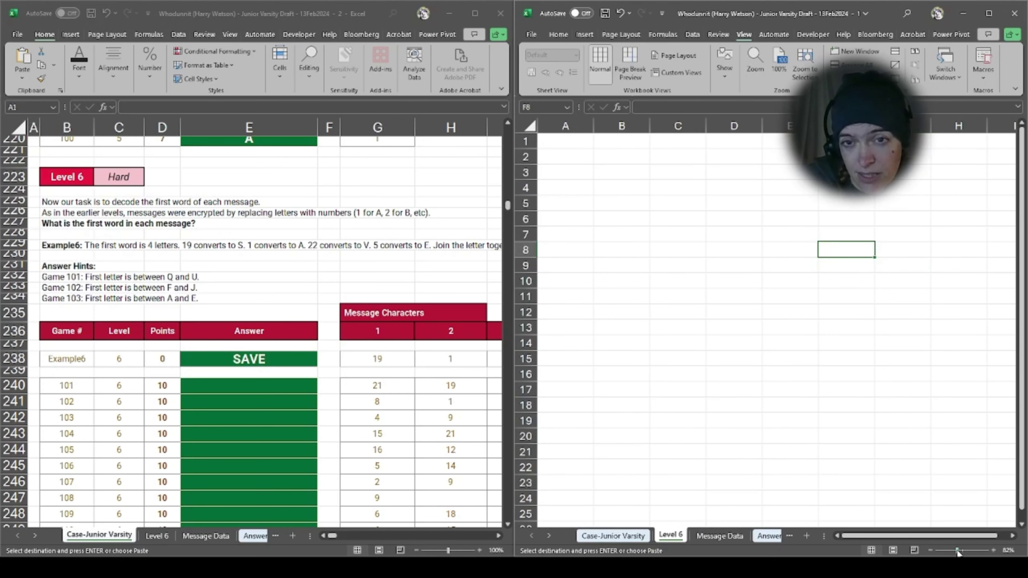
Step: Copy the Level 6 message character headers 1 to 10 from the case sheet into row 2 of the Level 6 sheet, starting at B2
click(608, 181)
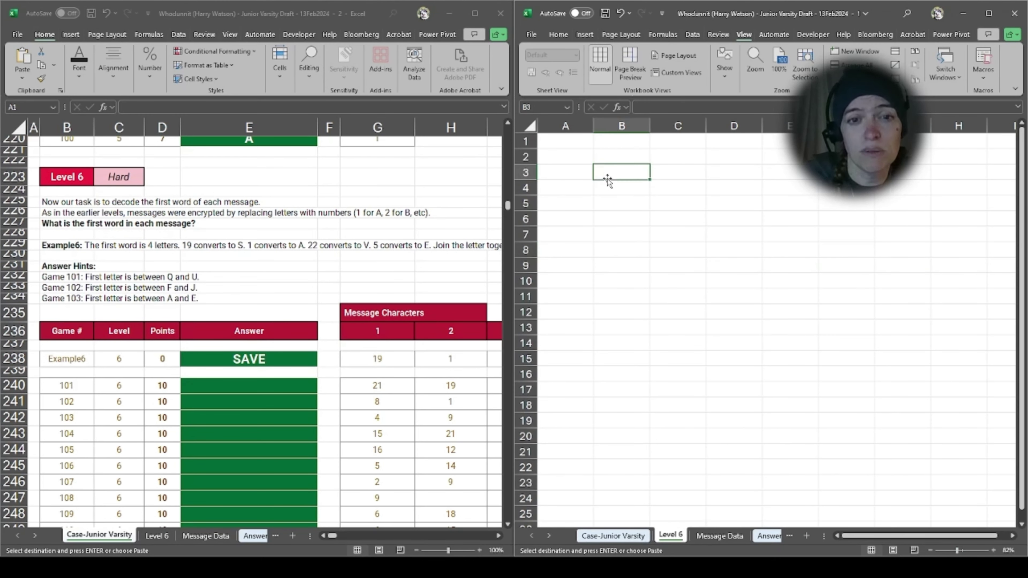
click(567, 151)
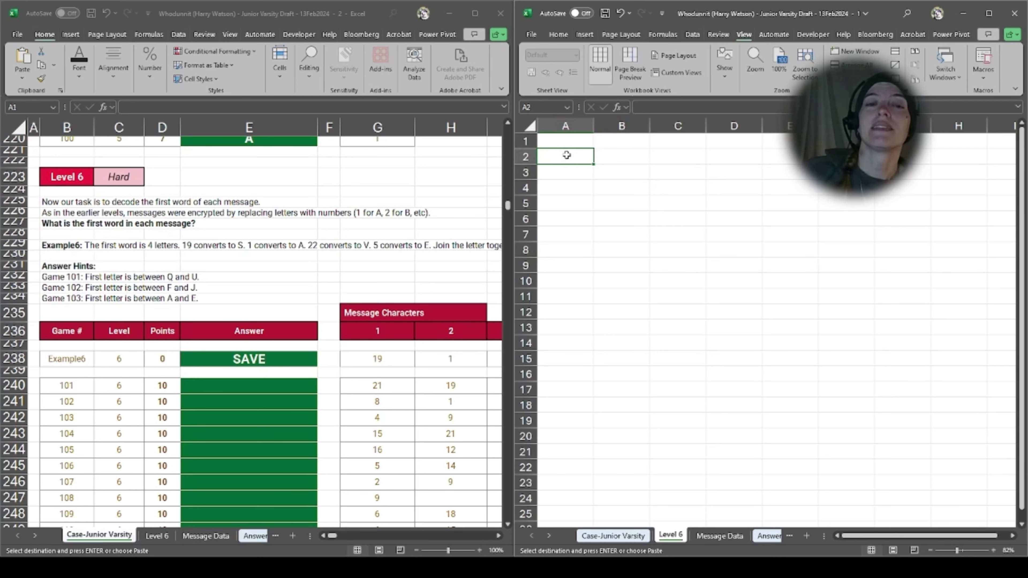
click(387, 326)
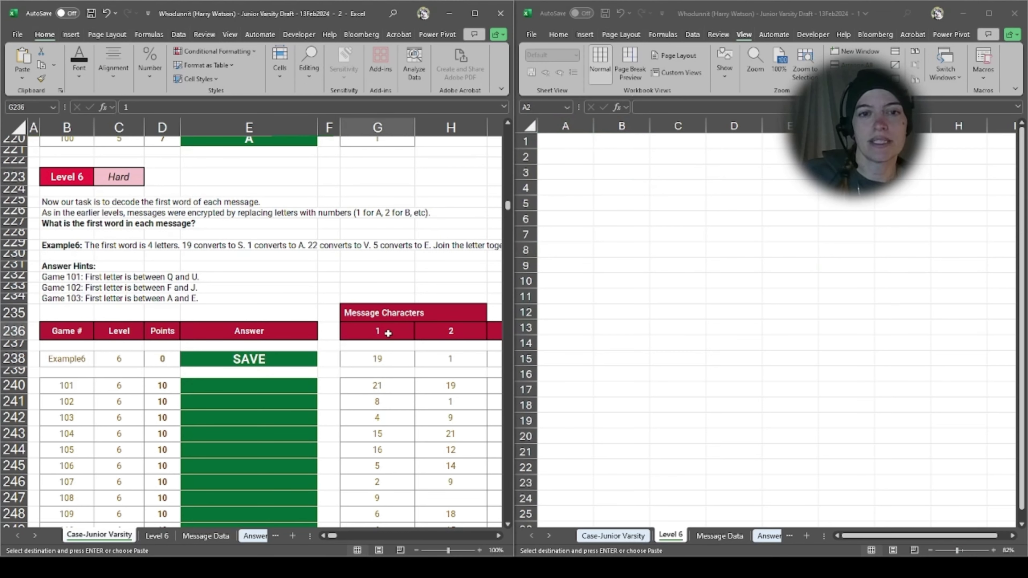
key(ctrl+shift+Right)
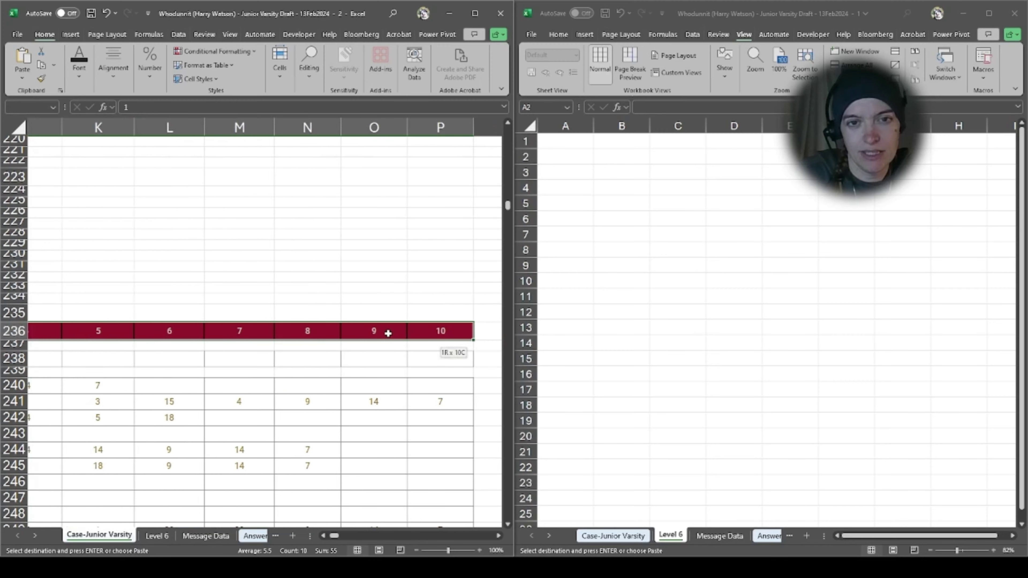
key(ctrl+c)
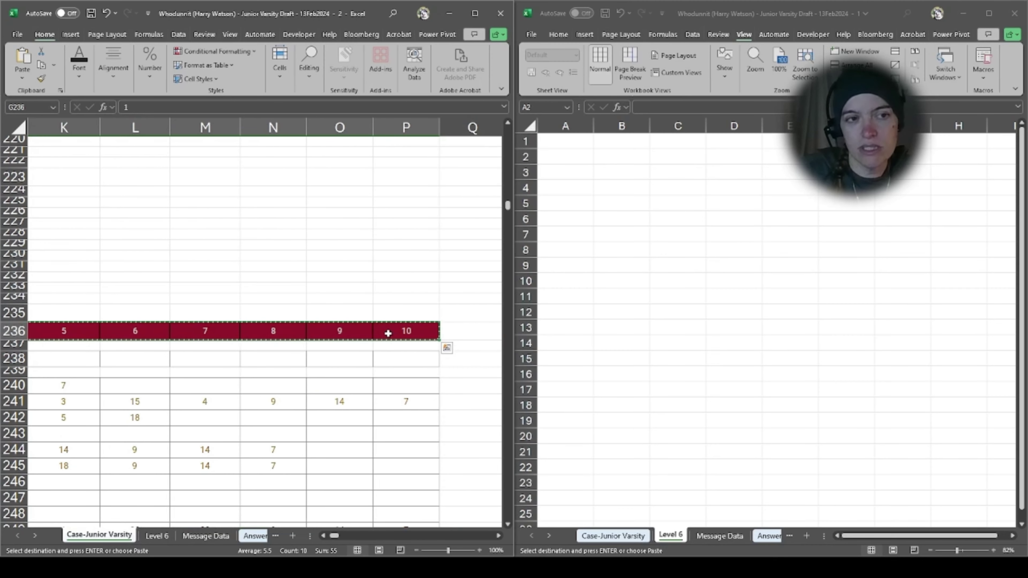
key(Left)
key(Left)
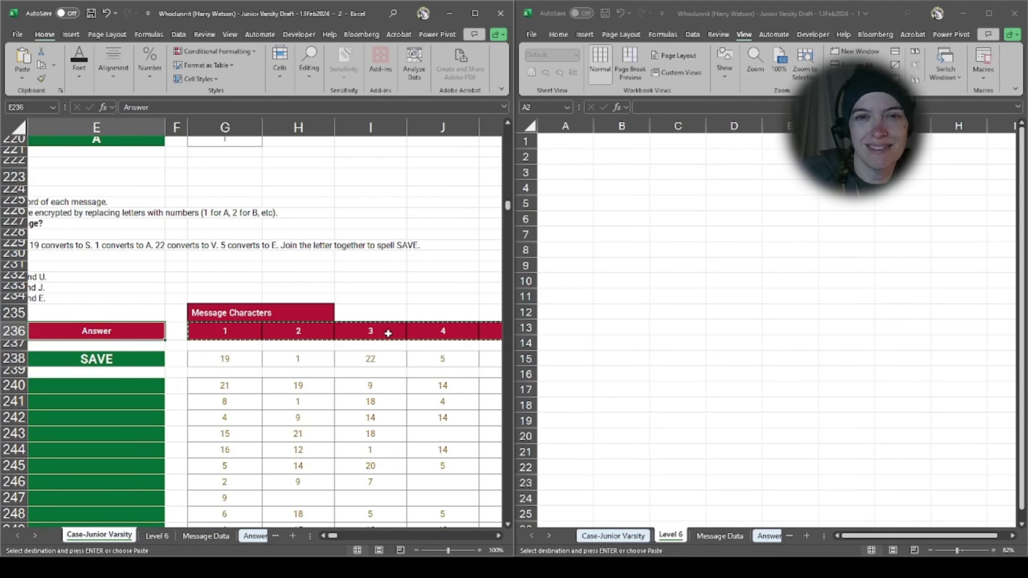
click(642, 163)
key(ctrl+v)
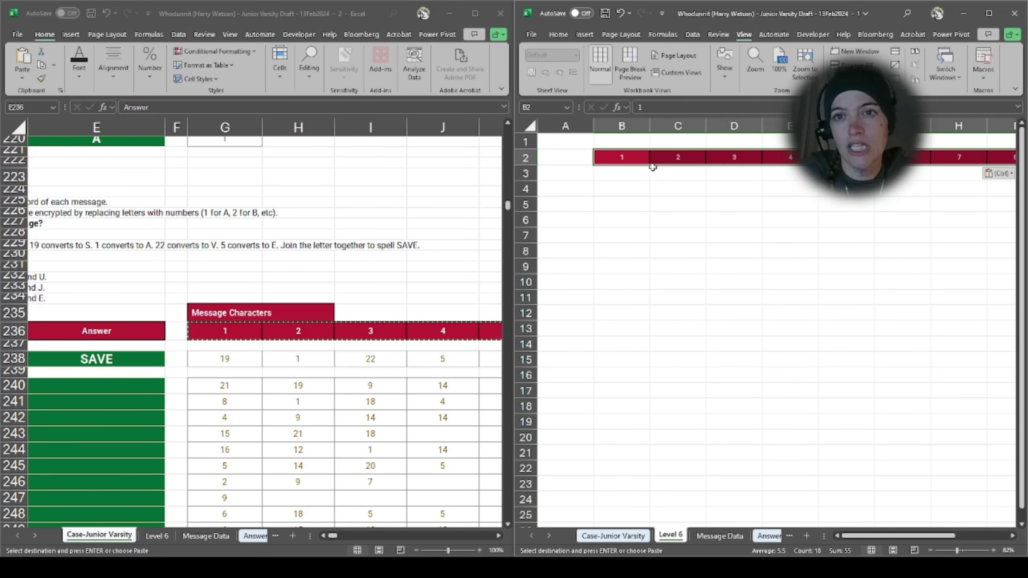
Step: Examine how the games and examples of Levels 5, 6 and 7 are numbered in column B of the case sheet
click(627, 177)
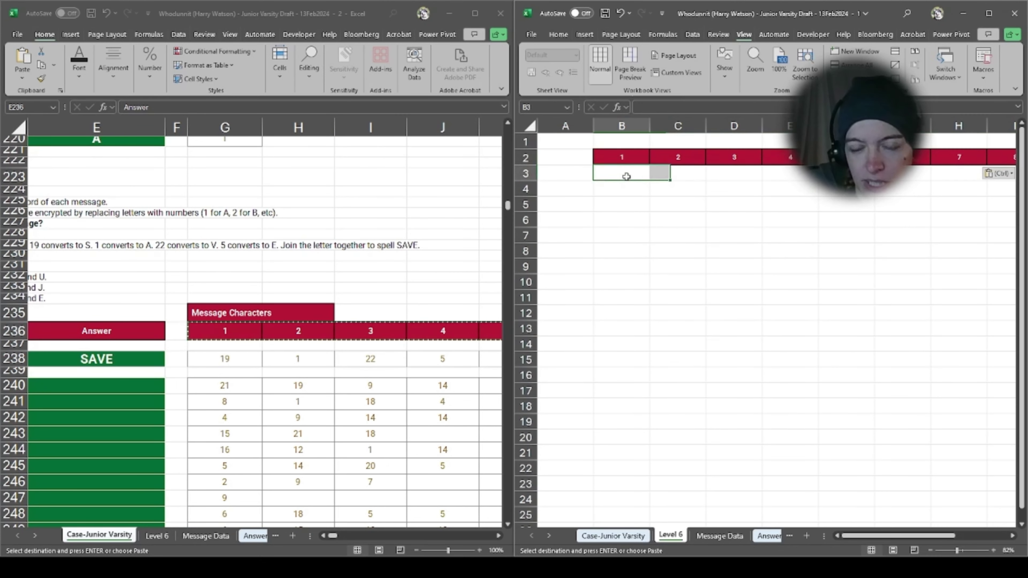
click(563, 176)
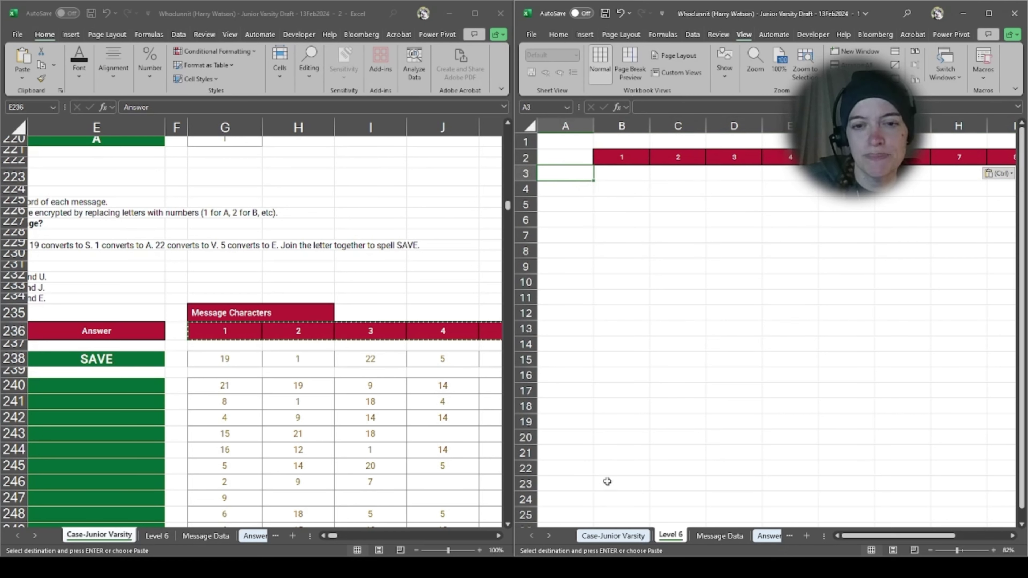
drag(331, 537, 326, 536)
click(91, 361)
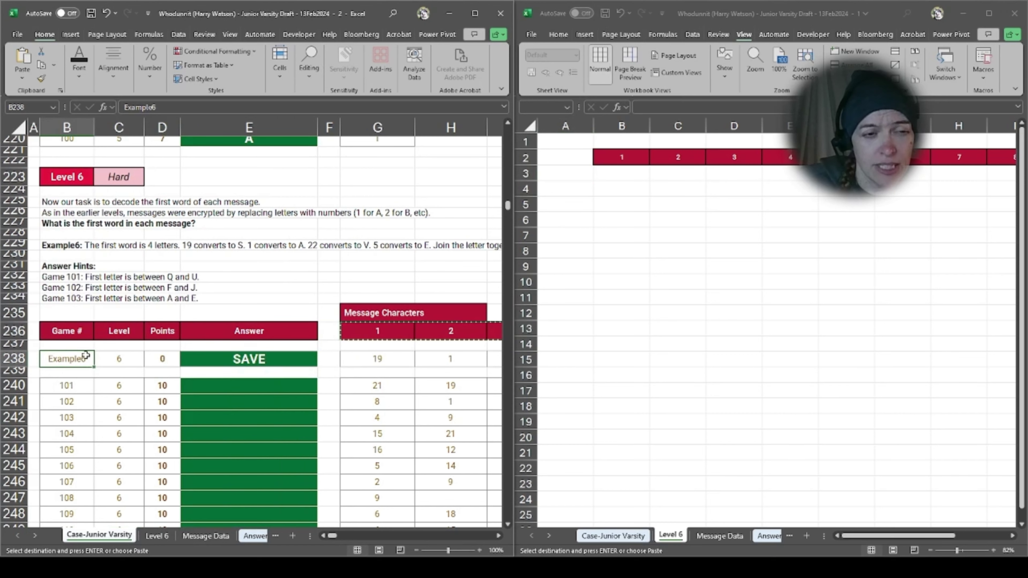
scroll(86, 355, down, 13)
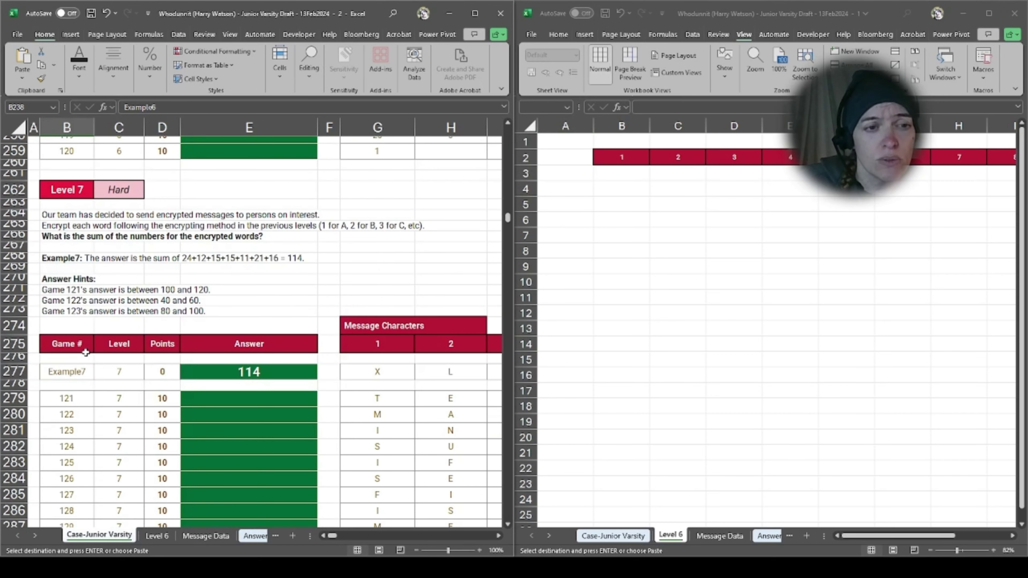
scroll(86, 353, down, 8)
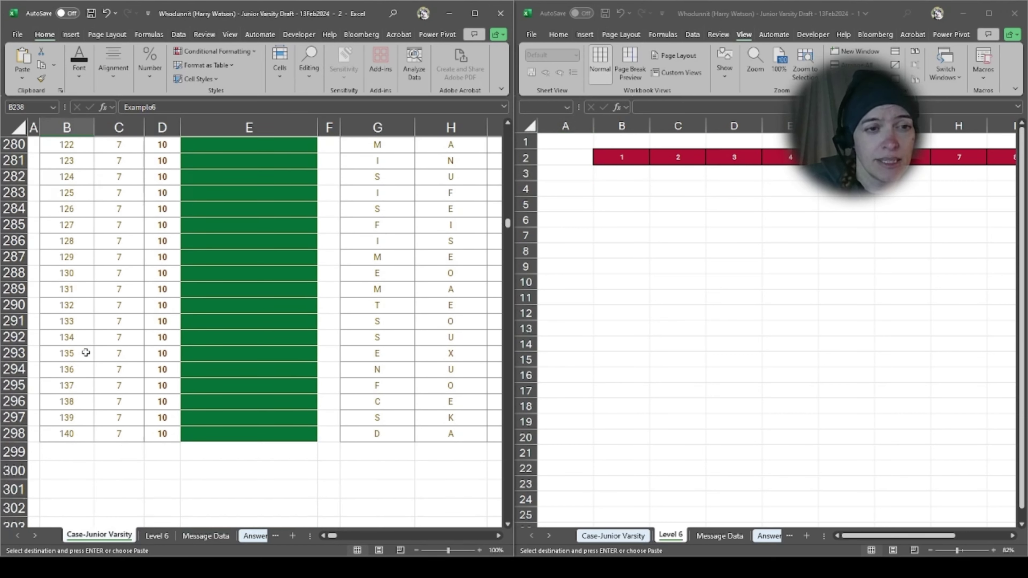
scroll(72, 295, up, 6)
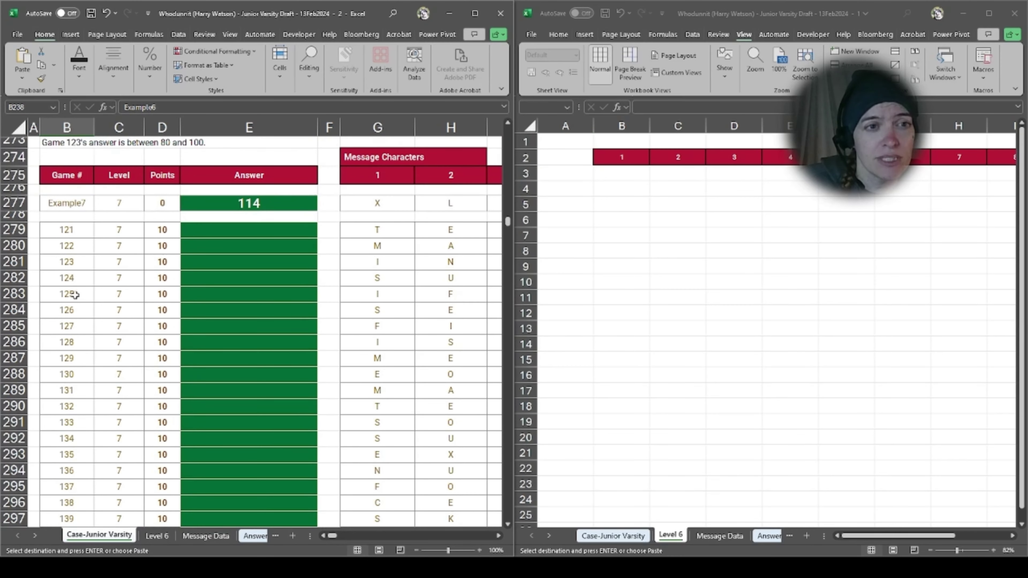
scroll(75, 295, up, 15)
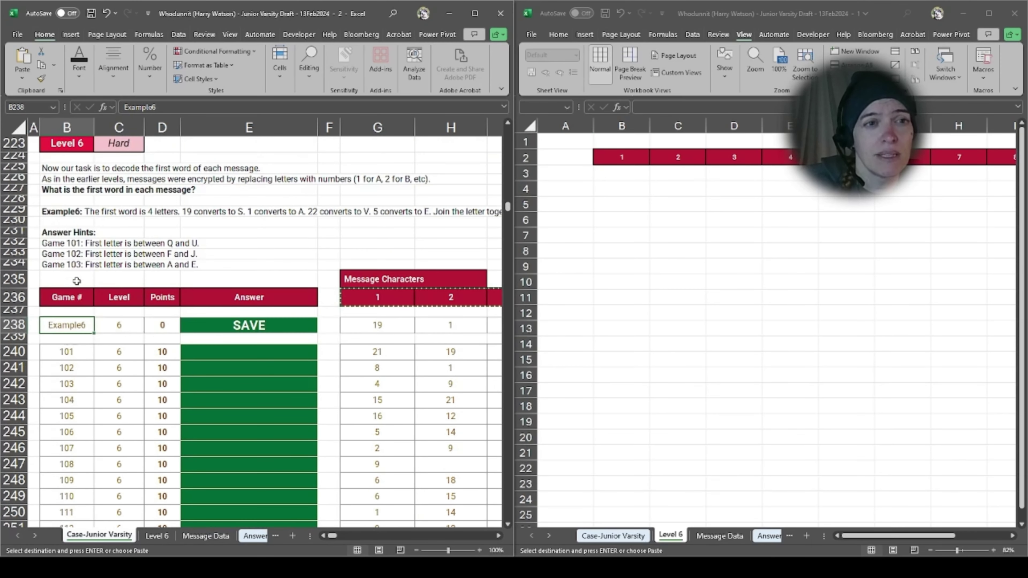
scroll(77, 281, up, 15)
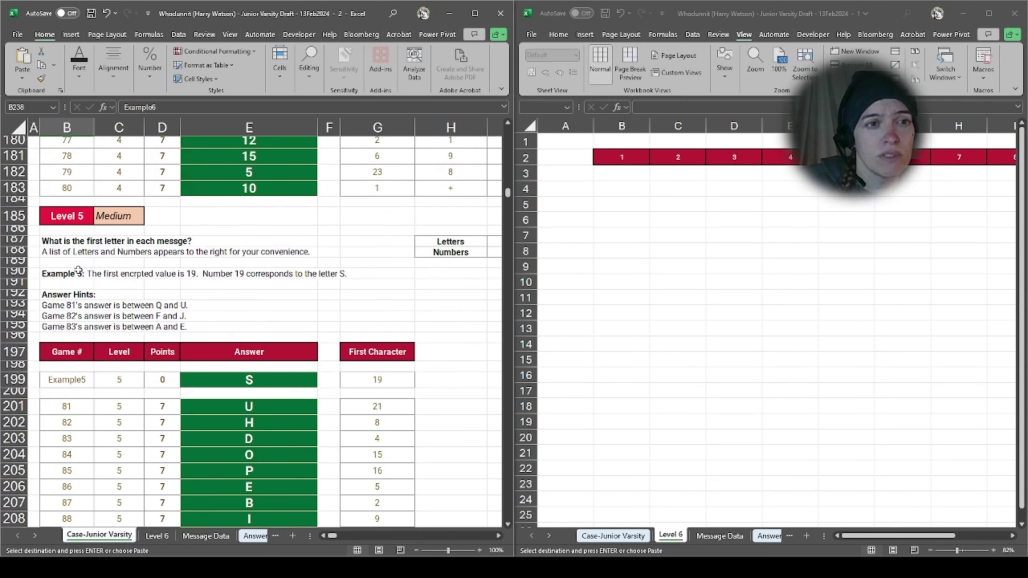
scroll(77, 268, down, 12)
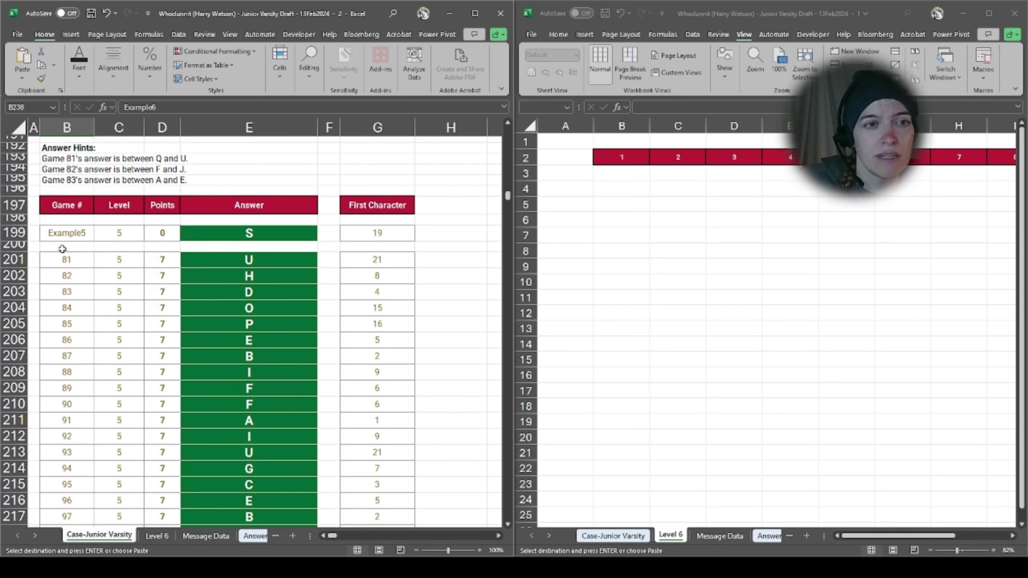
scroll(61, 249, down, 1)
Step: Link cell A3 of the Level 6 sheet to the Example6 cell, B238, on the case sheet
click(579, 170)
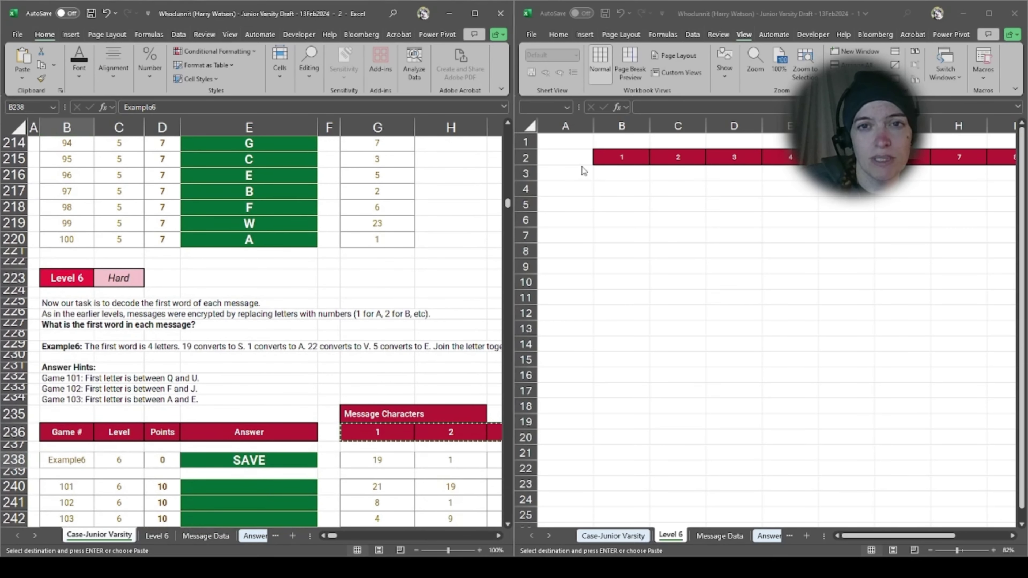
text(=)
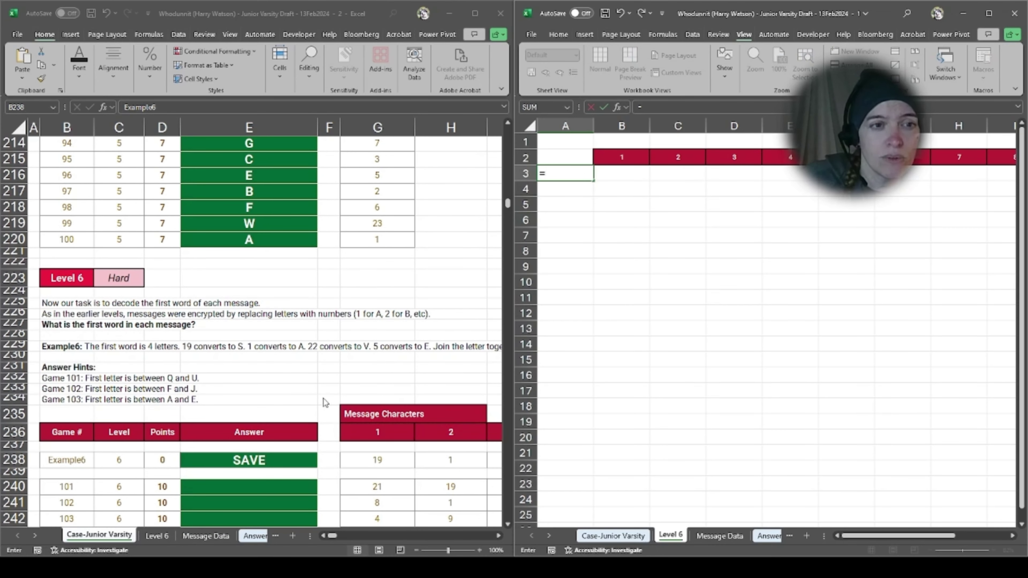
click(70, 461)
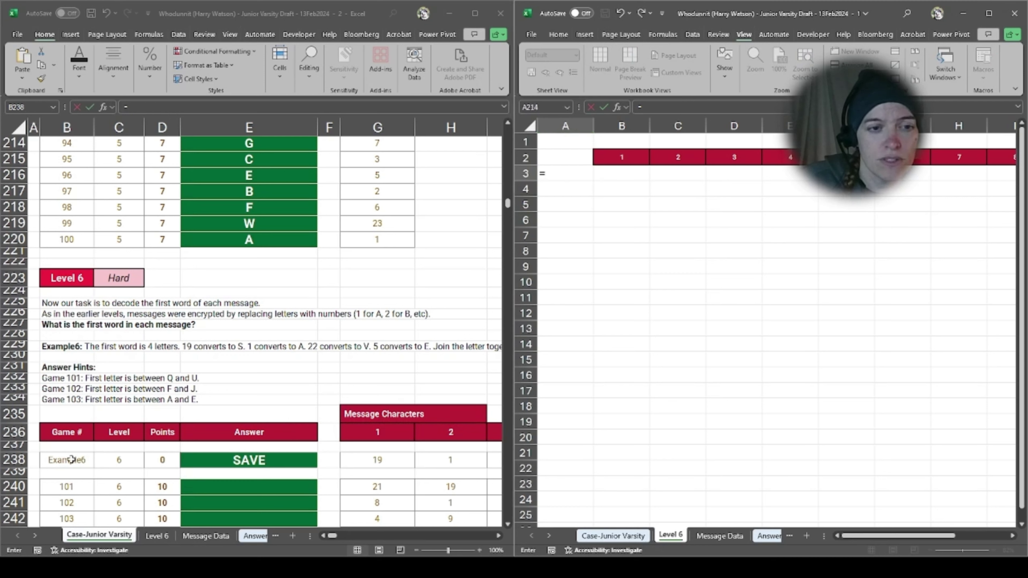
key(Return)
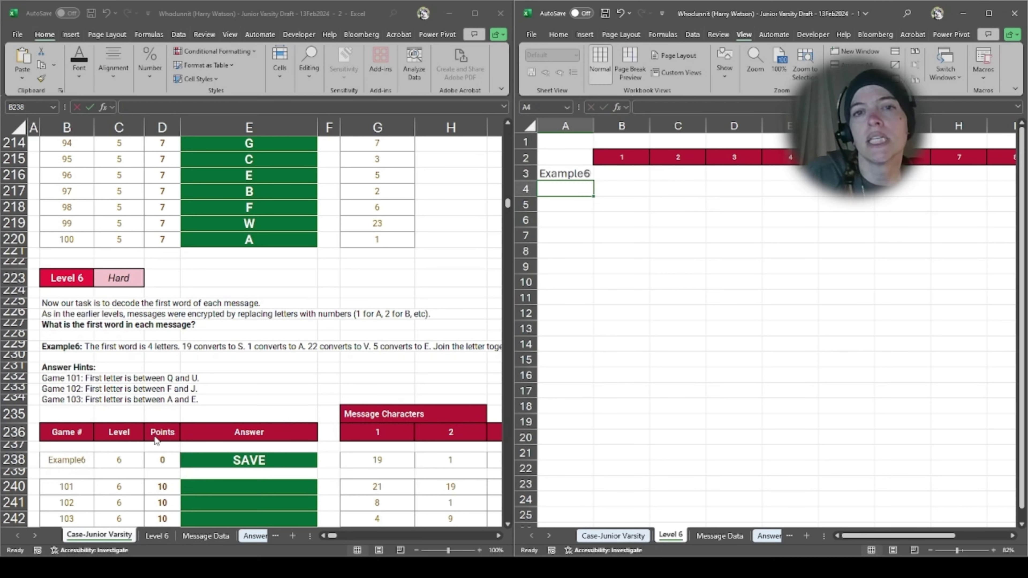
Step: In B3, enter an XLOOKUP that finds A3 in column B of the Case-Junior Varsity sheet and returns column G
key(Up)
key(Right)
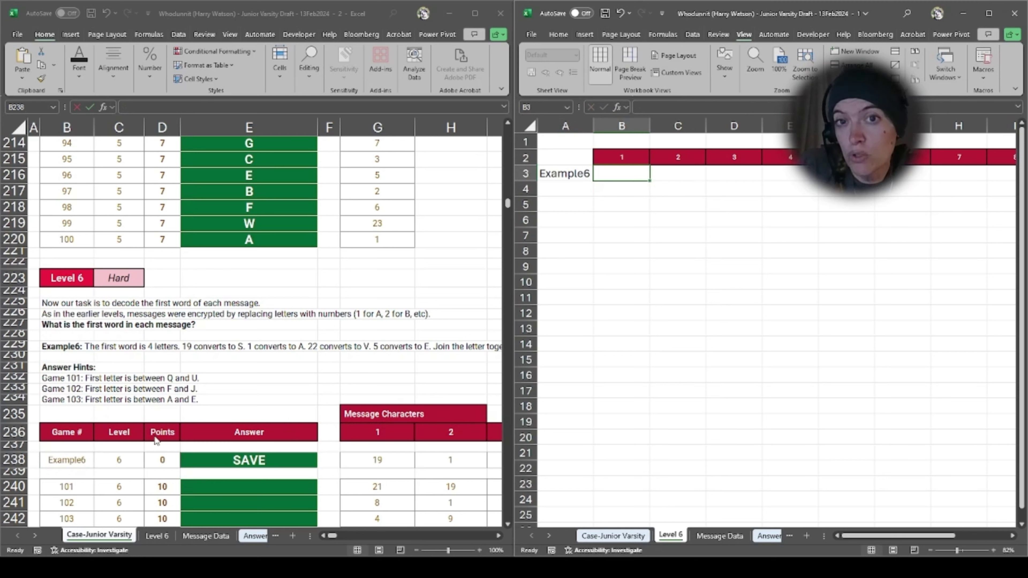
text(=)
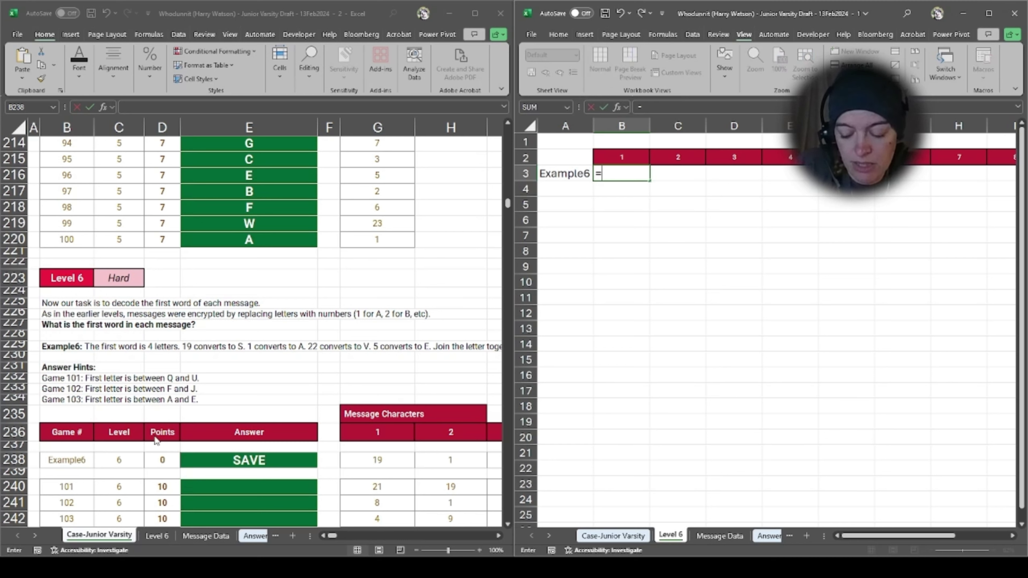
text(x)
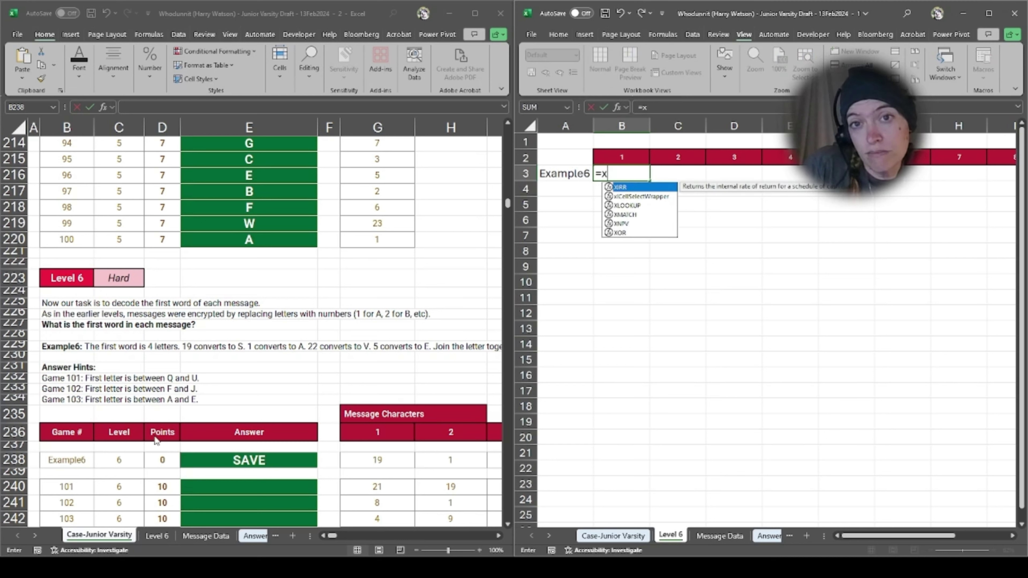
text(l)
key(Tab)
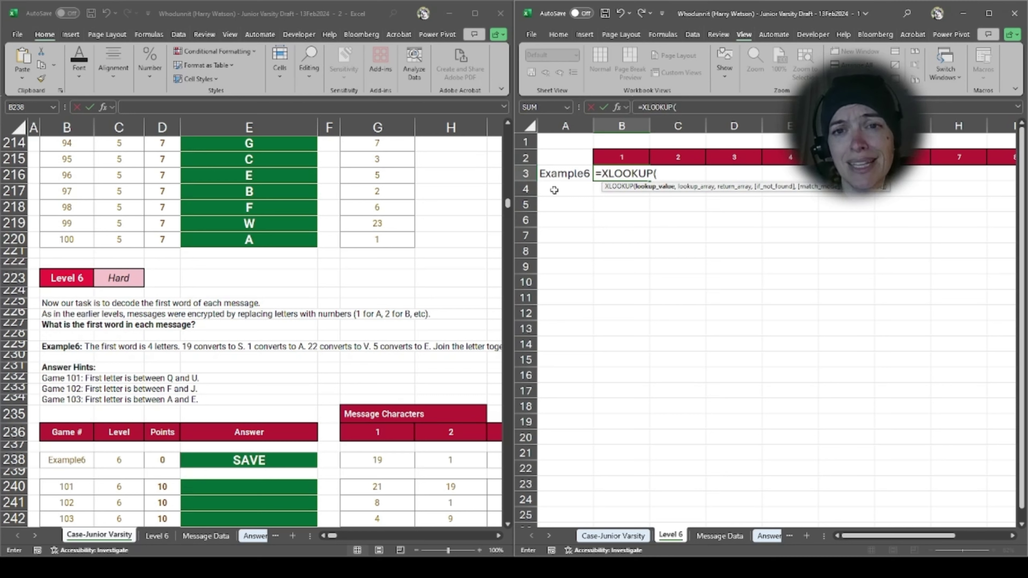
click(562, 174)
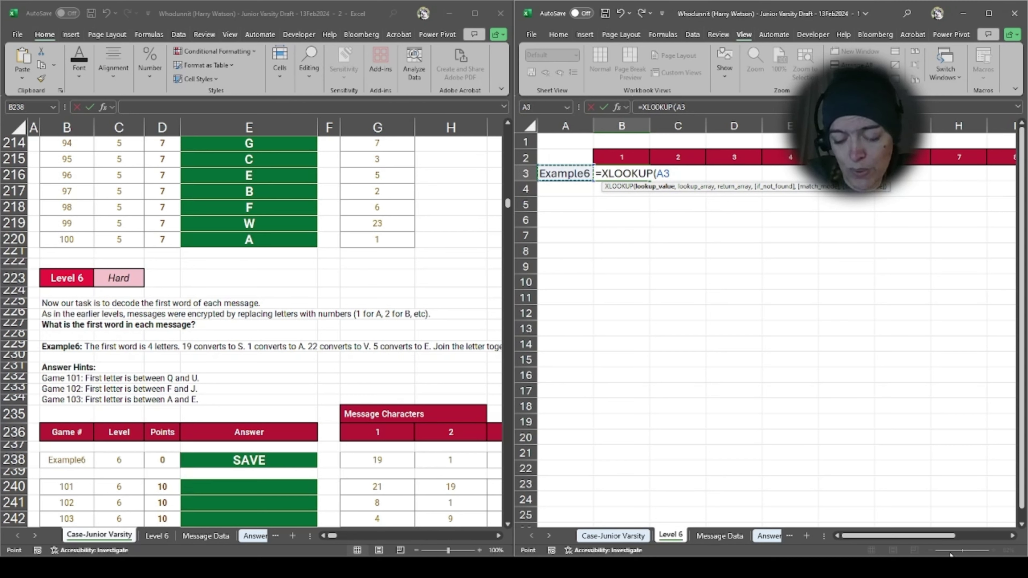
text(,)
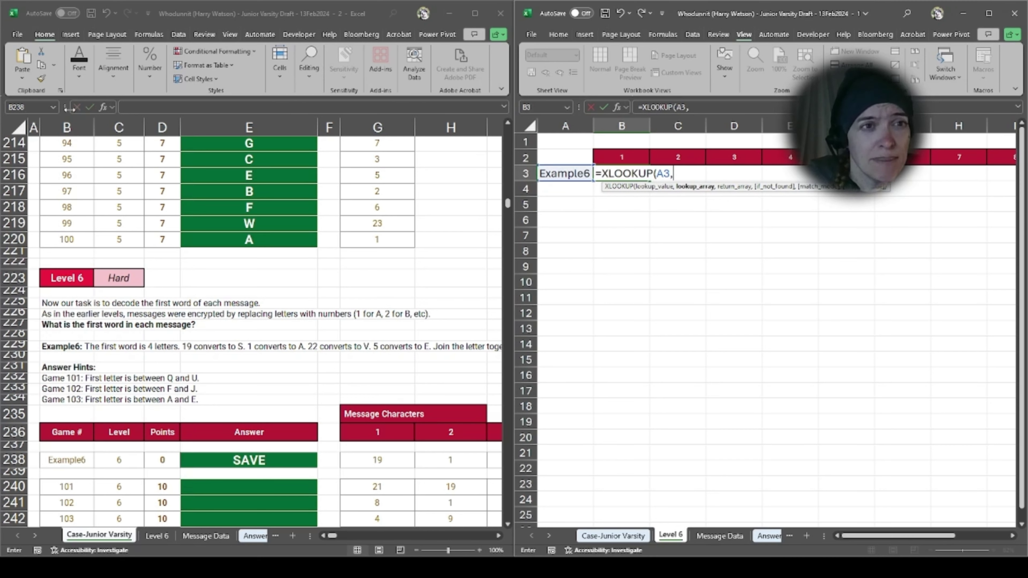
click(69, 121)
click(69, 121)
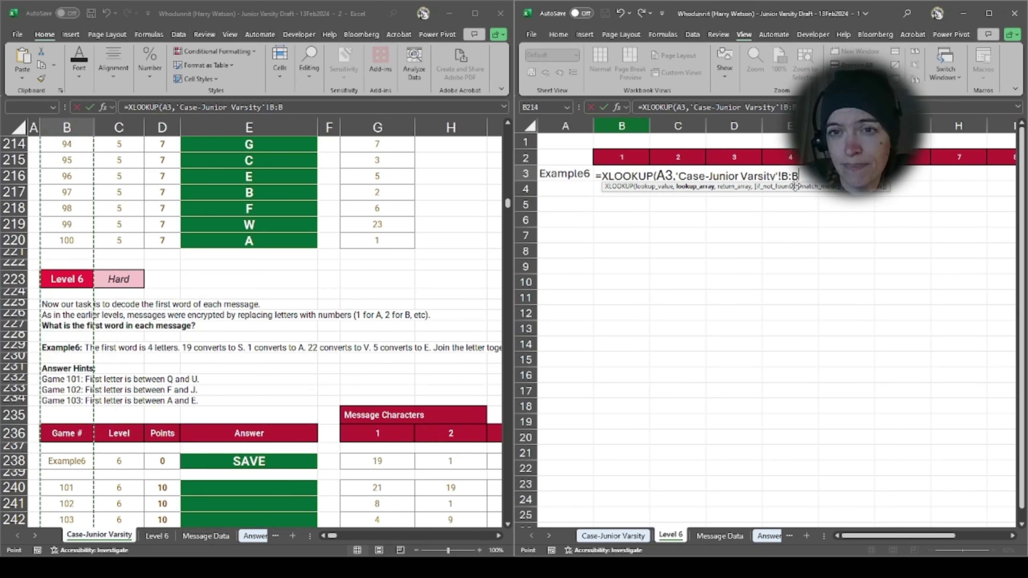
text(,)
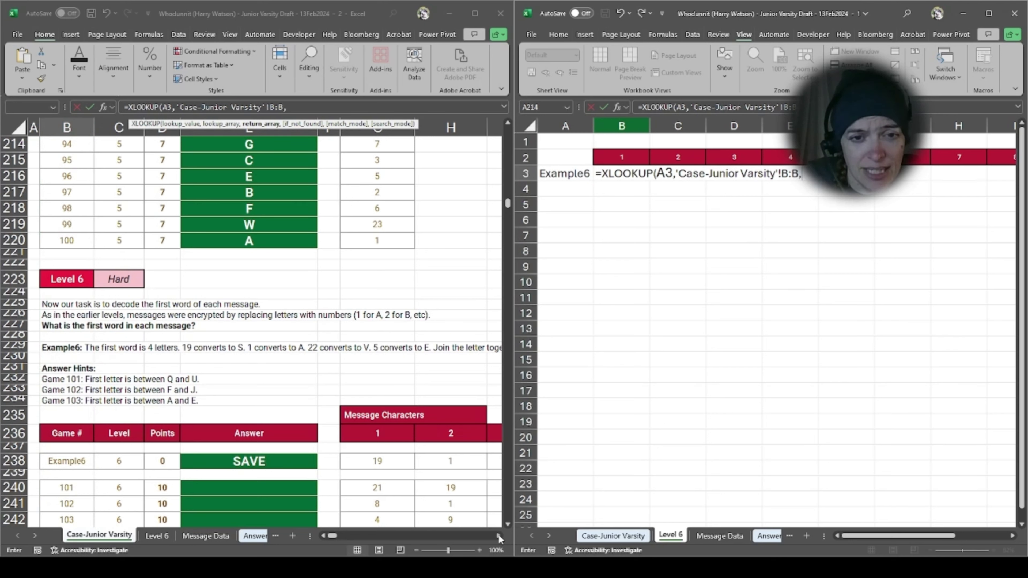
click(389, 131)
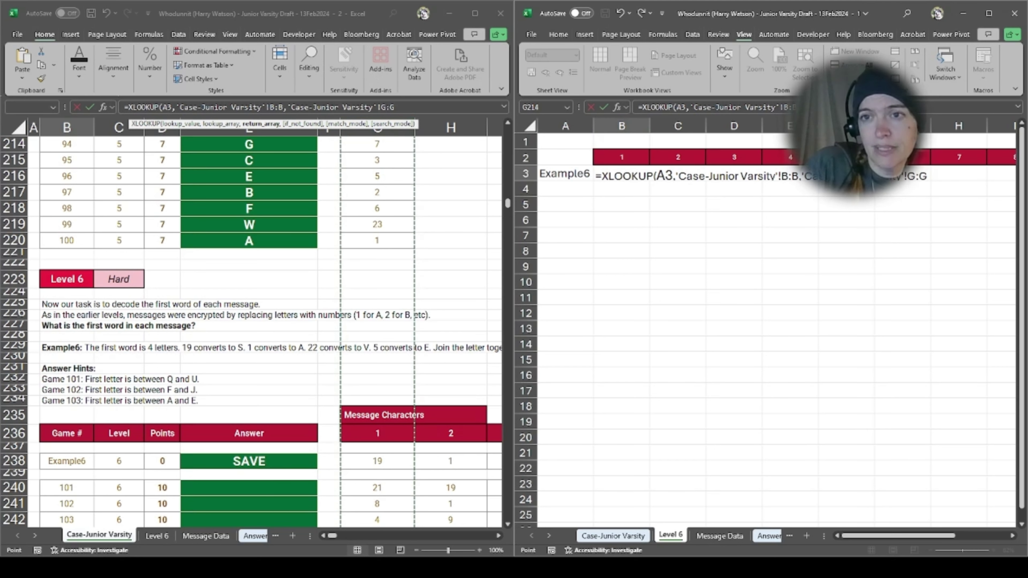
text())
key(Return)
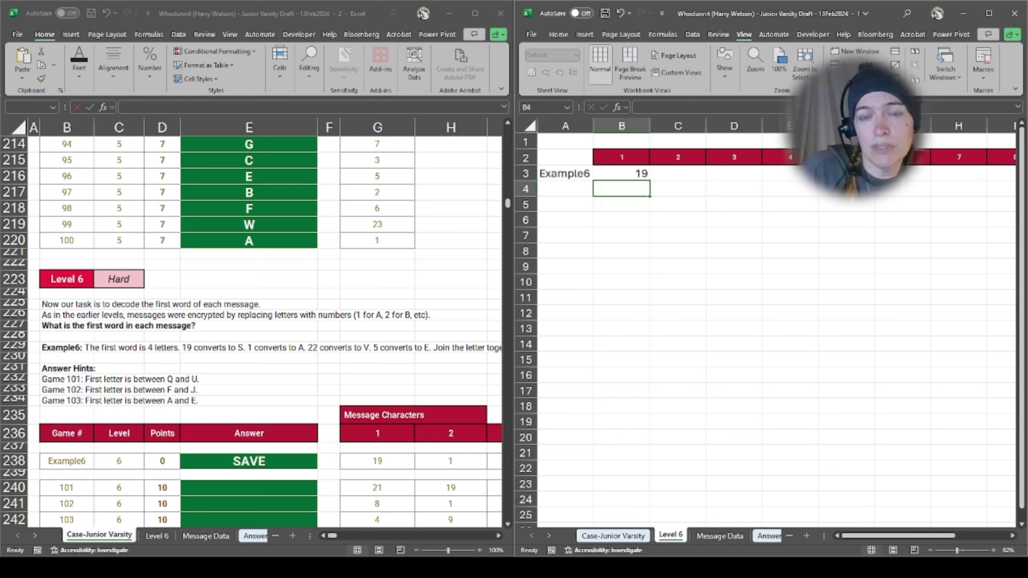
Step: Make the XLOOKUP's lookup array in B3 absolute as $B:$B and copy the cell
key(Up)
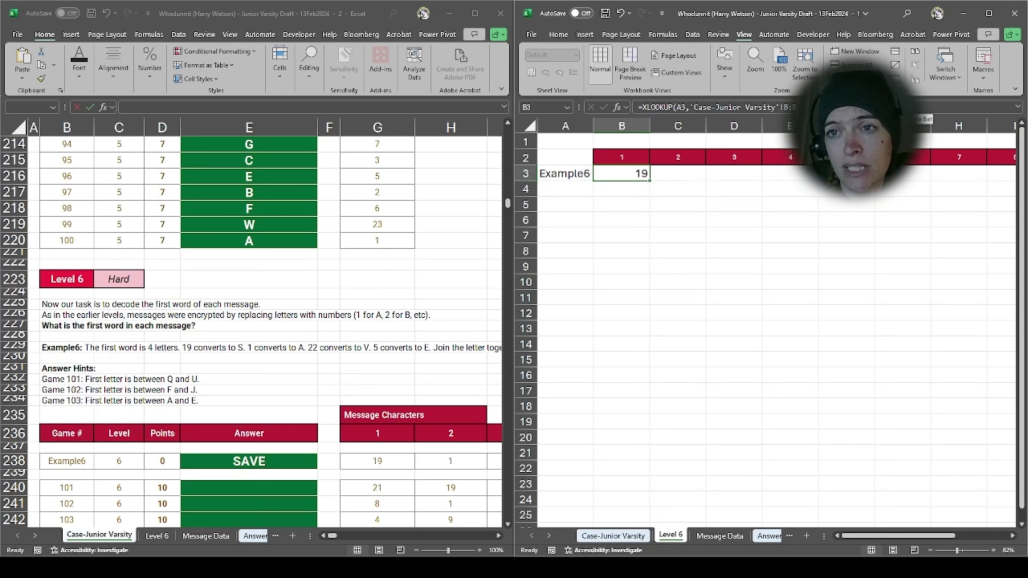
click(783, 107)
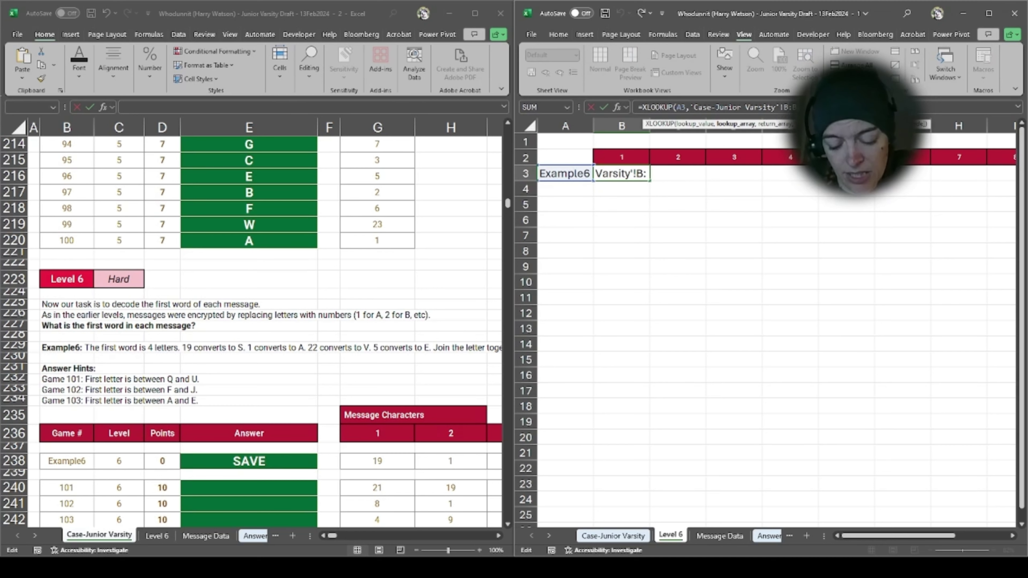
key(F4)
text(,)
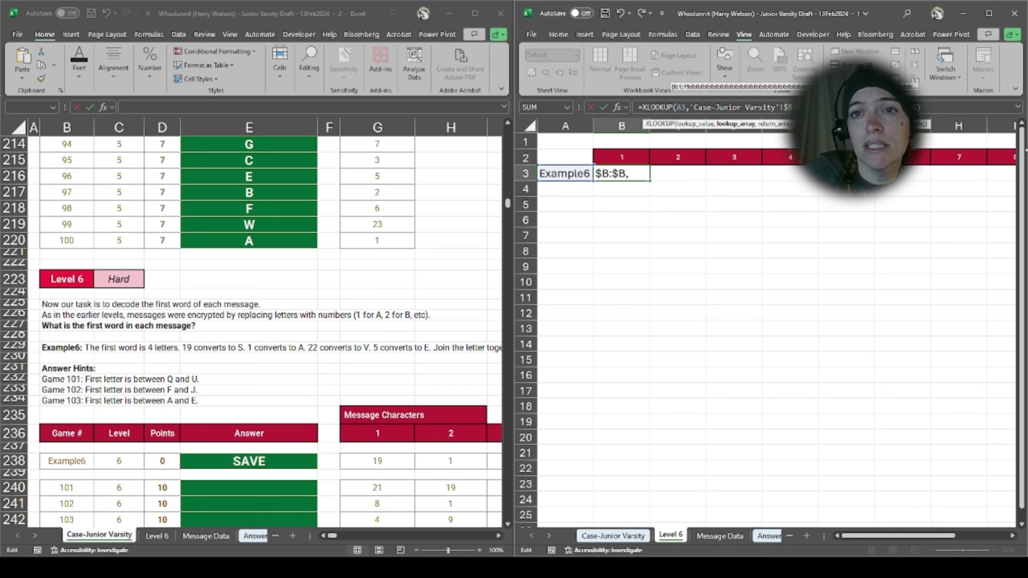
key(Return)
key(Up)
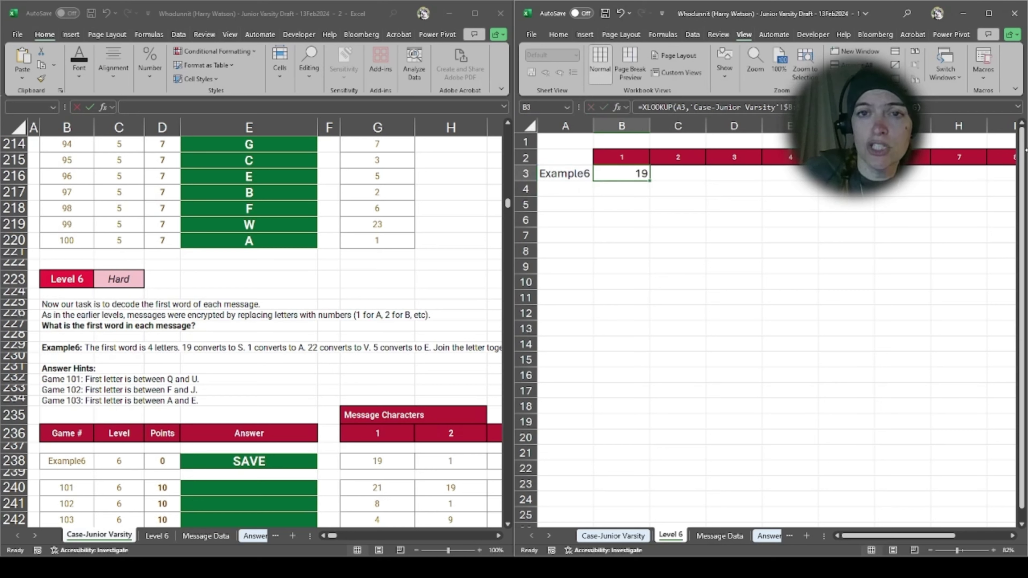
key(ctrl+c)
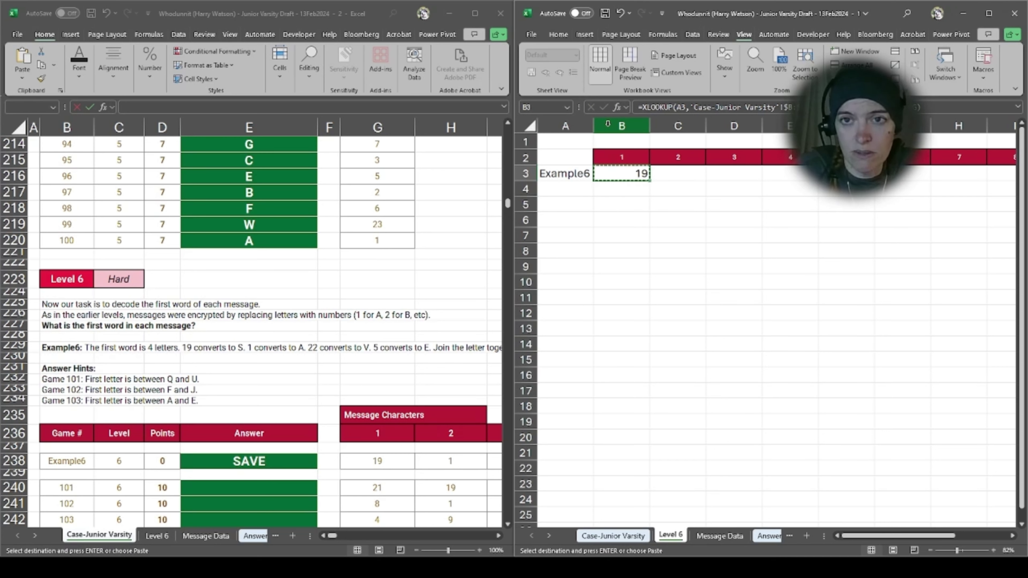
Step: Try to fill the XLOOKUP from B3 across row 3 to K3, under message character headers 1 to 10
key(Up)
key(ctrl+Right)
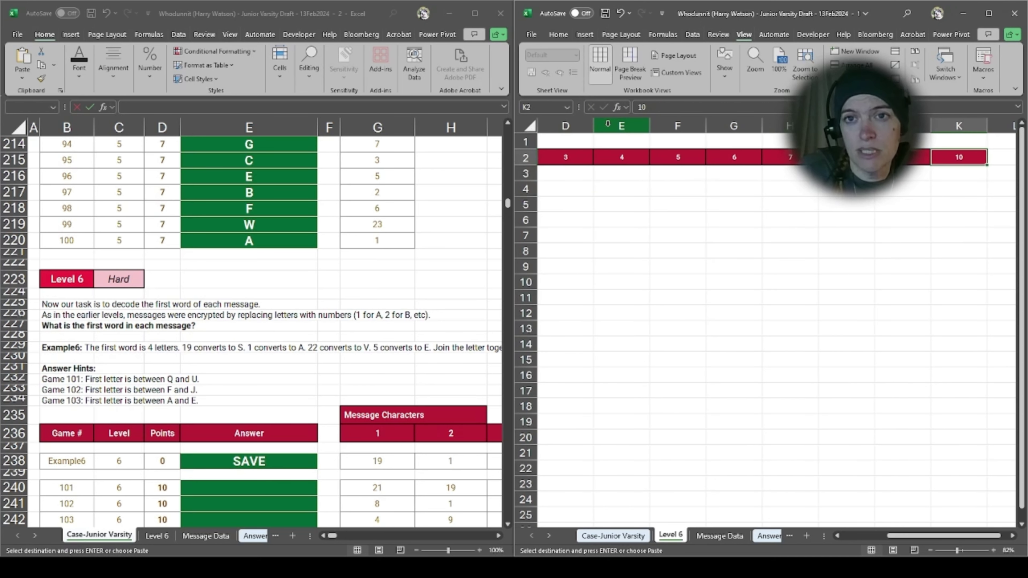
key(Down)
key(ctrl+shift+Left)
key(ctrl+v)
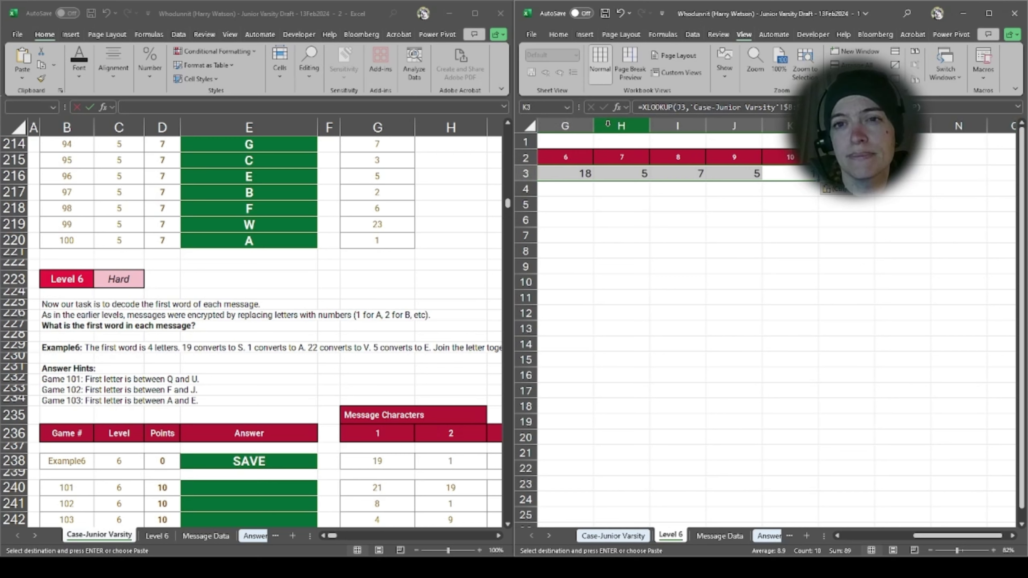
Step: Compare the filled row 3 values with Example6's message characters in row 238 of the case sheet
key(Left)
key(Left)
key(Left)
key(Left)
key(Left)
key(Left)
key(Left)
key(Left)
key(Left)
key(Left)
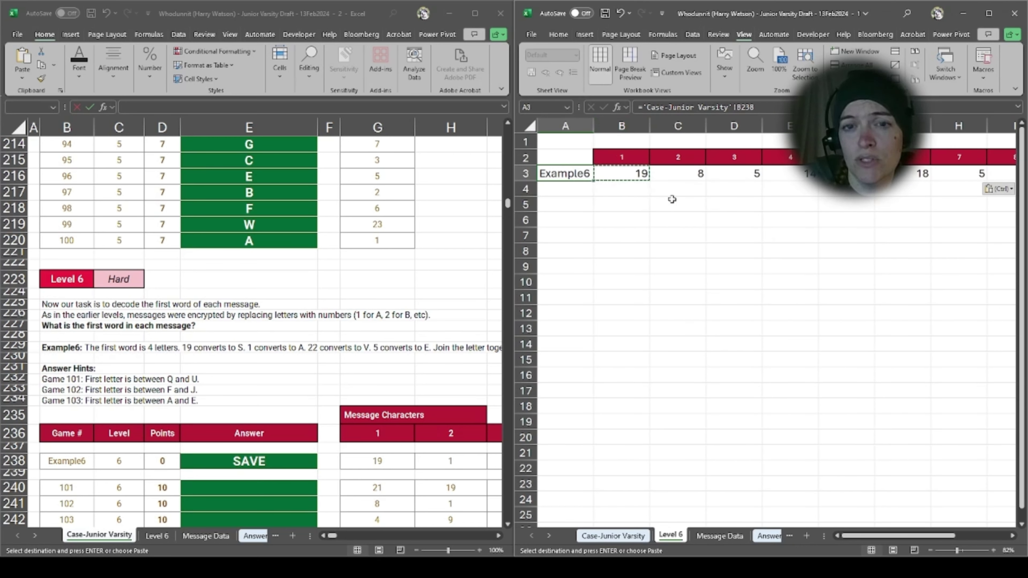
click(403, 460)
click(398, 463)
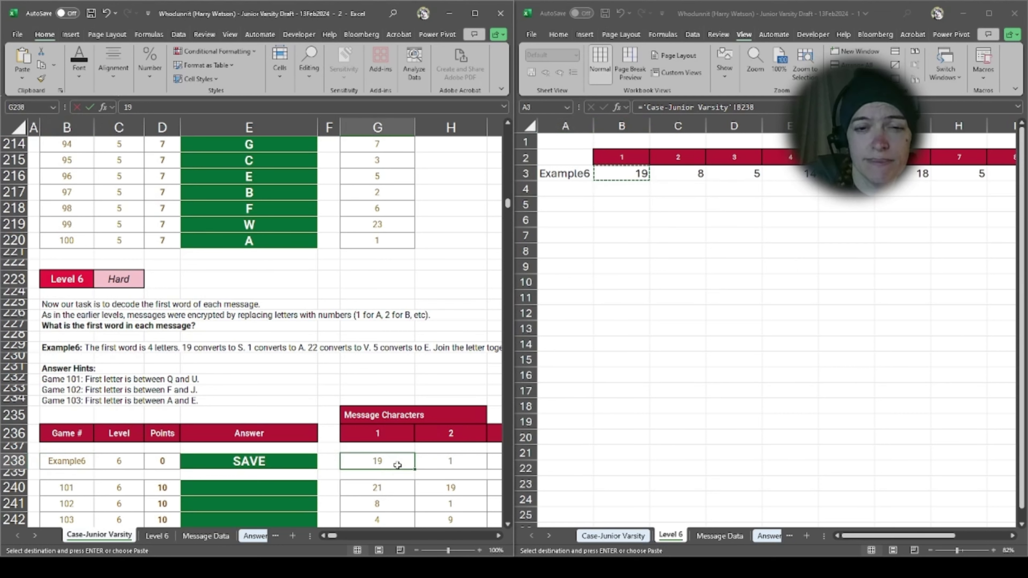
key(Right)
key(Right)
key(Right)
key(Right)
key(Right)
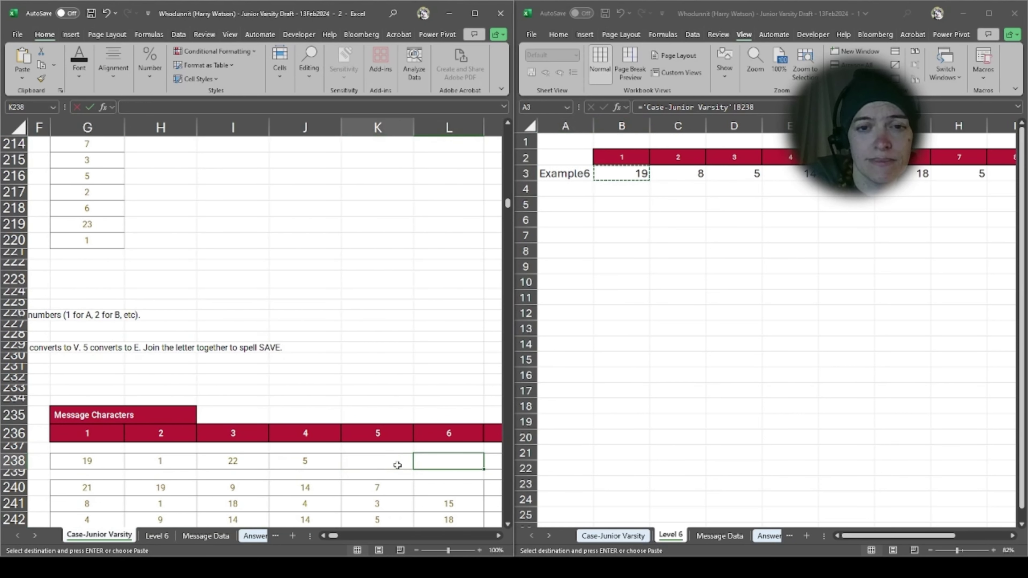
key(Left)
key(Left)
key(Left)
key(Left)
key(Left)
key(Left)
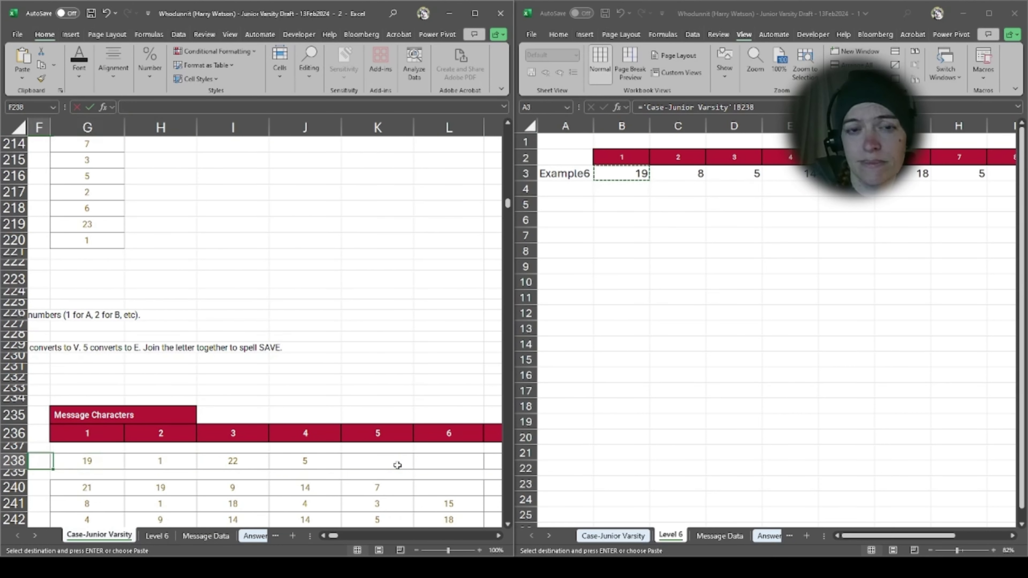
key(Right)
key(Right)
key(Left)
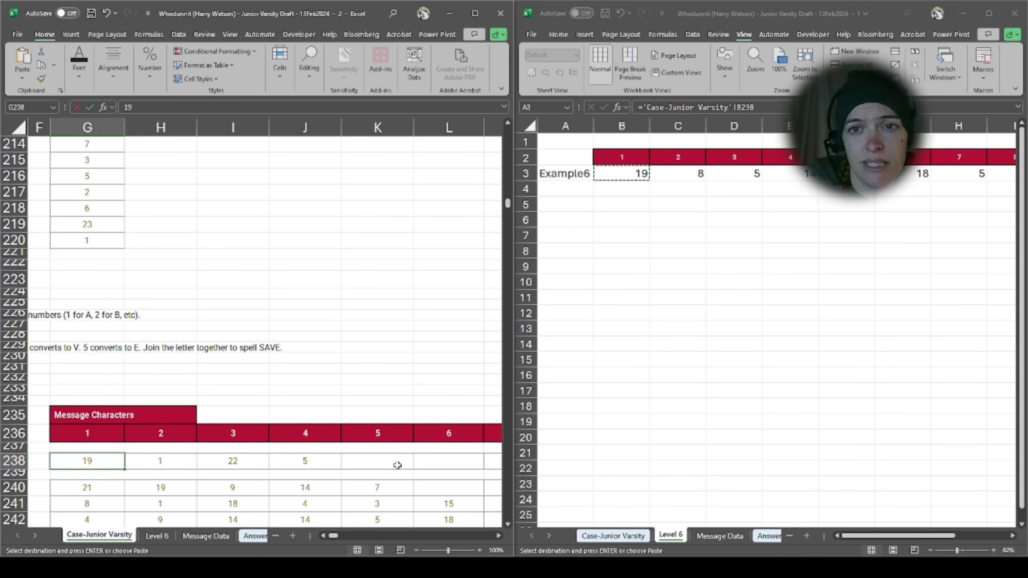
key(Right)
Step: Inspect the XLOOKUP in C3 to check which cell it uses as its lookup value
click(689, 174)
double_click(688, 175)
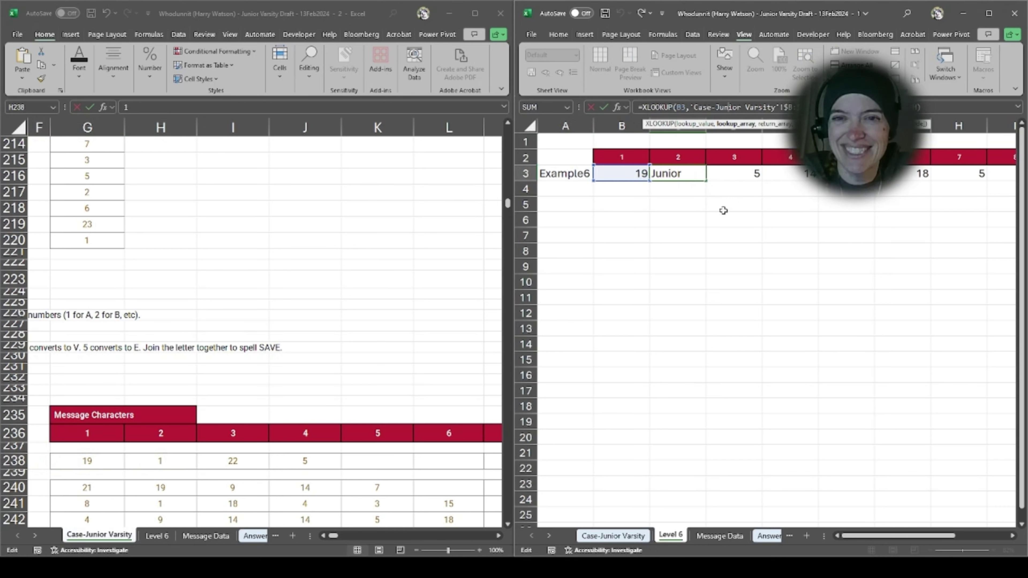
key(Escape)
click(714, 268)
drag(853, 538, 855, 539)
click(750, 388)
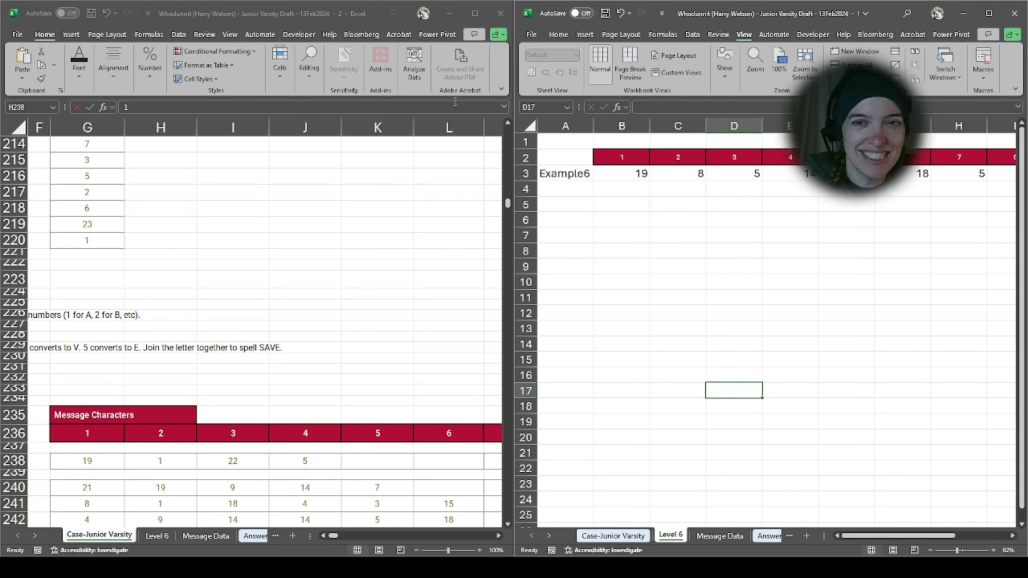
Step: Make the lookup value of the XLOOKUP in B3 absolute as $A$3
click(615, 174)
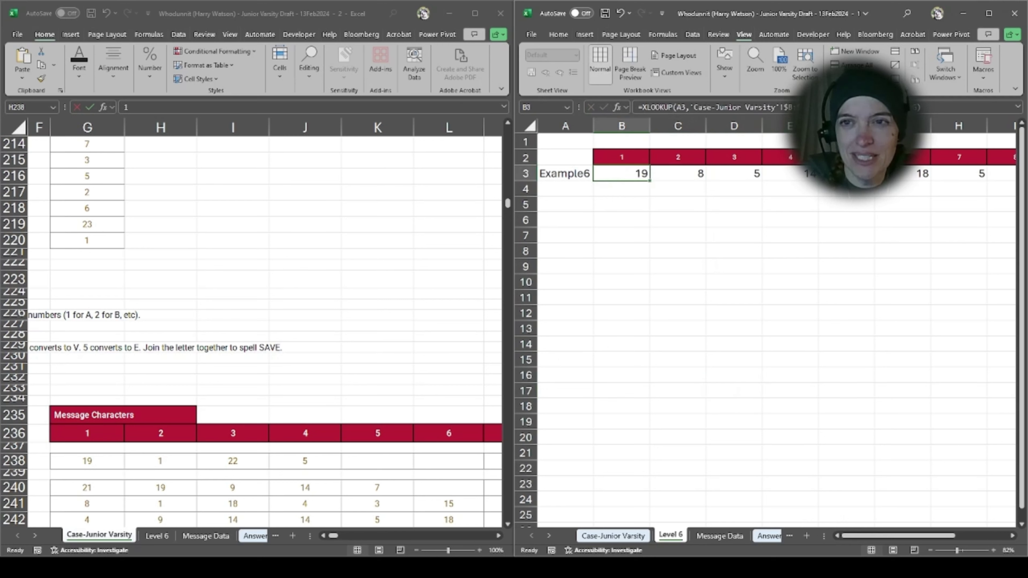
key(F2)
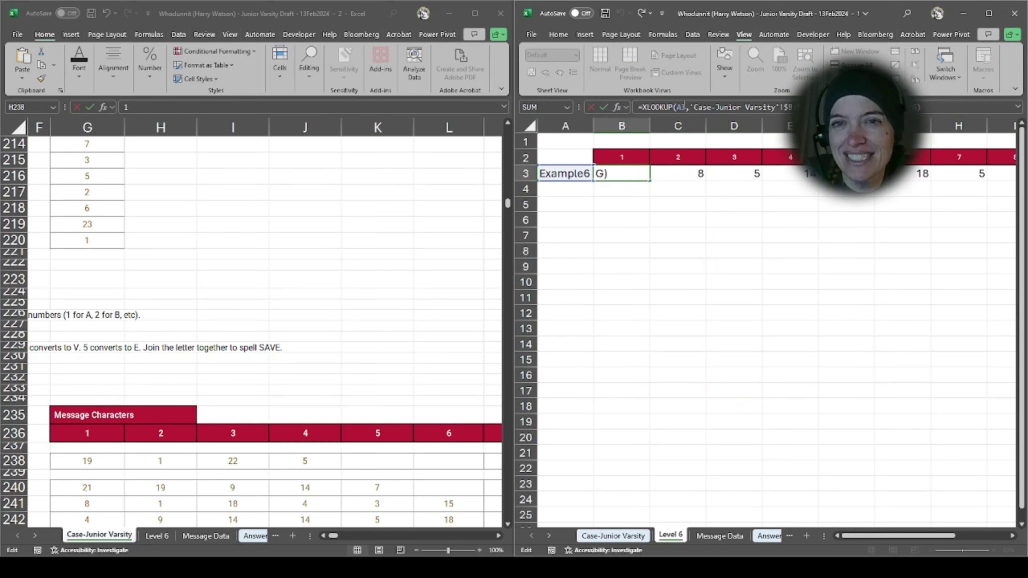
click(687, 106)
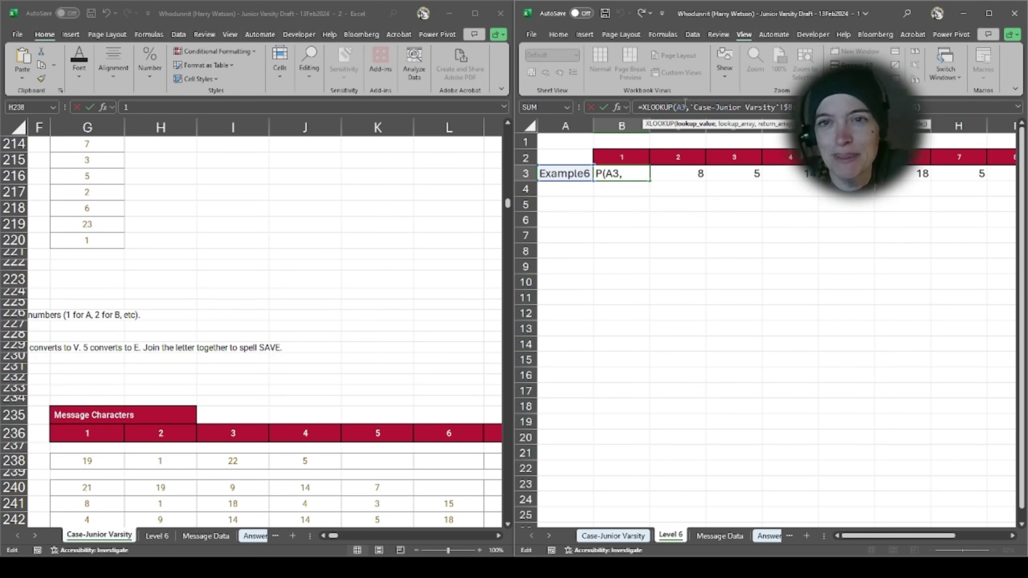
key(F4)
key(F4)
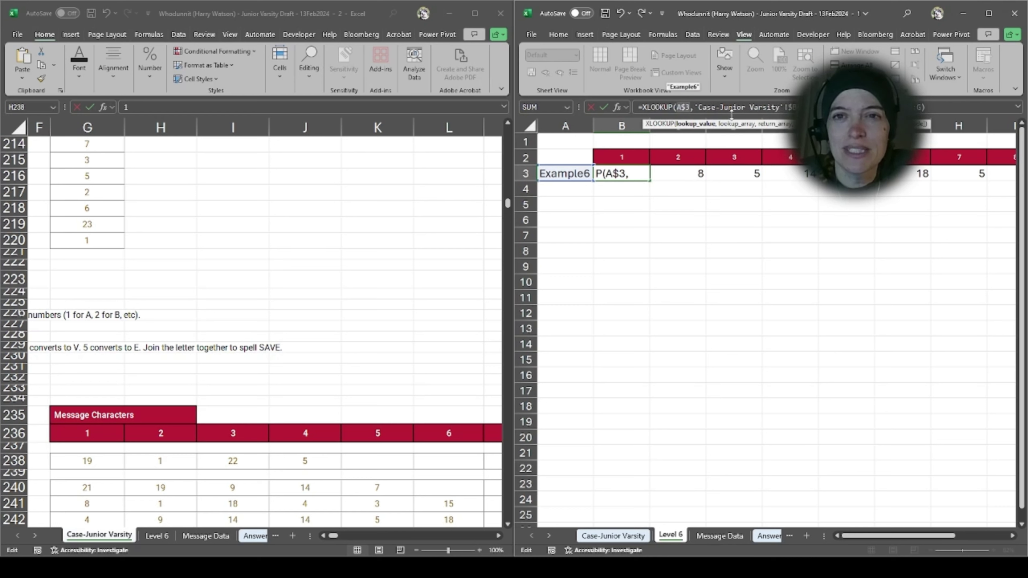
key(F4)
key(F4)
key(F4)
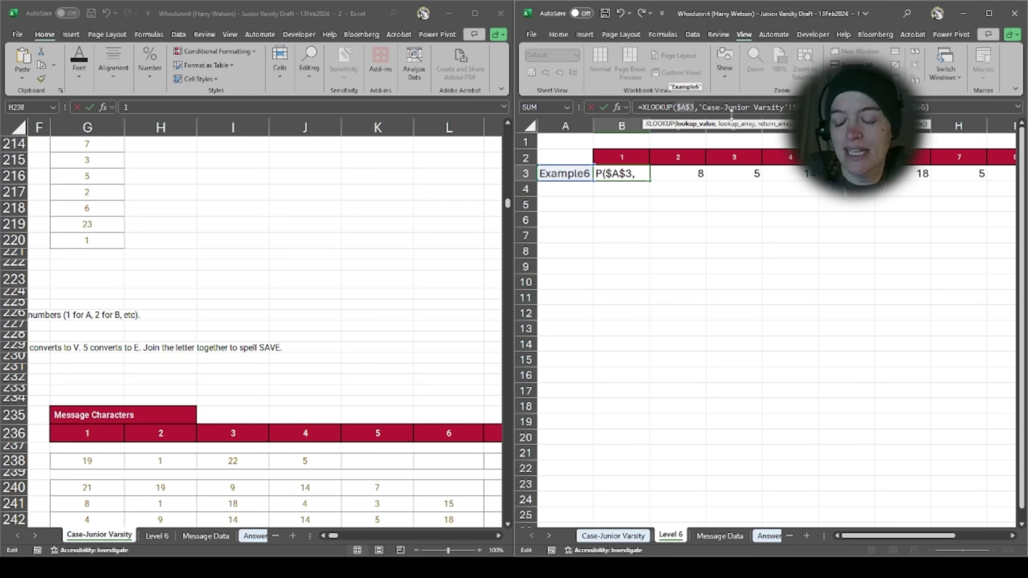
key(Return)
key(Up)
Step: Copy the XLOOKUP from B3 across row 3 to K3 and check the filled cells
key(ctrl+c)
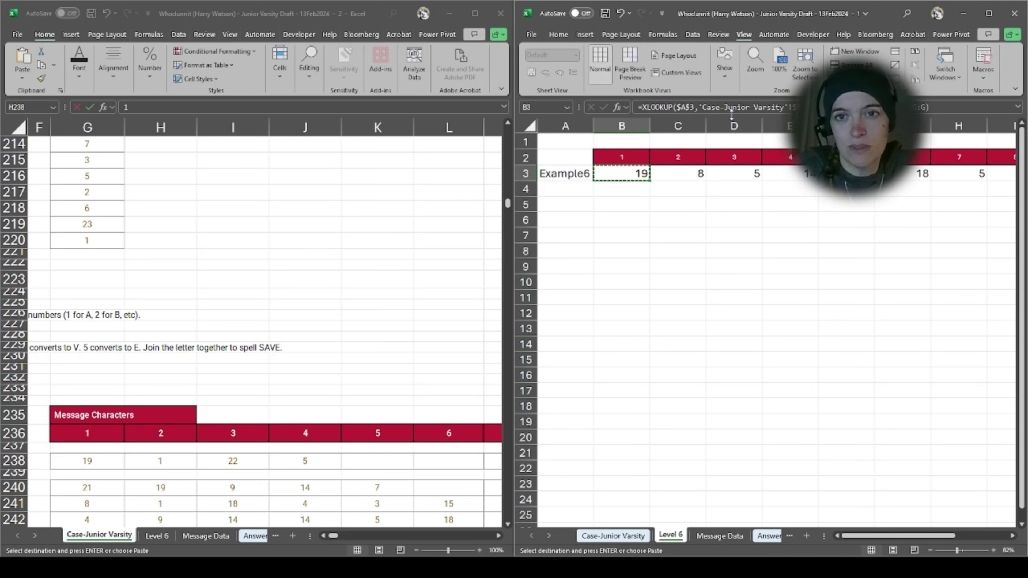
key(ctrl+shift+Right)
key(ctrl+v)
key(Home)
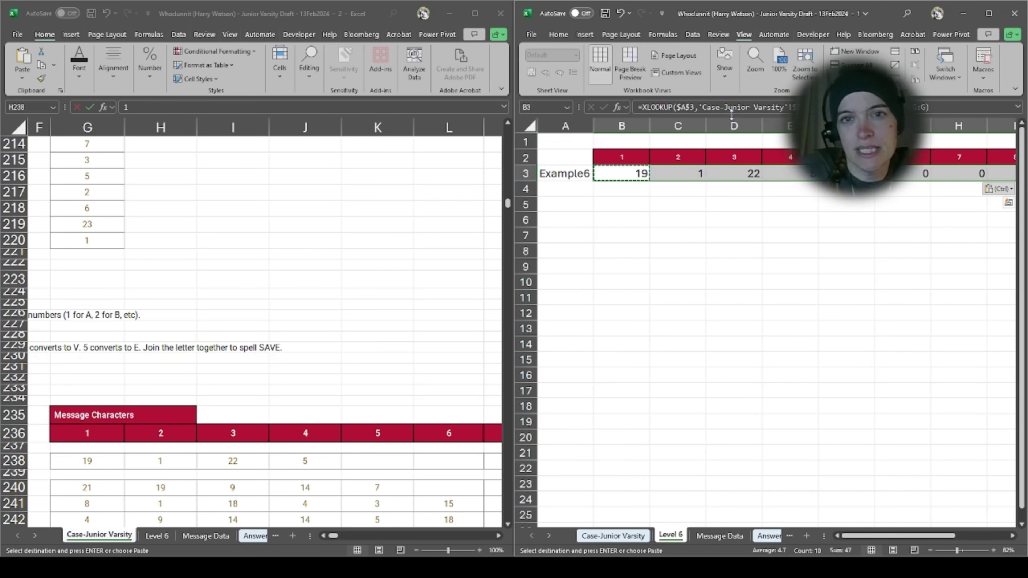
key(Right)
key(Right)
key(Right)
key(Right)
key(Right)
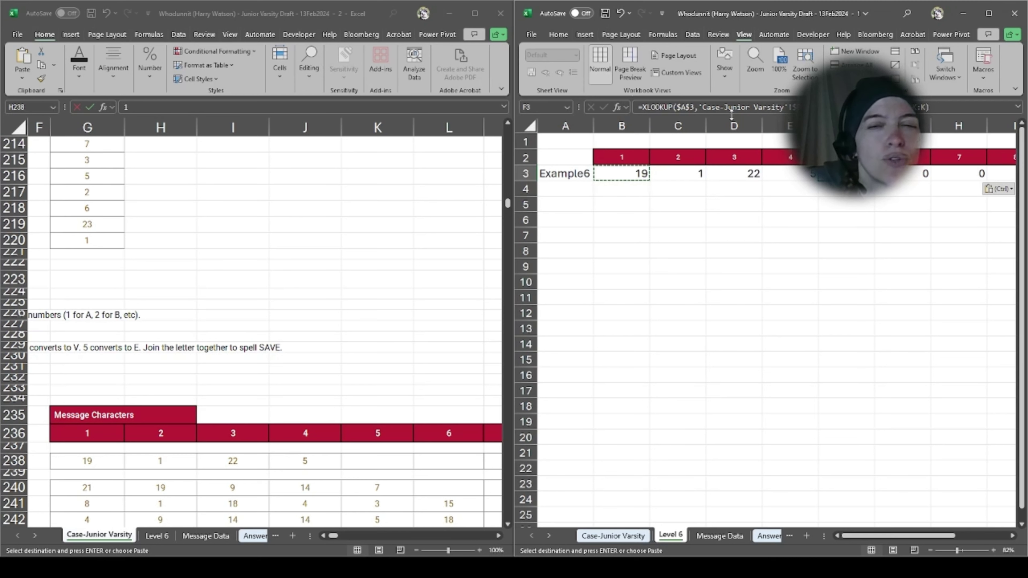
Step: In B4, enter =XLOOKUP(B3,values,letters) to convert the number above into its letter
key(Down)
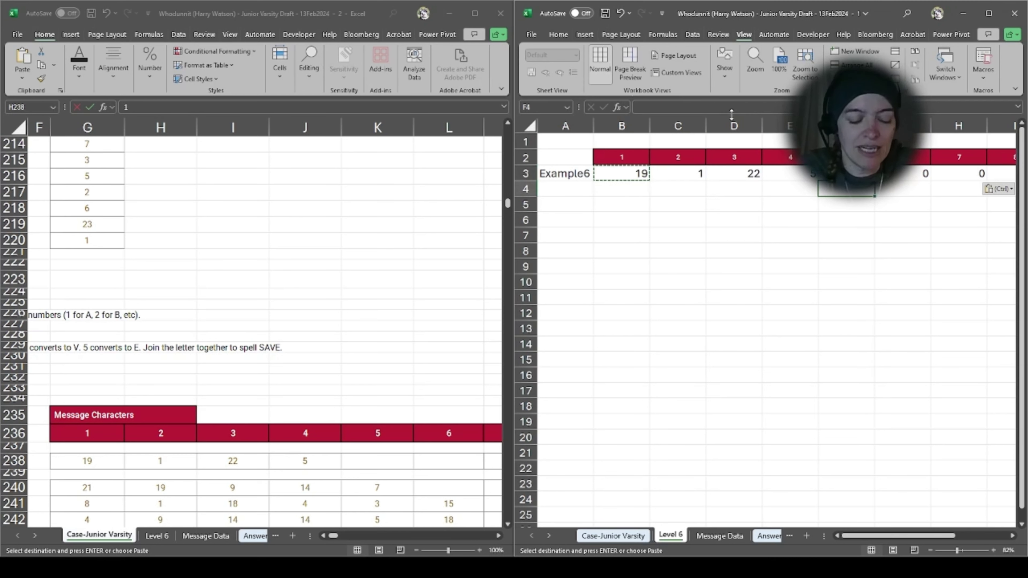
key(Left)
key(Left)
key(Left)
key(Left)
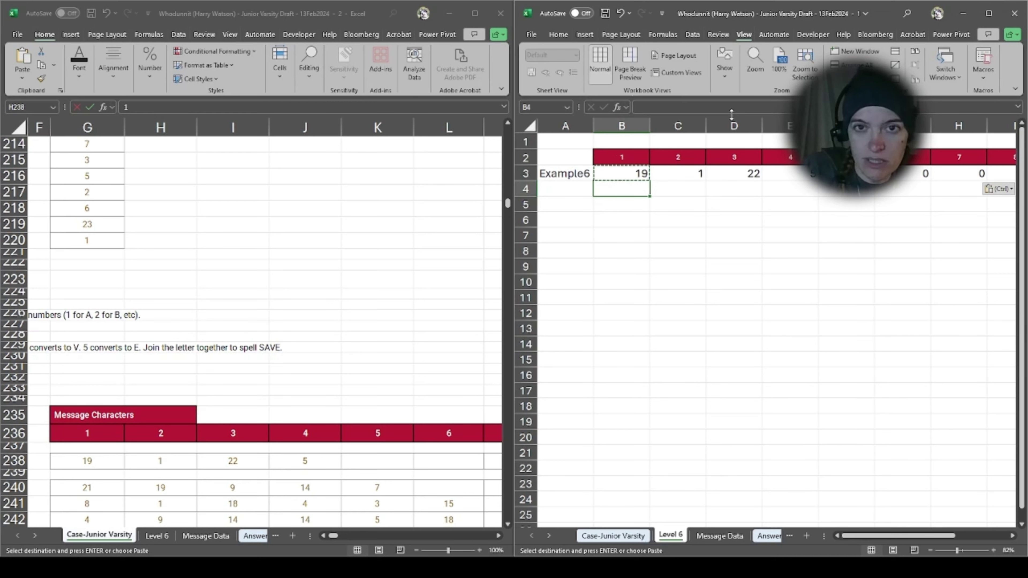
text(=xl)
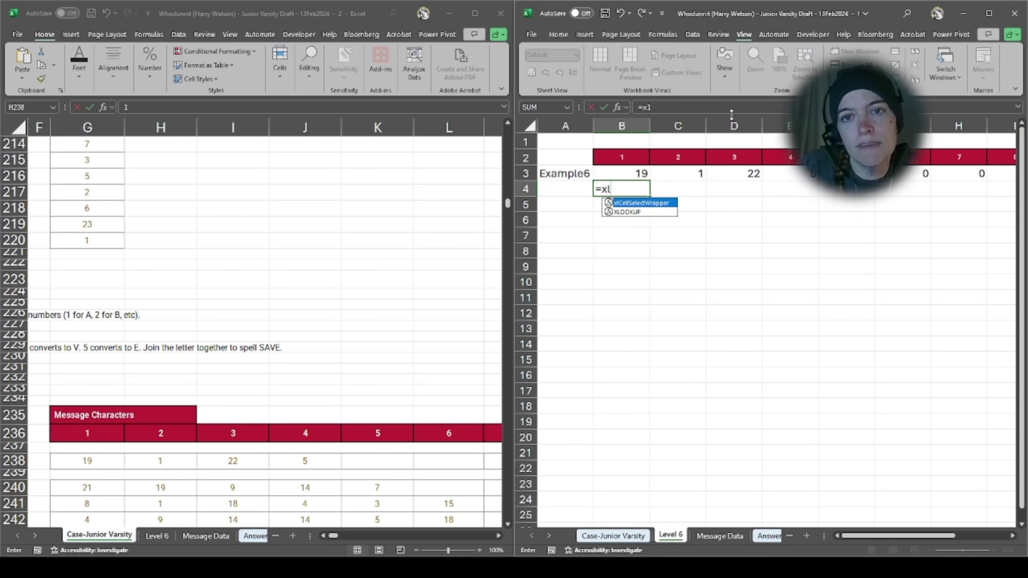
key(Down)
key(Tab)
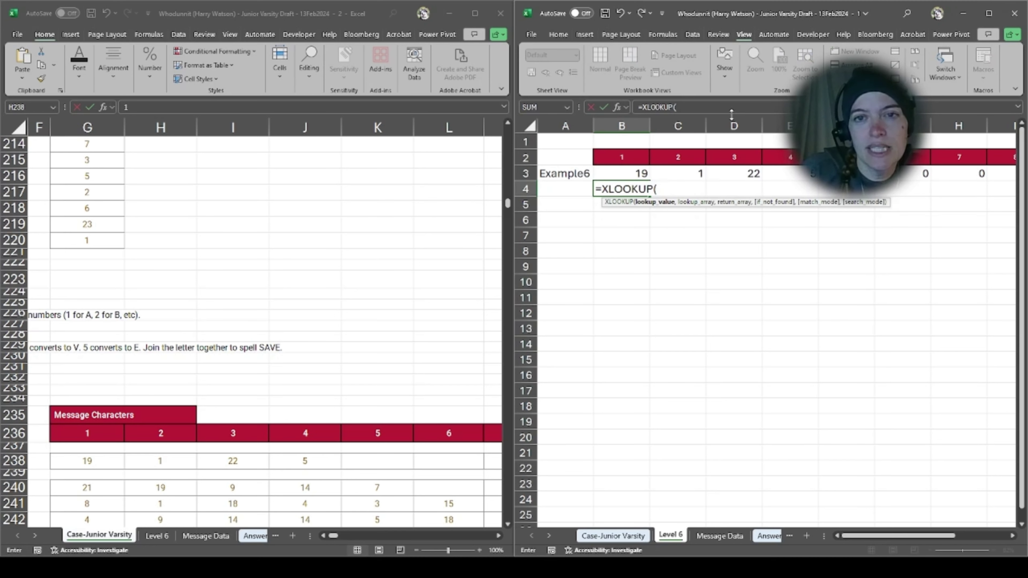
key(Up)
text(,values,)
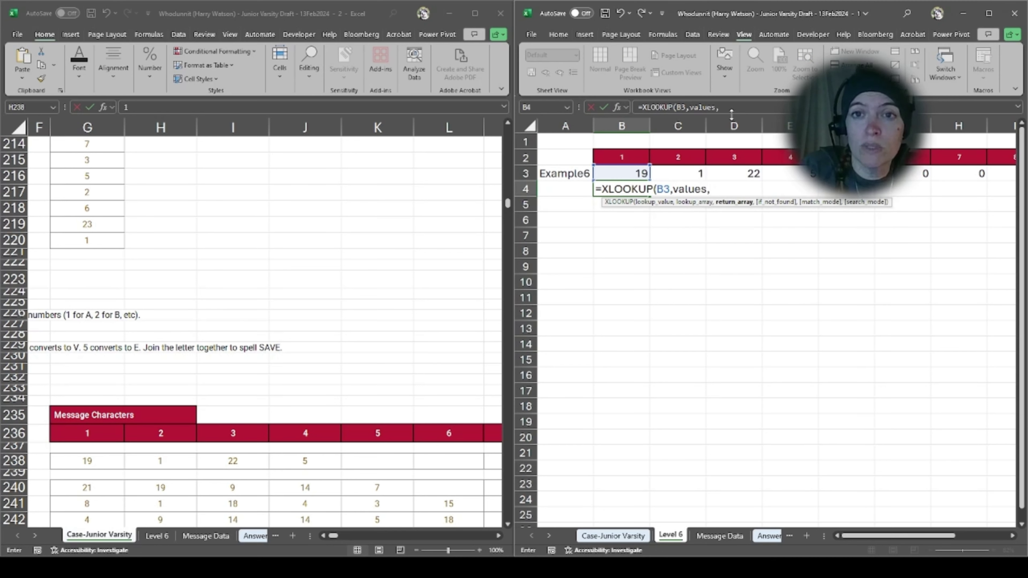
text(letters))
key(Return)
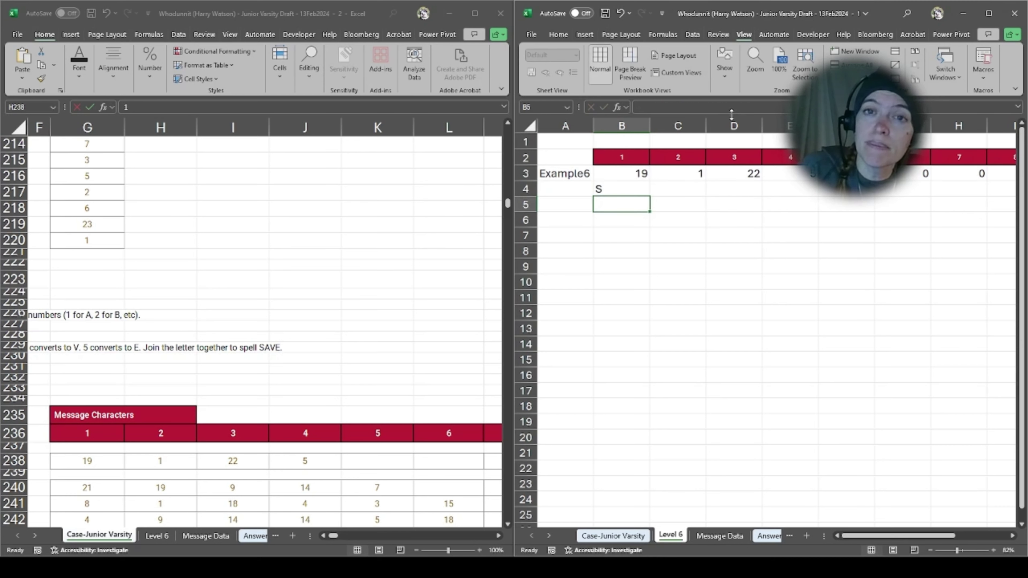
Step: Copy the letter XLOOKUP from B4 across row 4 to K4
key(Up)
key(ctrl+c)
key(Up)
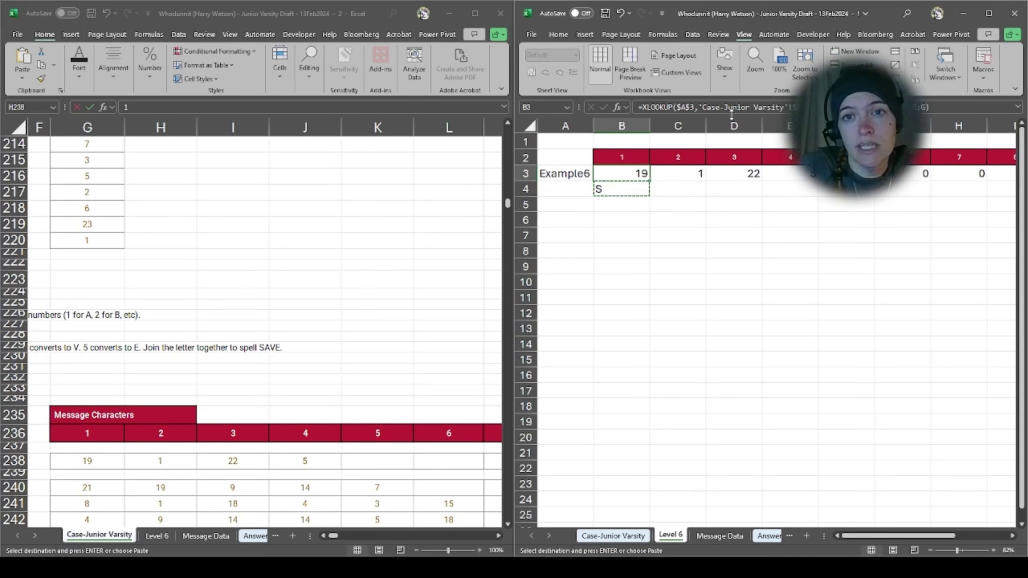
key(Right)
key(ctrl+Right)
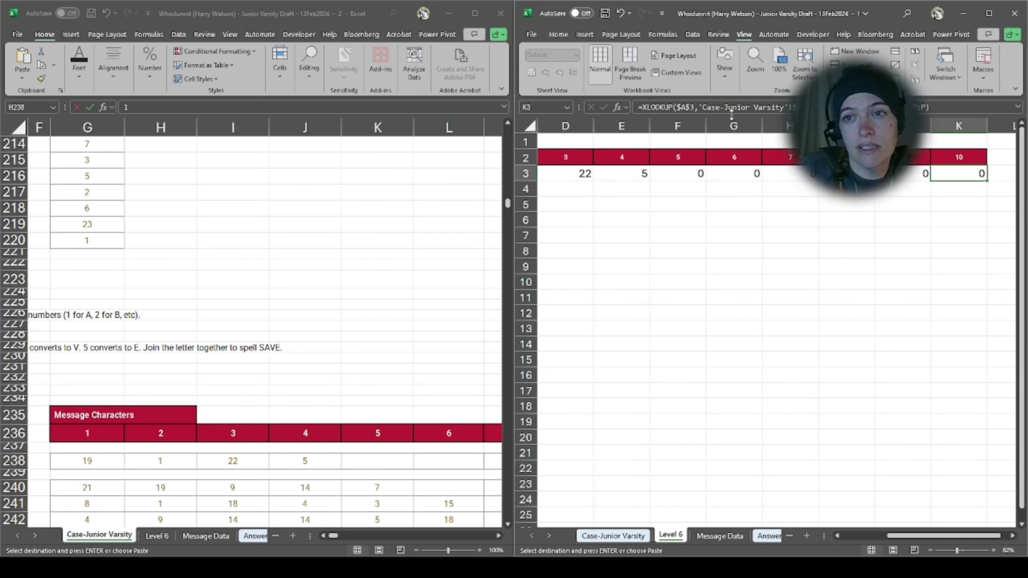
key(Down)
key(ctrl+shift+Left)
key(ctrl+v)
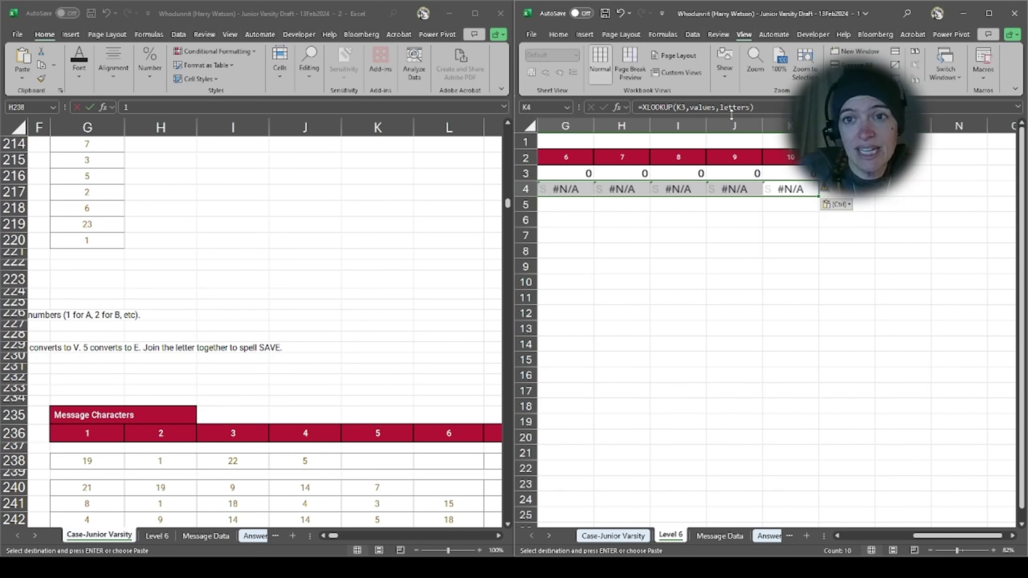
key(Left)
key(ctrl+Left)
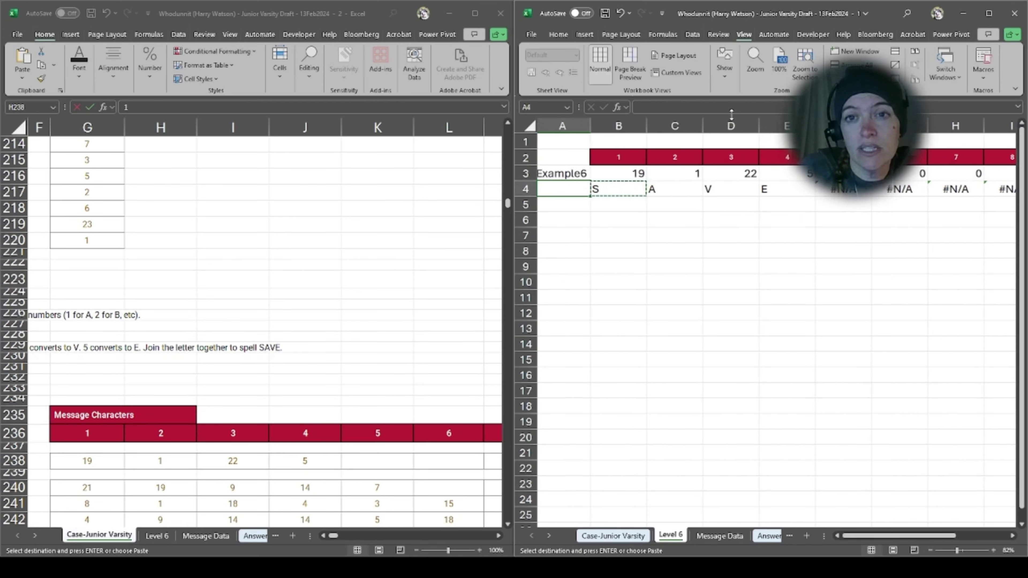
Step: Examine the decoded letters in row 4 and the formulas in F3 and F4 behind the #N/A results
key(Right)
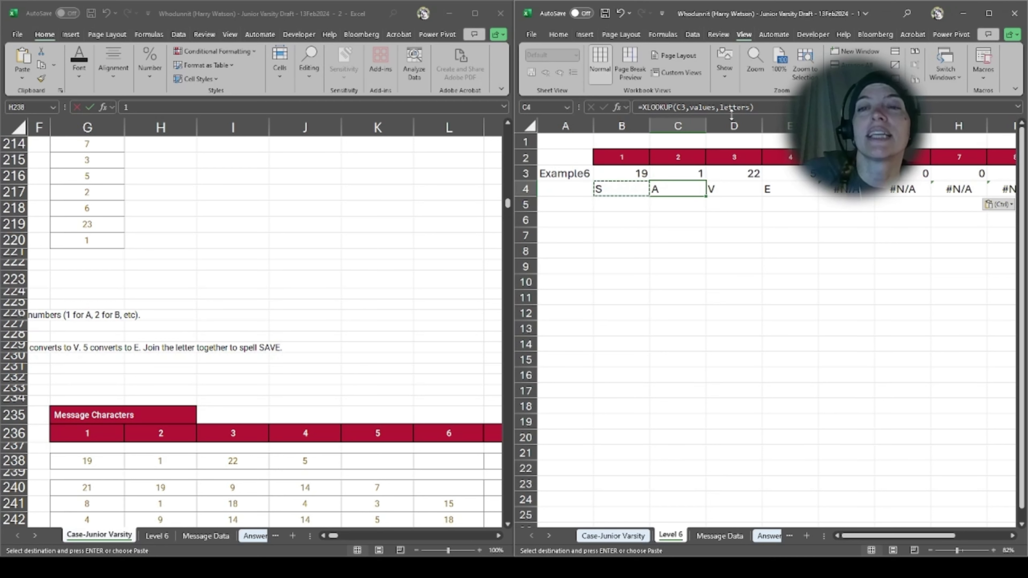
key(Right)
key(Right)
key(Right)
key(Down)
key(Left)
key(Left)
key(Left)
key(Right)
key(Right)
key(Right)
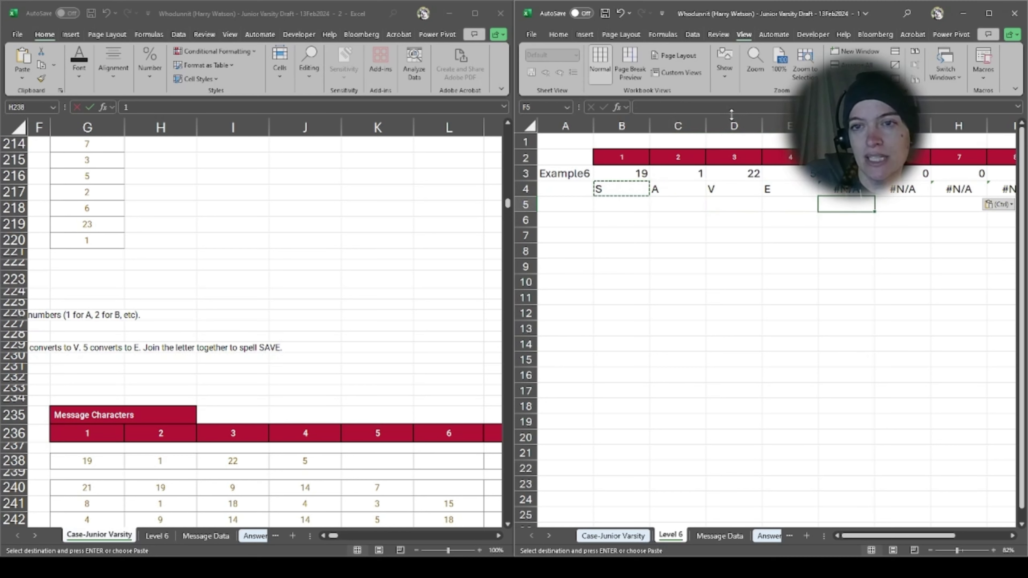
key(Up)
key(Up)
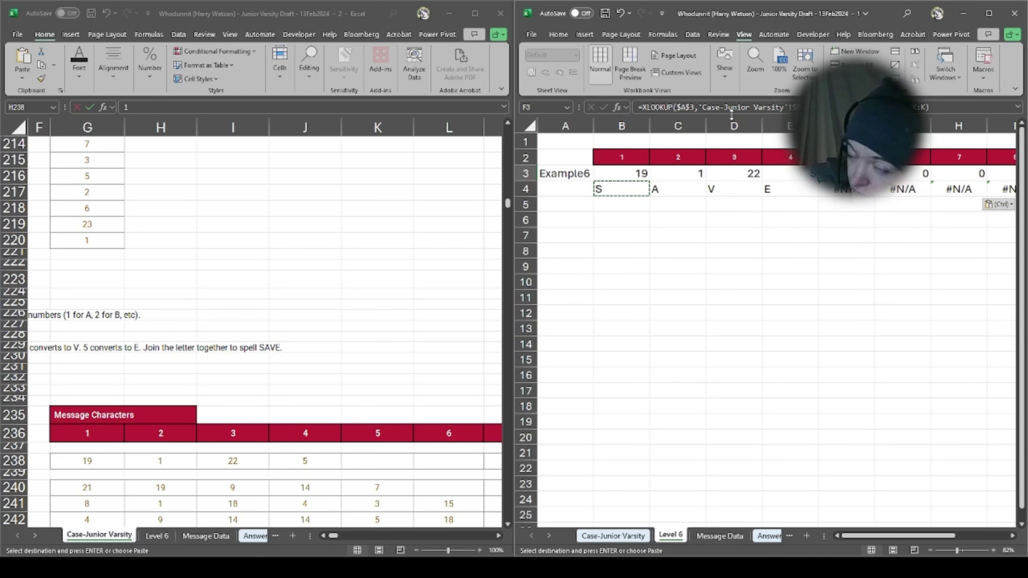
key(Down)
key(Down)
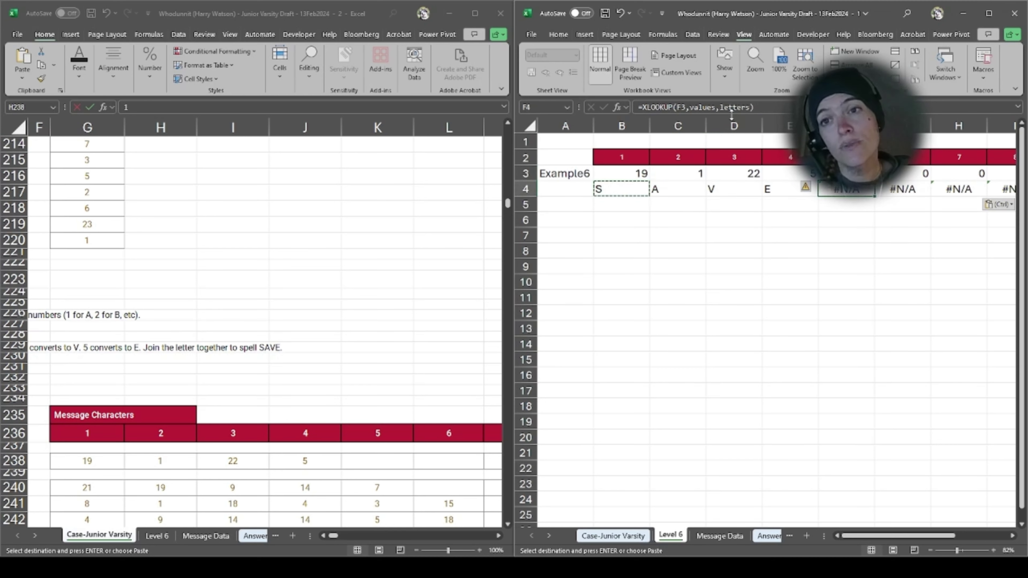
Step: In B5, enter =IFNA(B4,"") to replace #N/A results with blank text
key(Left)
key(Left)
key(Left)
key(Left)
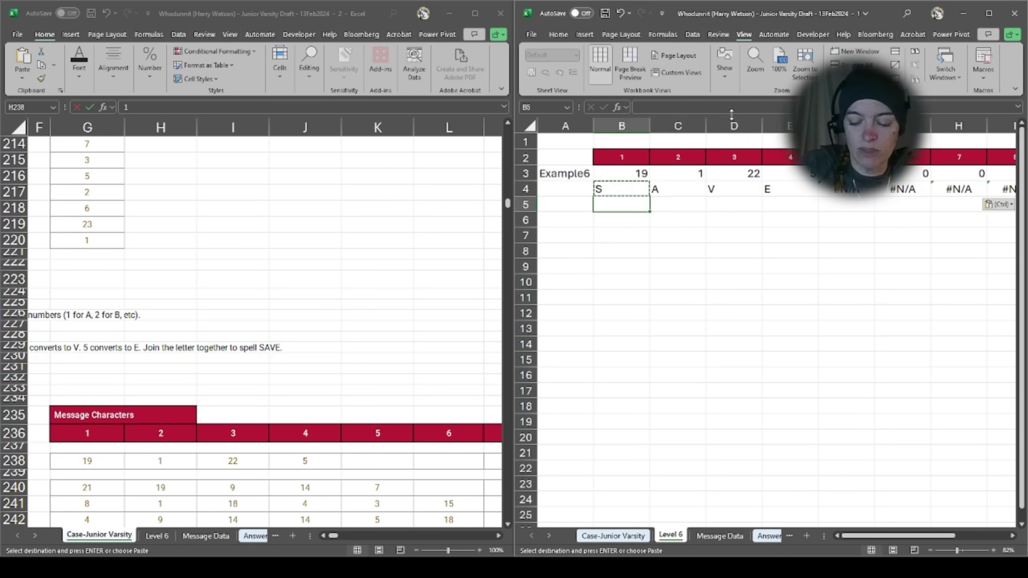
text(=if)
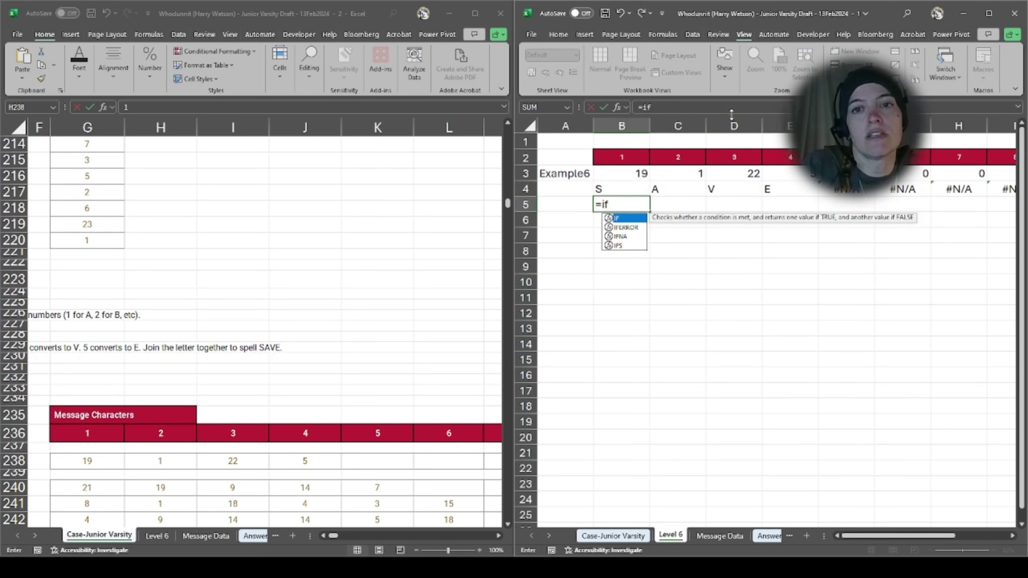
text(na()
key(Up)
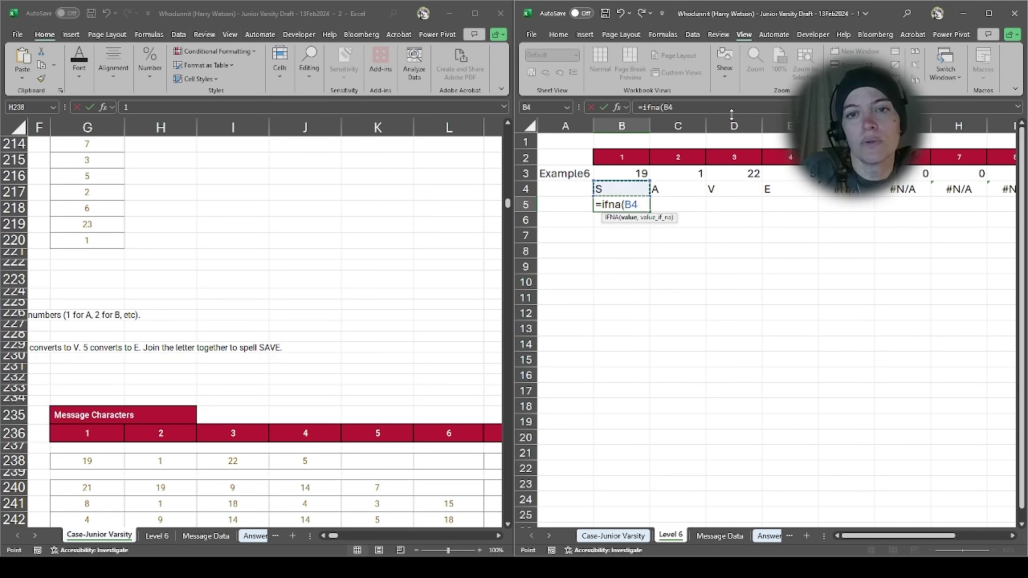
key(ctrl+shift+Right)
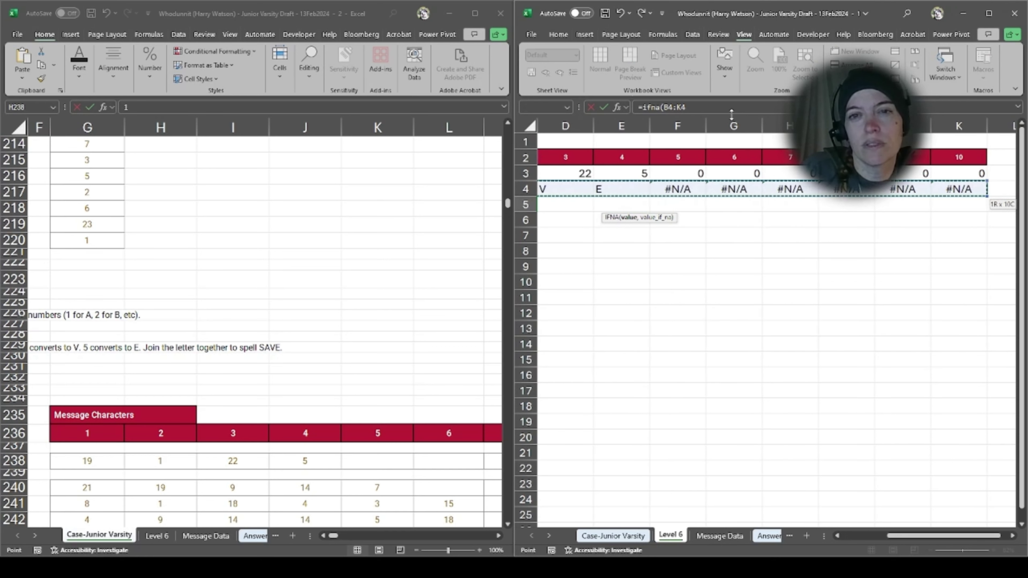
key(ctrl+shift+Left)
text(,)
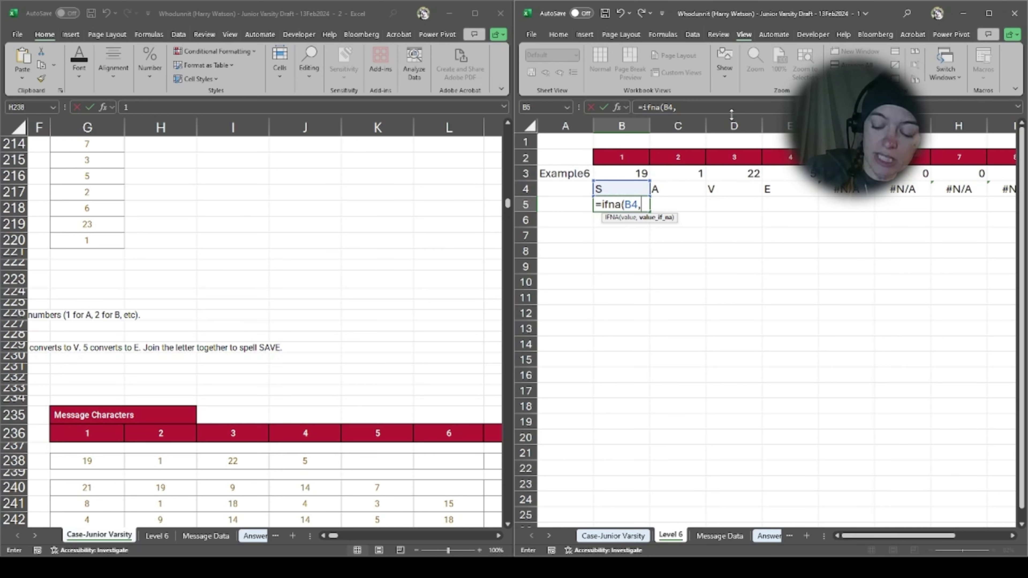
text(""))
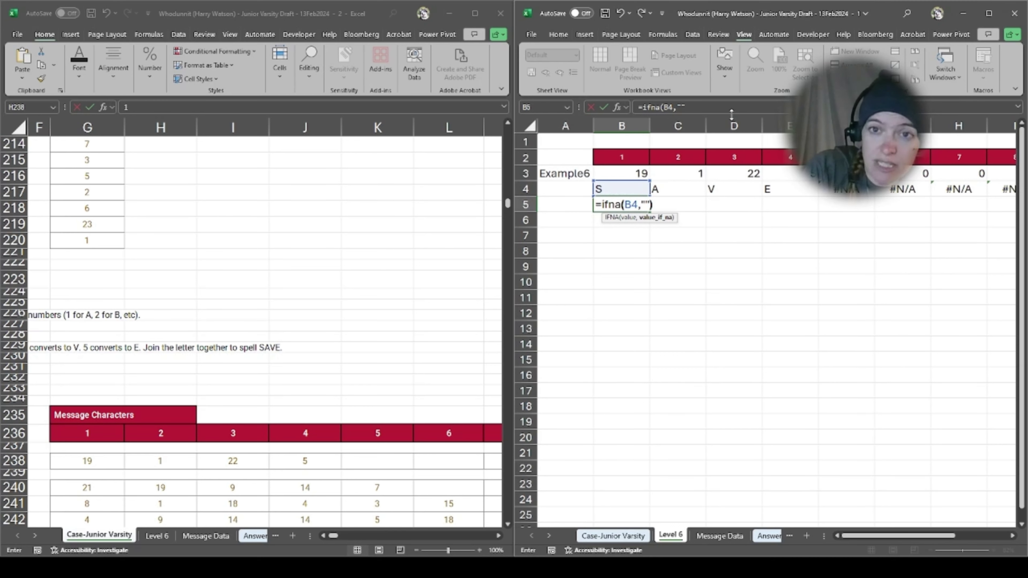
key(Return)
Step: Copy the IFNA formula from B5 across row 5 to K5
key(Up)
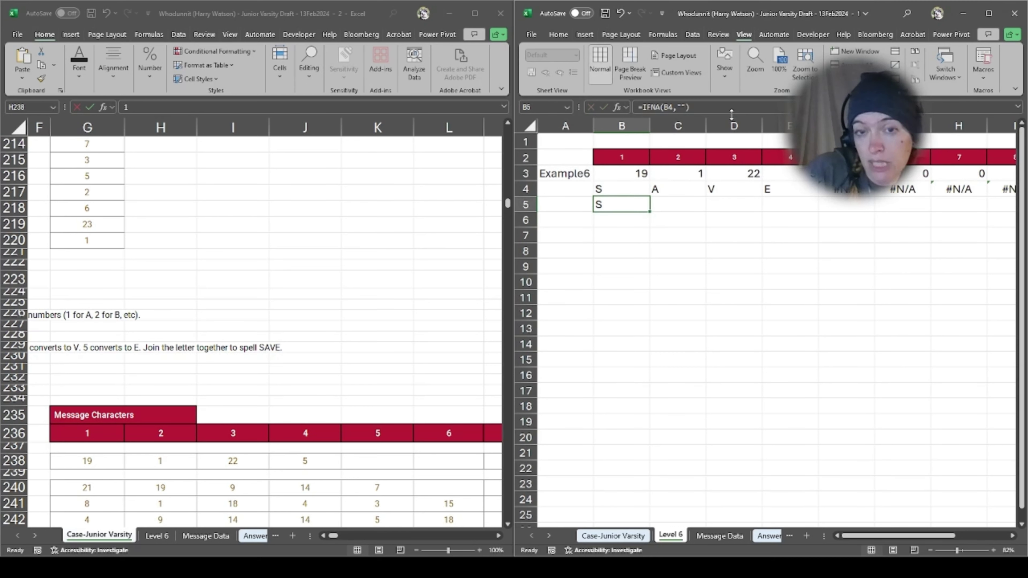
key(ctrl+c)
key(Up)
key(Right)
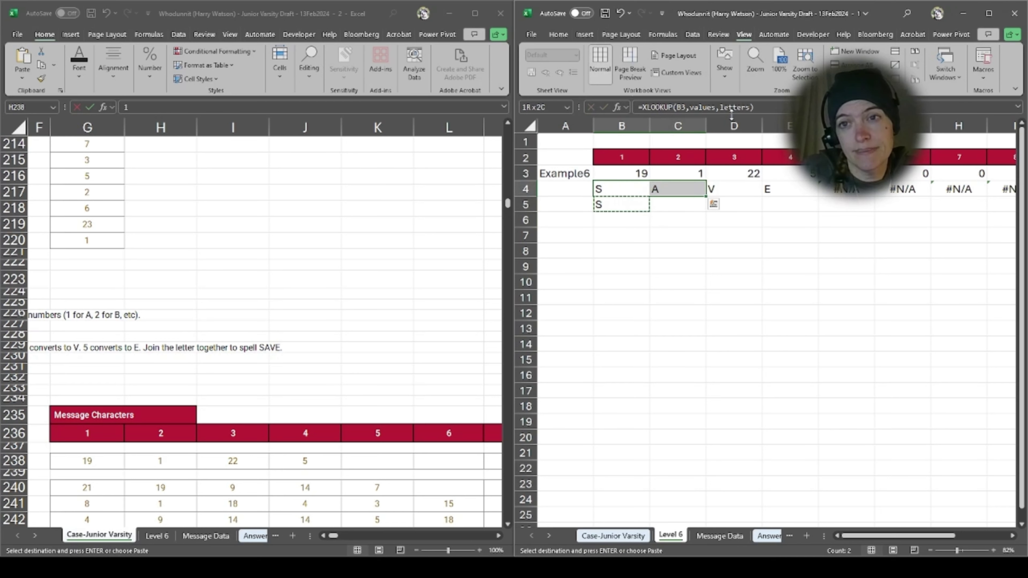
key(ctrl+Right)
key(Down)
key(ctrl+shift+Left)
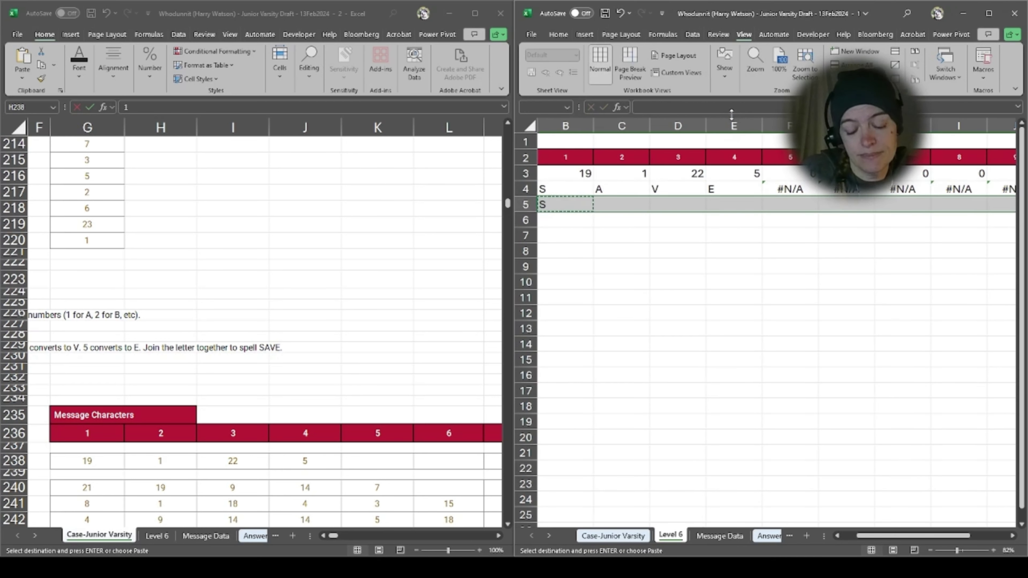
key(ctrl+v)
key(Left)
key(ctrl+Left)
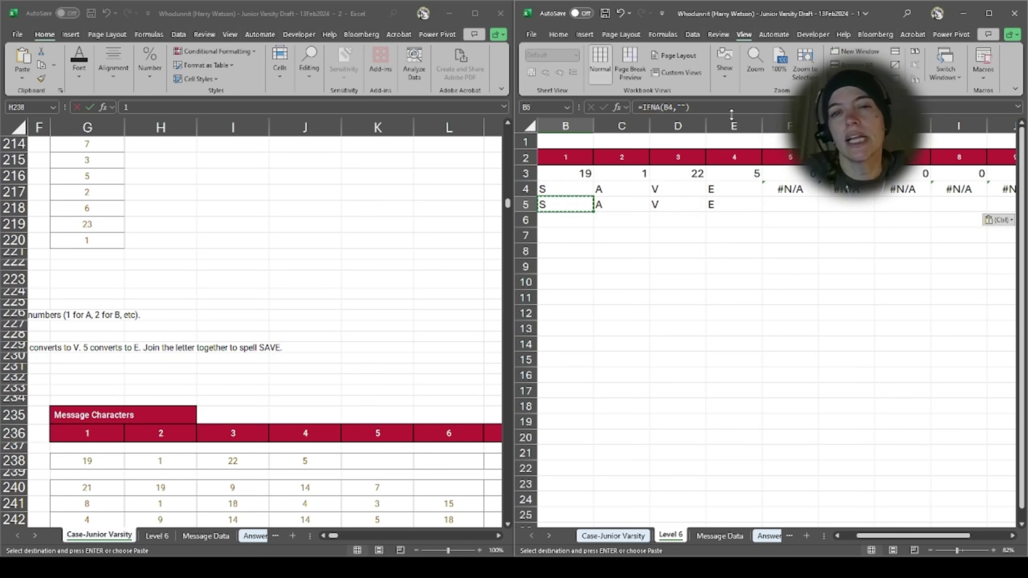
Step: In B6, enter =TEXTJOIN("",TRUE,B5:K5) to join the decoded letters into one word
key(Left)
key(Right)
key(Down)
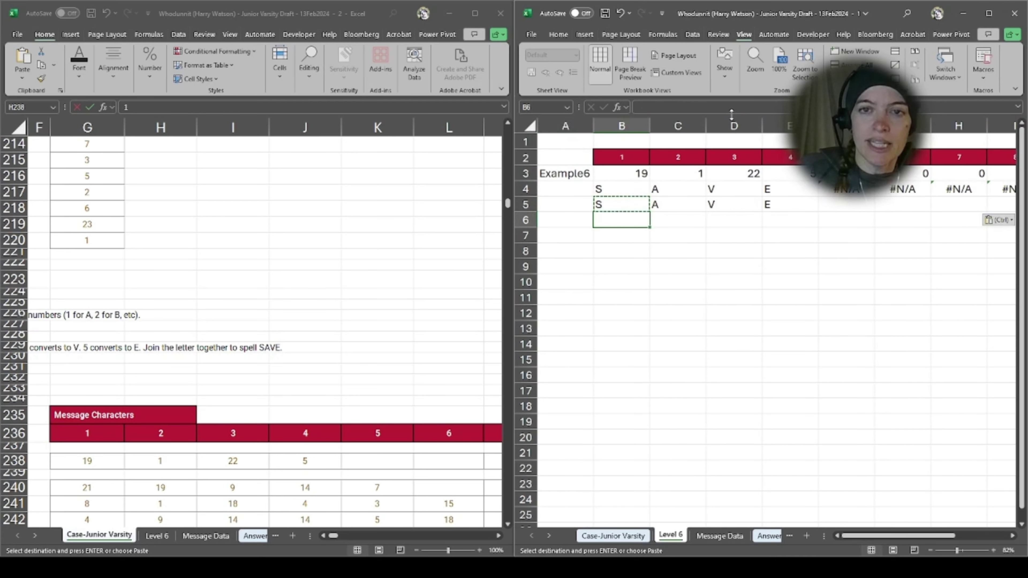
text(=text)
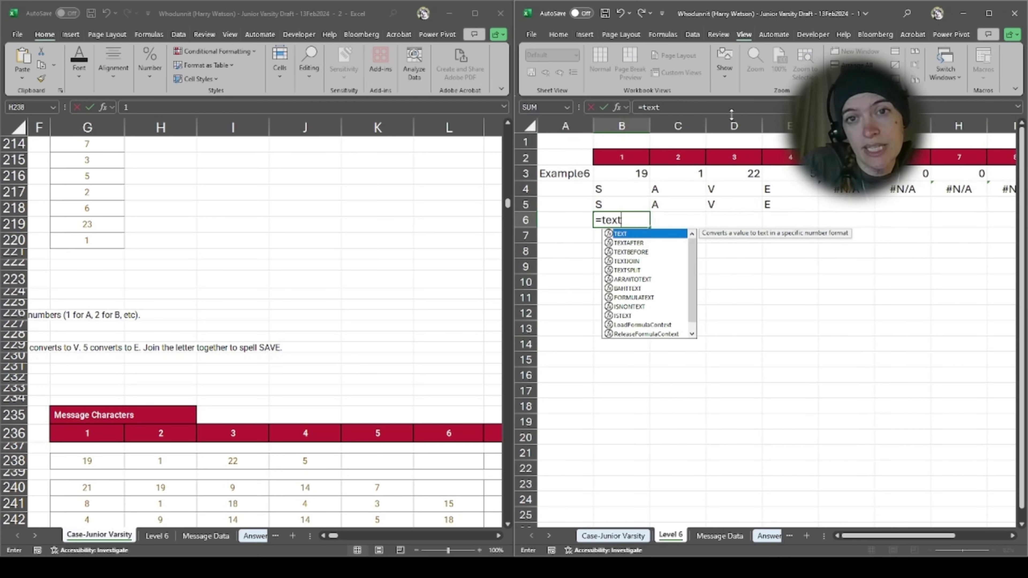
text(join)
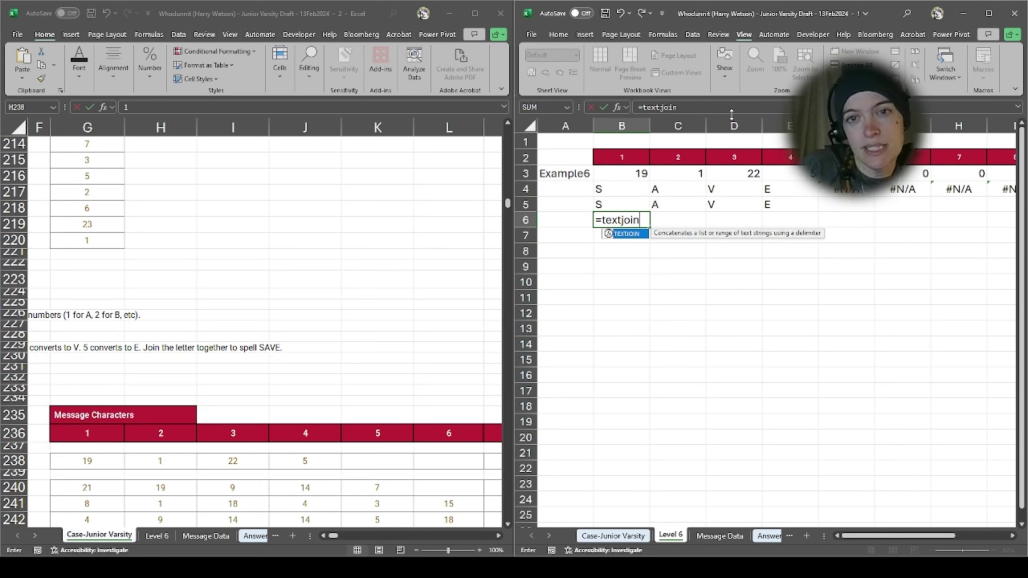
text(()
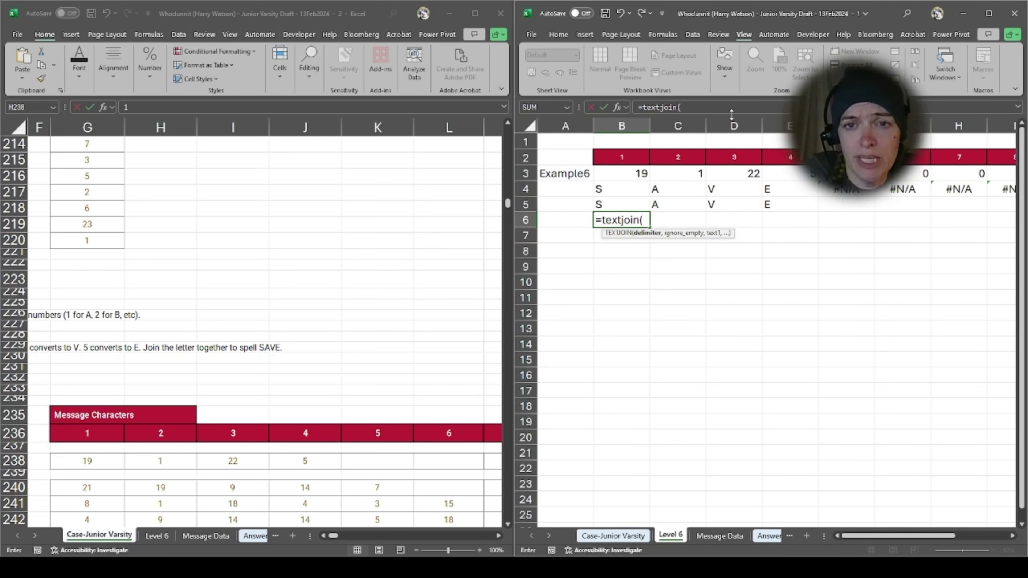
key(Up)
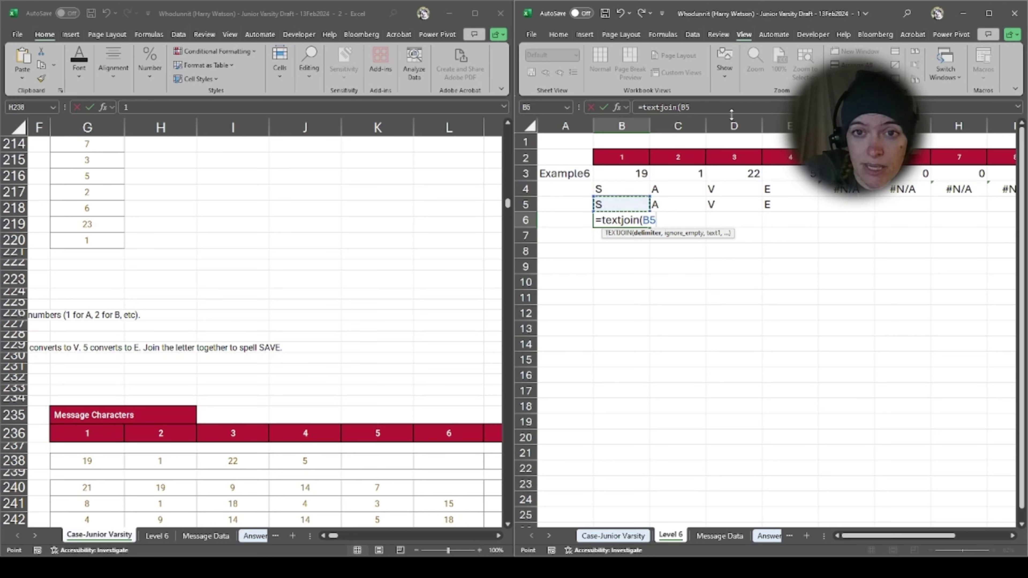
text("")
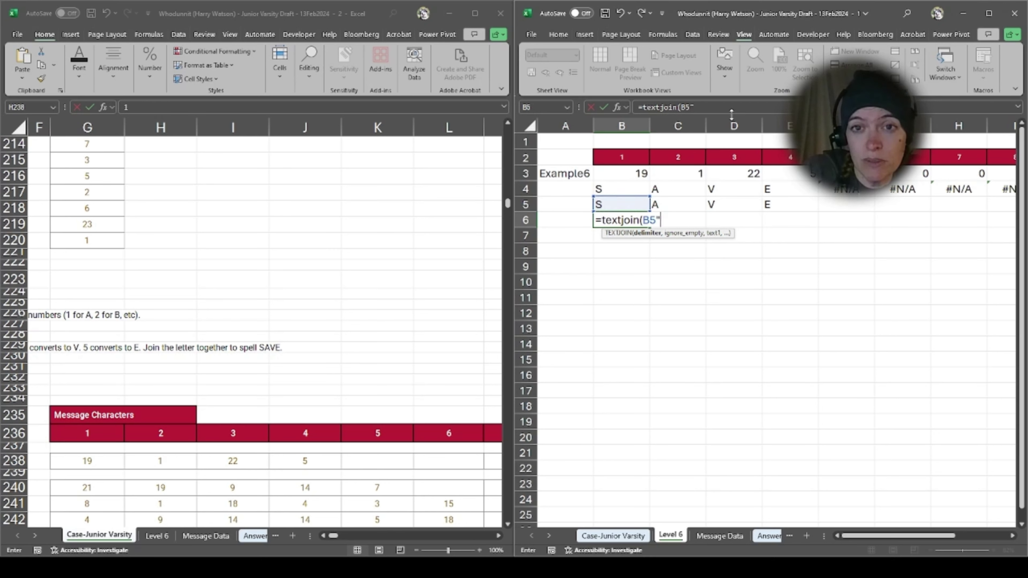
key(BackSpace)
key(BackSpace)
key(BackSpace)
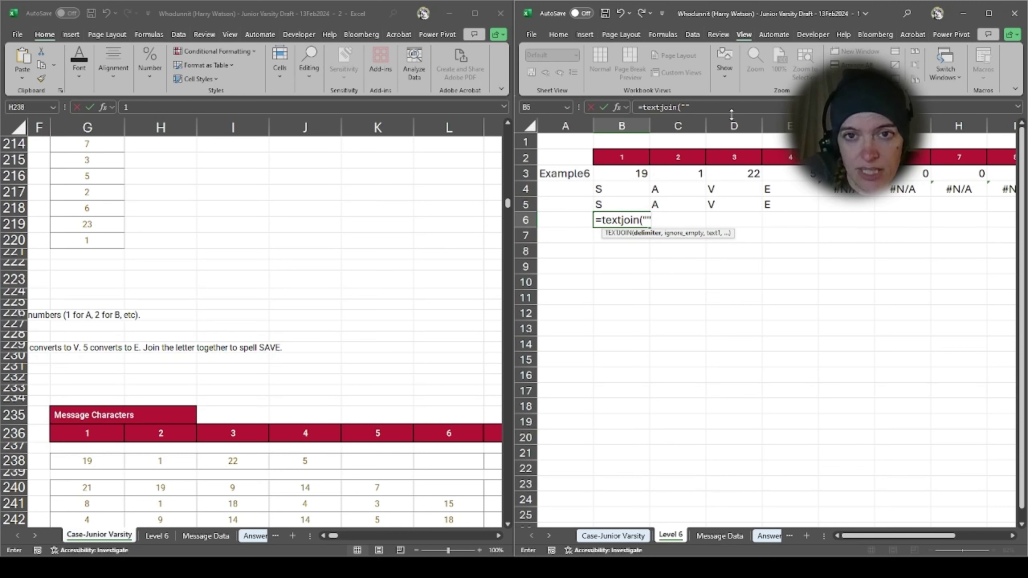
text(,)
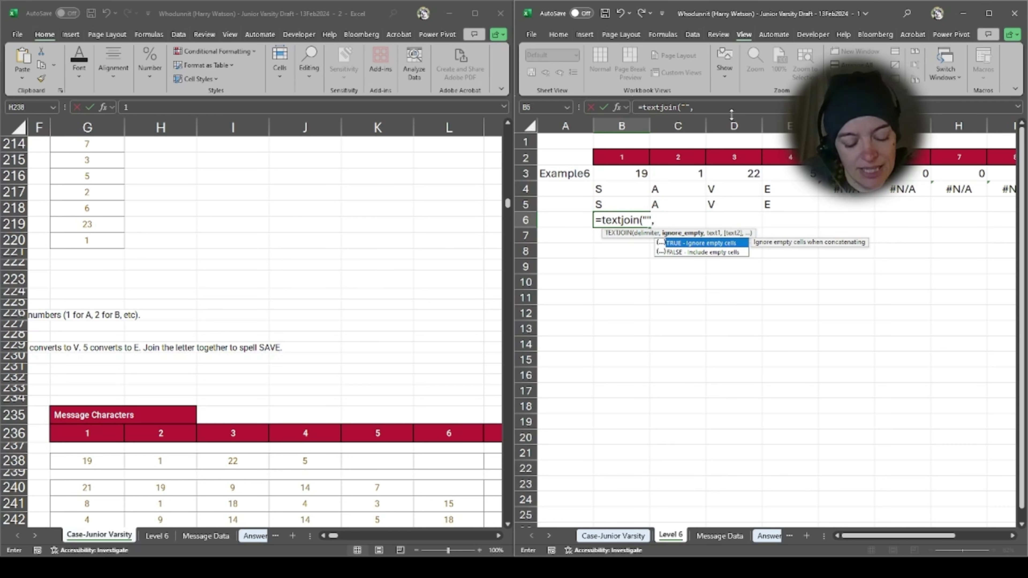
key(Tab)
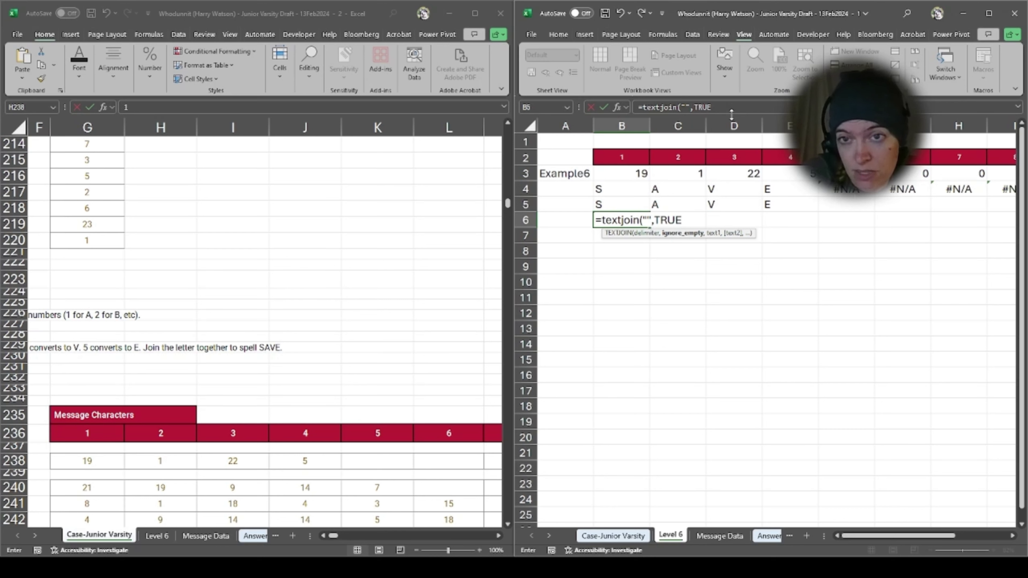
text(,,)
key(BackSpace)
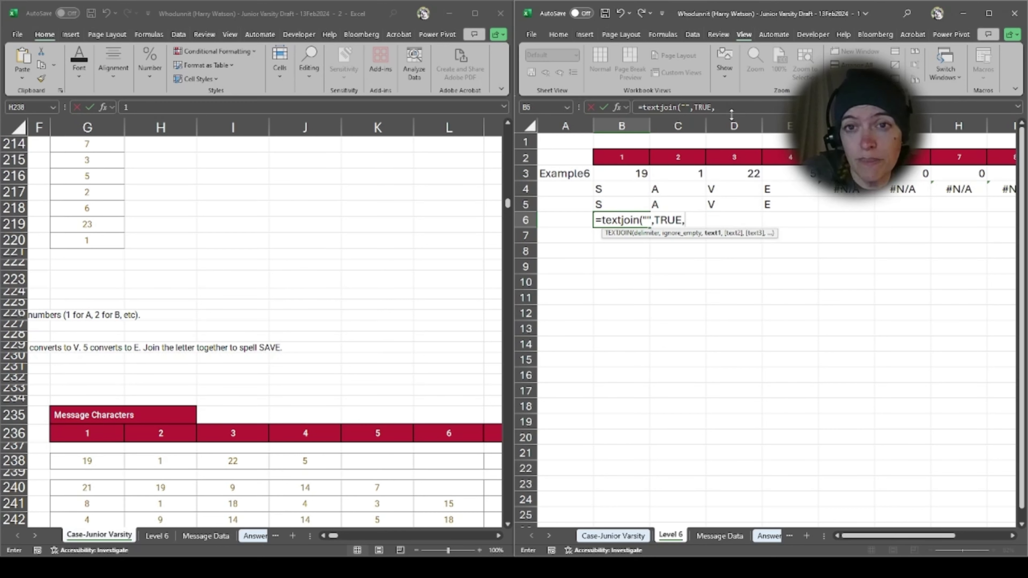
key(Up)
key(shift+Right)
key(shift+Right)
key(shift+Right)
key(shift+Right)
key(shift+Right)
key(shift+Right)
key(shift+Right)
key(shift+Right)
key(shift+Right)
key(Return)
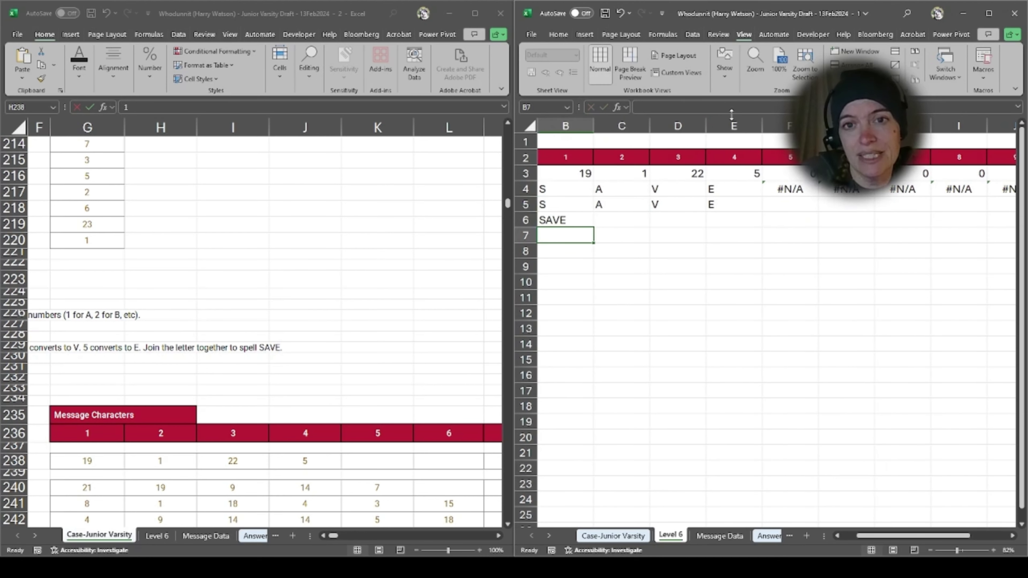
key(Up)
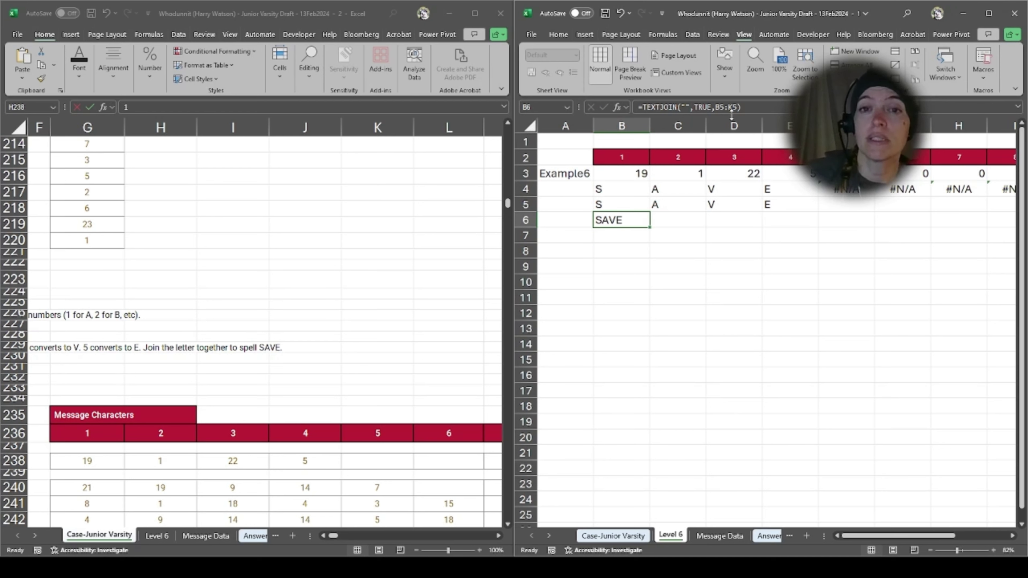
Step: In B8, enter =XLOOKUP(A3,'Case-Junior Varsity'!B:B,'Case-Junior Varsity'!G:P) to return all message characters with one formula
key(Down)
key(Down)
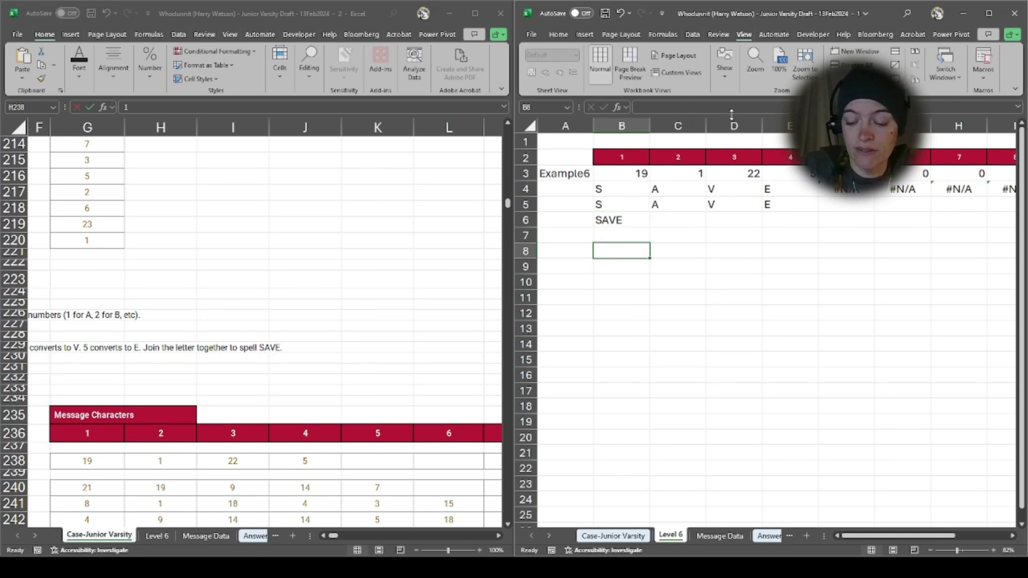
text(=xloo)
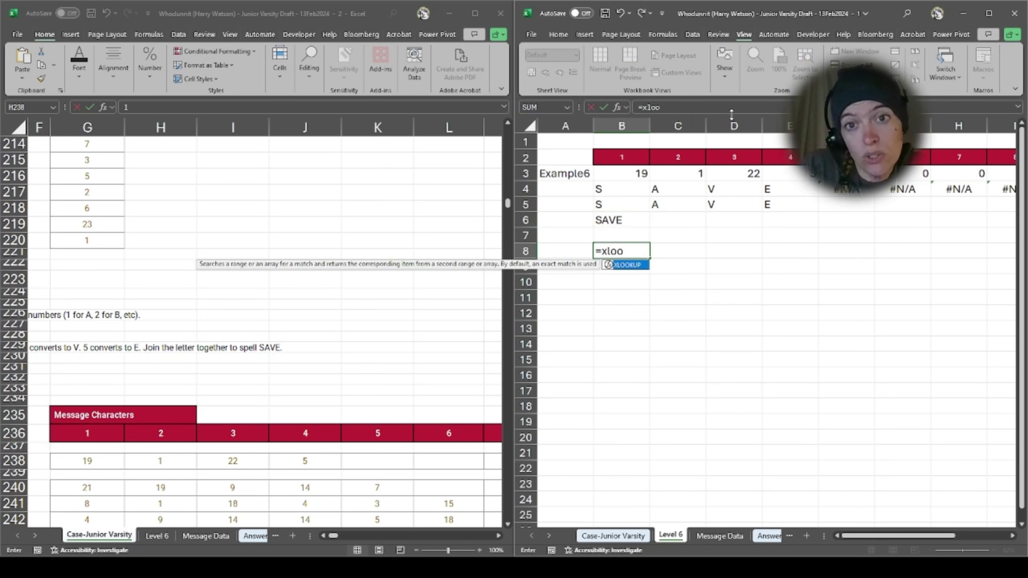
text(kup()
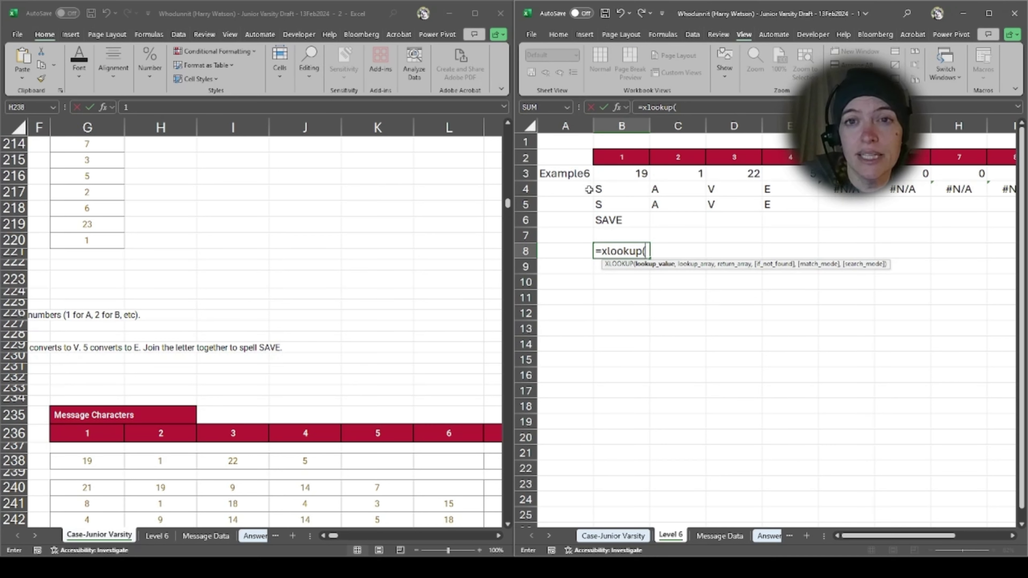
click(575, 175)
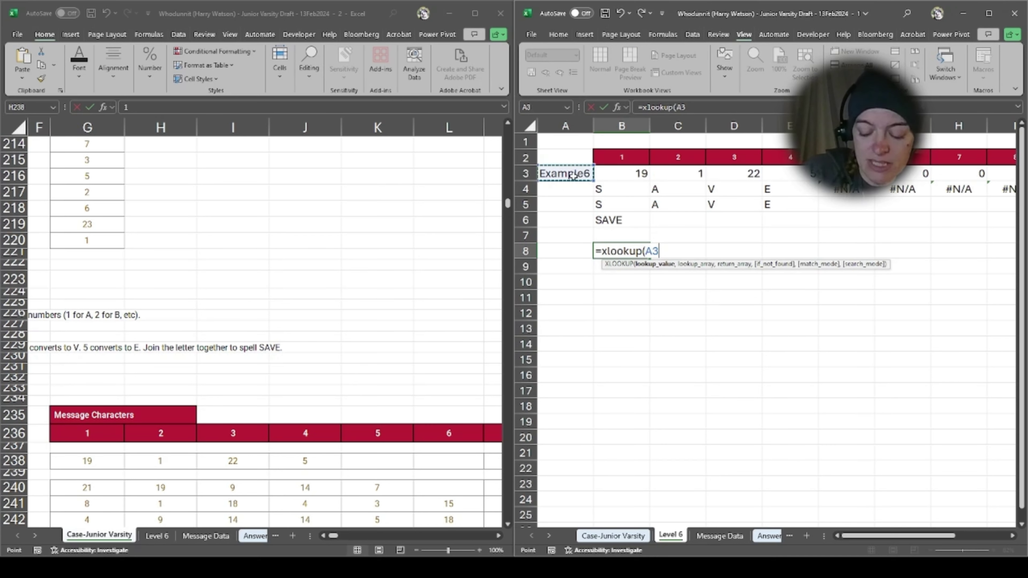
text(,)
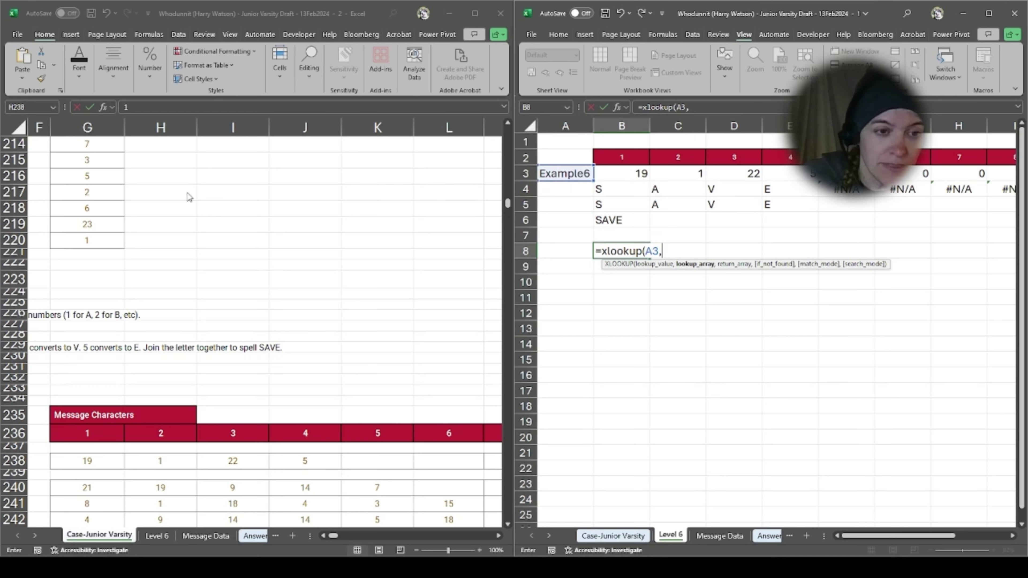
click(323, 536)
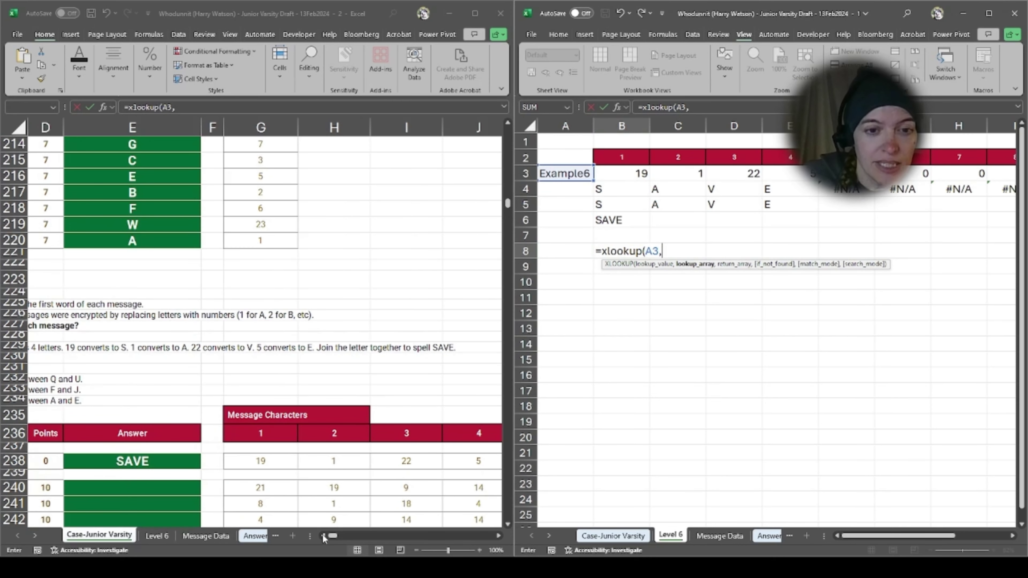
click(322, 536)
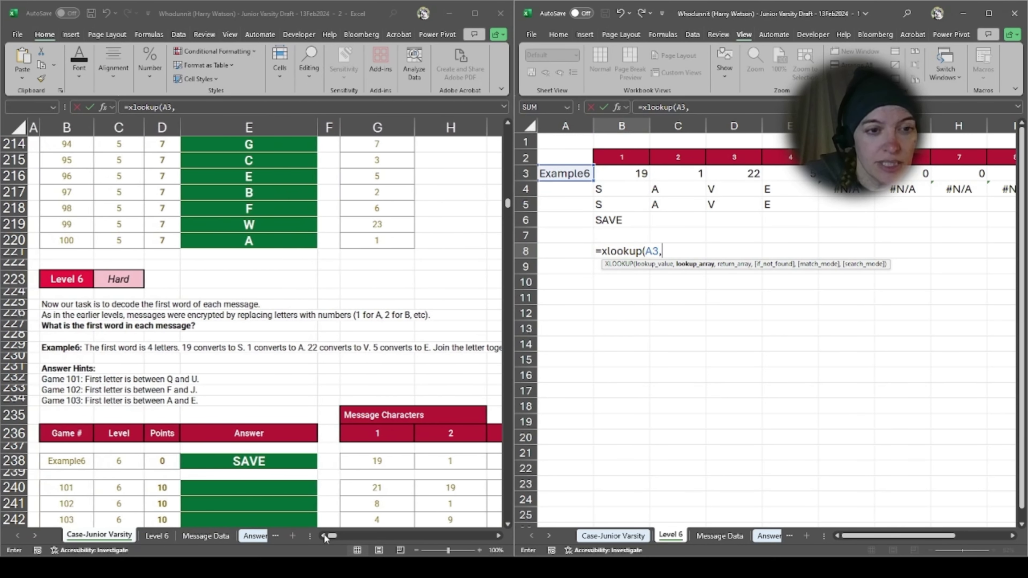
click(65, 128)
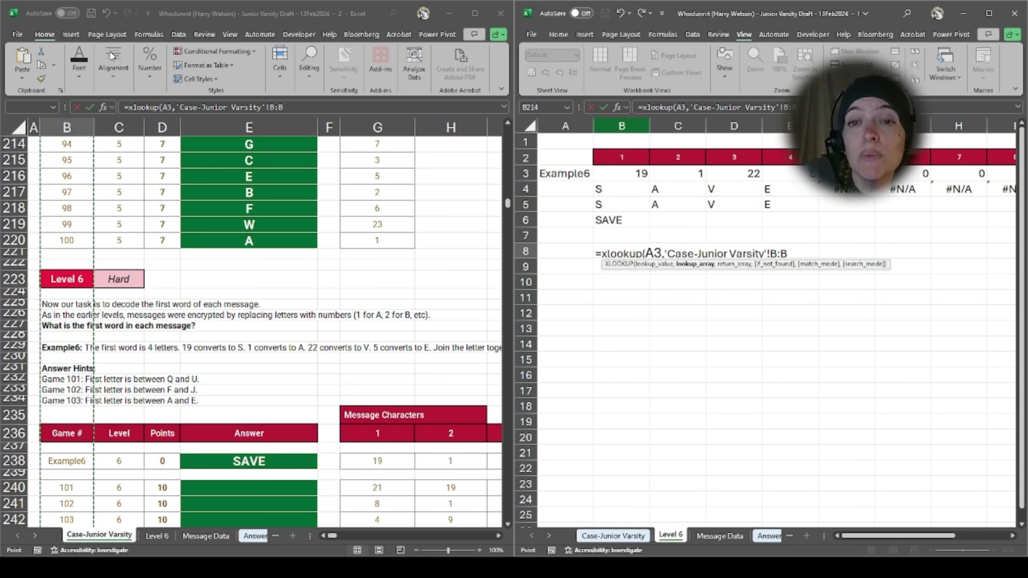
text(,)
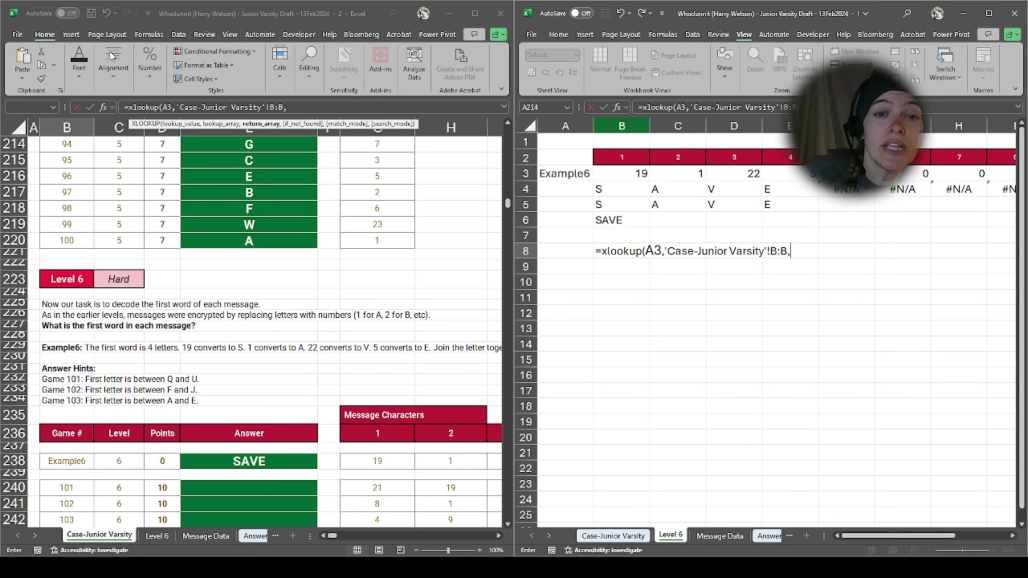
drag(383, 129, 277, 126)
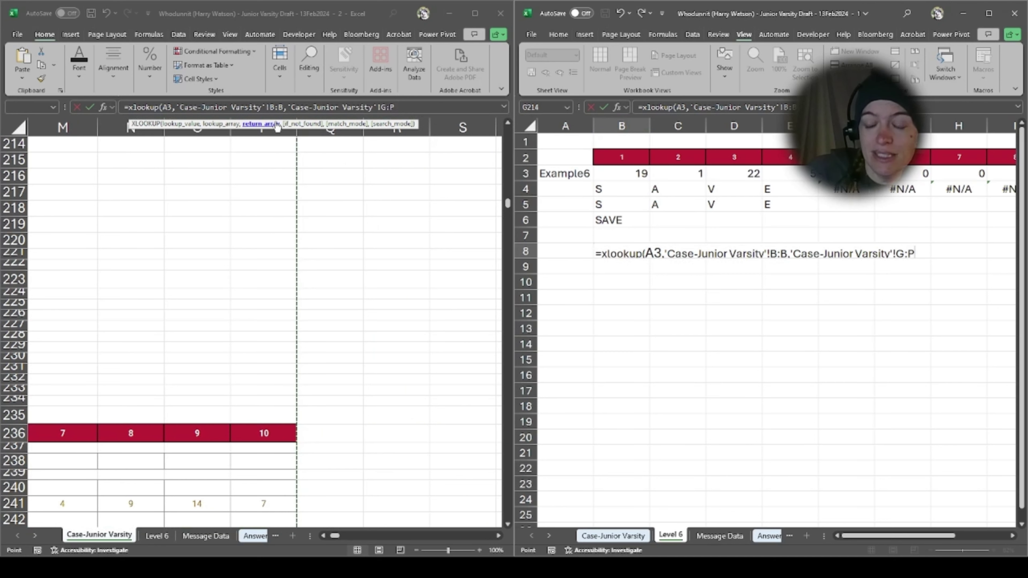
key(Return)
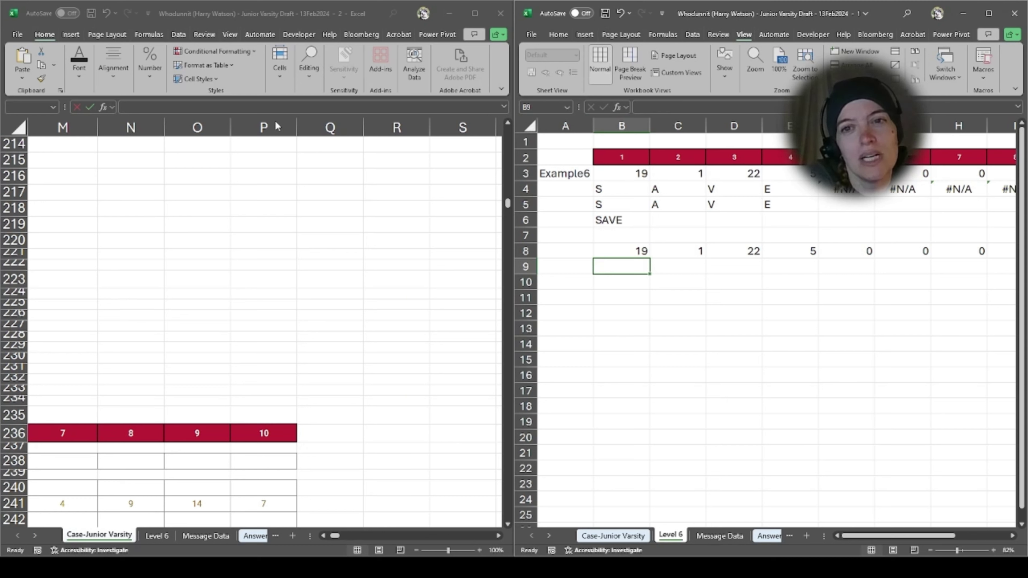
Step: Compare the individual XLOOKUP formulas in row 3 with the single spilling XLOOKUP in B8
key(Up)
key(Up)
key(Up)
key(Up)
key(Up)
key(Up)
key(Right)
key(Right)
key(Right)
key(Right)
key(Right)
key(Right)
key(Left)
key(Left)
key(Left)
key(Left)
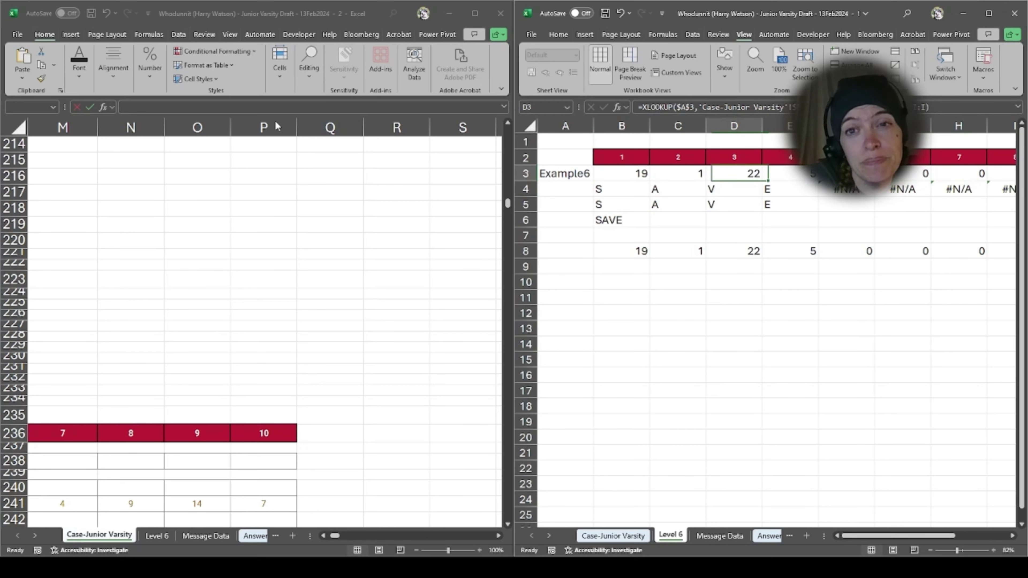
key(Up)
key(Down)
key(Down)
key(Down)
key(Down)
key(Down)
key(Down)
key(Down)
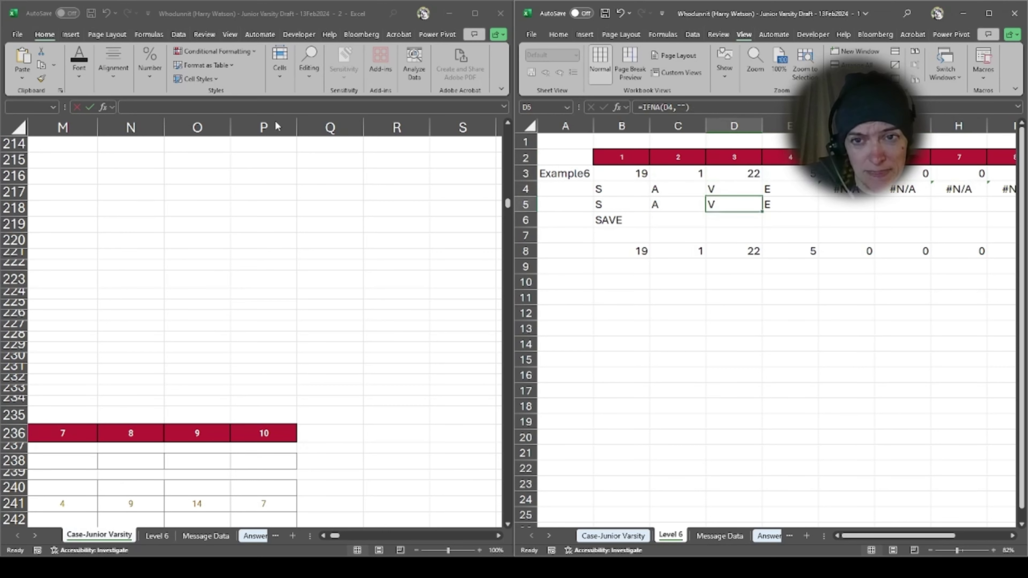
key(Up)
key(Left)
key(Left)
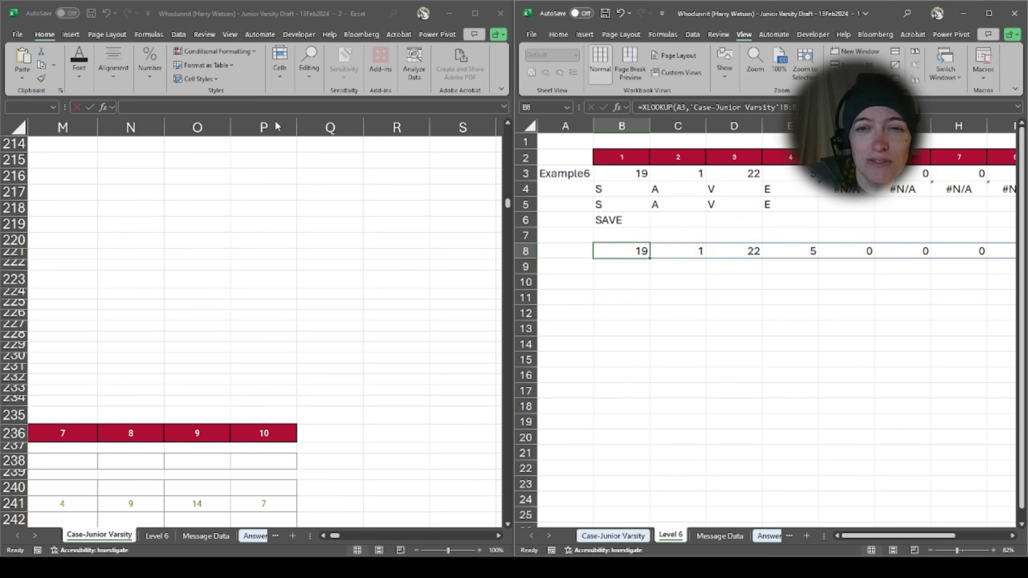
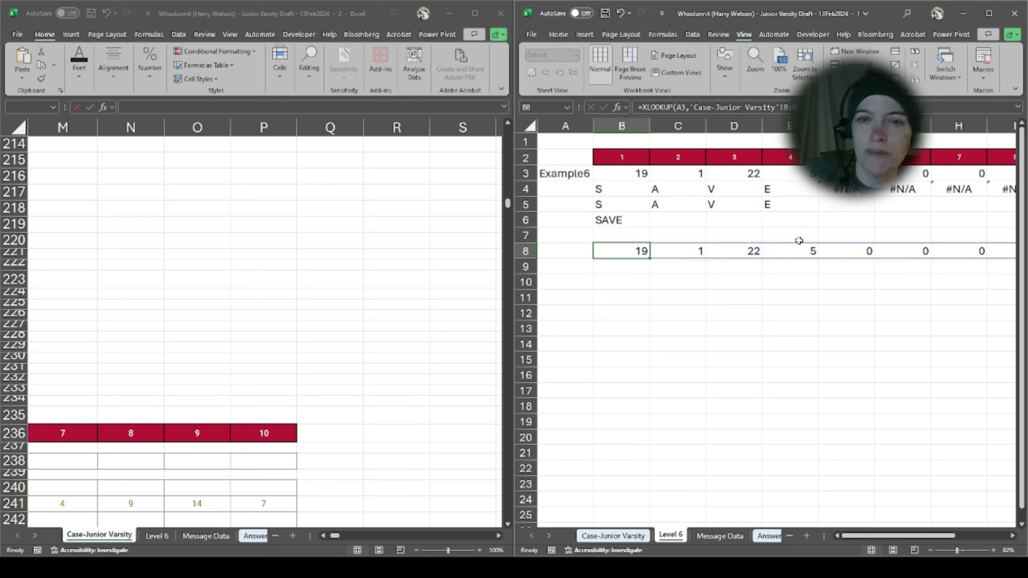
click(635, 268)
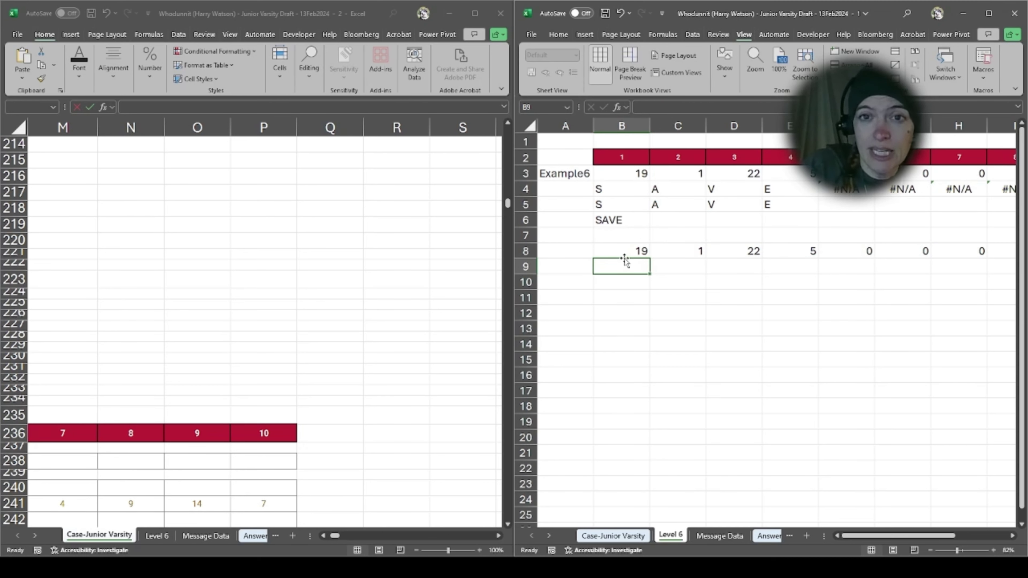
text(=)
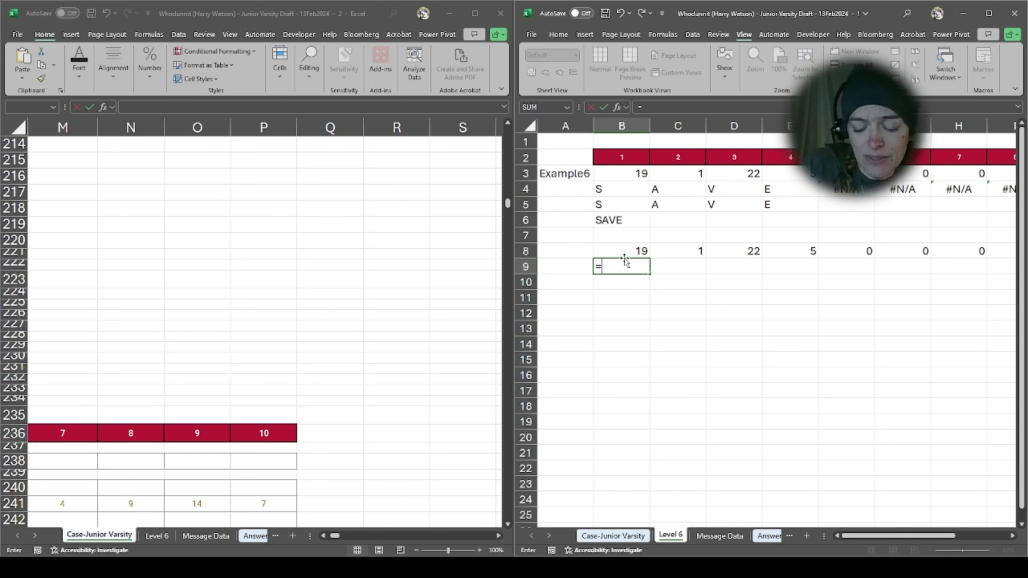
key(Escape)
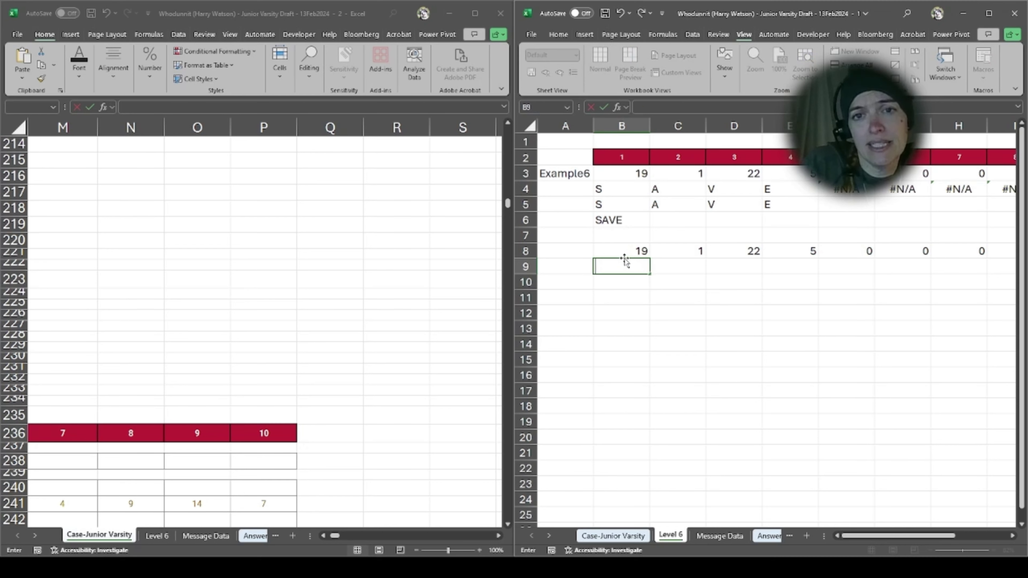
key(Up)
key(ctrl+c)
click(627, 263)
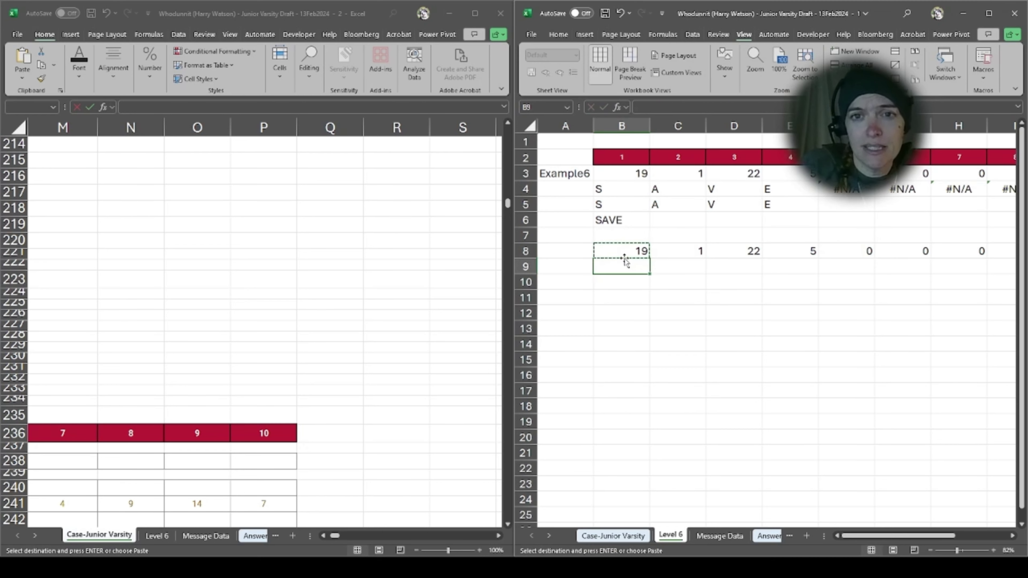
text(=)
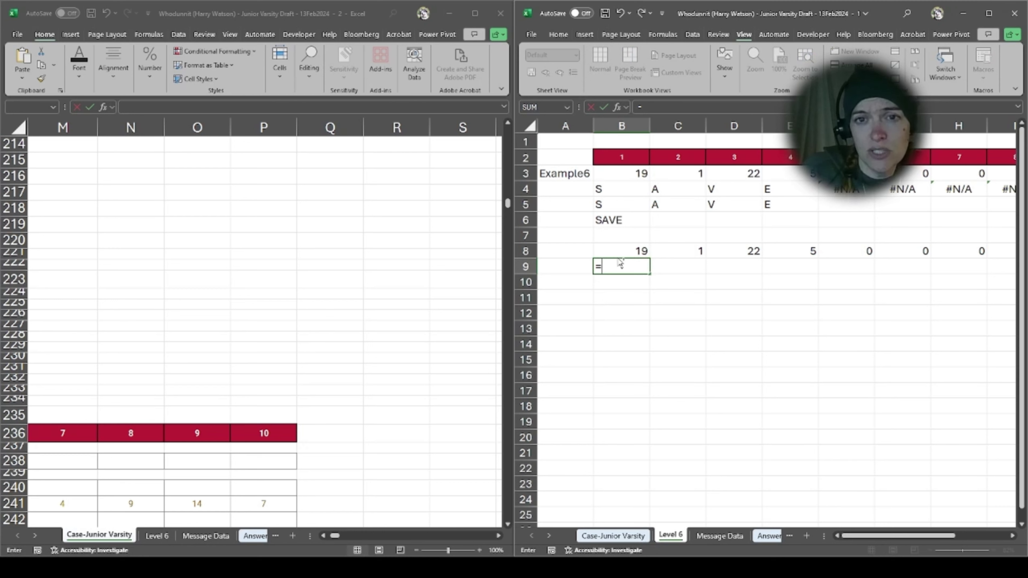
key(BackSpace)
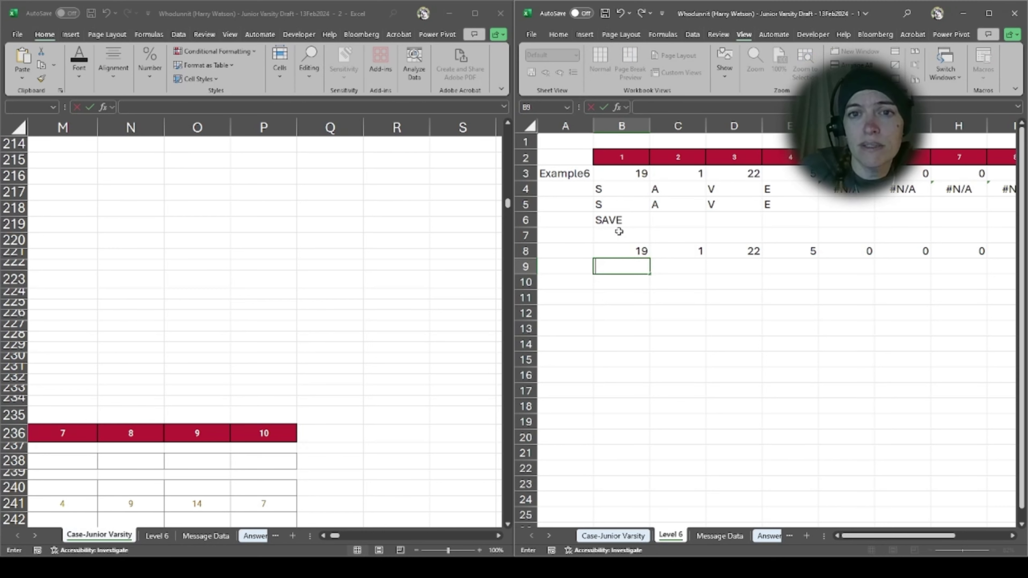
Step: Copy the XLOOKUP formula from B8 into B9 and point its lookup value back to A3
click(624, 248)
key(ctrl+c)
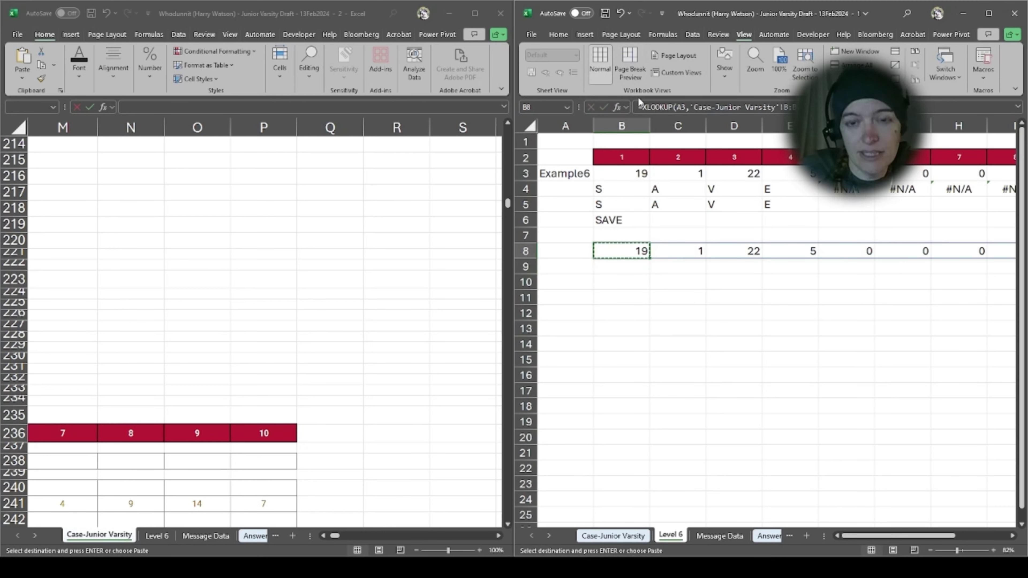
click(624, 266)
key(ctrl+v)
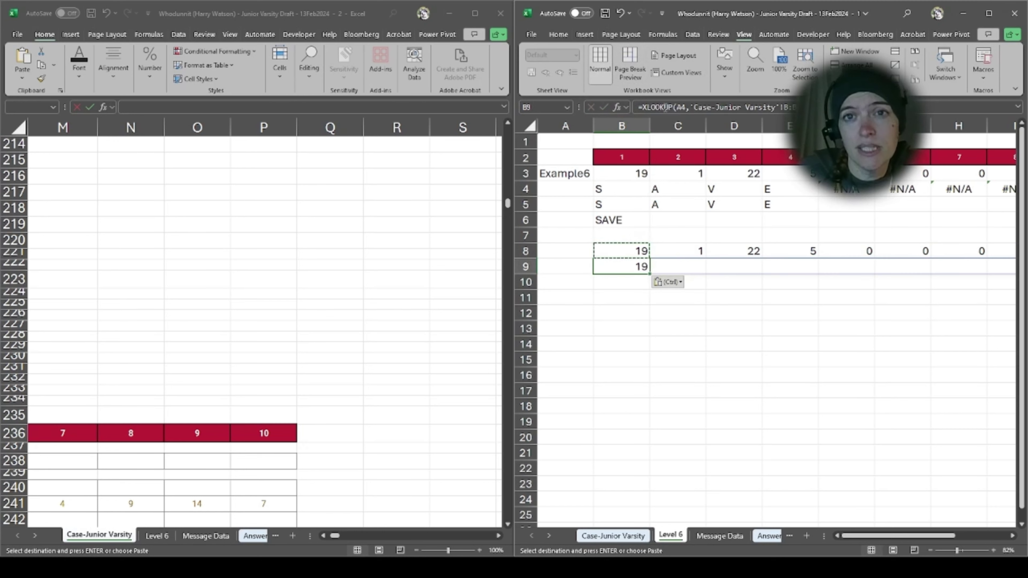
click(665, 108)
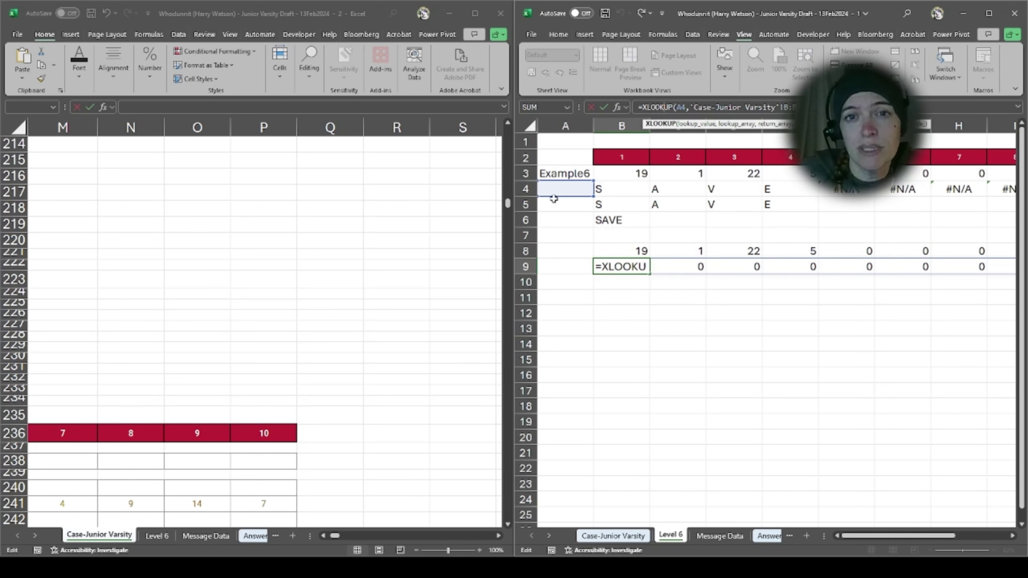
click(560, 178)
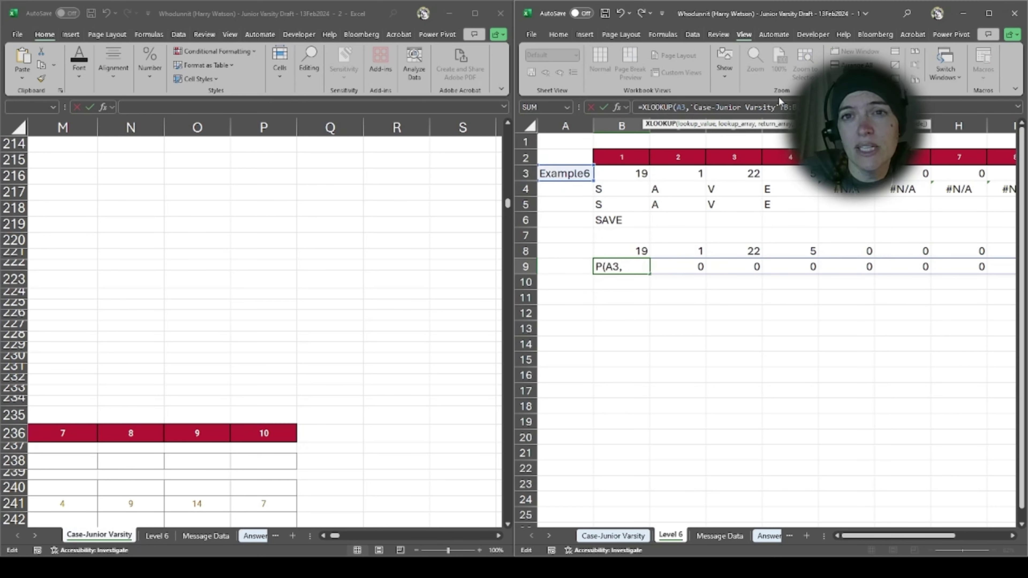
Step: Nest B9's formula as the lookup value of an outer XLOOKUP that searches values and returns letters
click(741, 107)
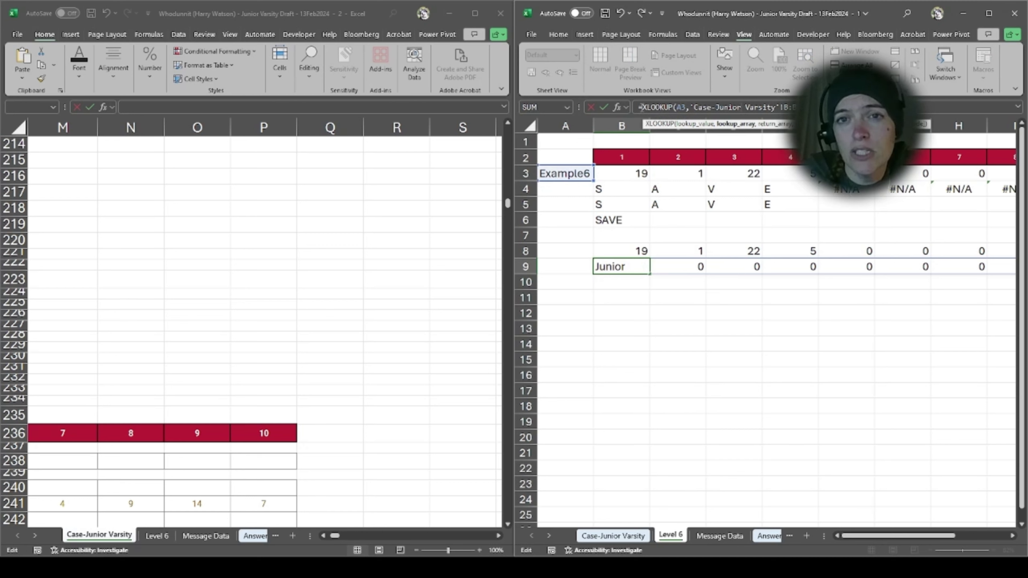
click(696, 103)
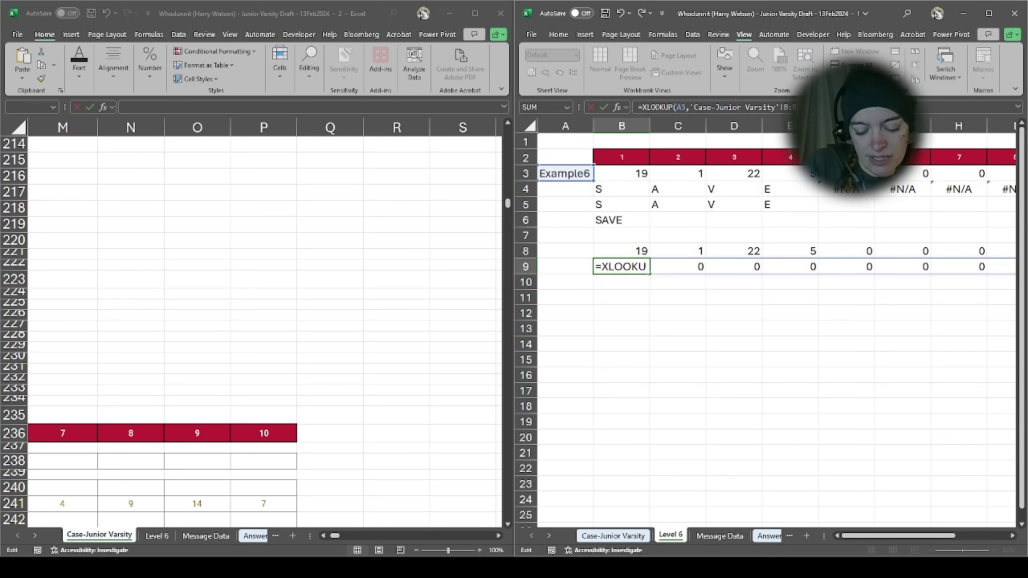
text(xlo)
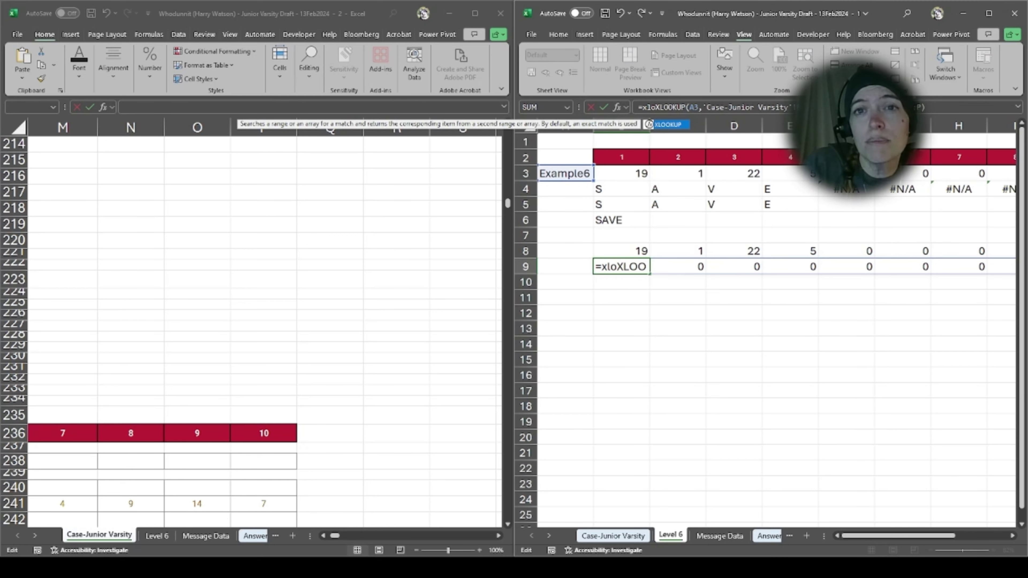
text(okup()
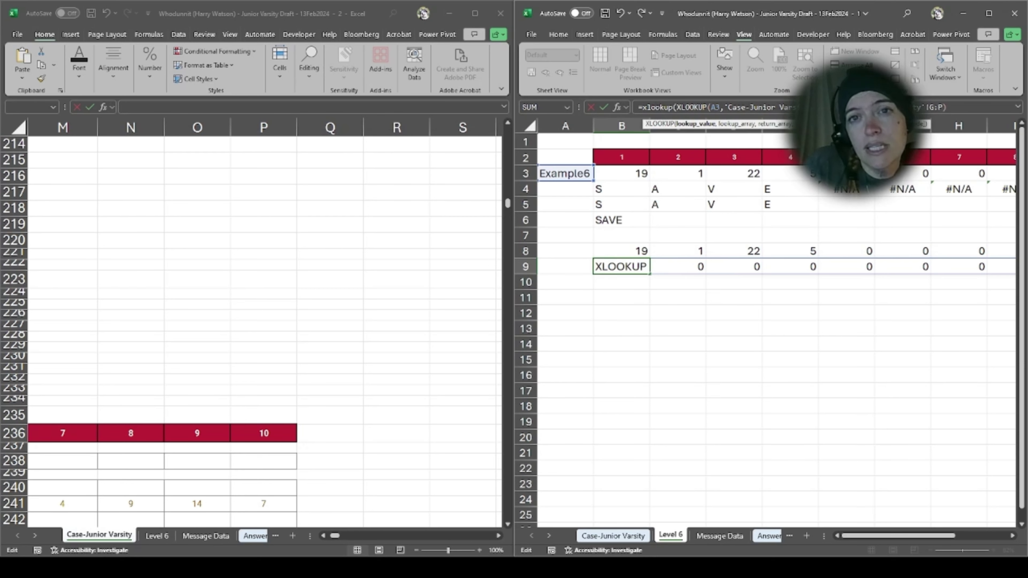
key(End)
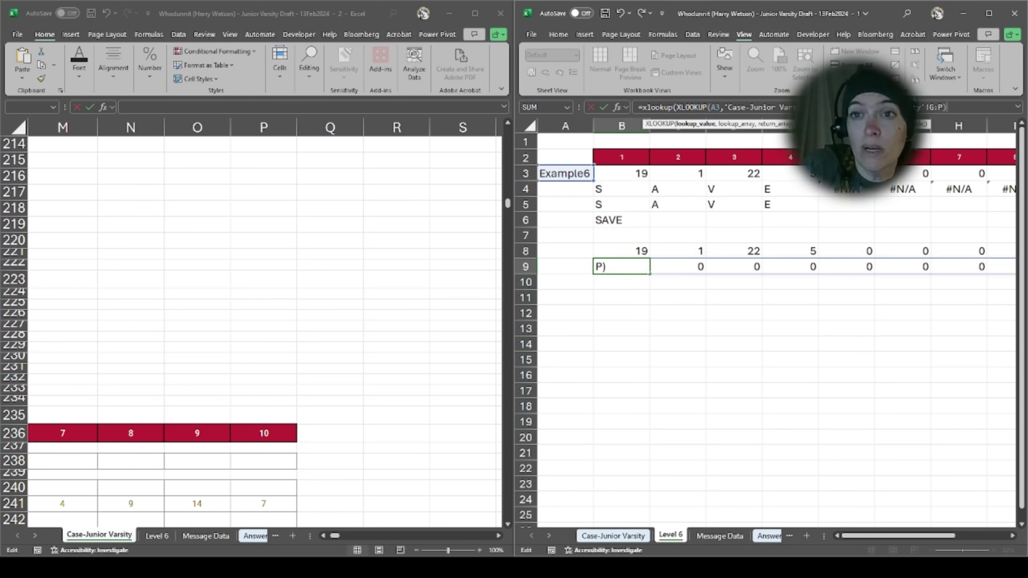
text(,)
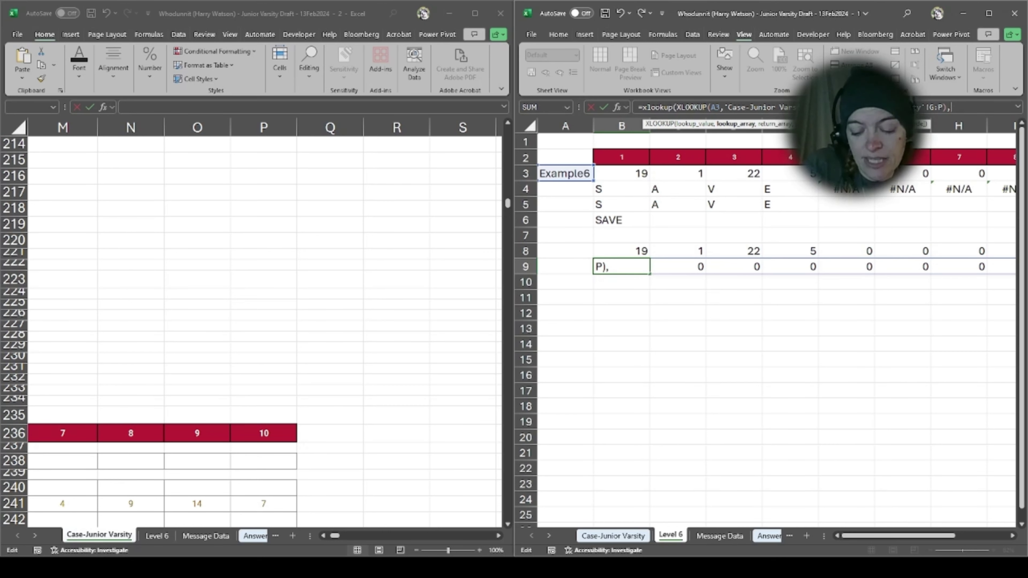
text(val)
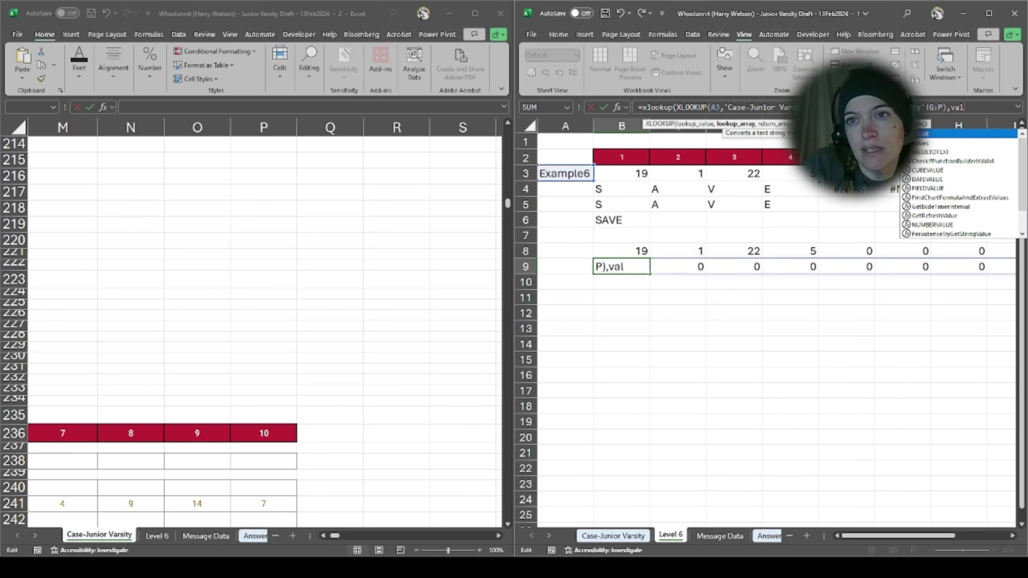
text(ues,letters)
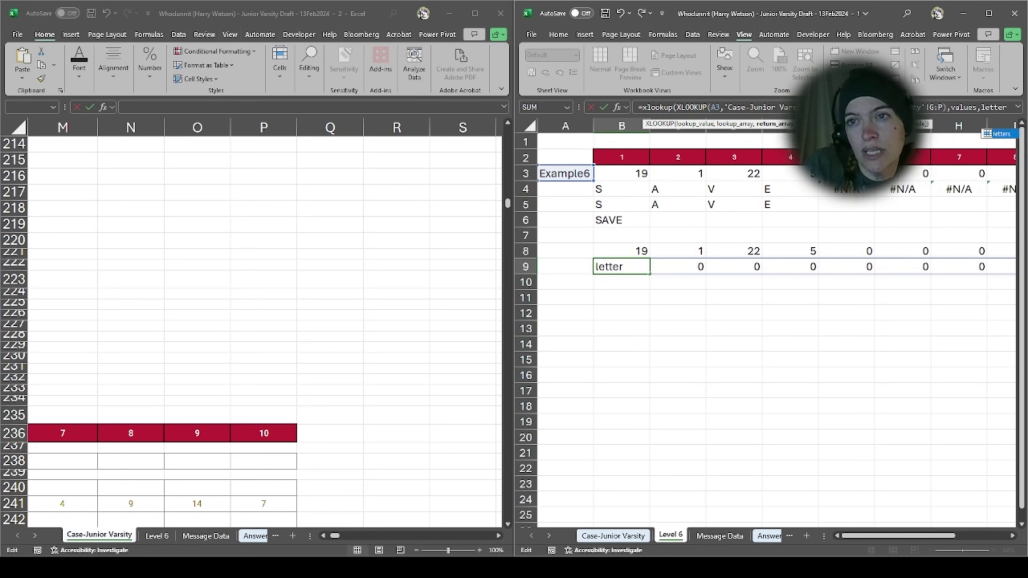
key(Return)
key(Up)
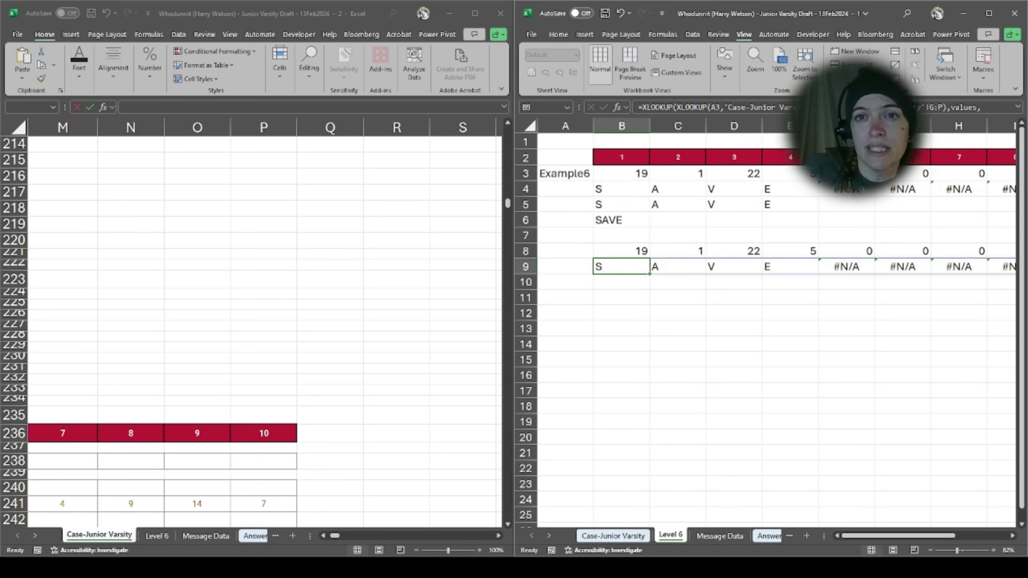
Step: Wrap B9's nested XLOOKUP in IFNA with an empty string as the fallback value
click(643, 107)
text(i)
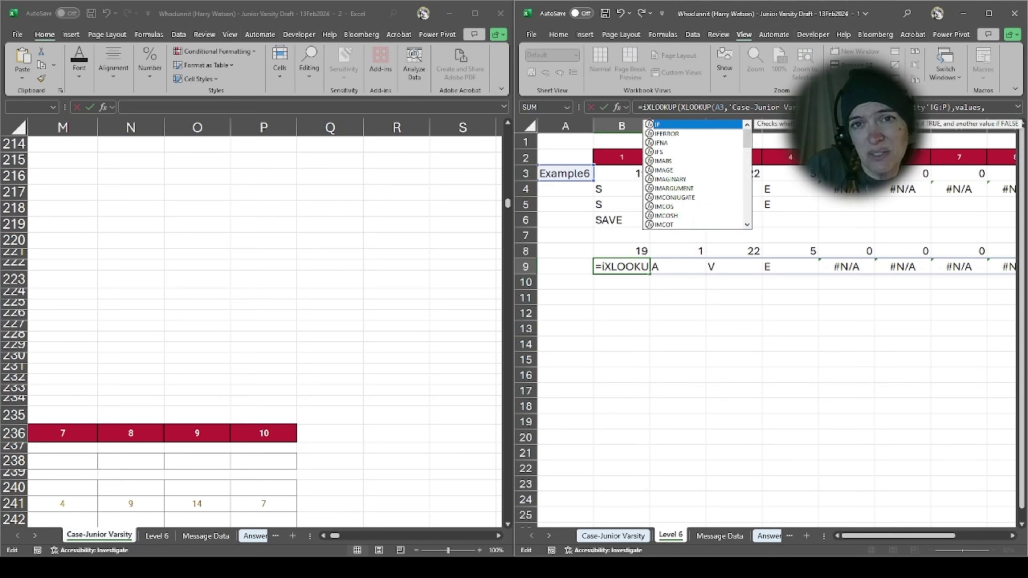
text(fna)
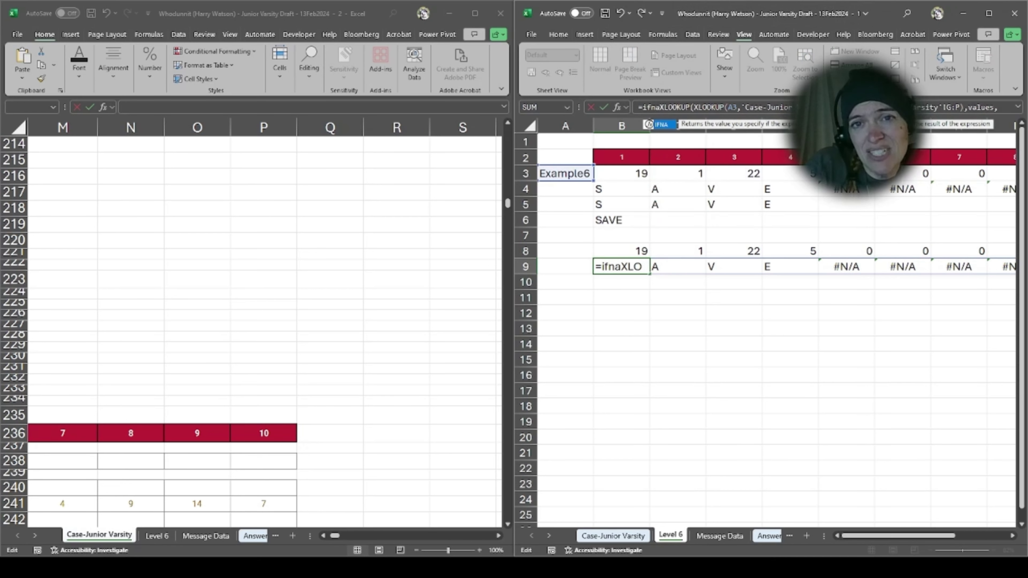
text(()
key(End)
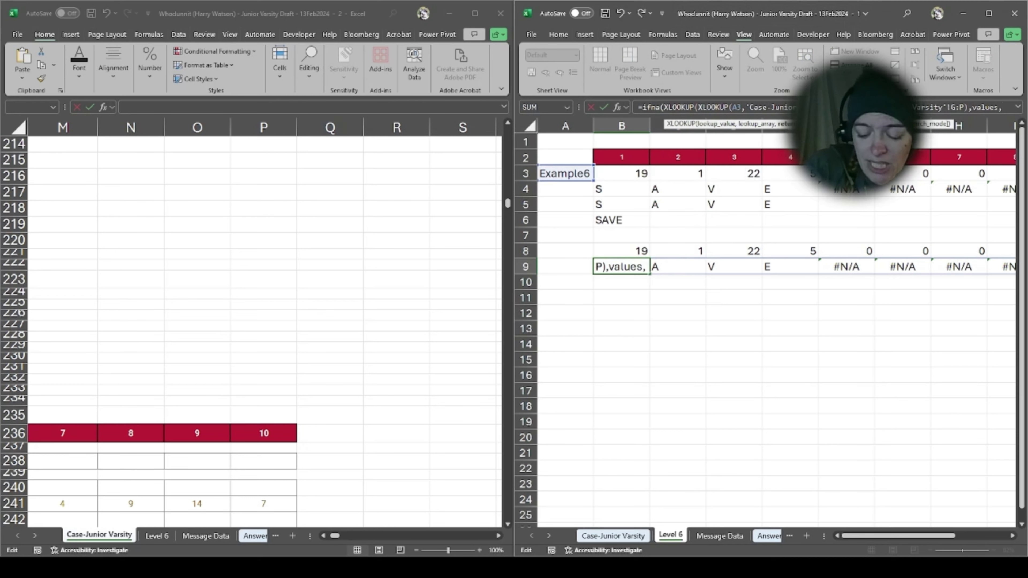
key(Right)
text("")
key(BackSpace)
key(BackSpace)
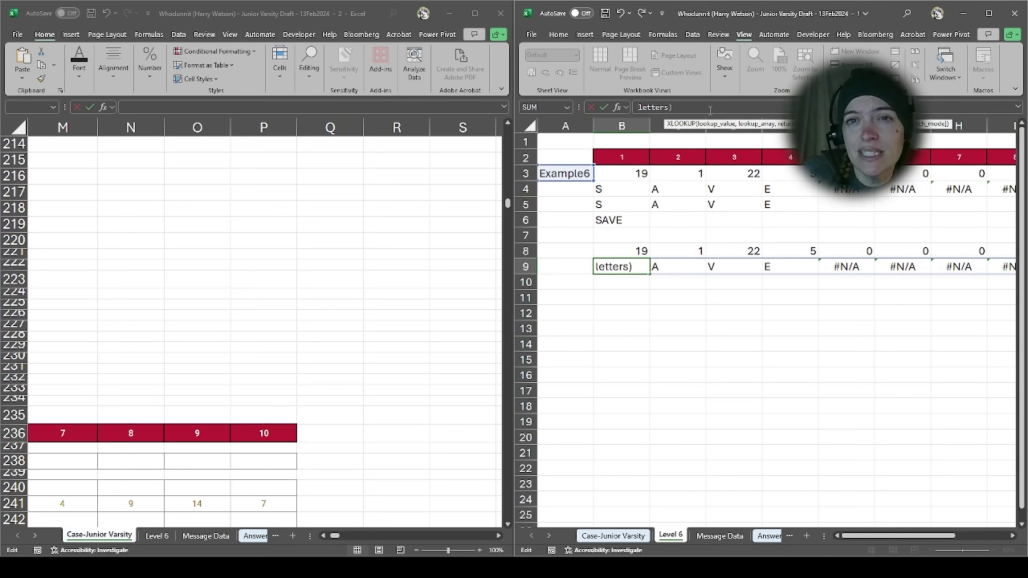
key(End)
text(,")
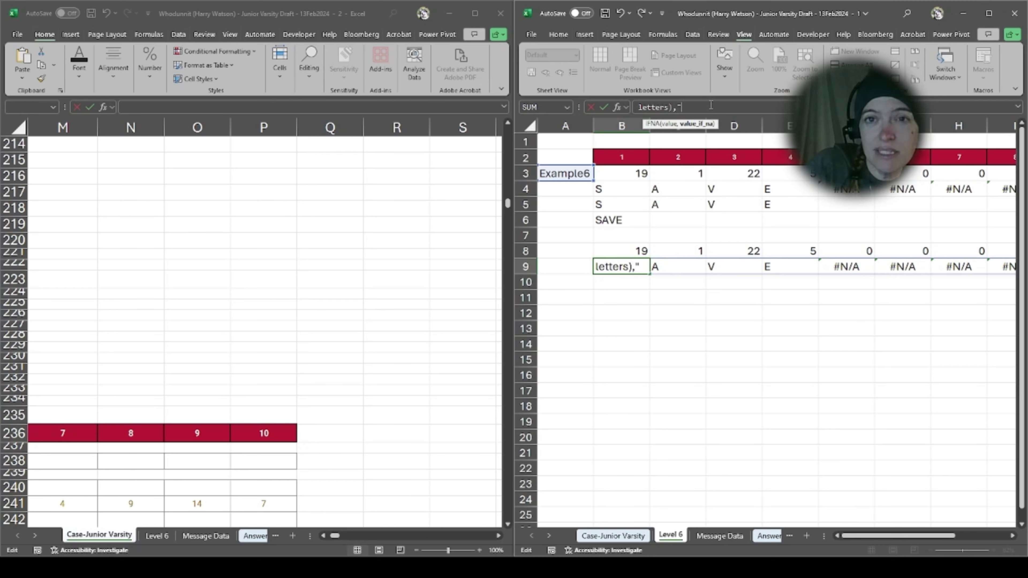
text(")
key(Return)
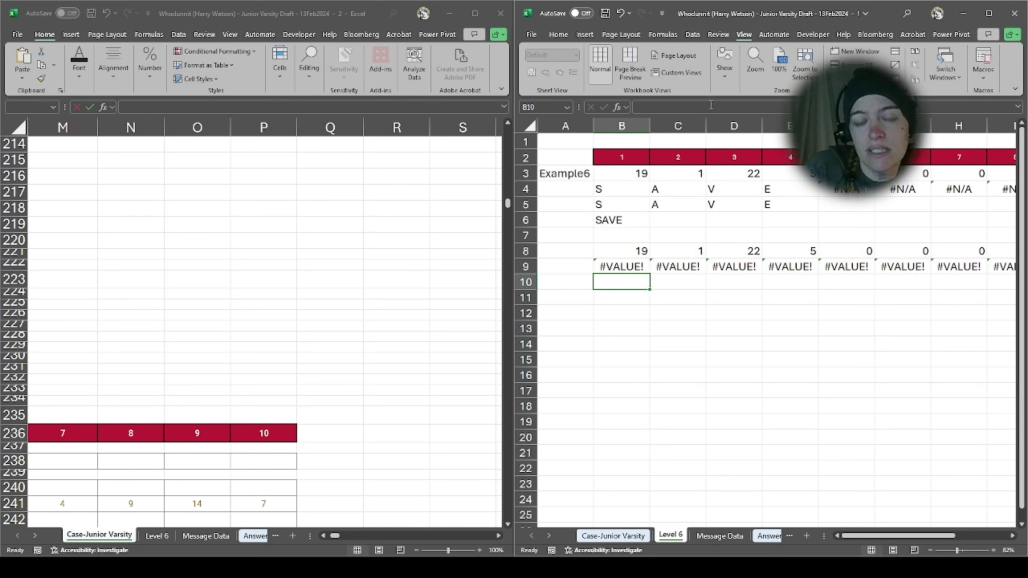
Step: Enlarge the formula bar to show B9's full formula and remove the extra comma between values and letters
key(Up)
key(ctrl+c)
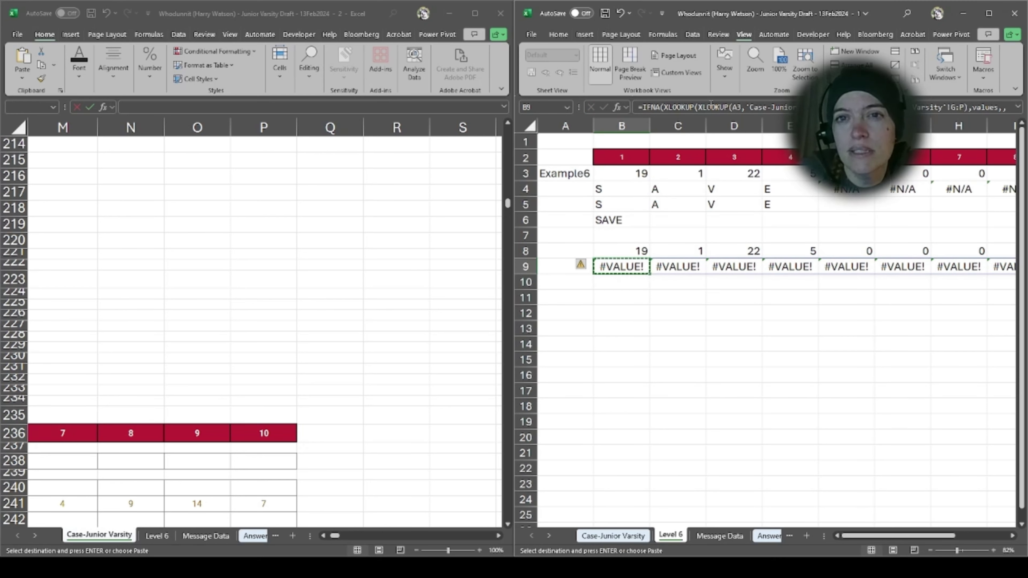
click(661, 314)
click(625, 263)
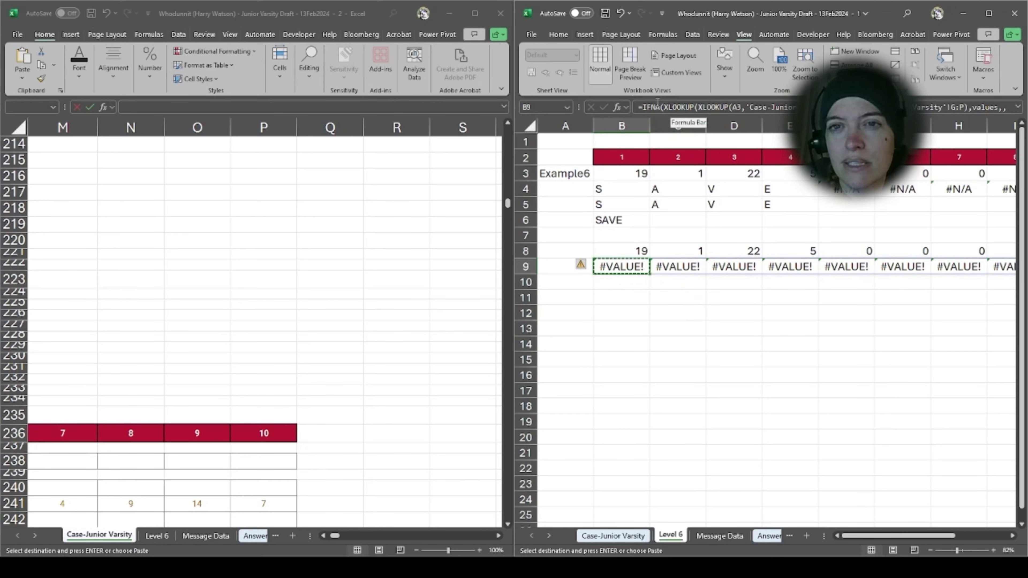
click(654, 106)
key(End)
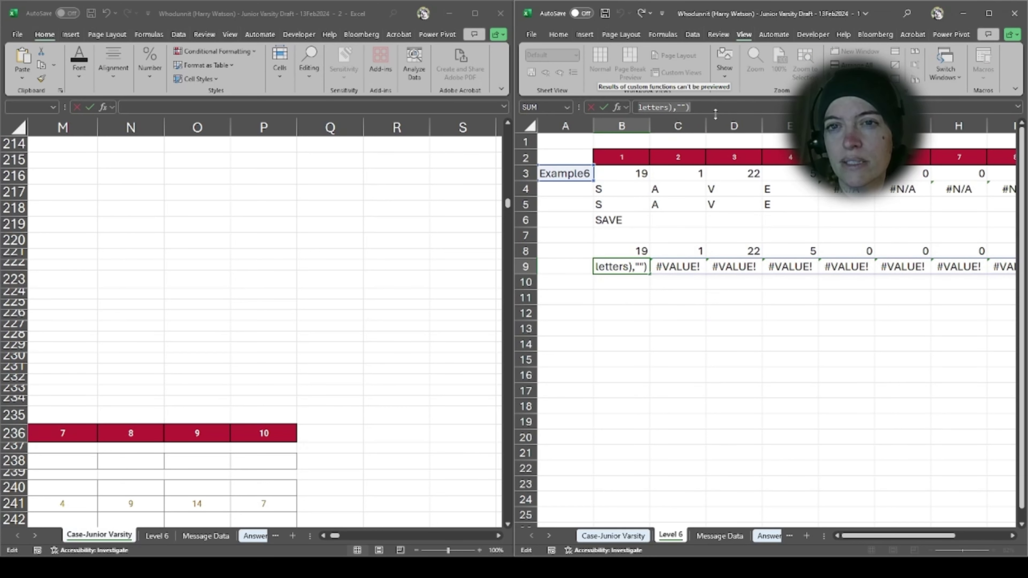
drag(717, 114, 716, 139)
click(711, 124)
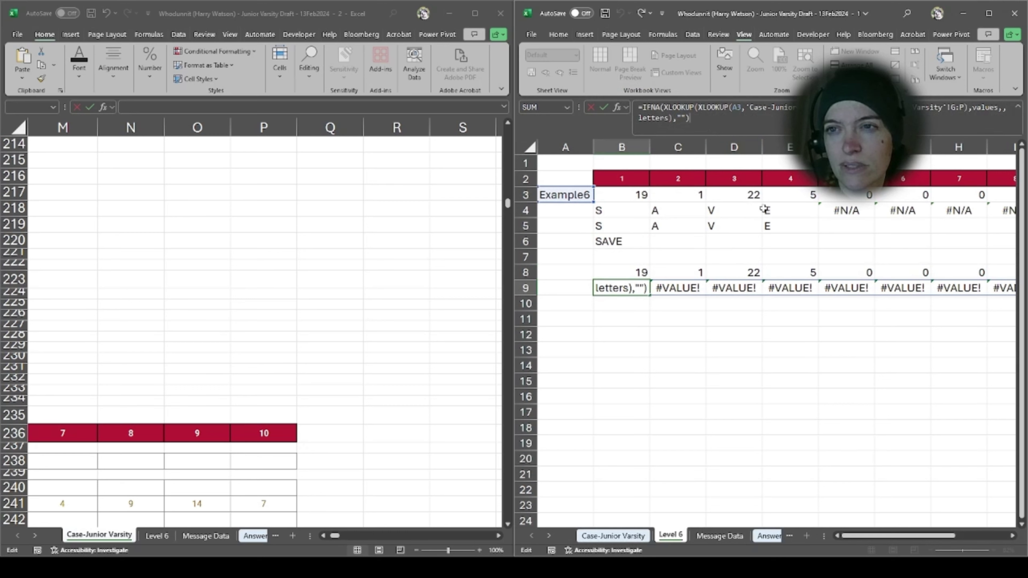
click(1004, 108)
key(BackSpace)
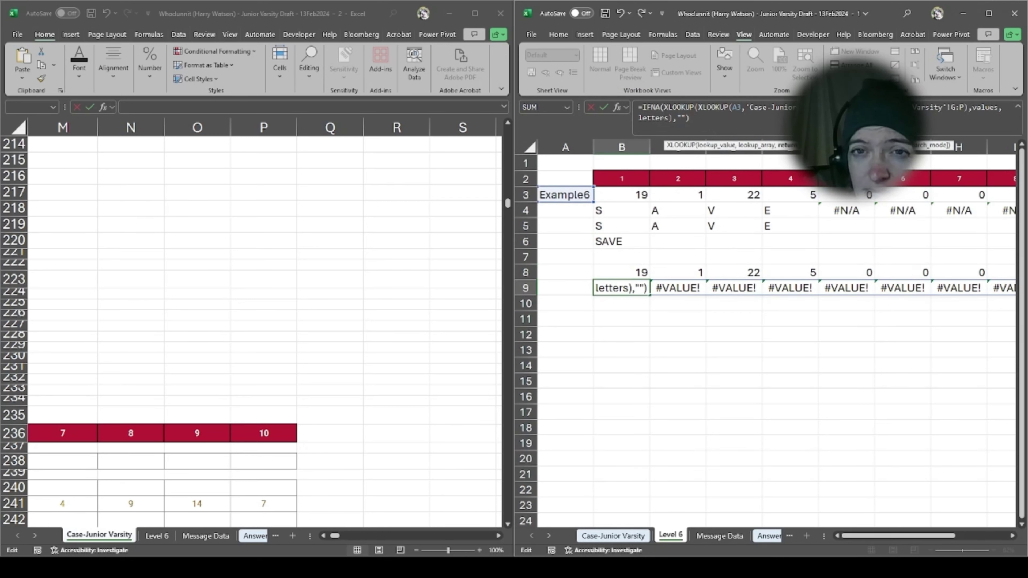
key(Return)
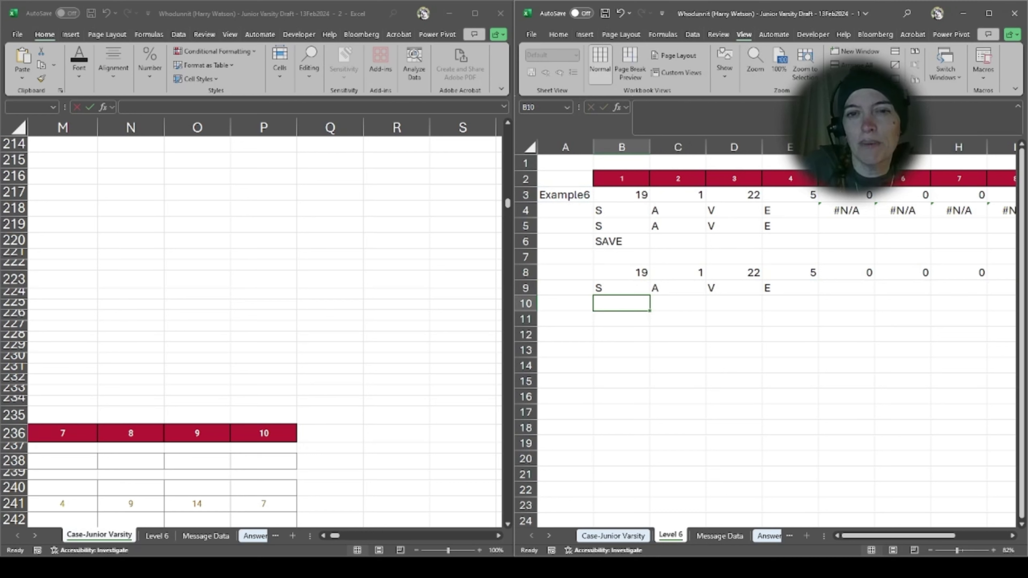
Step: Wrap B9's IFNA formula in TEXTJOIN with an empty-string delimiter and TRUE to ignore empty cells
key(Up)
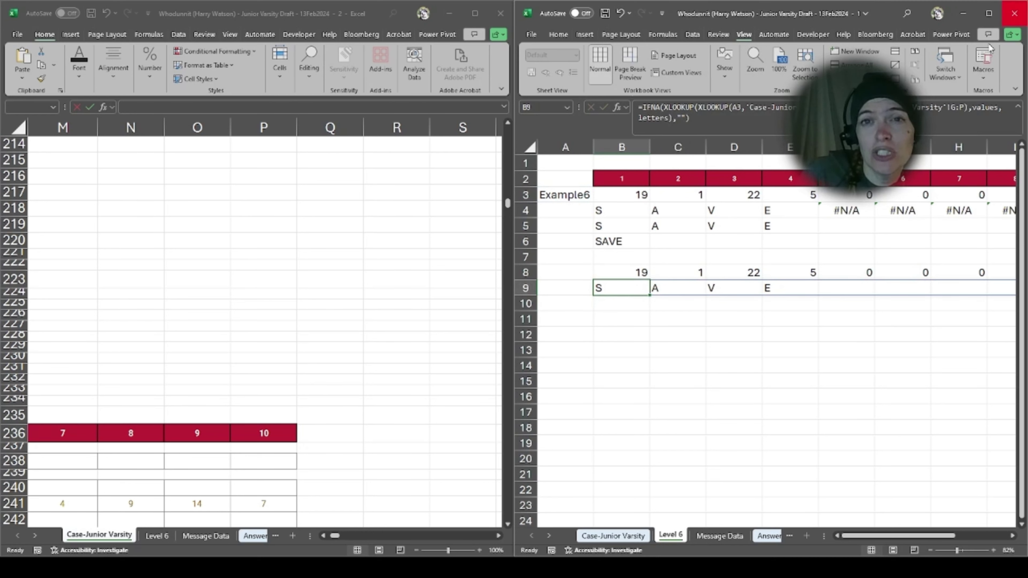
click(647, 107)
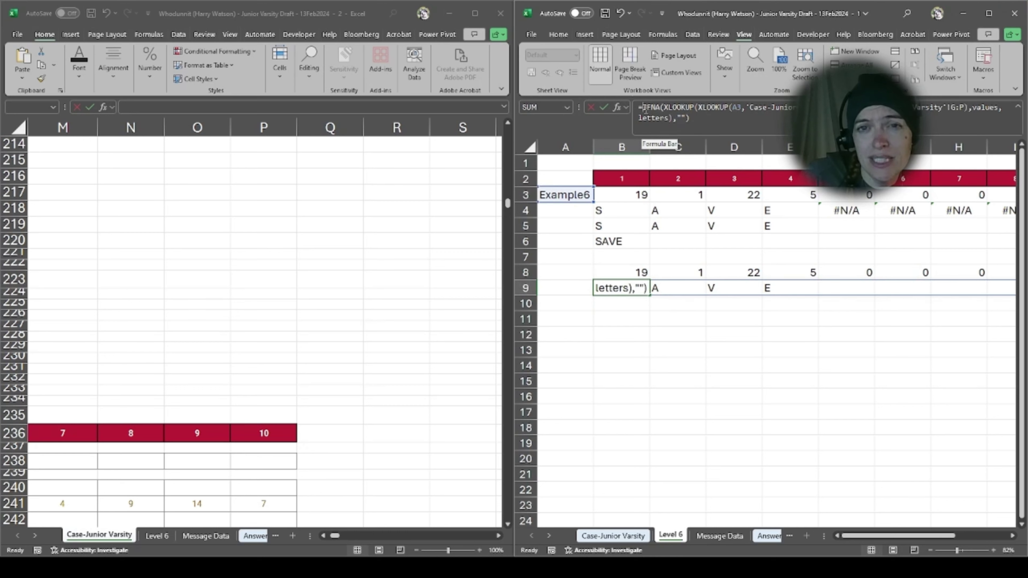
text(text)
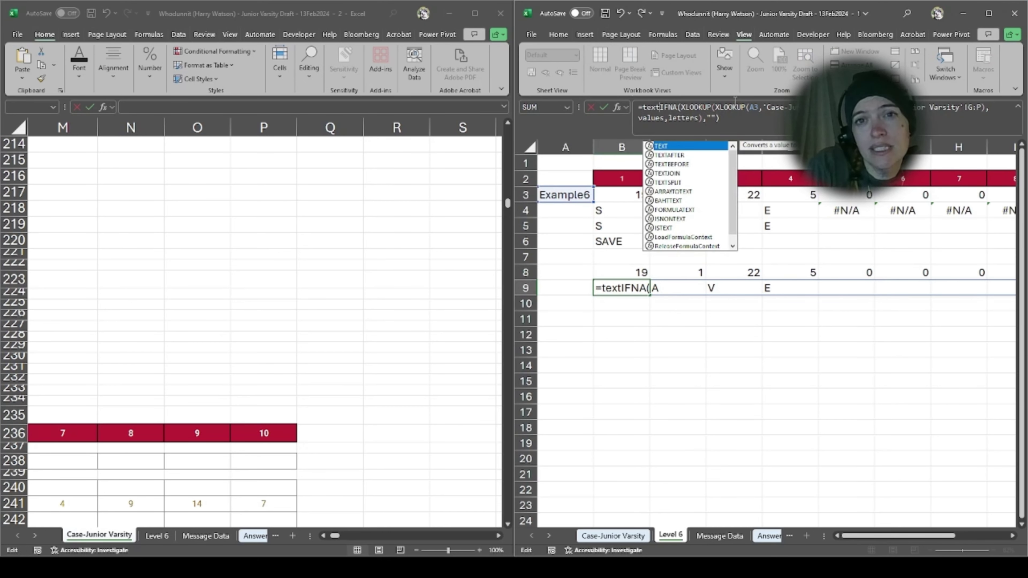
text(join)
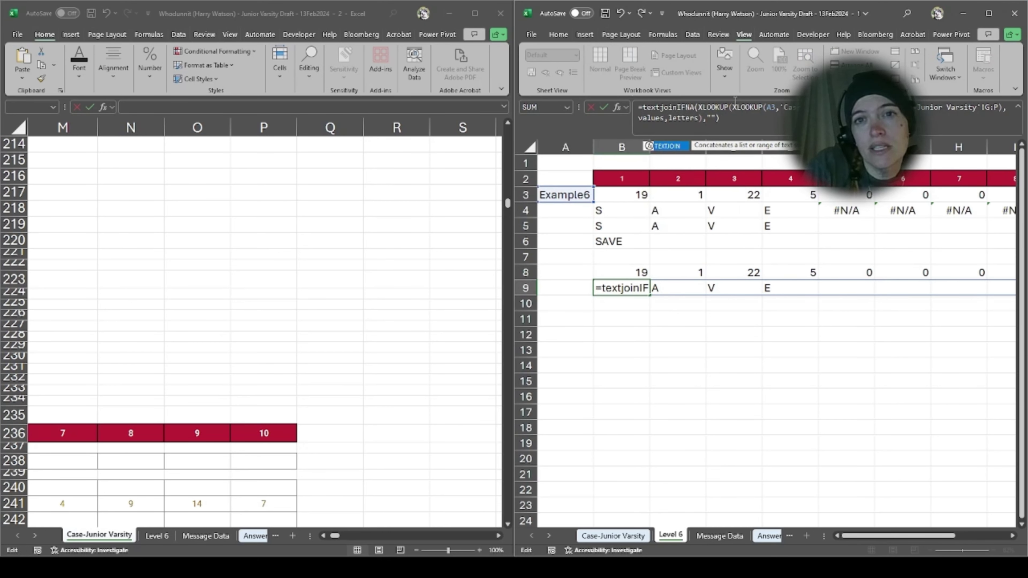
text(()
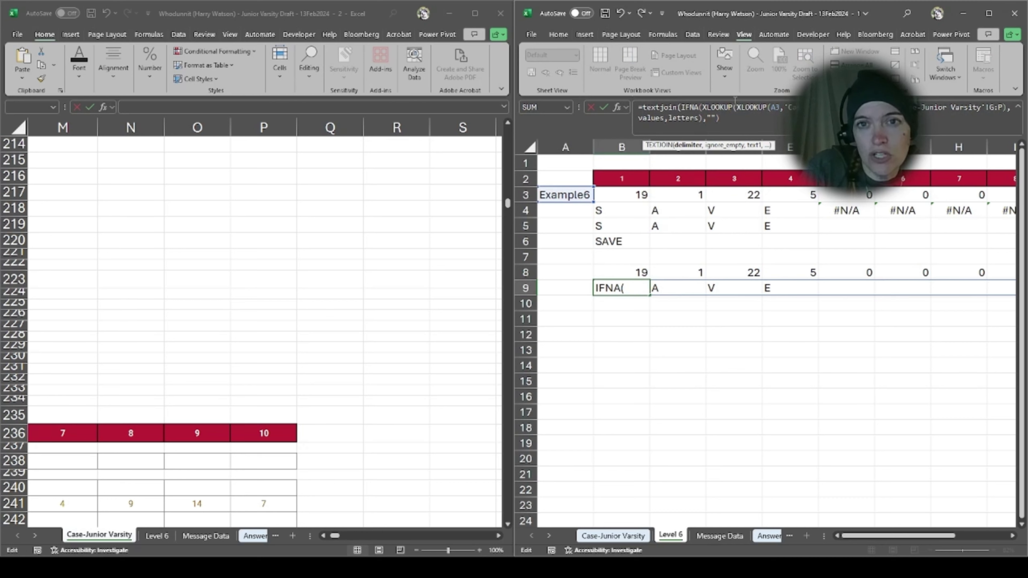
text("")
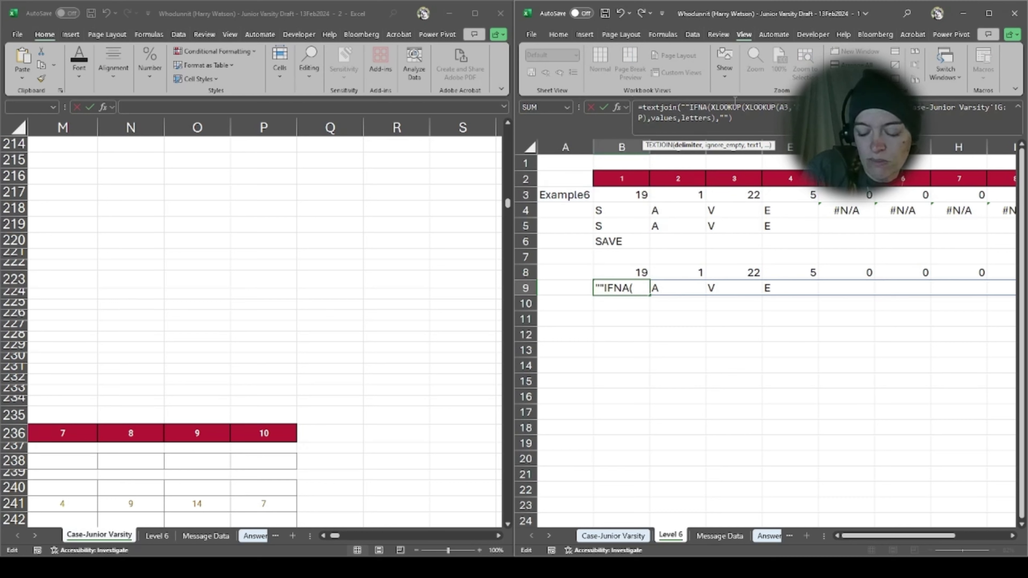
text(,)
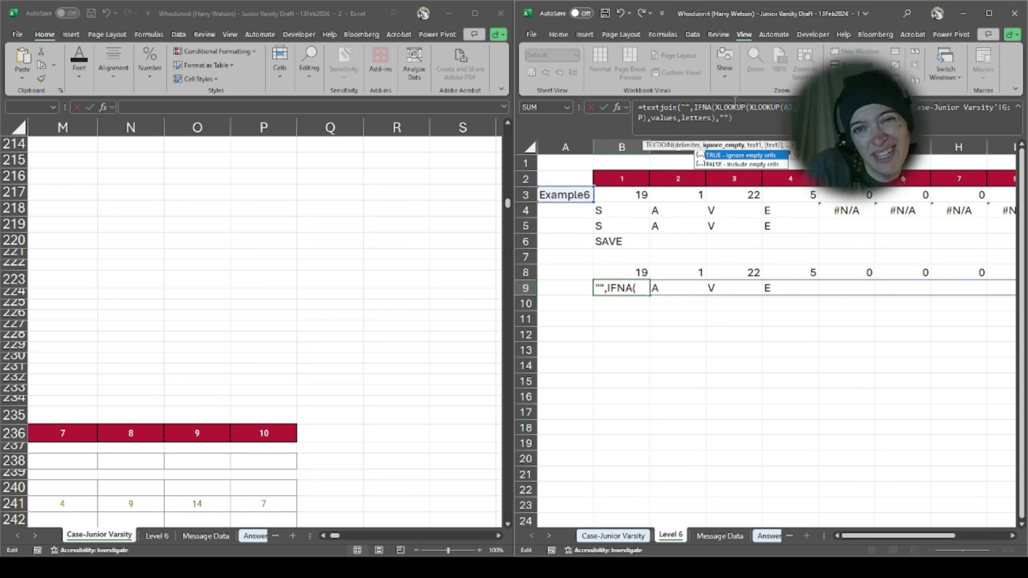
key(Tab)
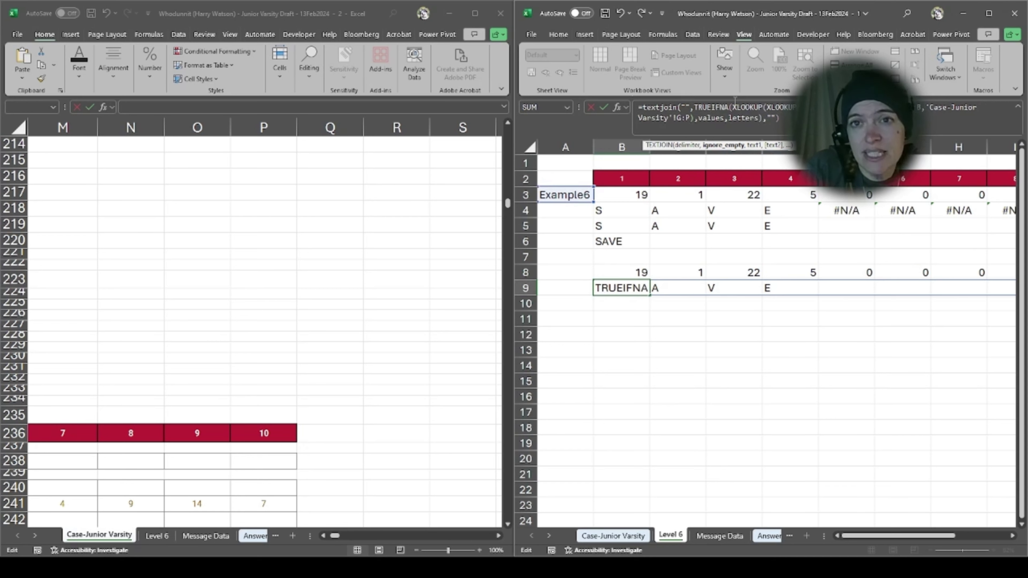
text(,)
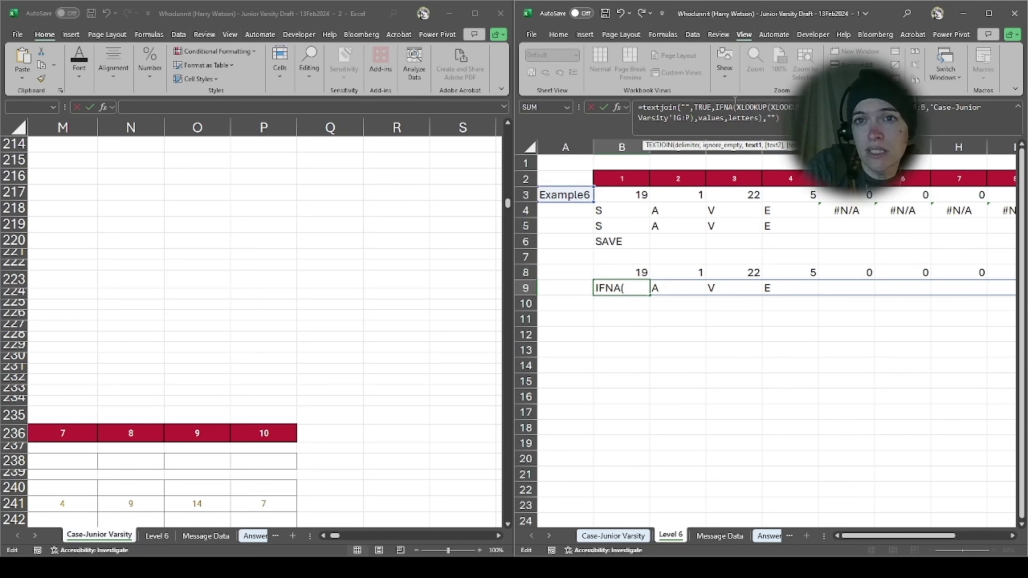
key(ctrl+End)
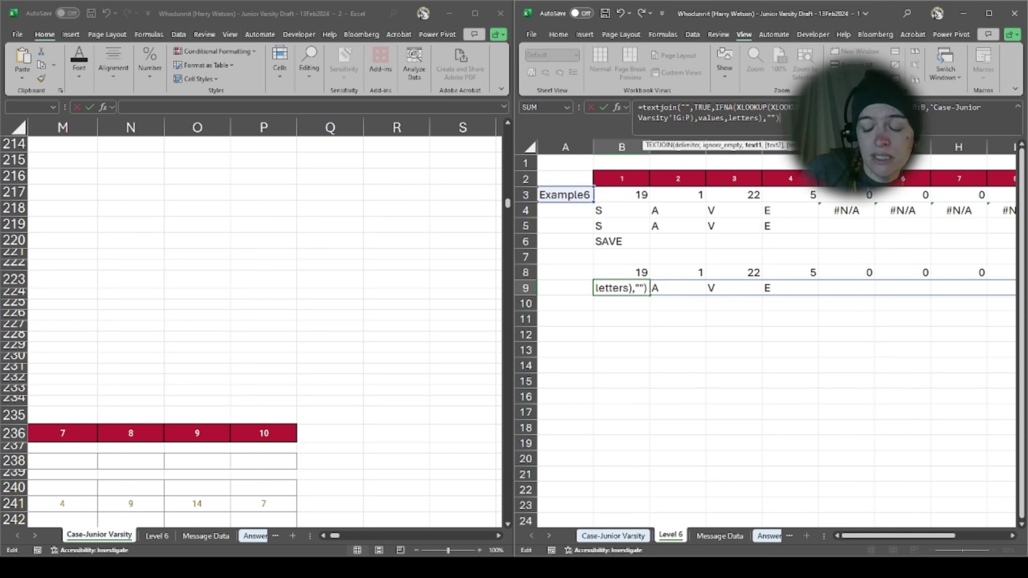
key(Return)
key(Up)
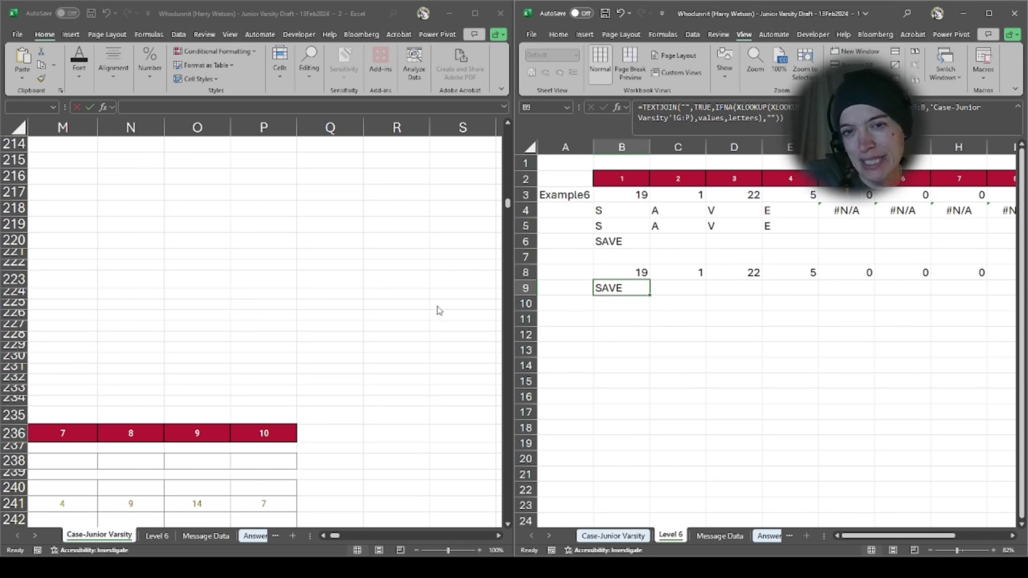
click(652, 331)
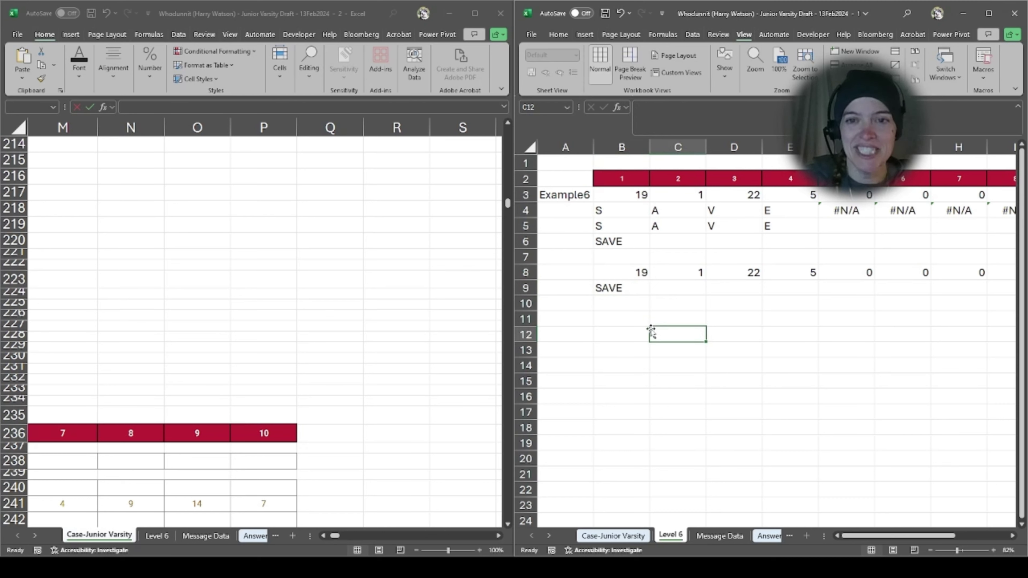
click(617, 285)
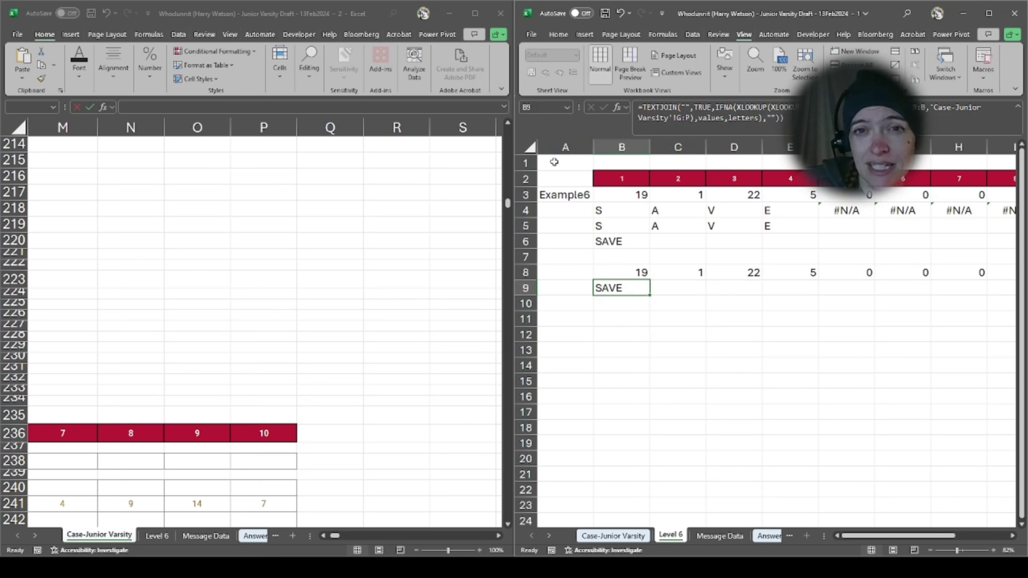
Step: Fill the Example6 input cell A3 with light blue
click(563, 195)
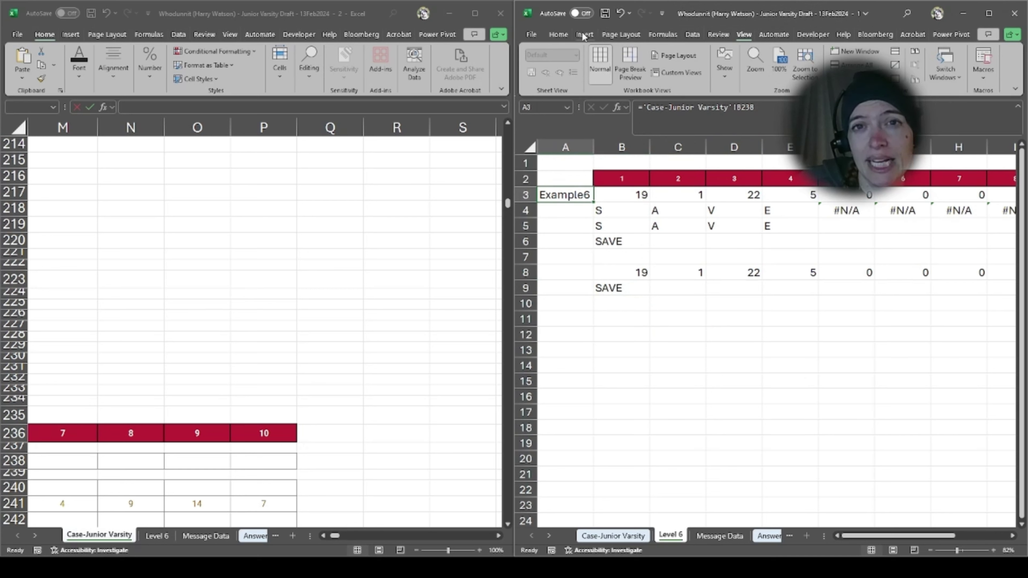
click(567, 36)
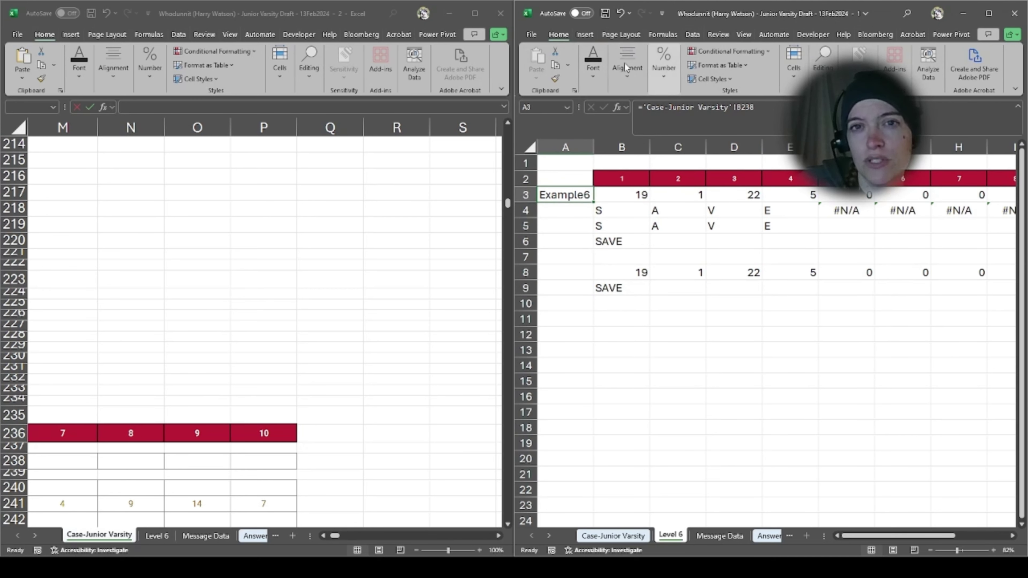
click(598, 80)
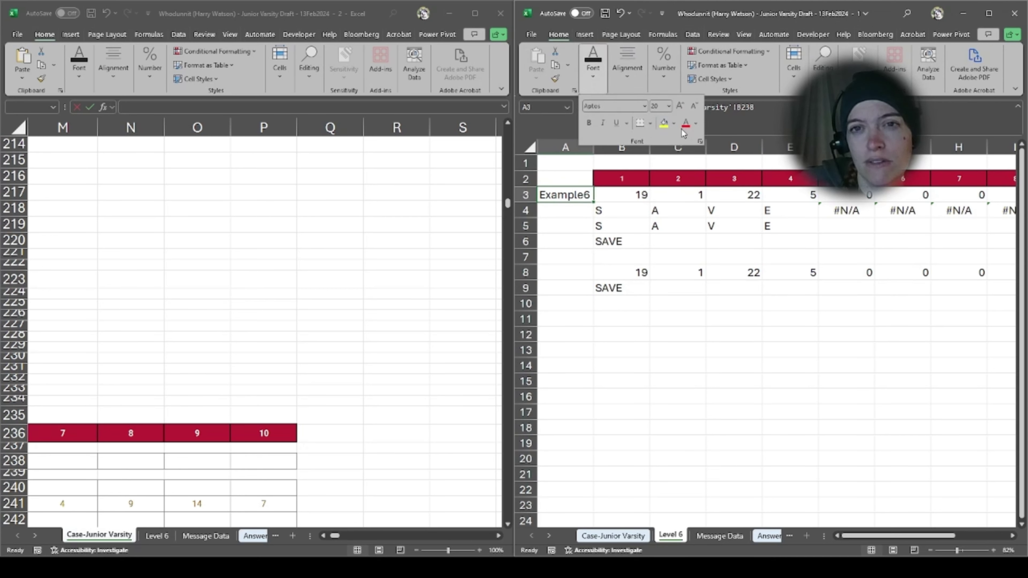
click(675, 123)
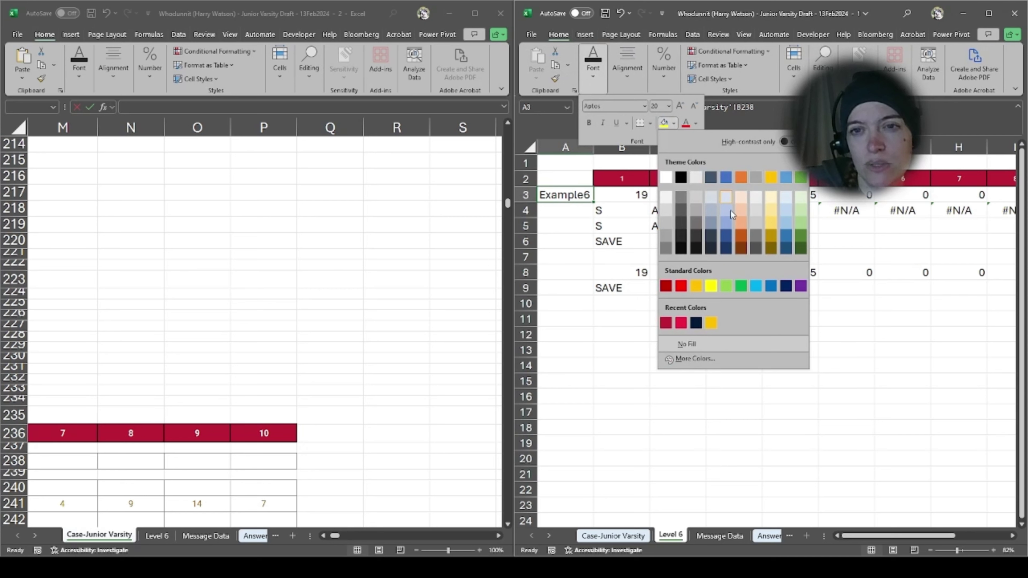
click(787, 209)
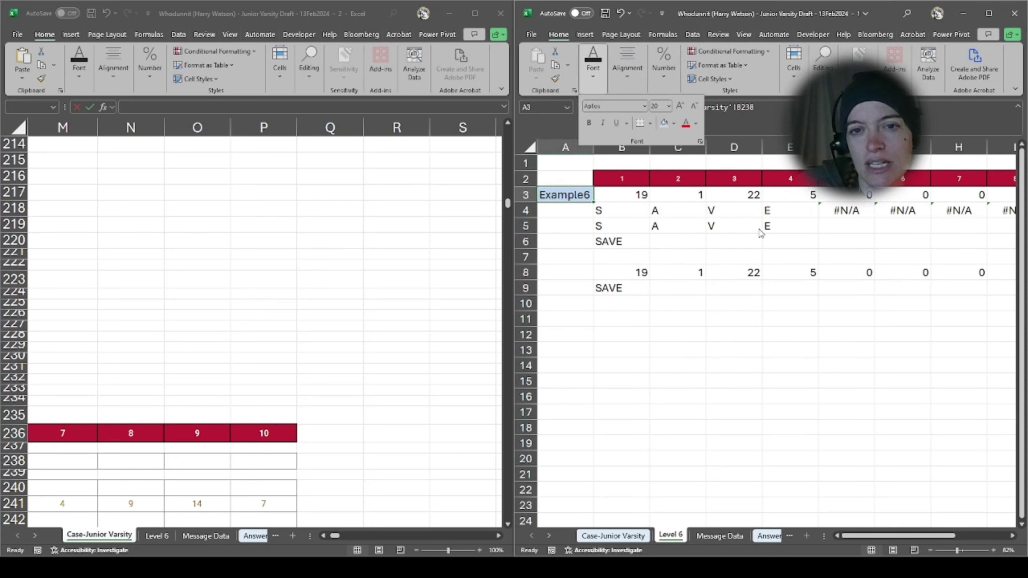
click(611, 286)
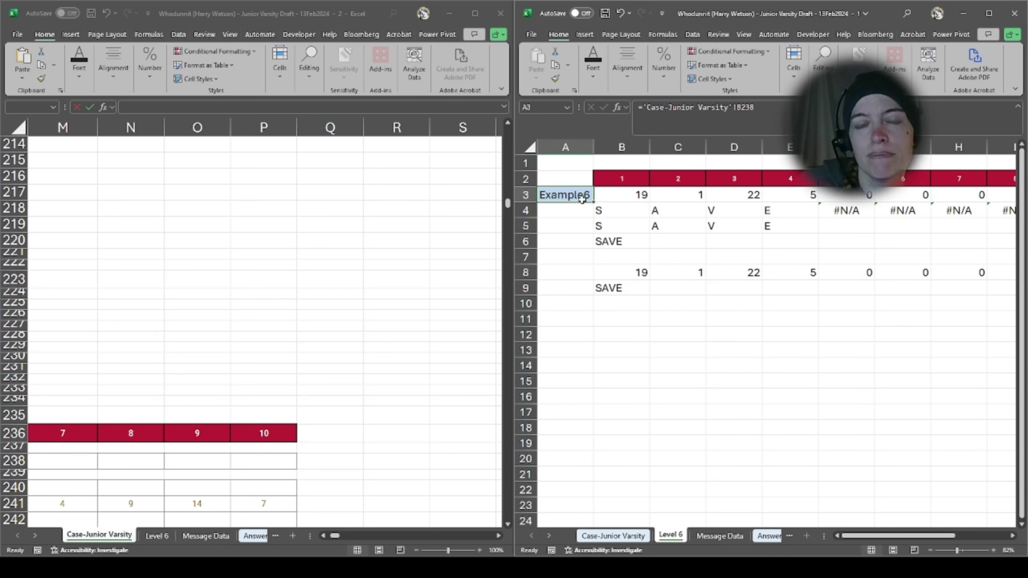
Step: Fill the combined formula's result cell B9 with light orange
click(619, 288)
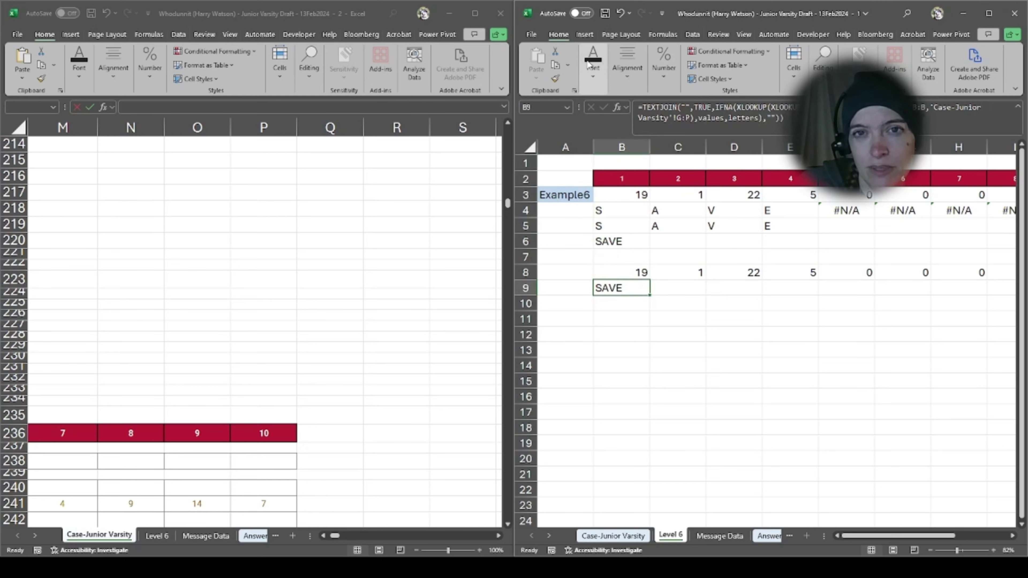
click(592, 79)
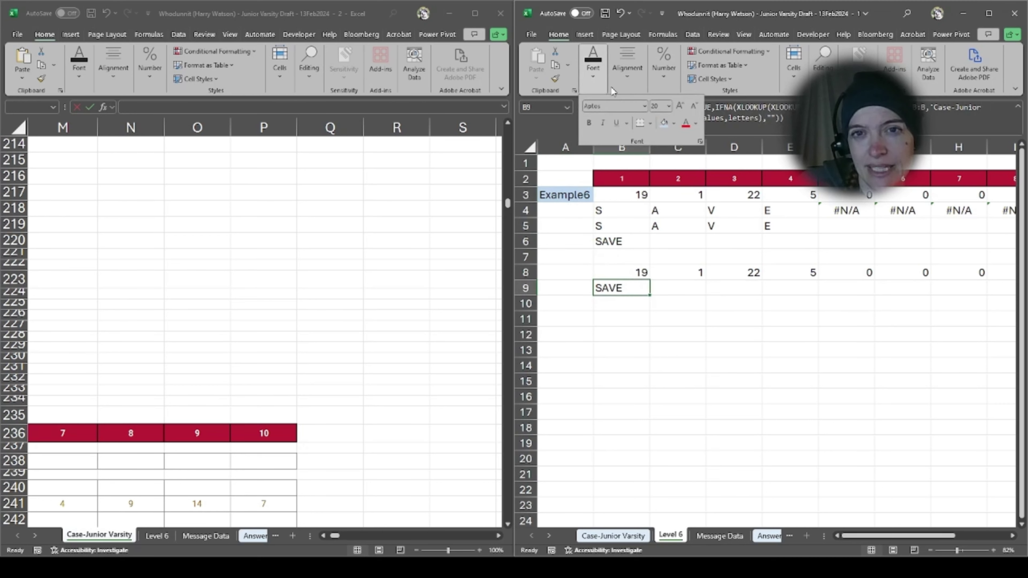
click(674, 122)
click(740, 211)
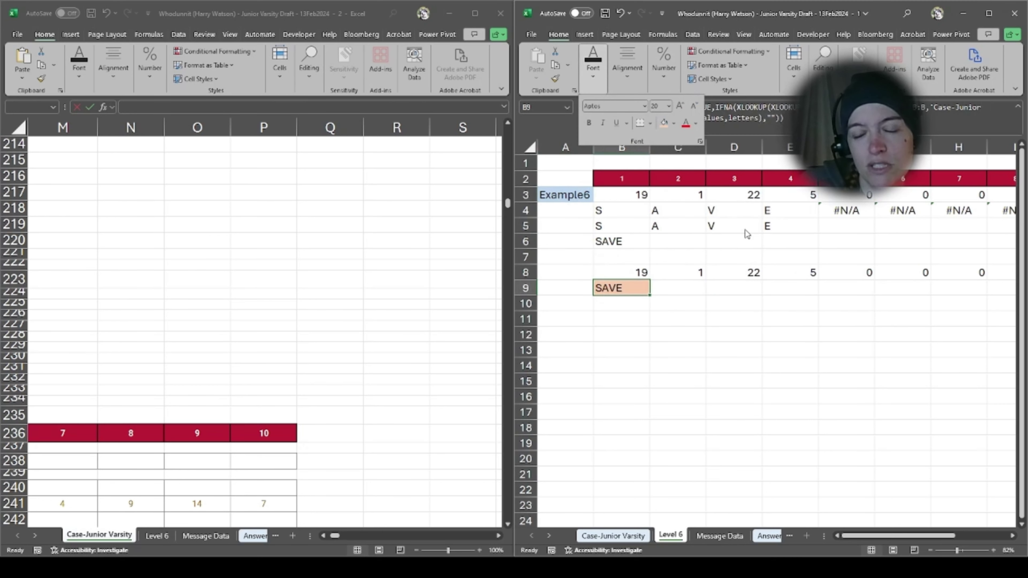
click(585, 317)
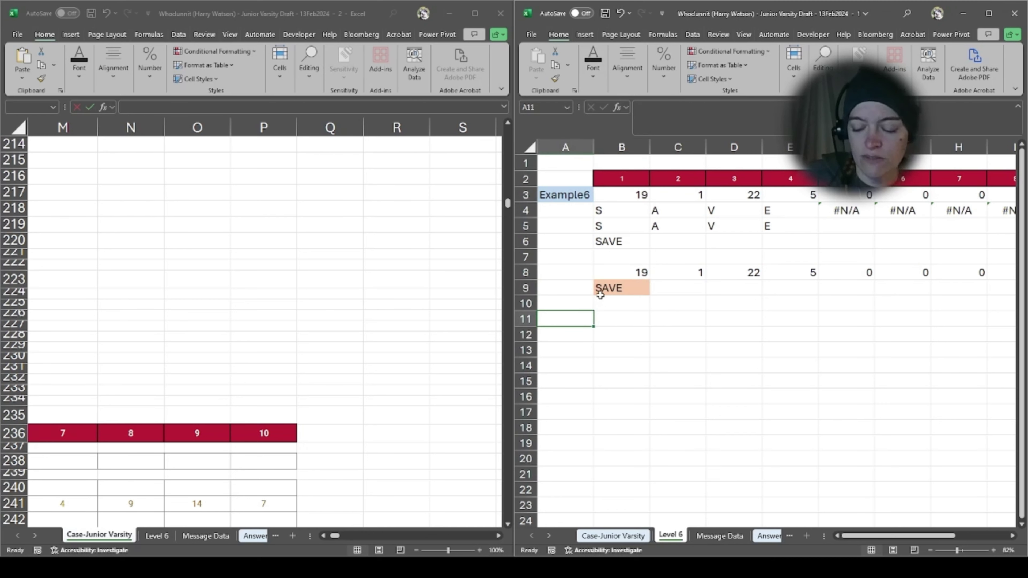
text(=)
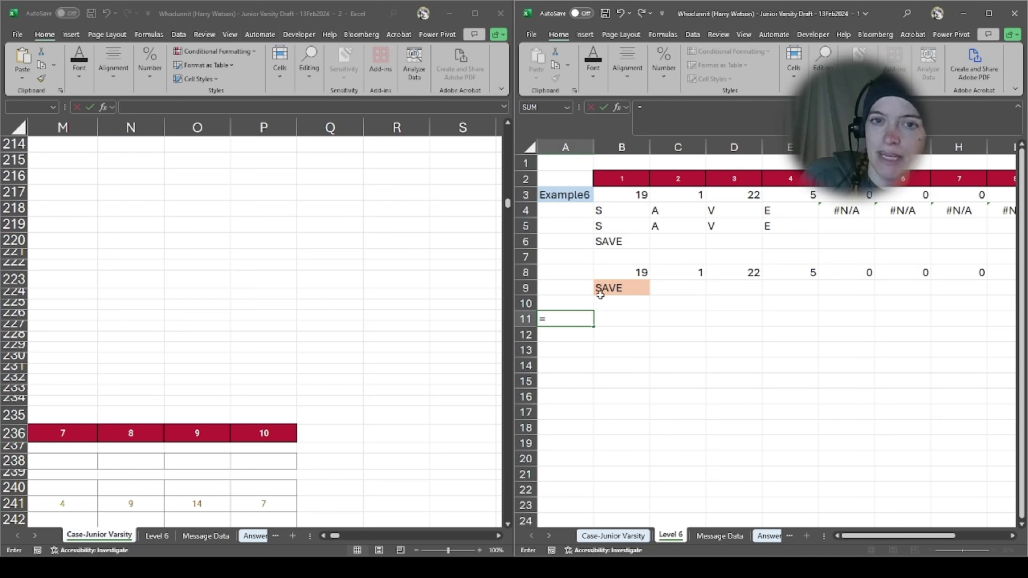
key(BackSpace)
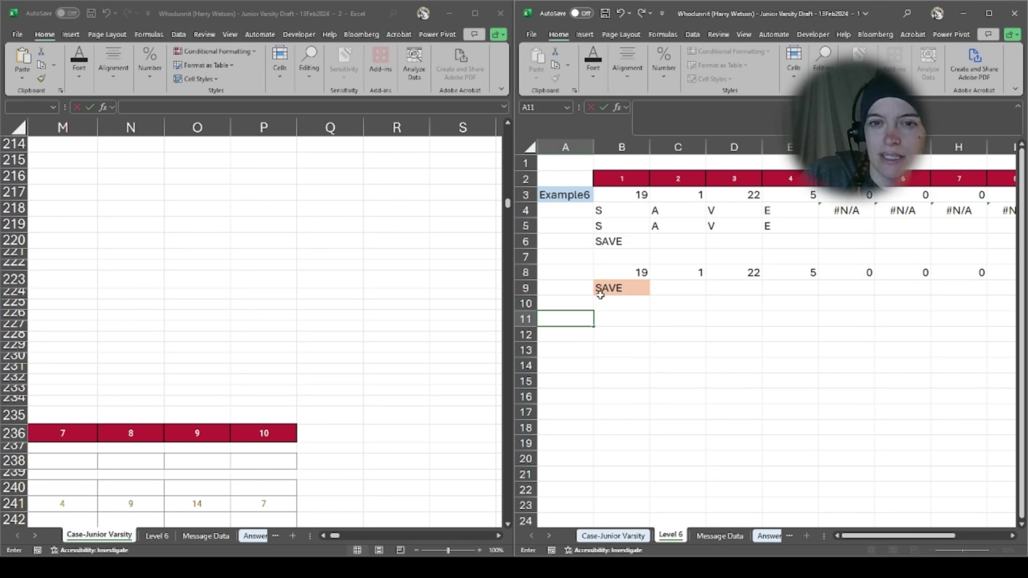
key(Return)
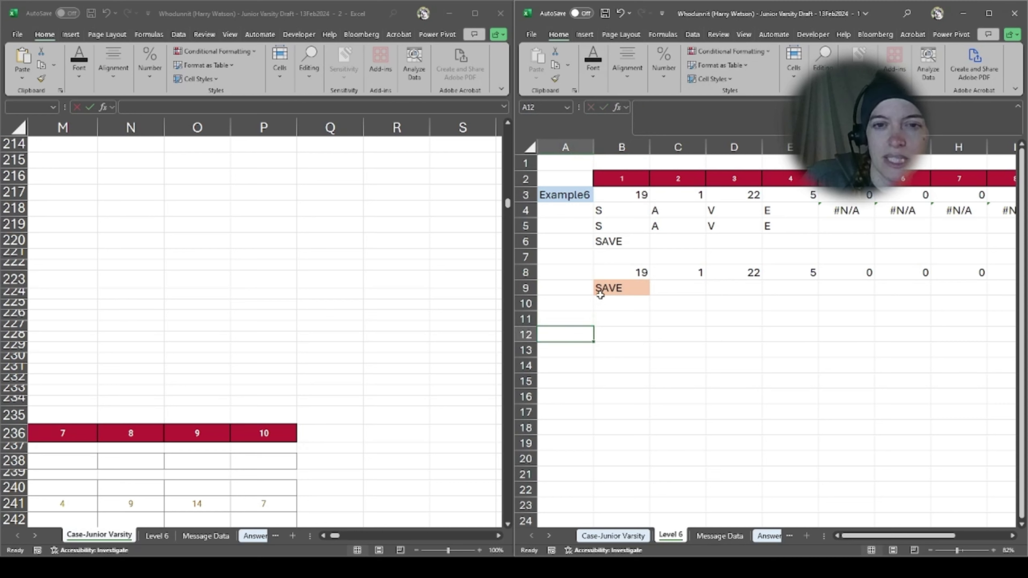
Step: Link A12 to the game 101 number in cell B240 of the Case-Junior Varsity sheet
text(=)
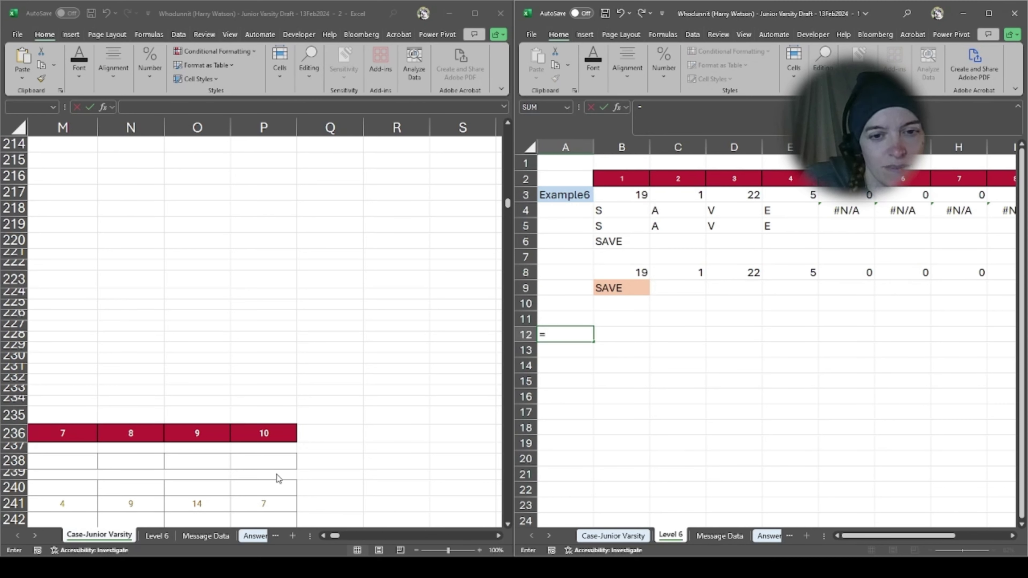
click(360, 479)
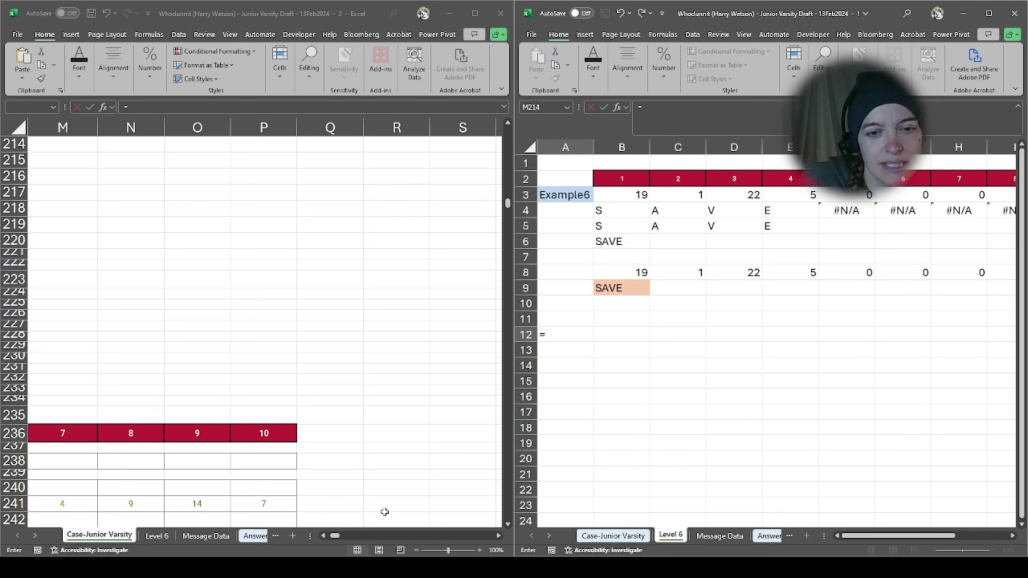
click(323, 535)
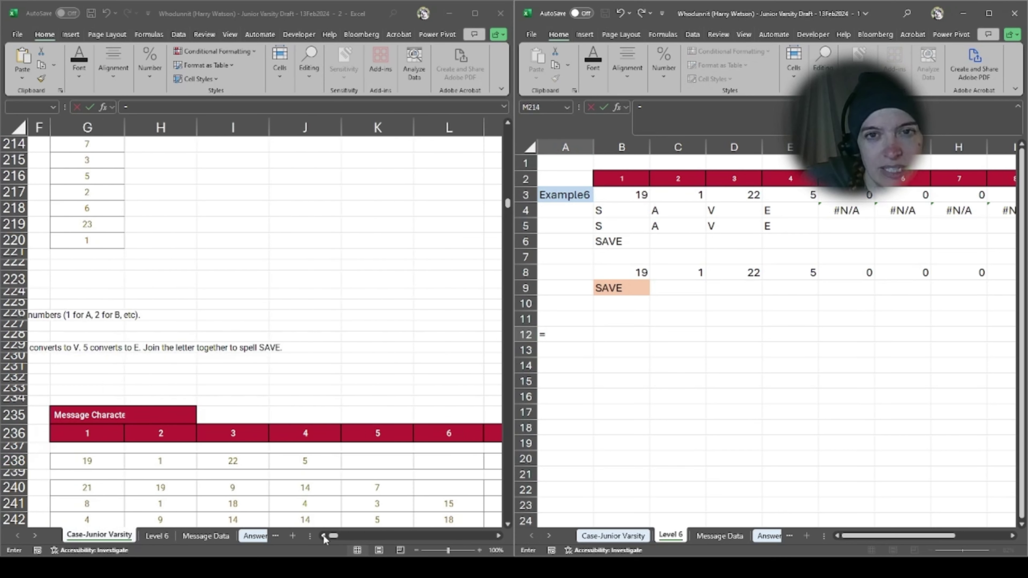
click(323, 535)
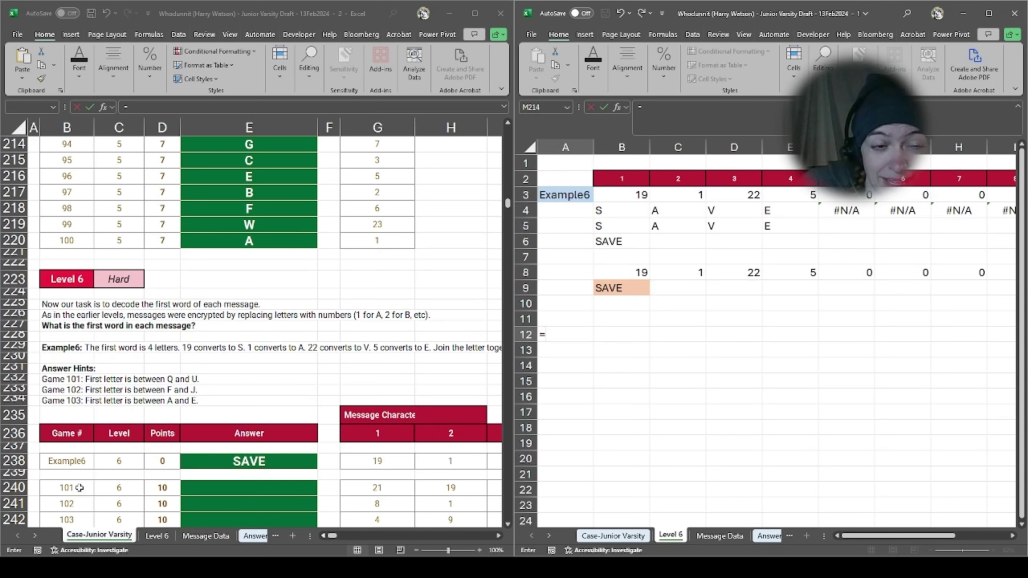
click(72, 461)
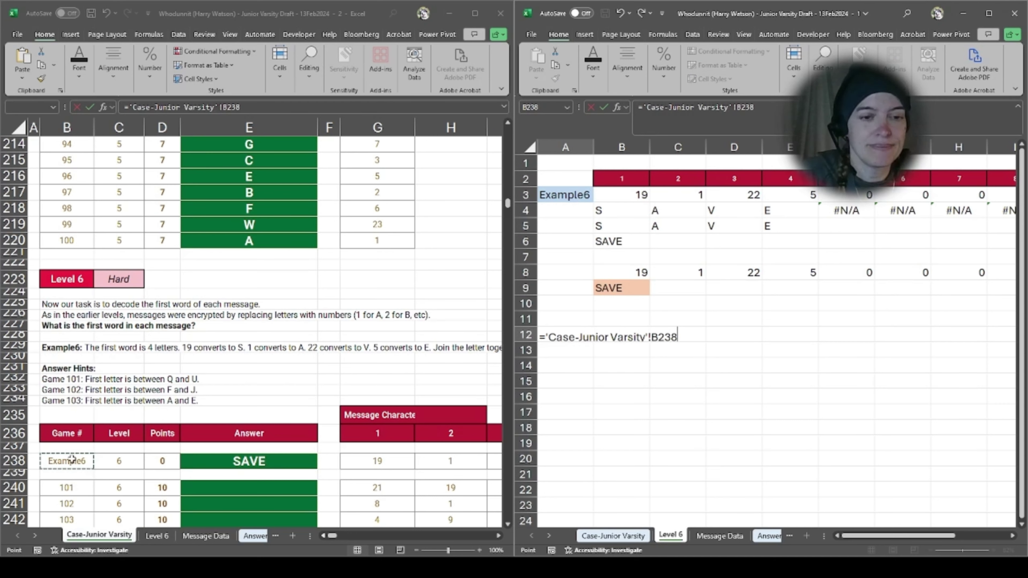
key(Down)
key(Down)
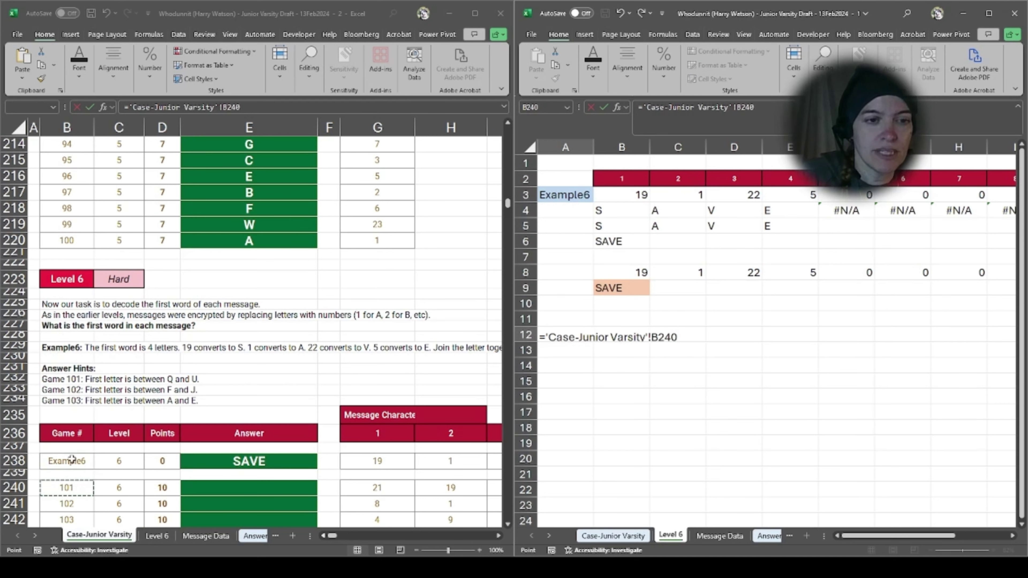
key(ctrl+shift+Down)
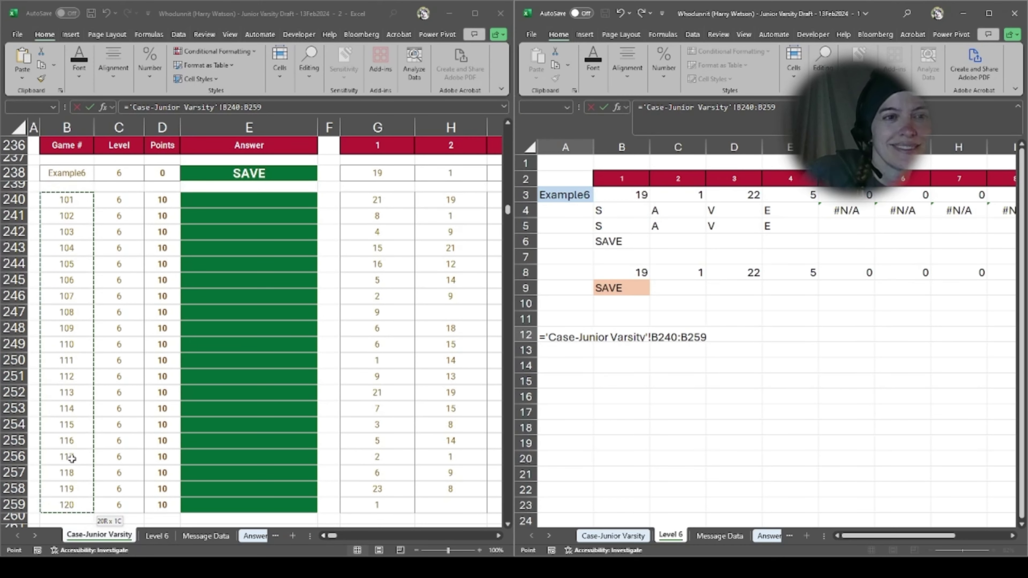
click(78, 201)
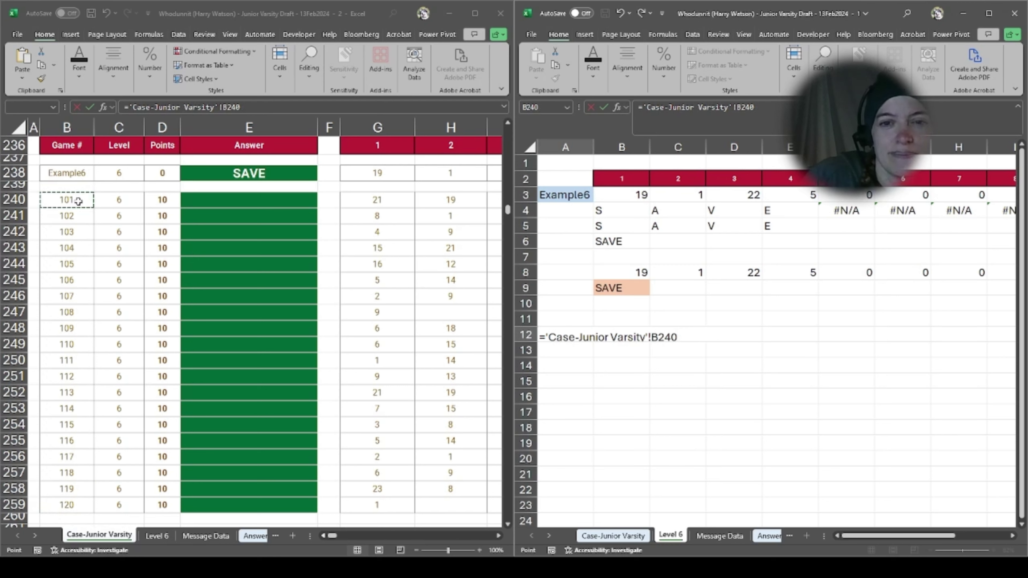
key(Return)
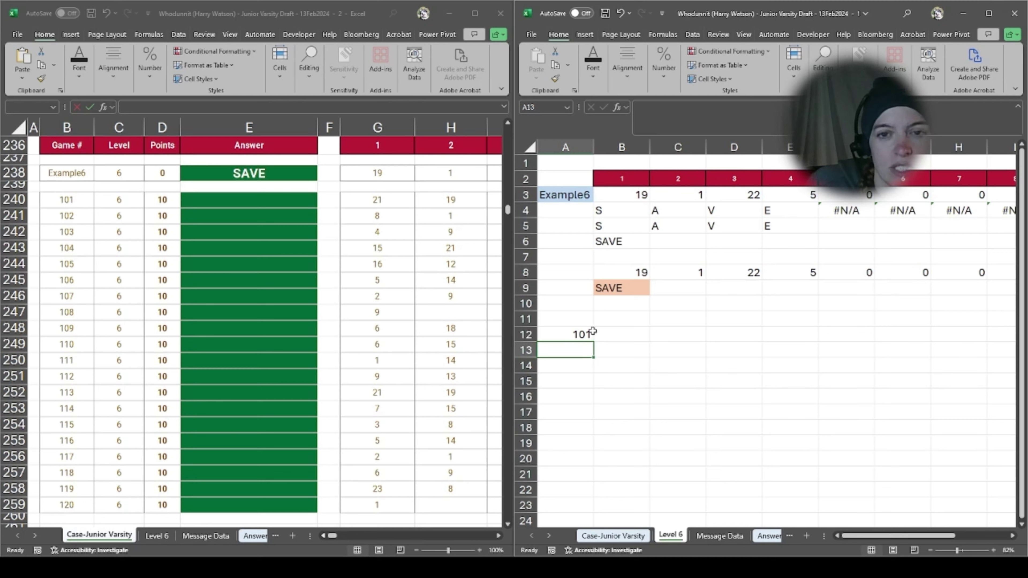
click(576, 332)
drag(594, 342, 593, 450)
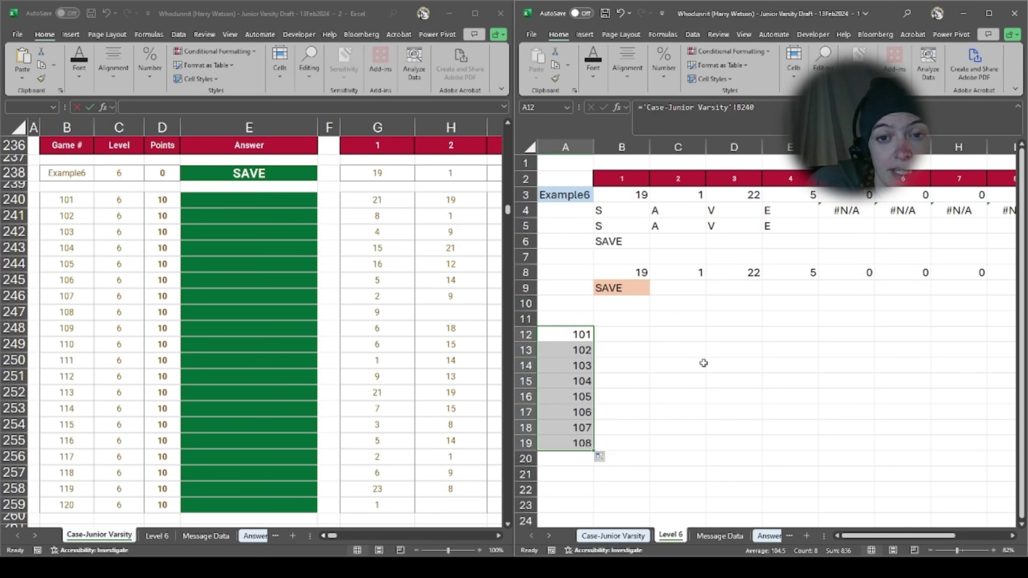
click(583, 336)
drag(582, 354, 582, 442)
key(Delete)
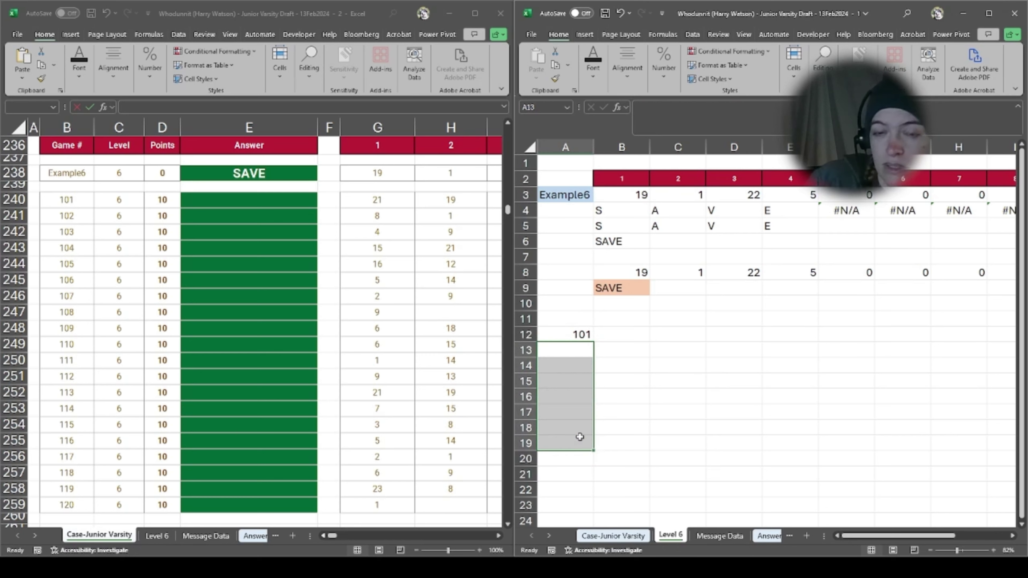
Step: Replace A12's link with =SEQUENCE(20,,101) to list the 20 game numbers starting at 101
key(Up)
text(=se)
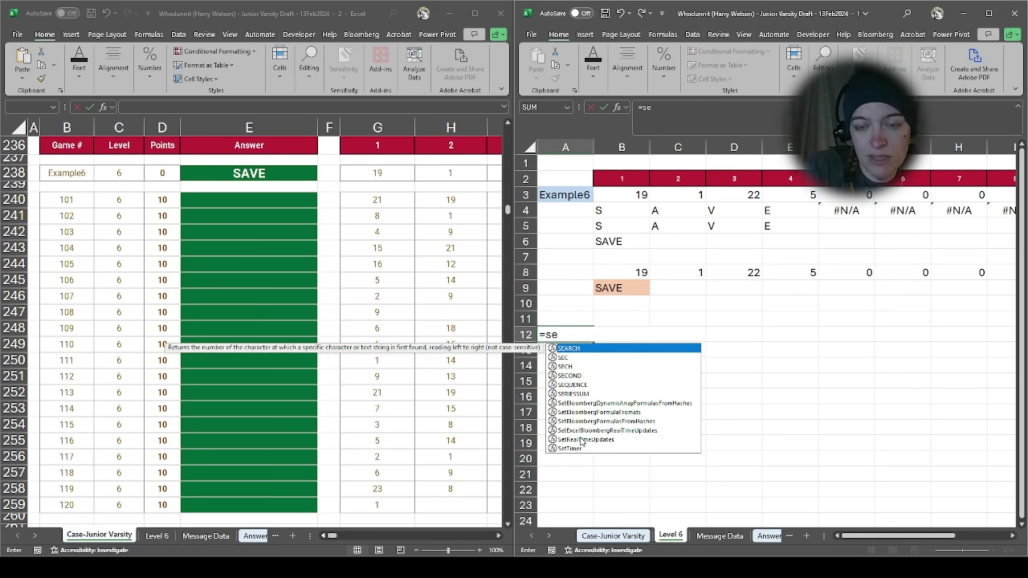
text(quence()
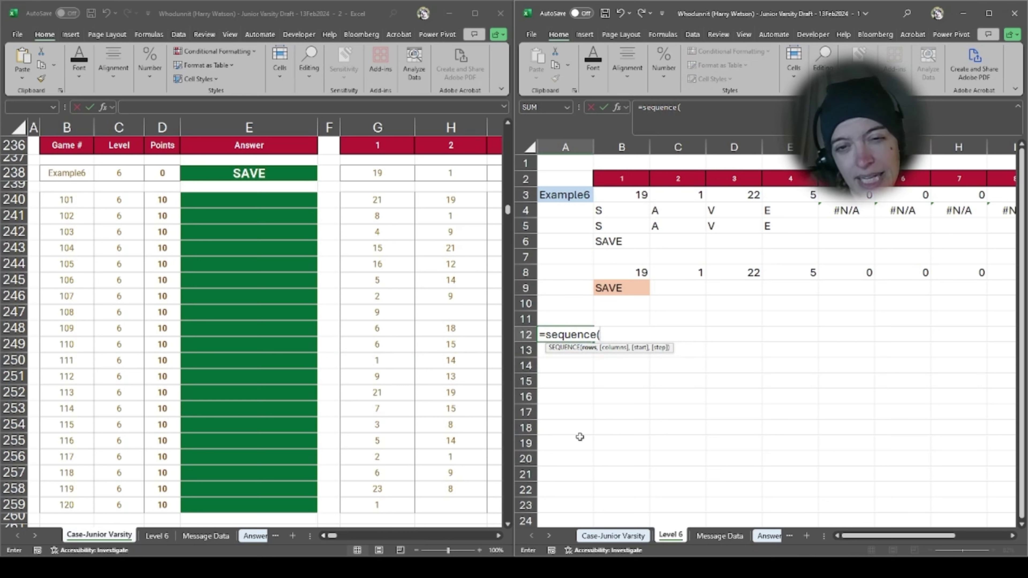
text(20)
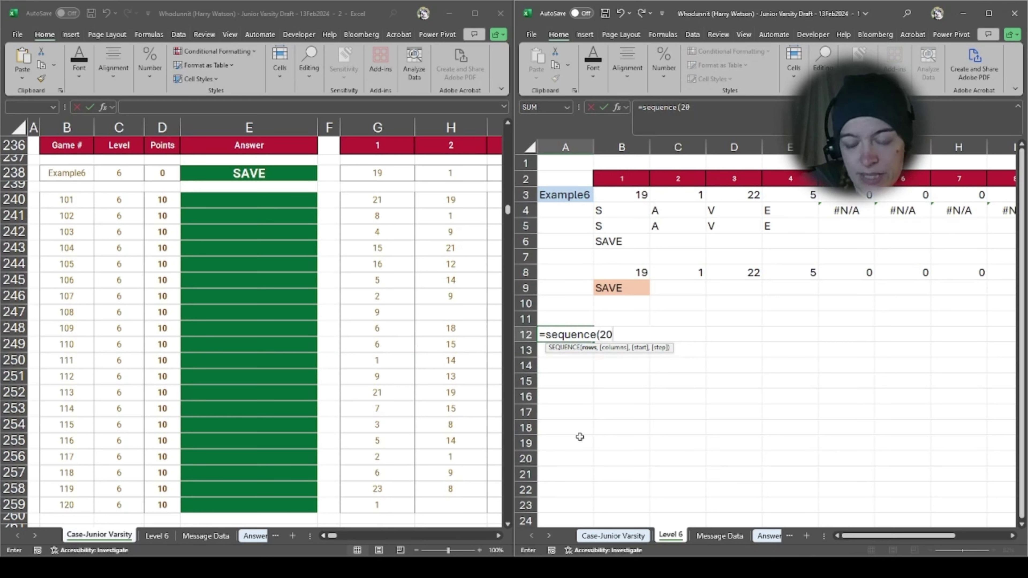
text(,)
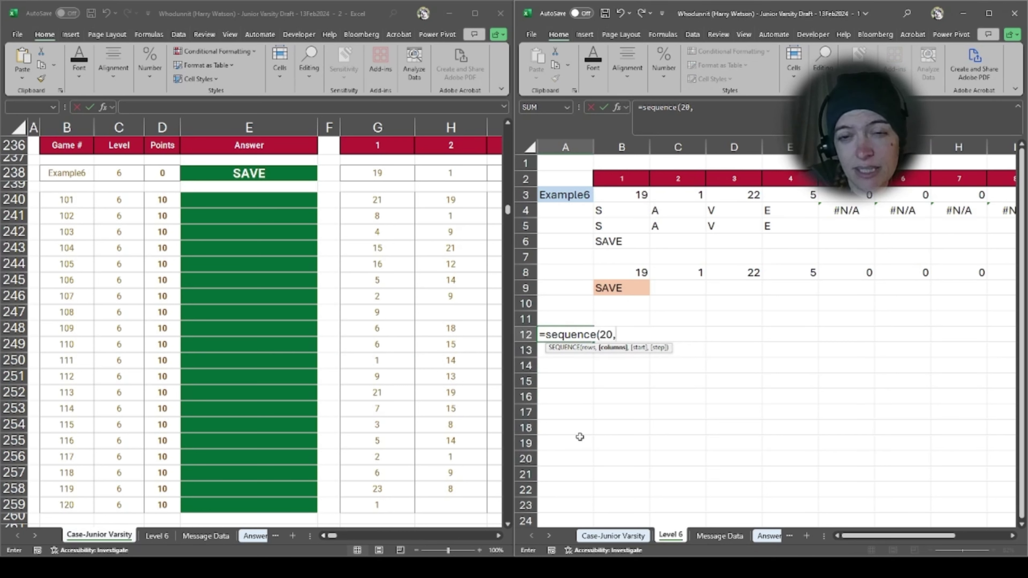
text(,)
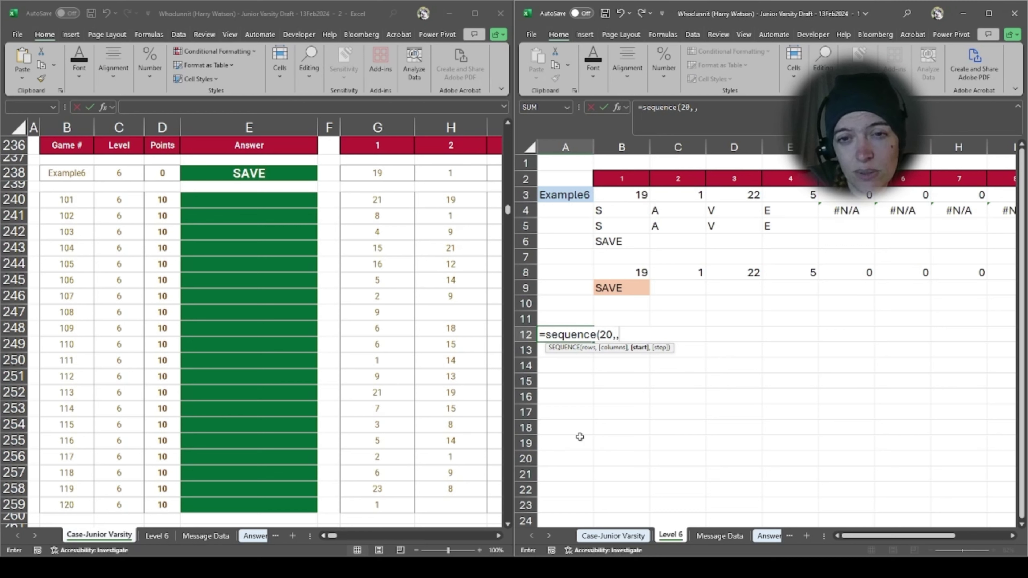
text(101))
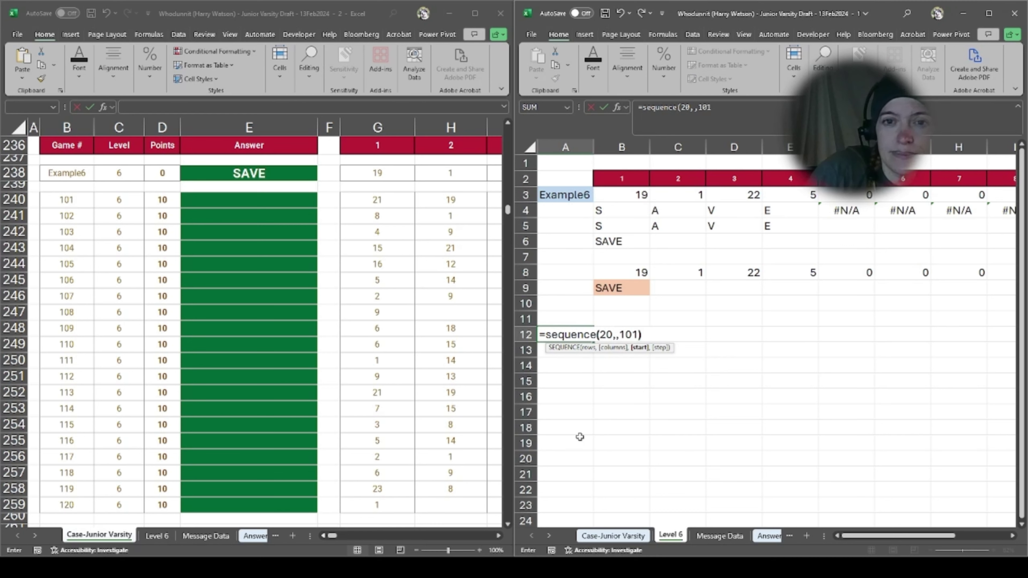
key(Return)
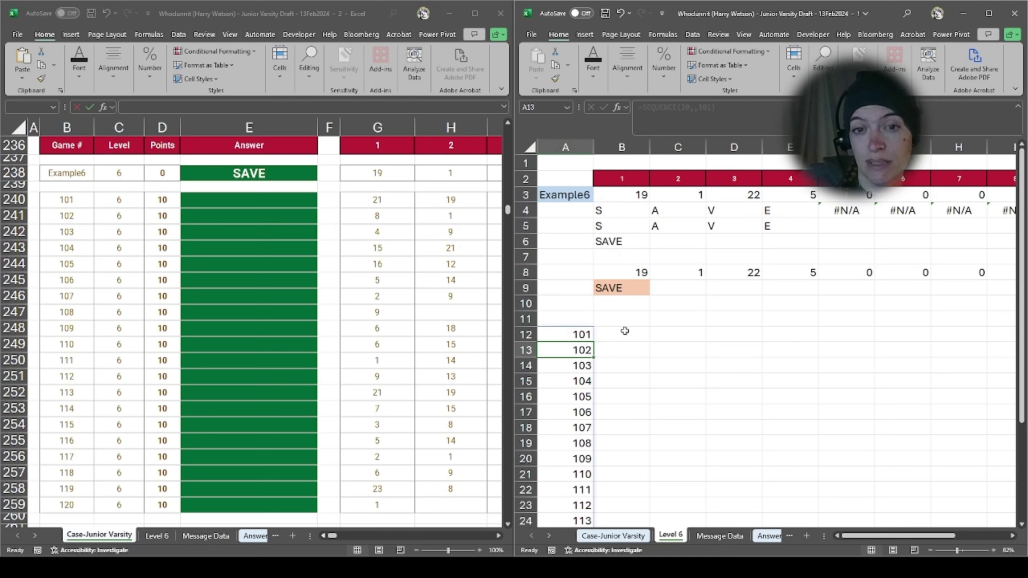
Step: Fill the game-number formula cell A12 with light blue
click(620, 314)
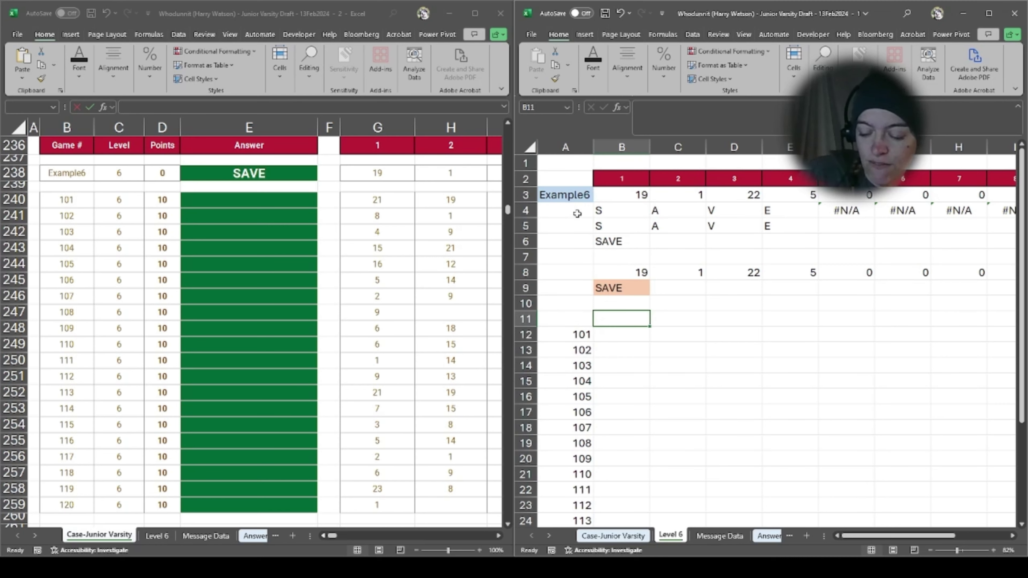
key(Left)
key(Down)
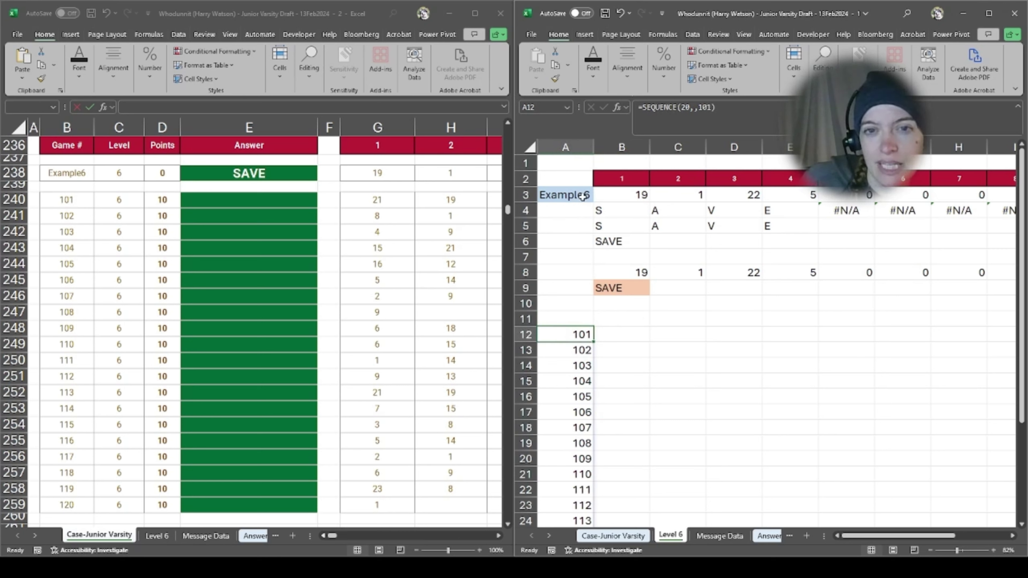
click(595, 78)
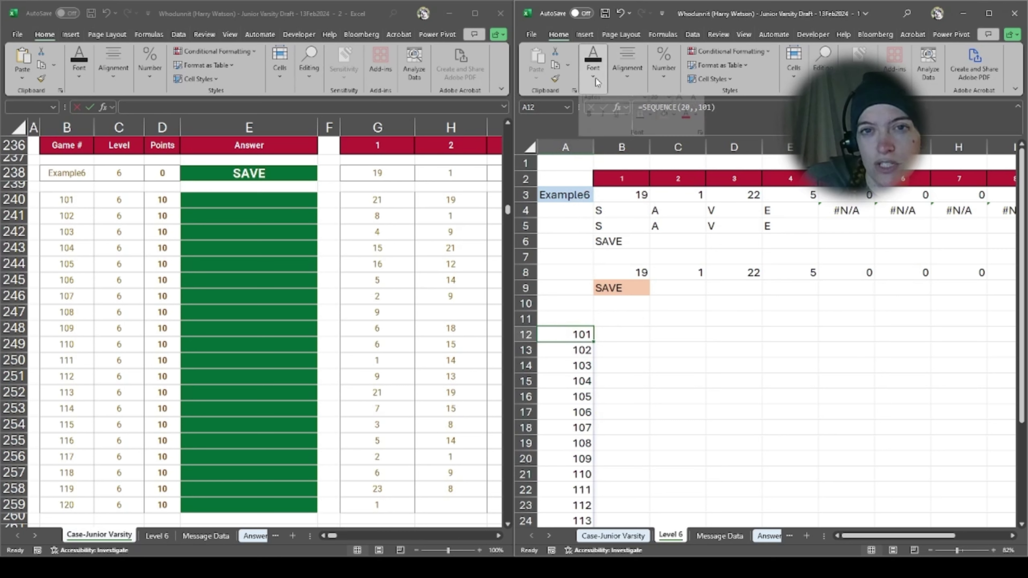
click(674, 123)
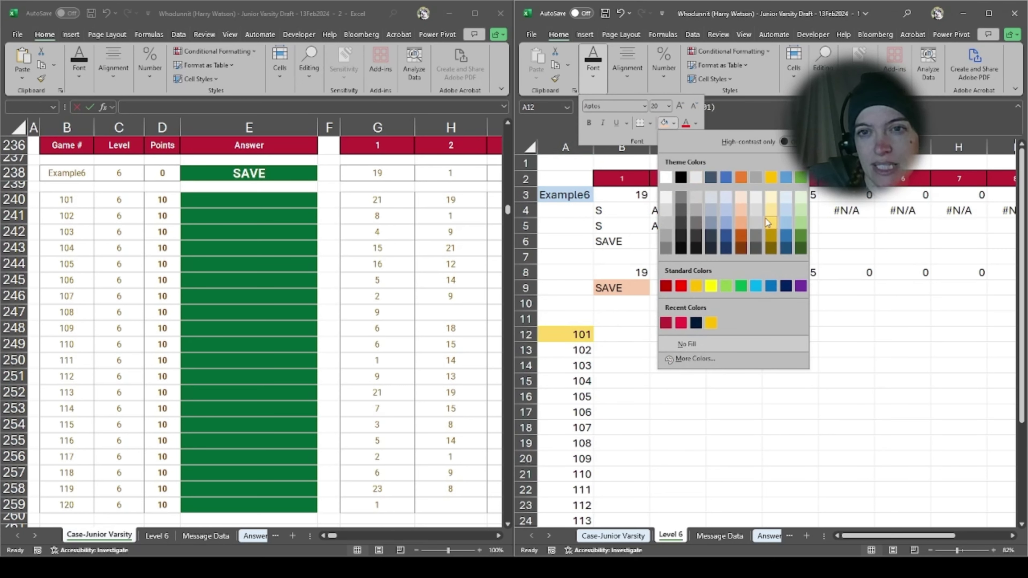
click(786, 209)
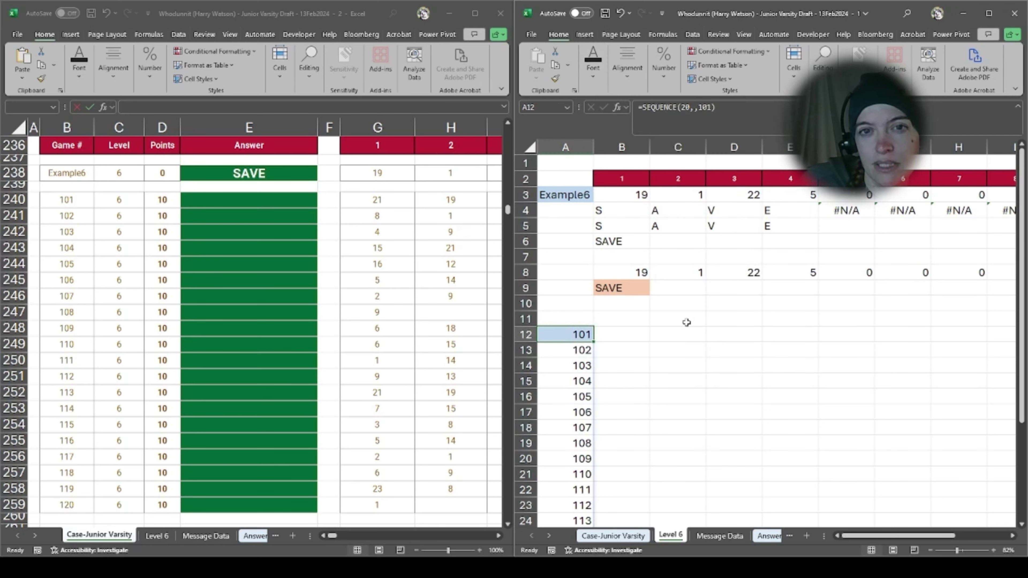
Step: Link B11, above the empty answer column beside the game numbers, to the combined formula result in B9
click(618, 324)
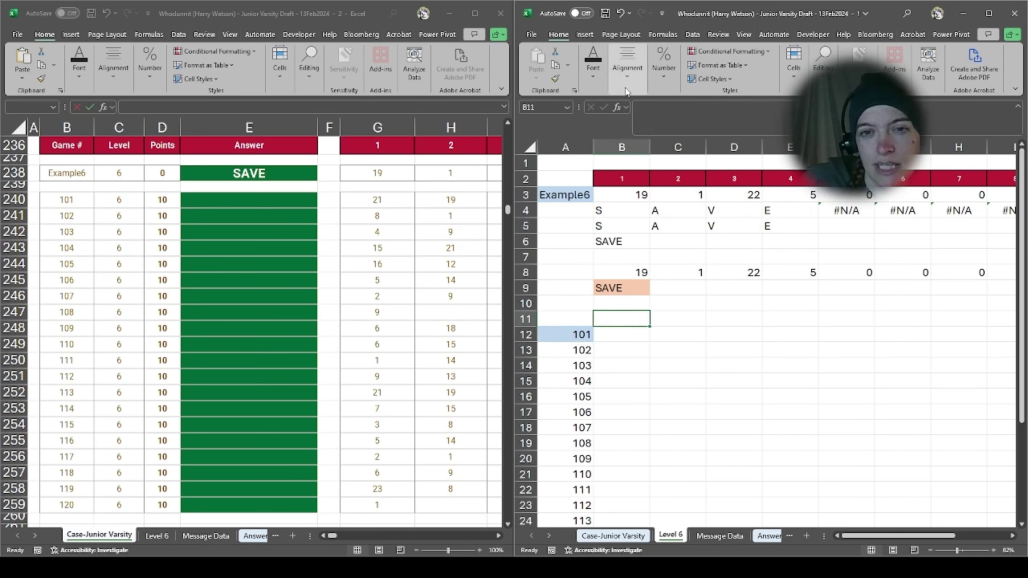
text(=)
key(Up)
key(Up)
key(Return)
Step: Fill the linked result cell B11 with light orange to match B9
key(Up)
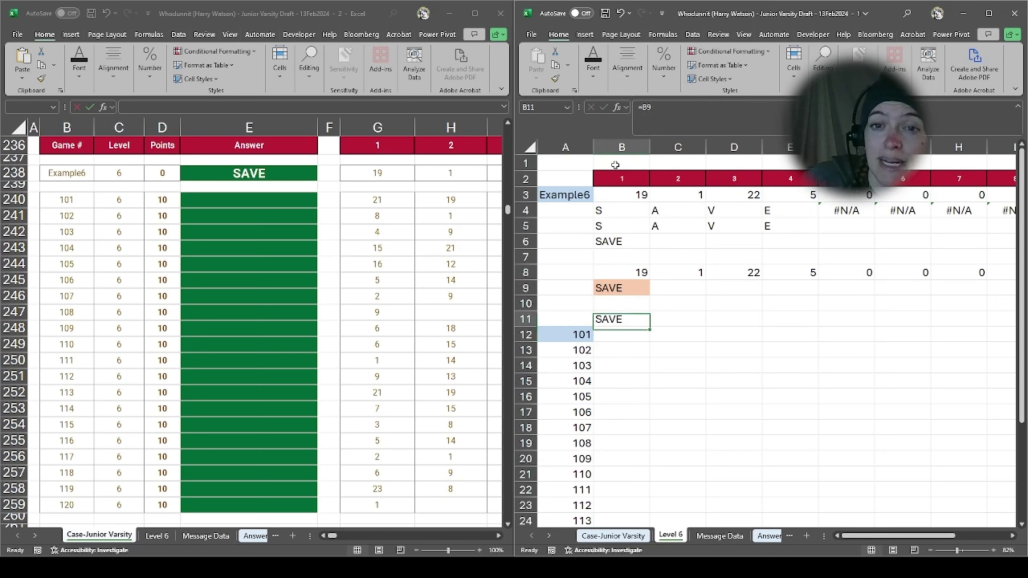
click(596, 80)
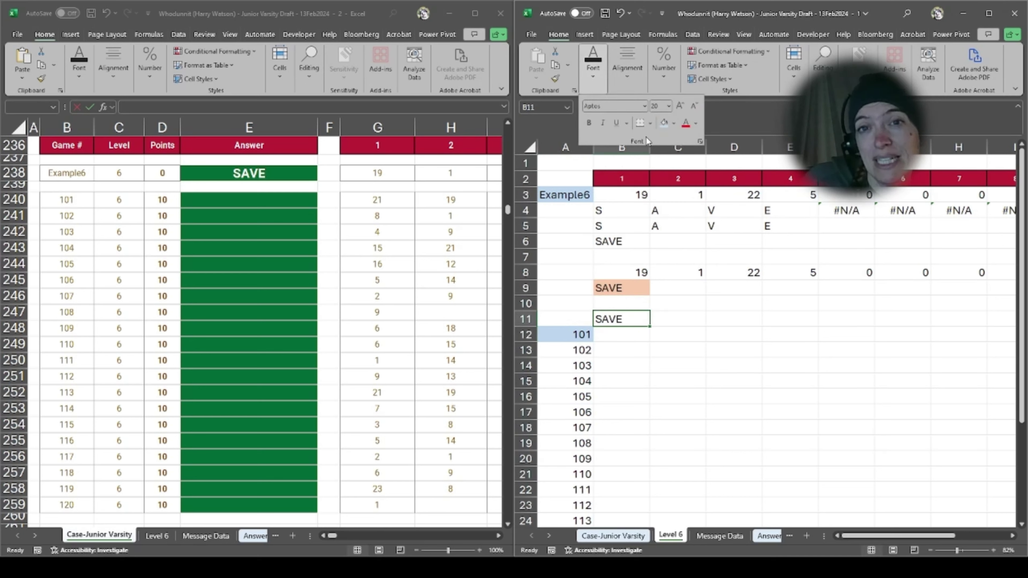
click(674, 123)
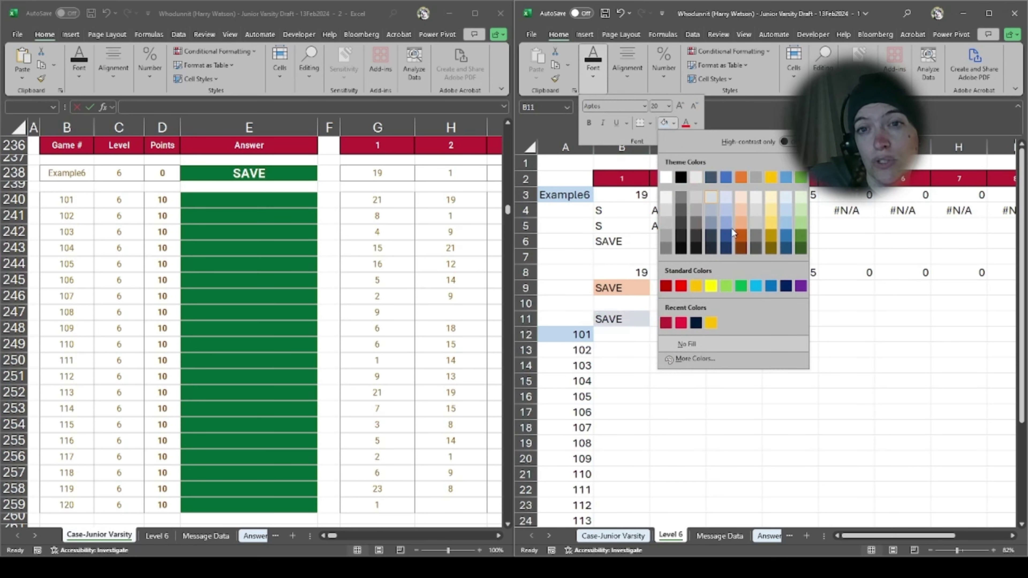
click(743, 207)
Step: Create a what-if data table over A11:B31 with A3 as the column input cell
click(566, 313)
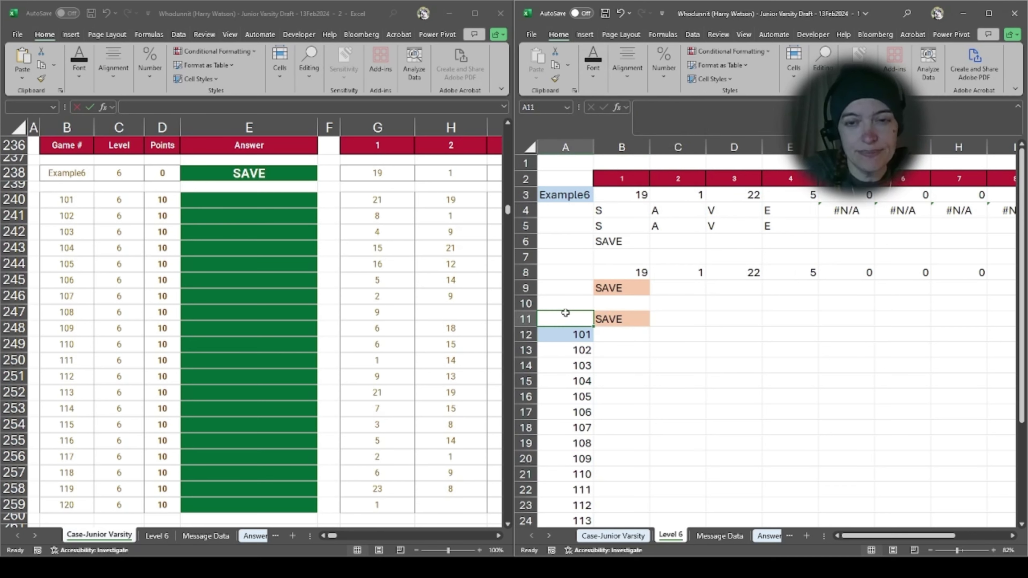
key(shift+Down)
key(shift+Right)
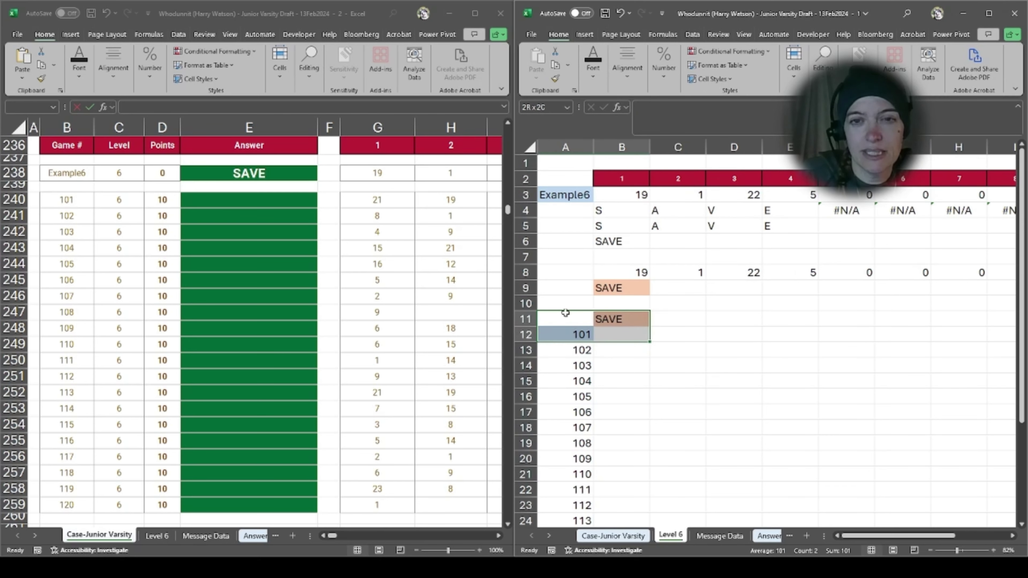
key(ctrl+shift+Down)
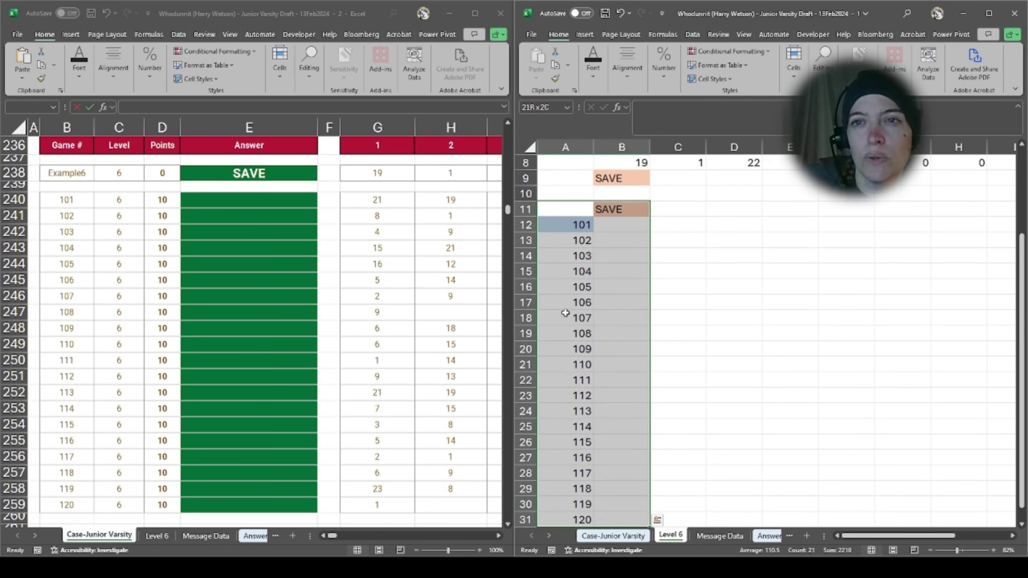
click(694, 33)
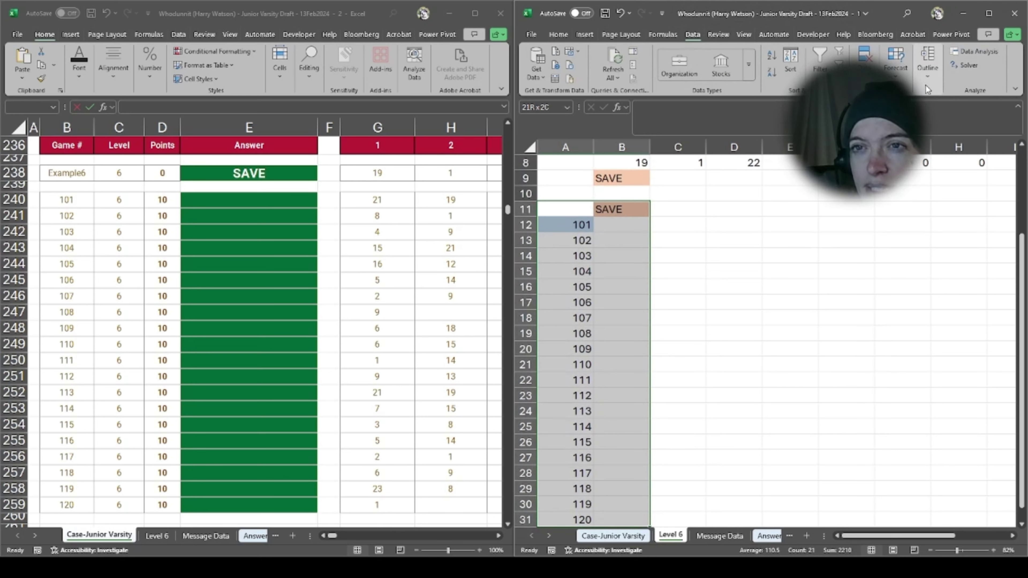
click(896, 64)
click(897, 117)
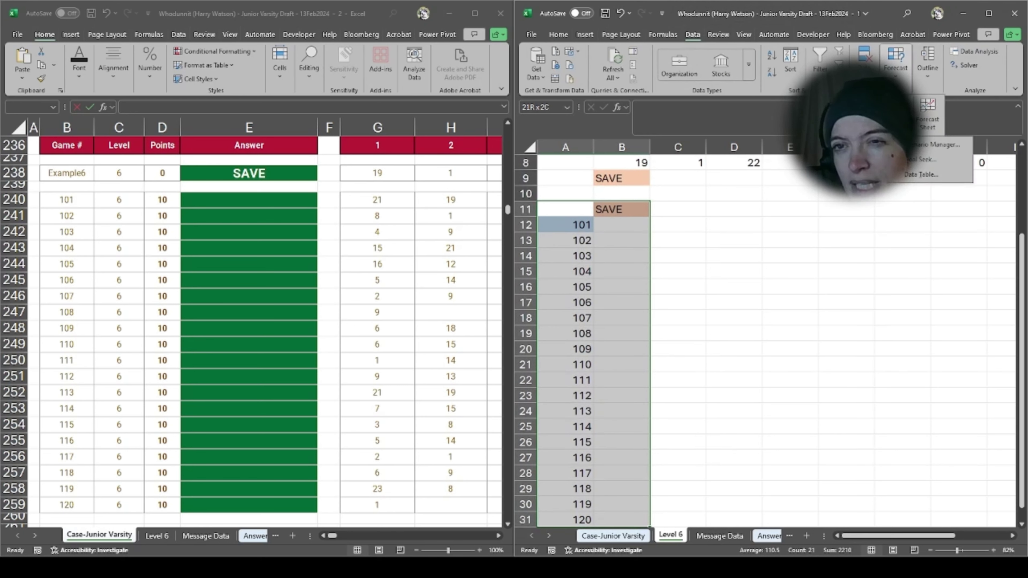
click(922, 173)
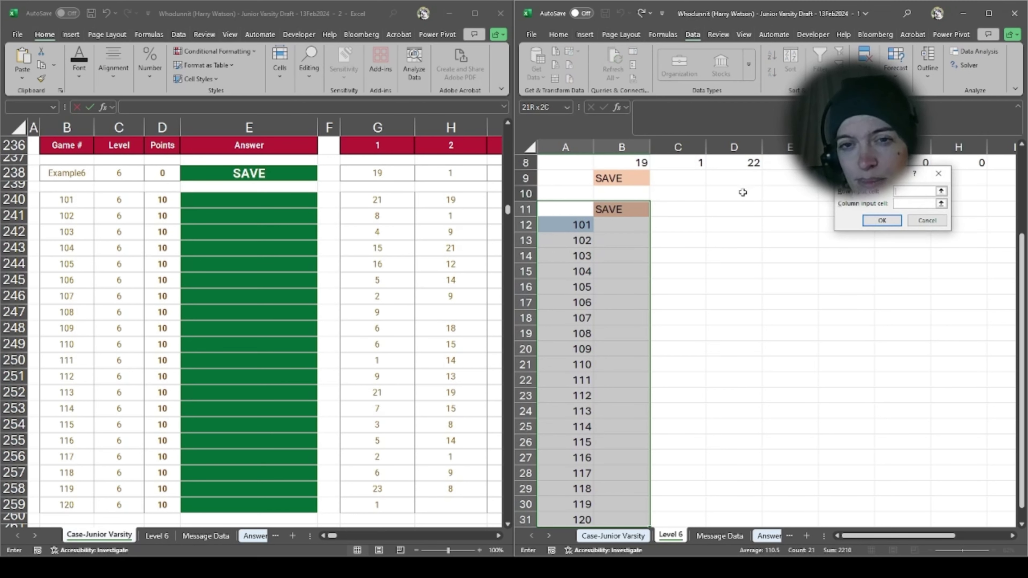
click(910, 203)
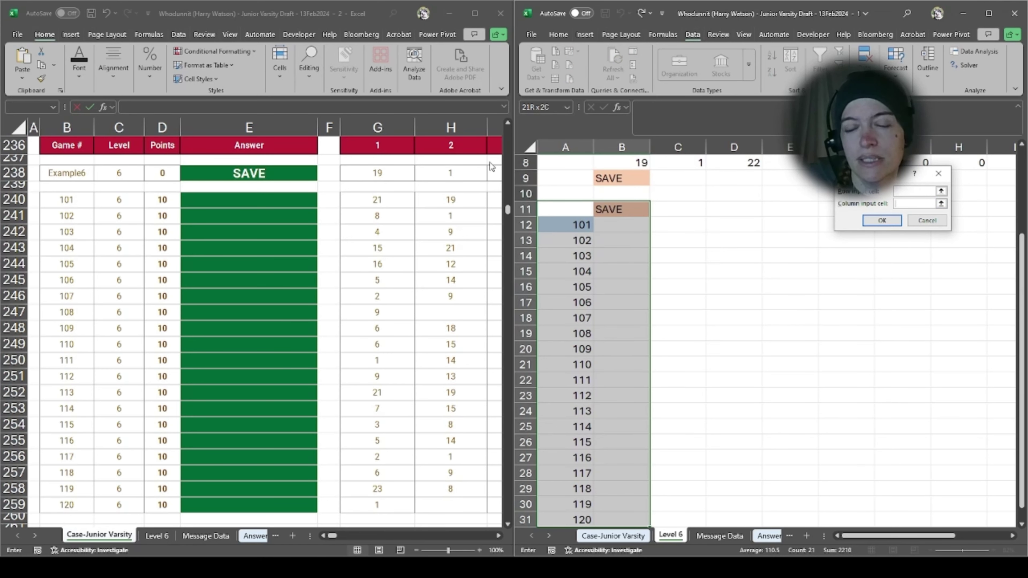
scroll(666, 278, up, 3)
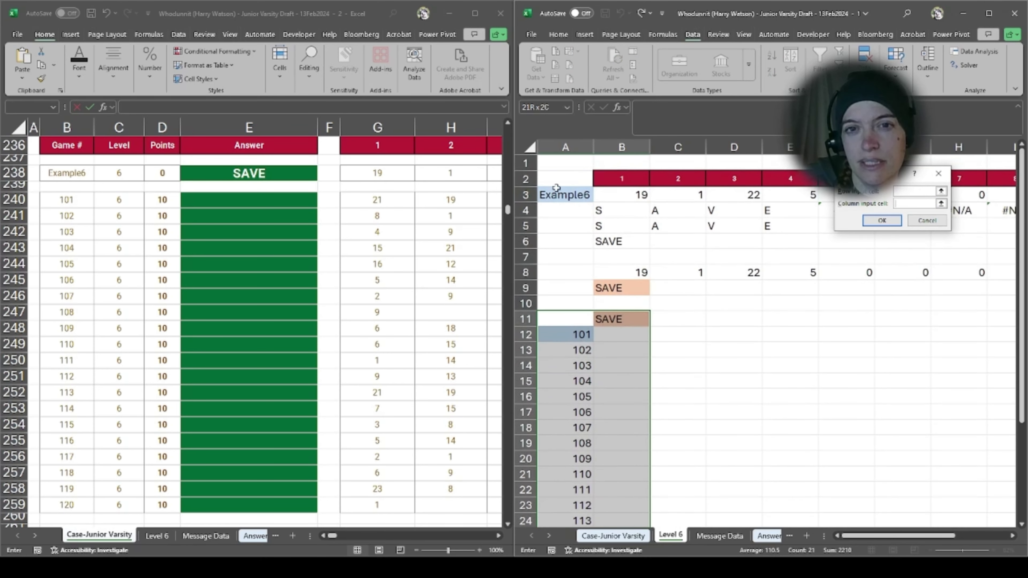
click(571, 196)
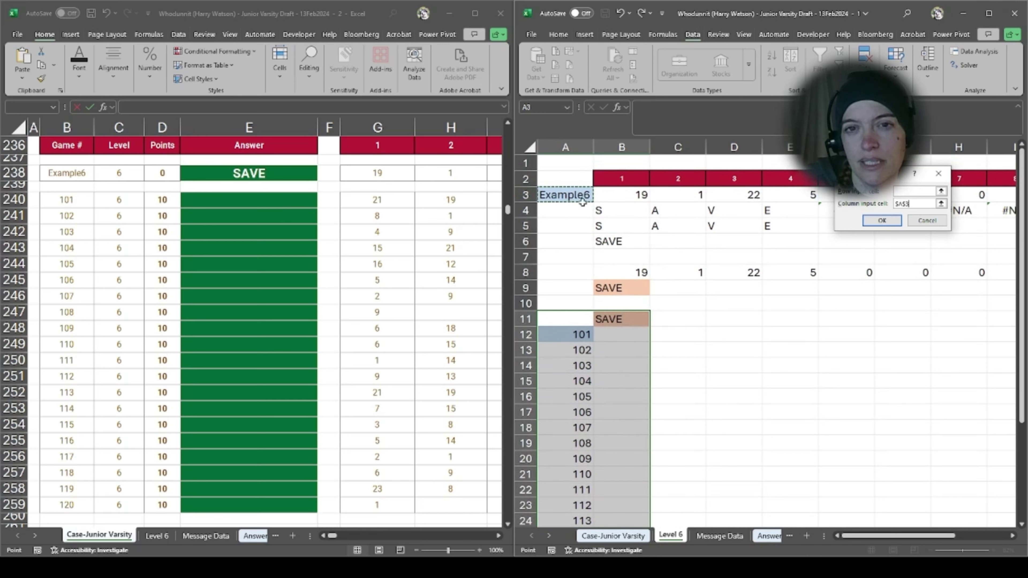
click(884, 225)
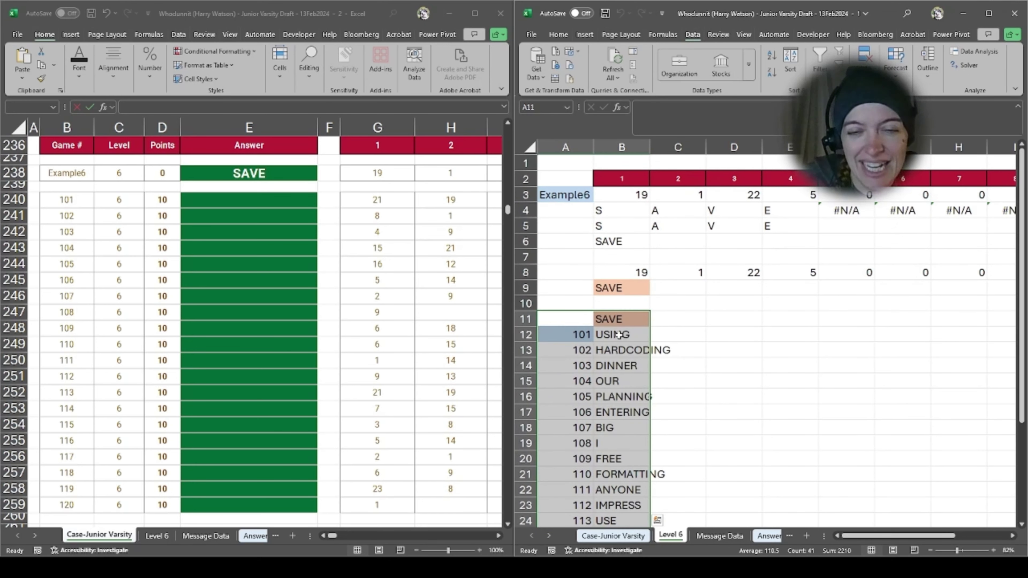
Step: Link game 101's answer cell E240 on the Case-Junior Varsity sheet to B12 of the Level 6 sheet
click(264, 202)
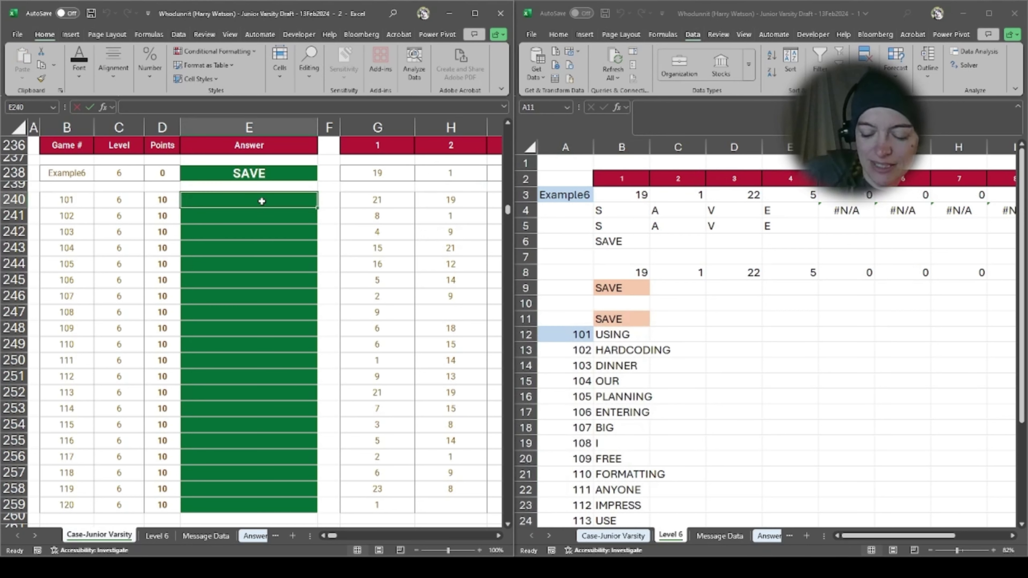
text(=)
click(612, 334)
key(ctrl+Return)
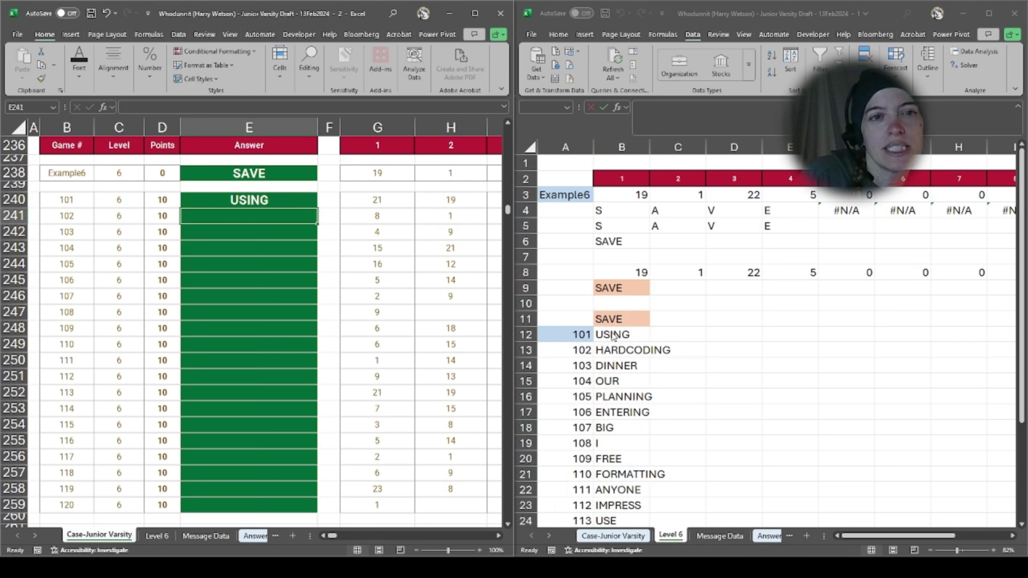
Step: Copy the link formula in E240 to the answer cells of all games through 120, E240:E259
key(ctrl+c)
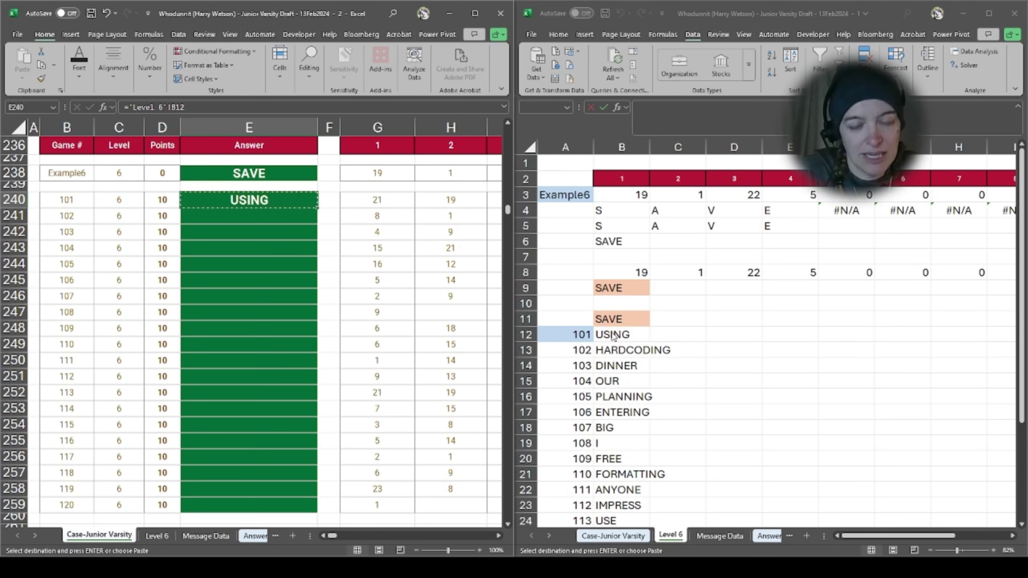
key(Left)
key(ctrl+Down)
key(Right)
key(ctrl+shift+Up)
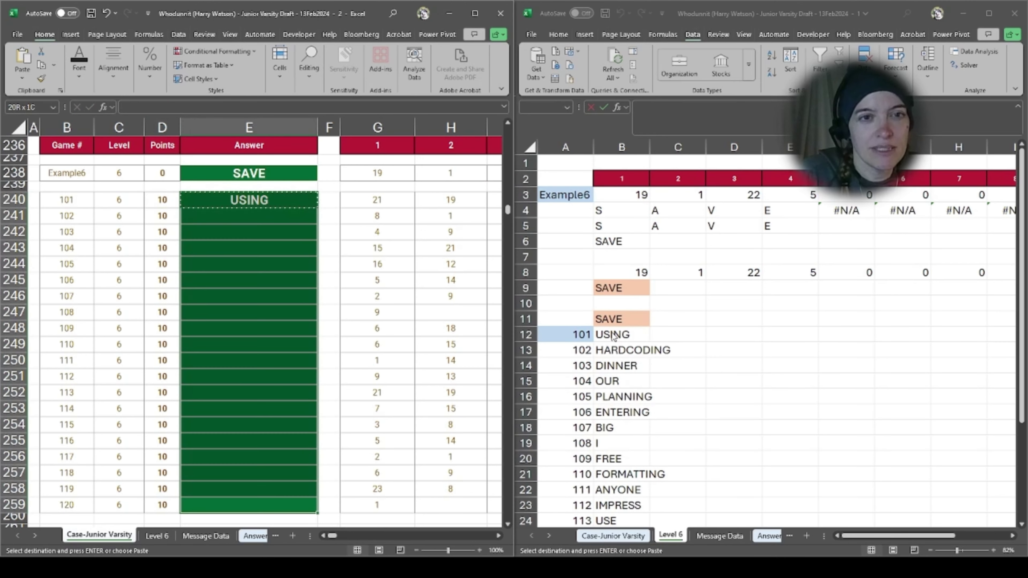
key(ctrl+v)
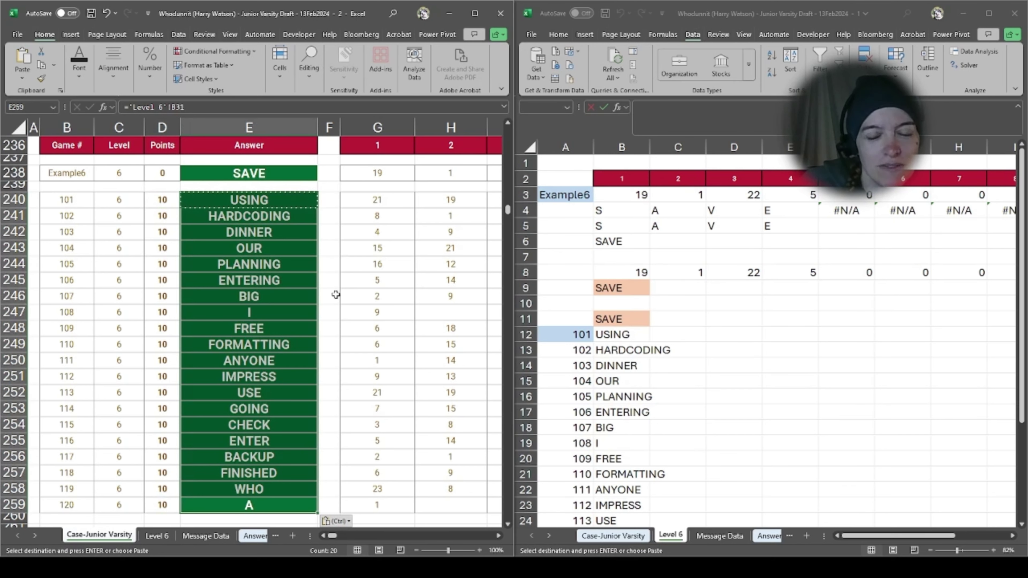
scroll(348, 308, up, 3)
scroll(348, 308, up, 1)
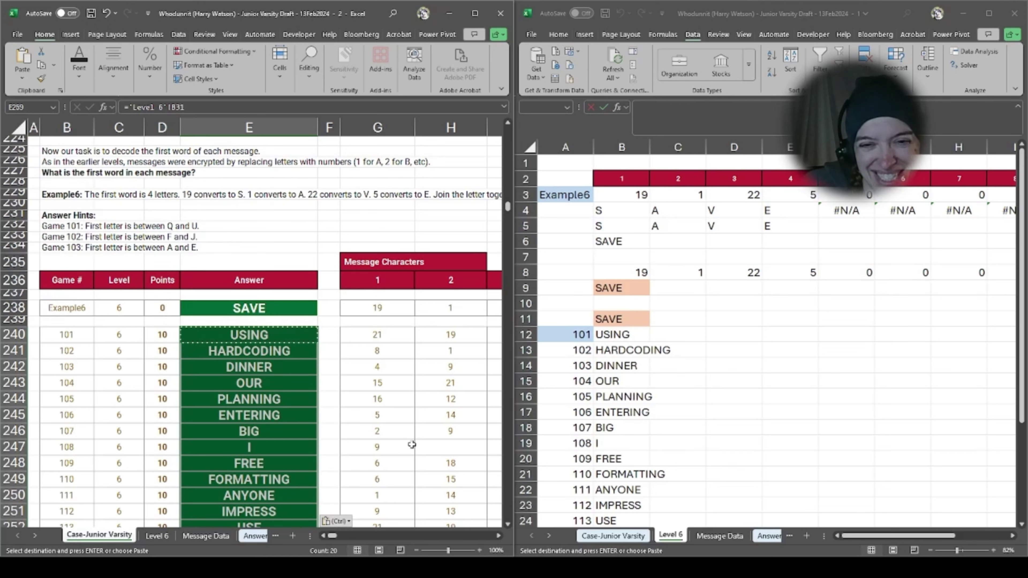
click(796, 394)
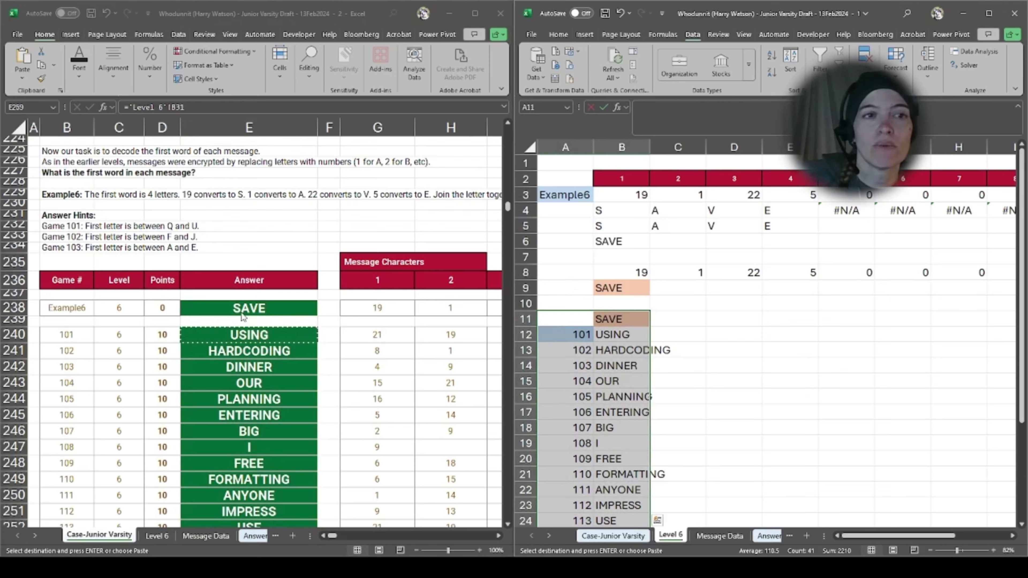
Step: Read the Level 7 task, example and answer hints on the Case-Junior Varsity sheet, and look across its message character columns
scroll(244, 316, down, 2)
click(295, 295)
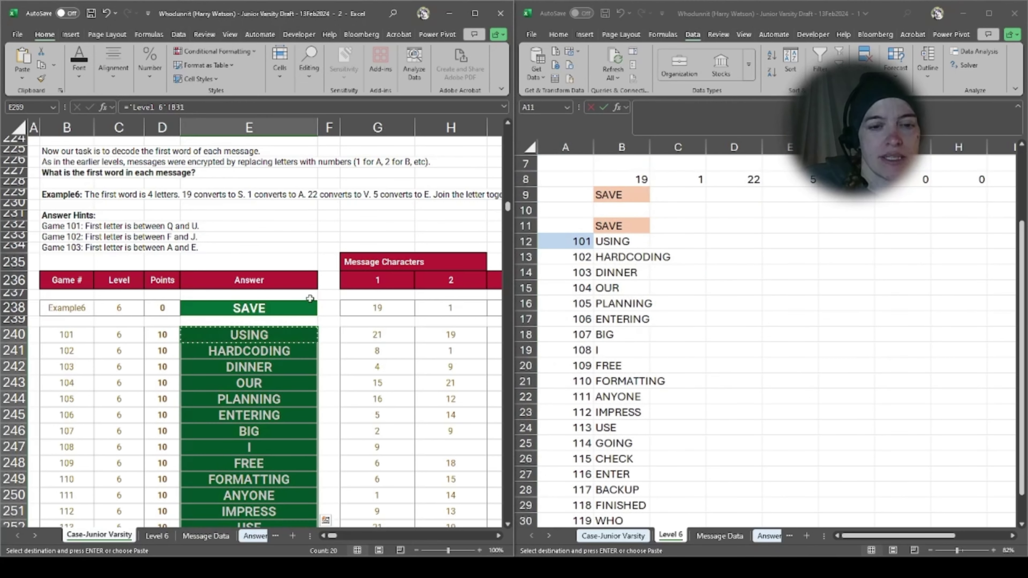
scroll(311, 298, down, 7)
scroll(310, 298, down, 4)
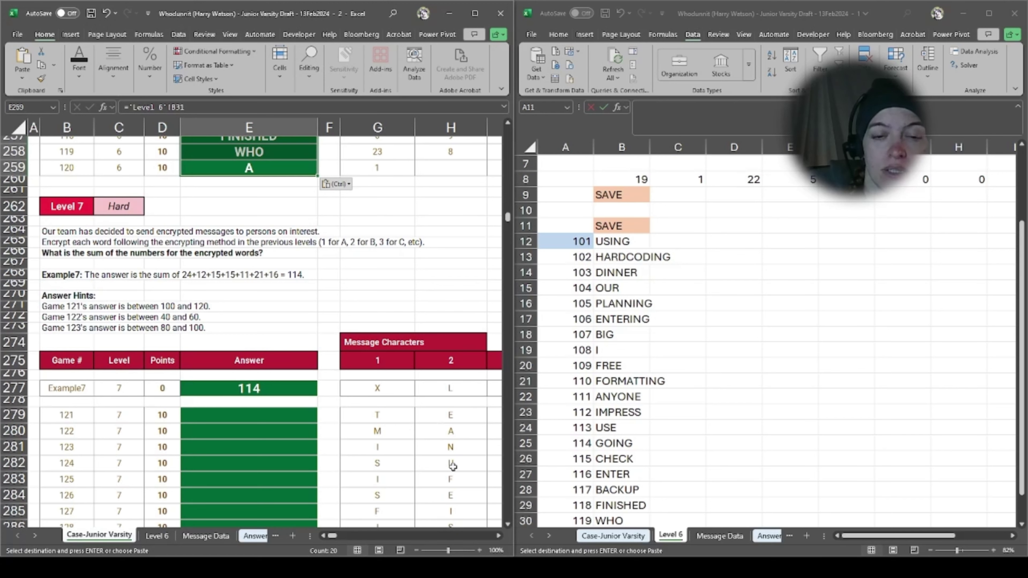
click(499, 536)
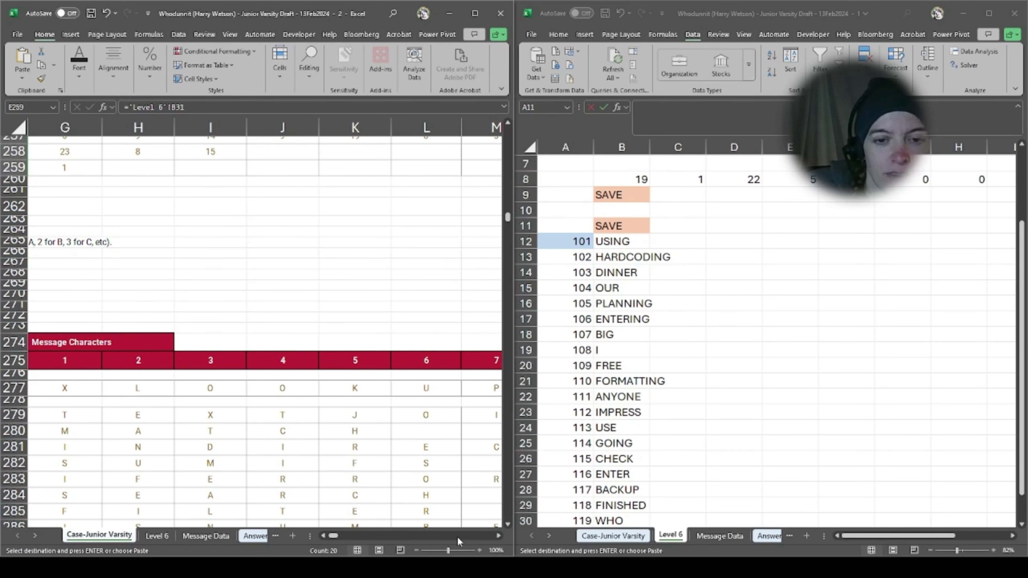
click(323, 537)
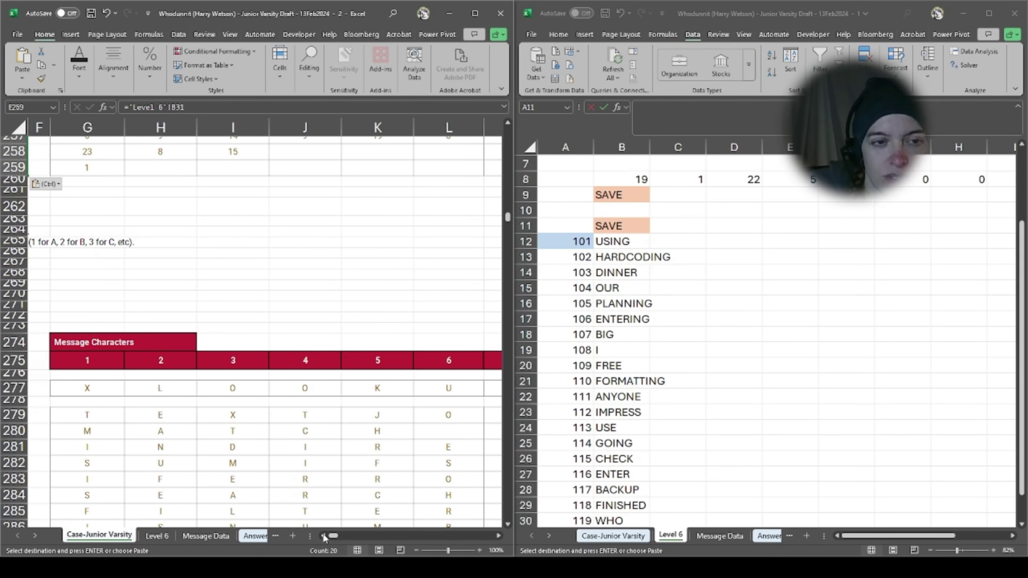
click(324, 536)
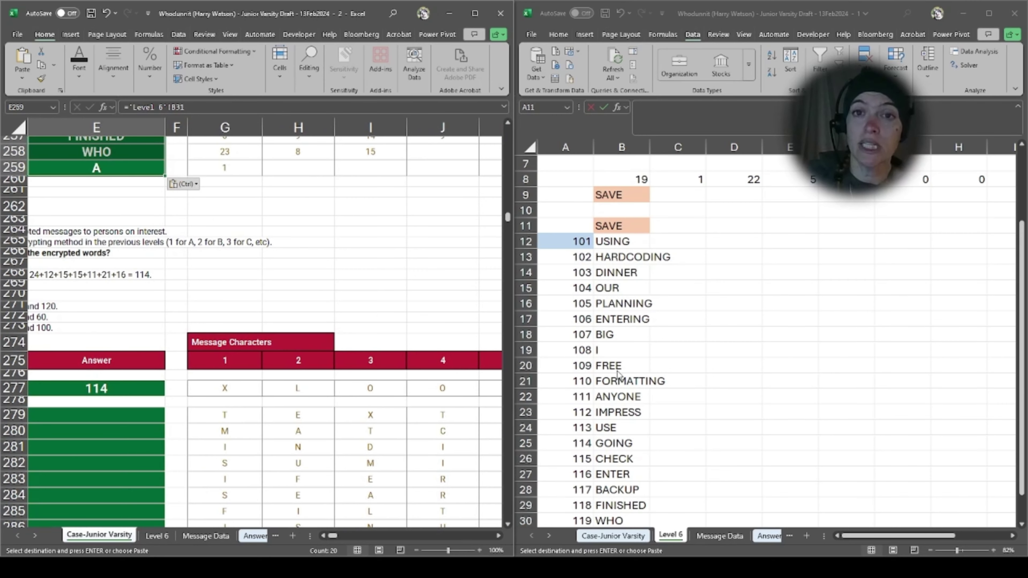
Step: Review the looked-up characters and conversion rows on the Level 6 sheet against the Level 7 task
scroll(690, 326, up, 2)
scroll(693, 330, down, 1)
click(771, 326)
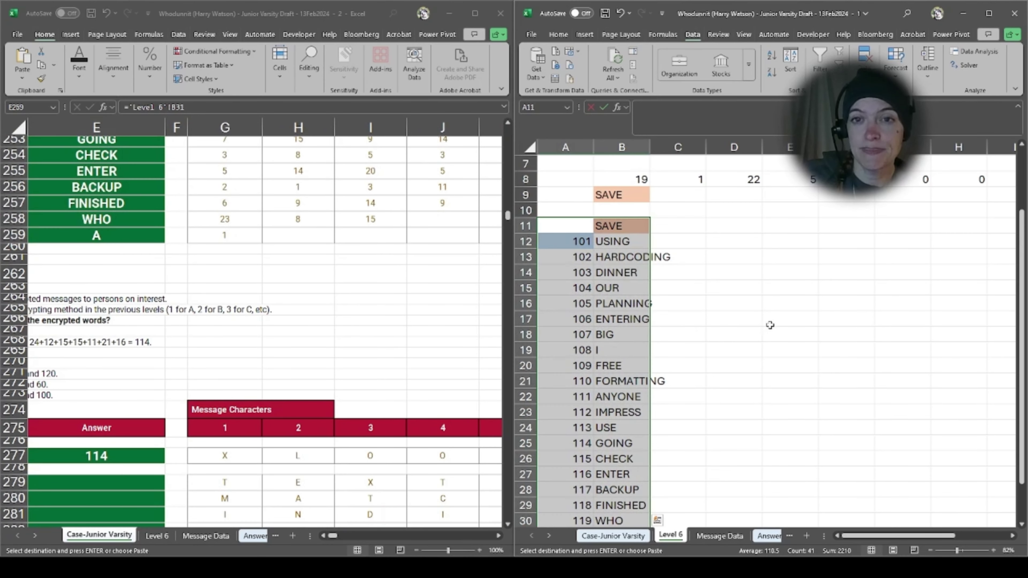
scroll(771, 326, up, 2)
drag(625, 192, 903, 196)
drag(612, 227, 765, 224)
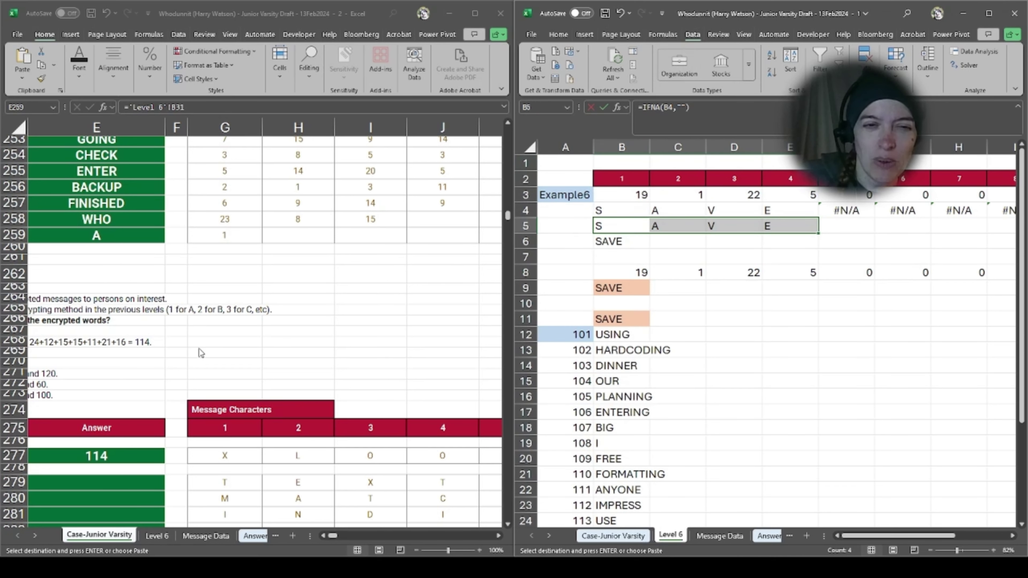
click(356, 382)
scroll(355, 380, down, 2)
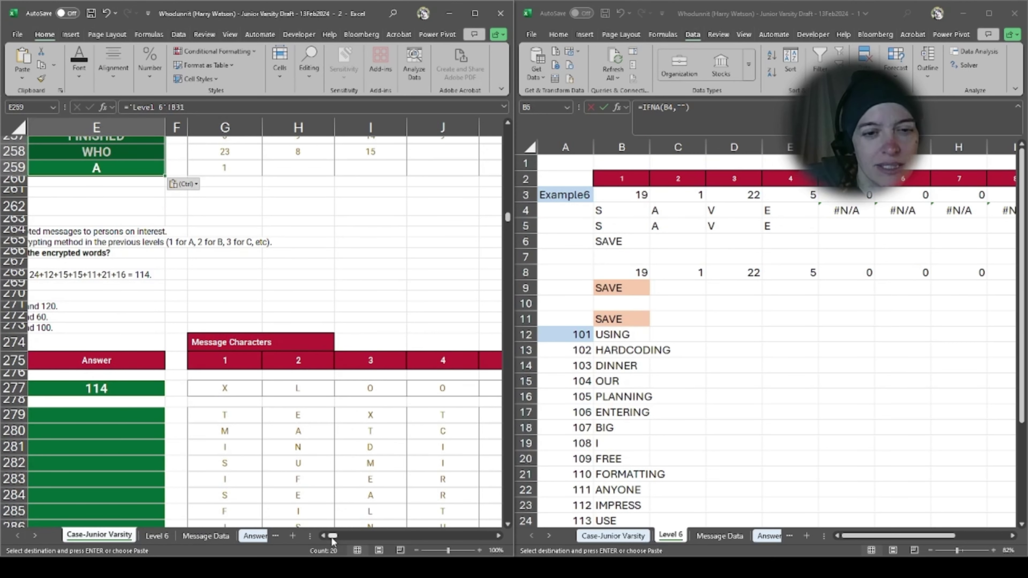
drag(331, 536, 325, 535)
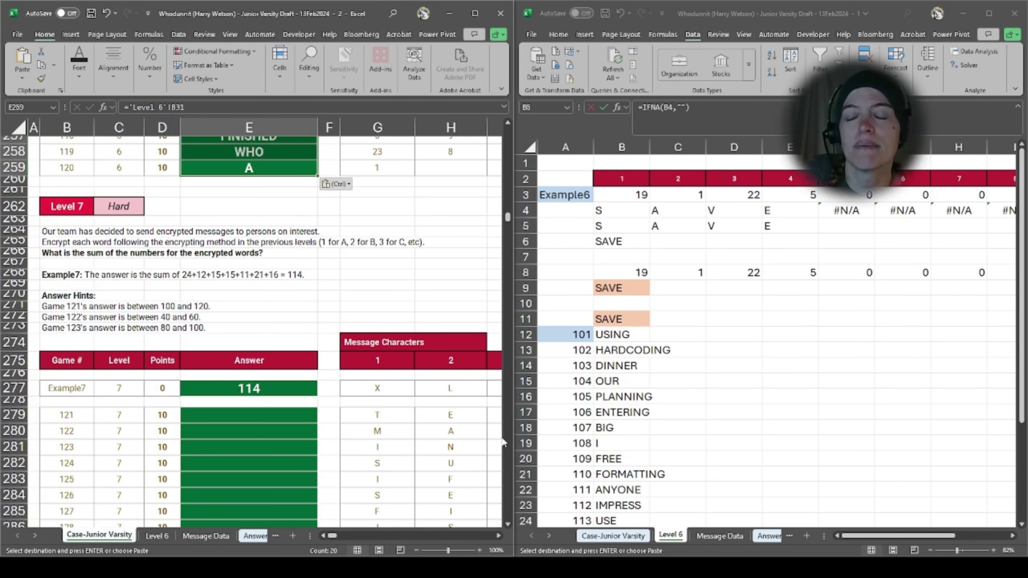
Step: Create a copy of the Level 6 sheet before the Case-Junior Varsity sheet in the same workbook
right_click(679, 539)
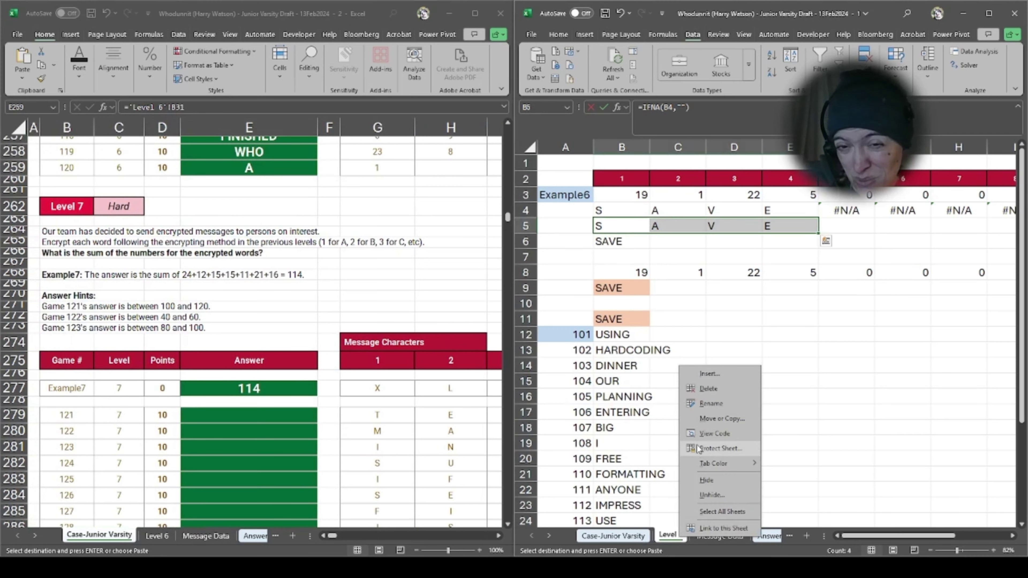
click(709, 421)
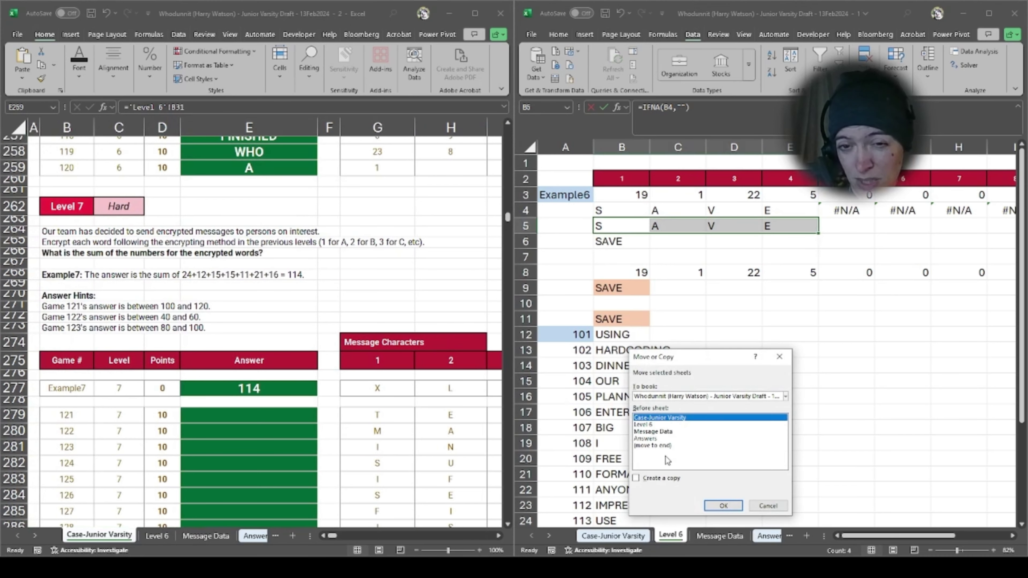
click(655, 479)
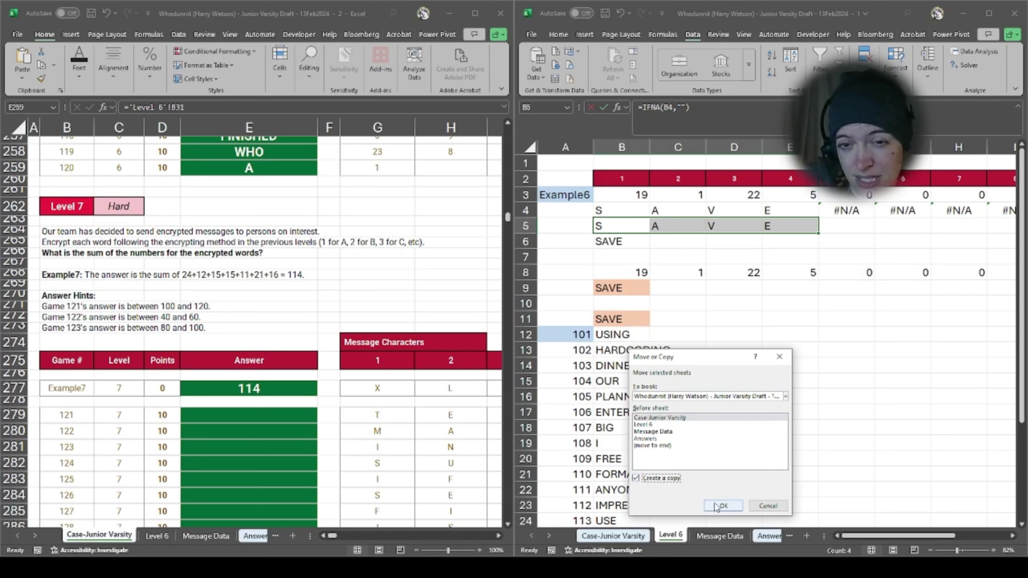
click(722, 506)
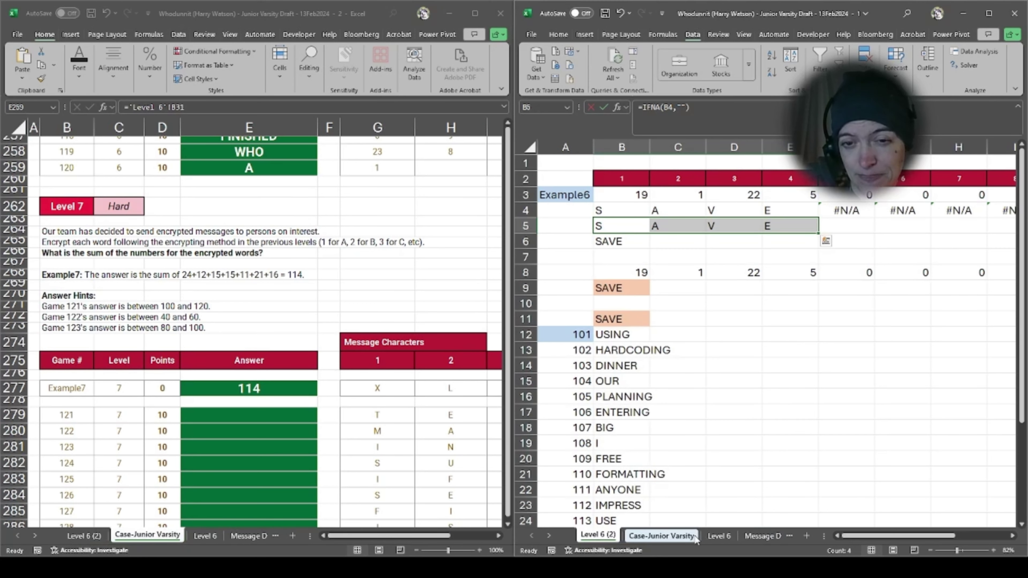
Step: Rename the copied sheet as Level 7 and move it directly after the Level 6 sheet
text(Level)
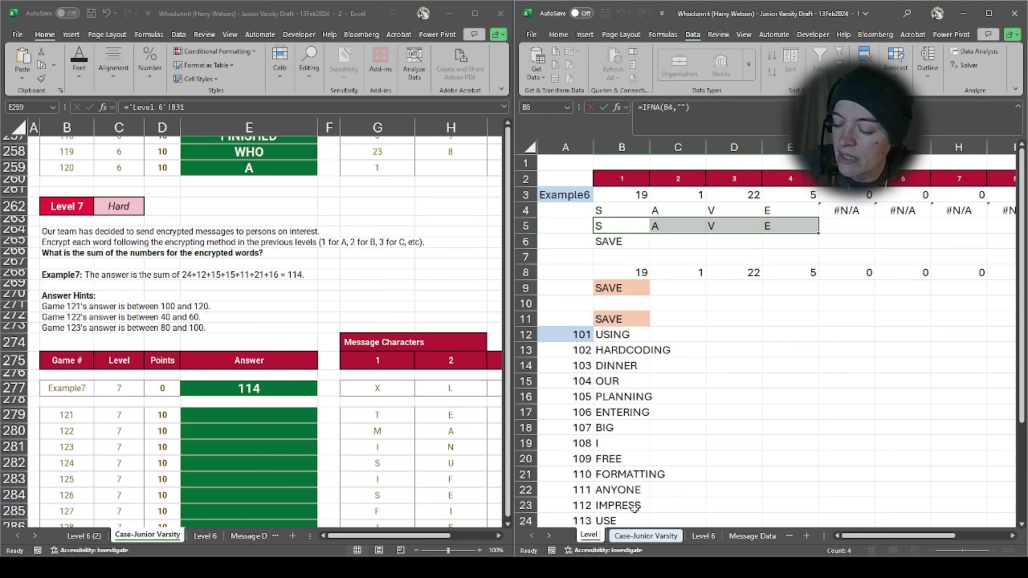
text( 7)
click(715, 473)
drag(629, 543, 730, 533)
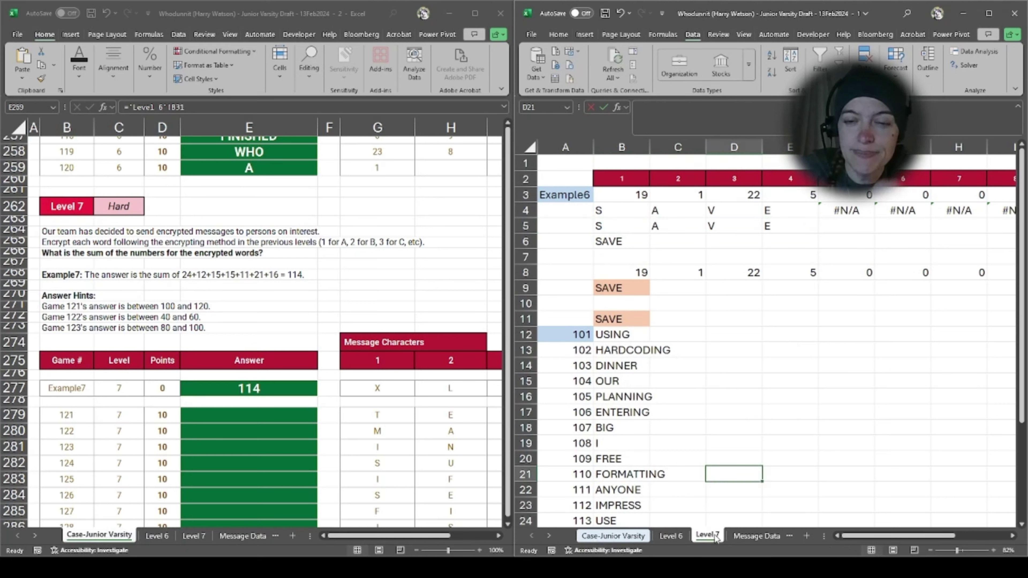
click(795, 366)
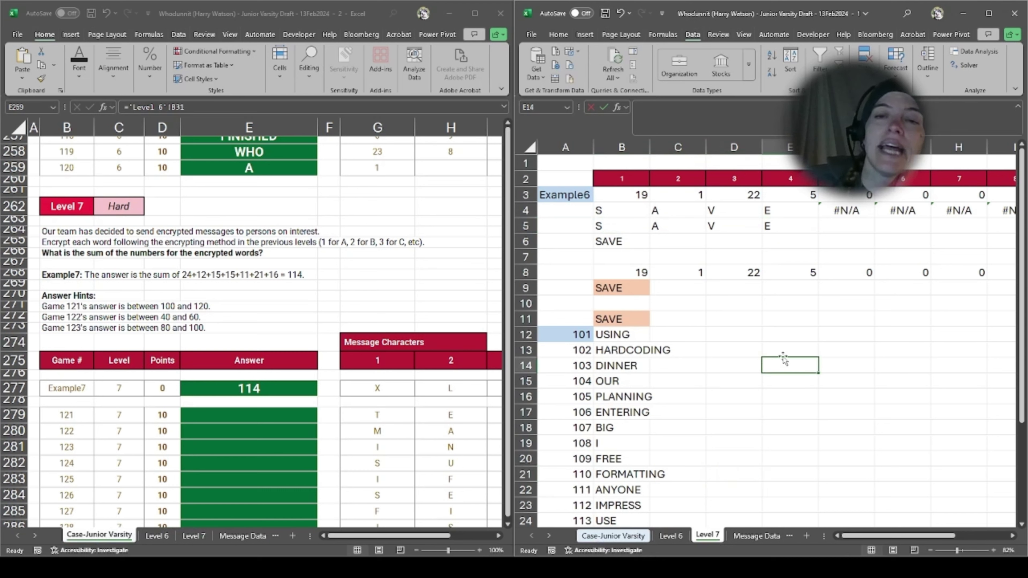
Step: Link A3 of the Level 7 sheet to the Example7 game cell B277 on Case-Junior Varsity and check the looked-up characters
click(566, 195)
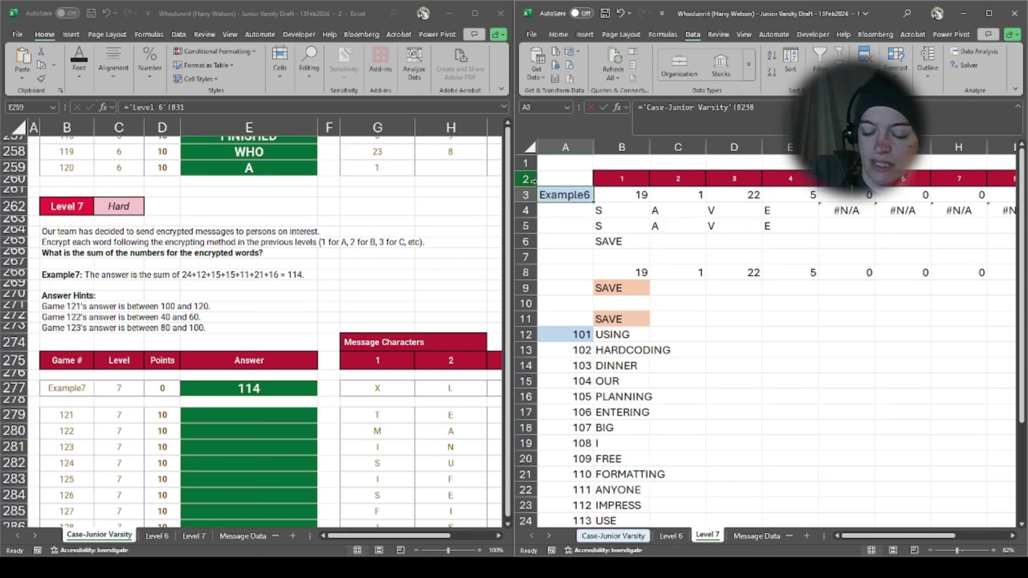
text(=)
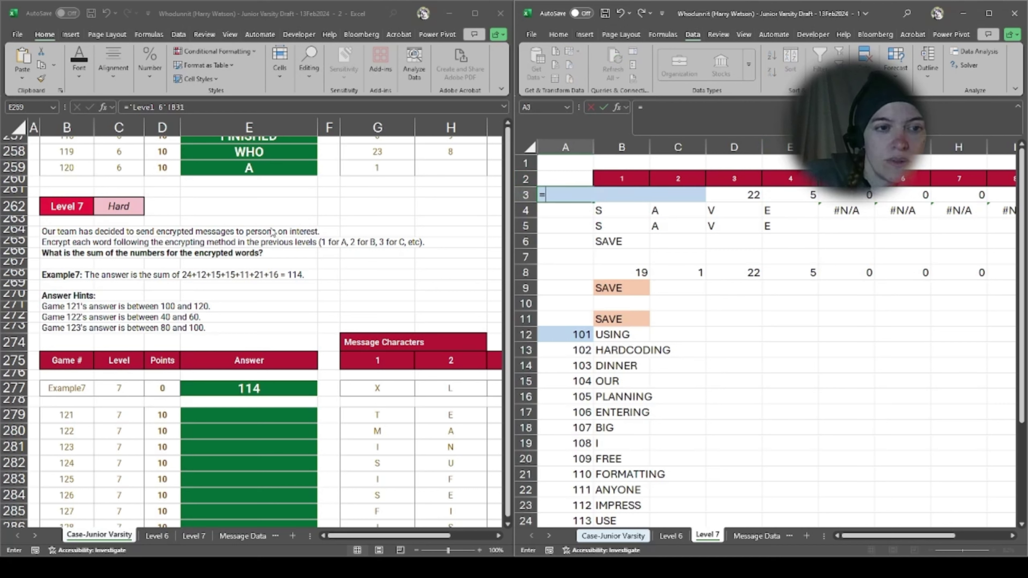
click(63, 389)
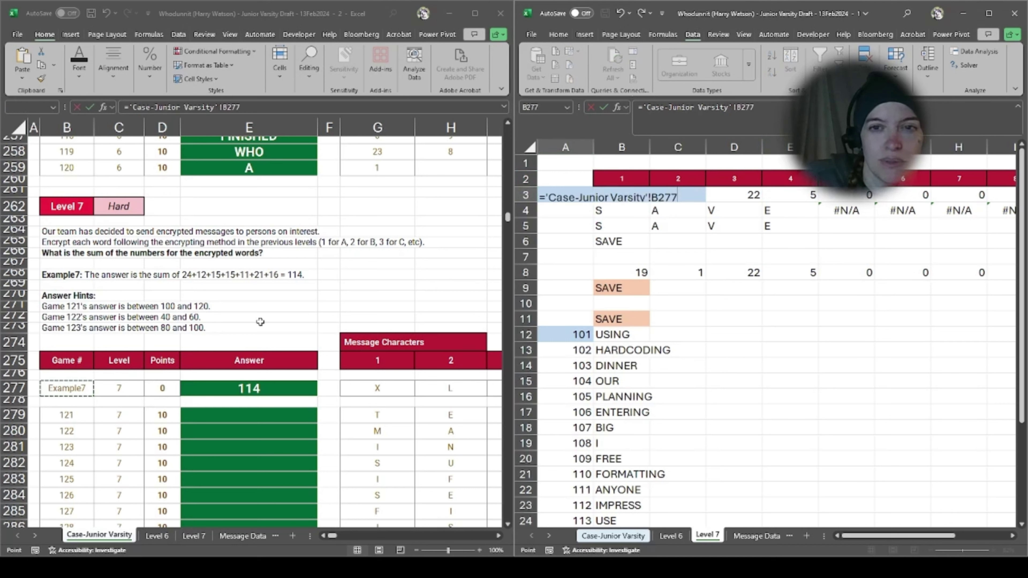
key(Return)
key(Up)
key(Right)
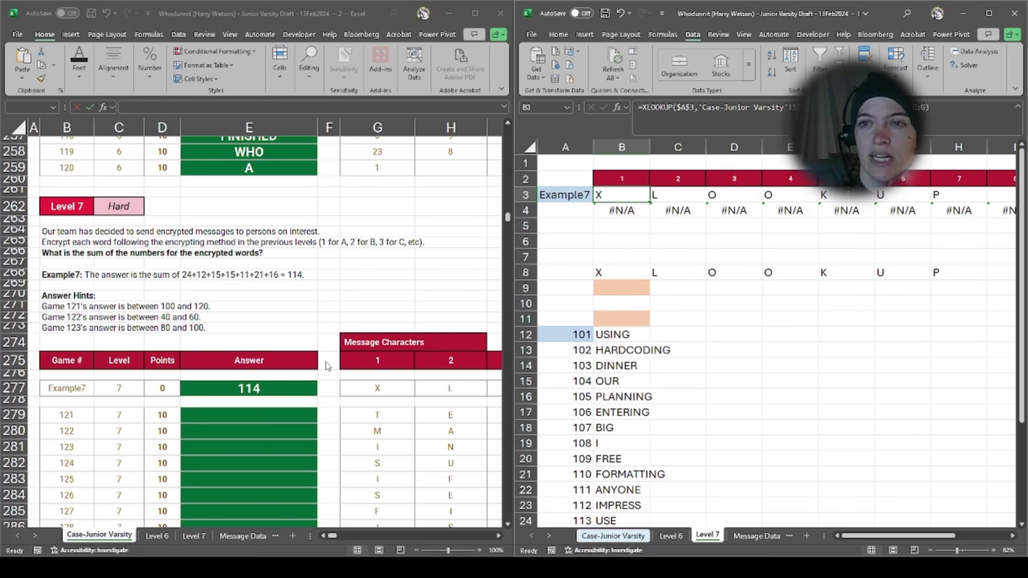
drag(856, 536, 952, 533)
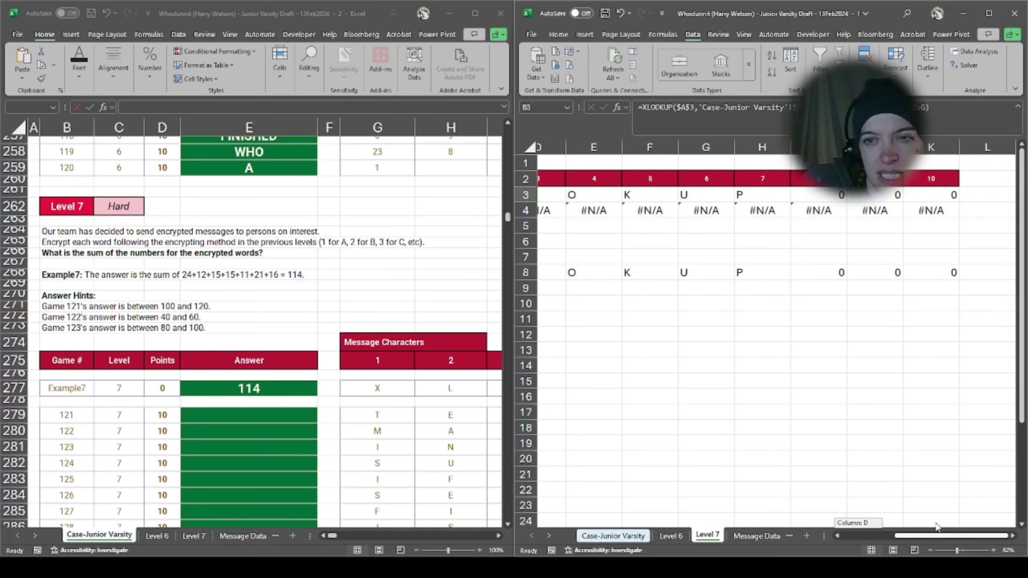
drag(930, 525, 833, 526)
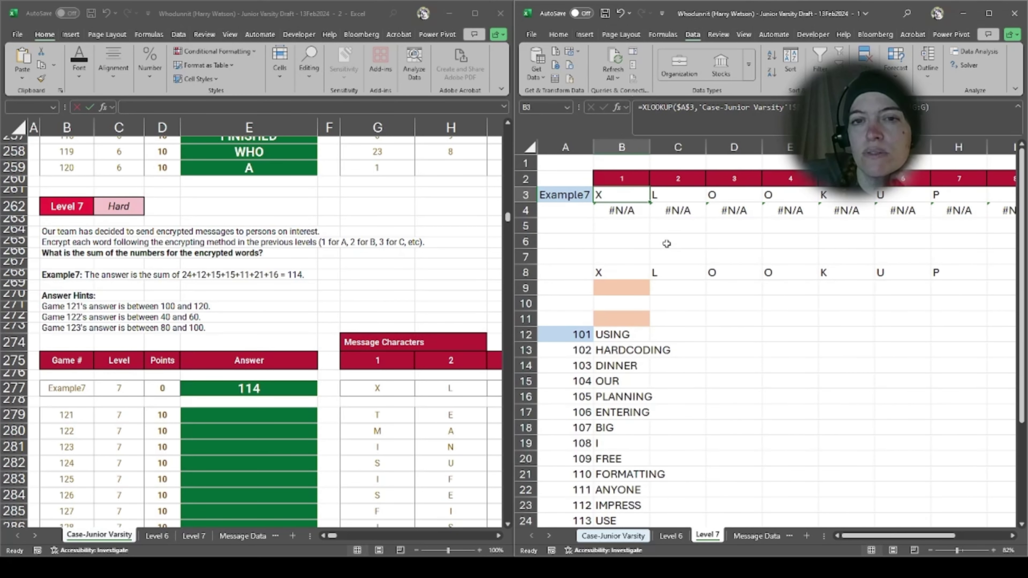
Step: Reverse the lookup in B4 to convert letters into numbers with =XLOOKUP(B3,letters,values)
click(619, 206)
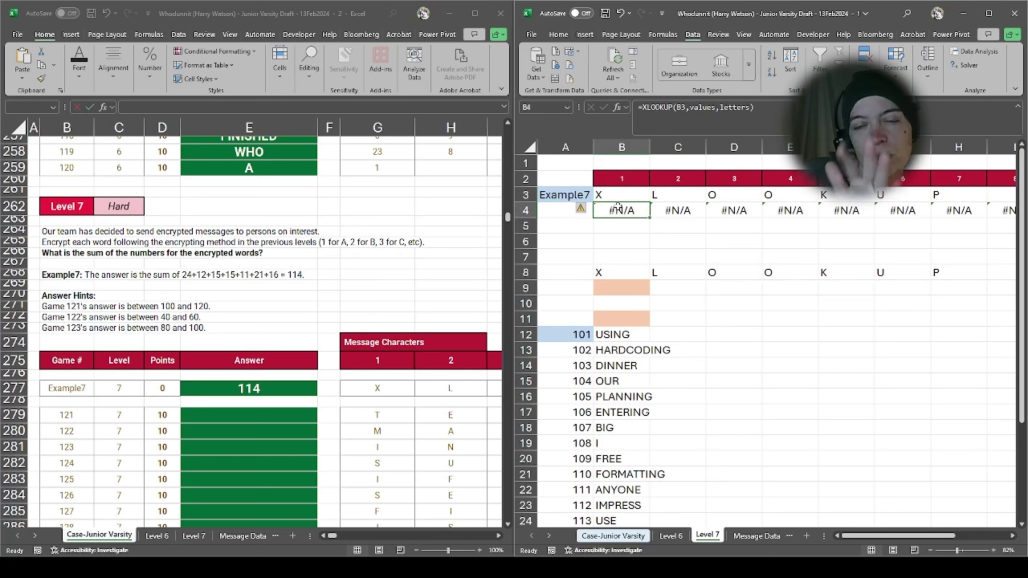
double_click(703, 107)
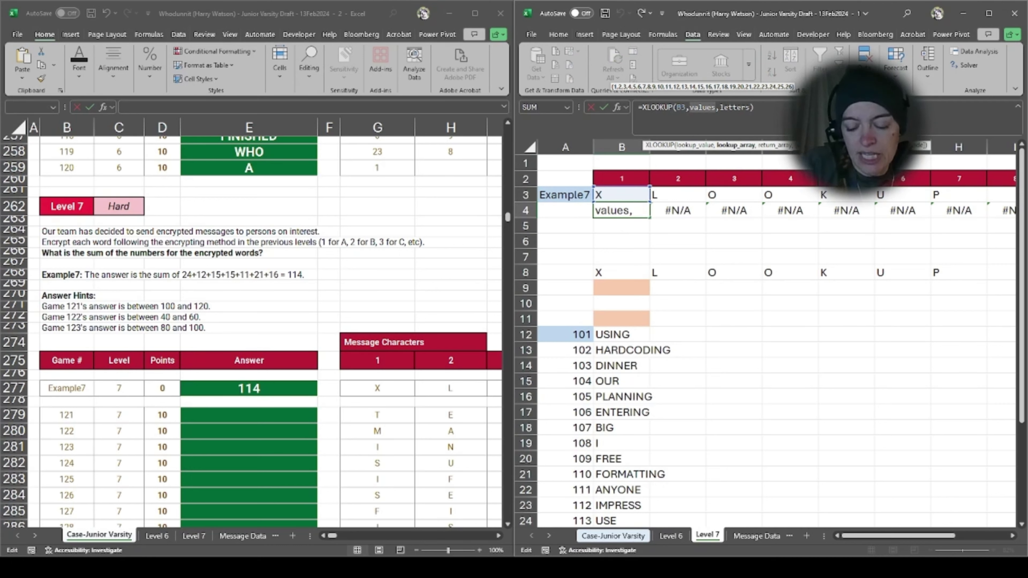
text(letters)
key(BackSpace)
key(BackSpace)
key(BackSpace)
key(BackSpace)
key(BackSpace)
key(BackSpace)
key(BackSpace)
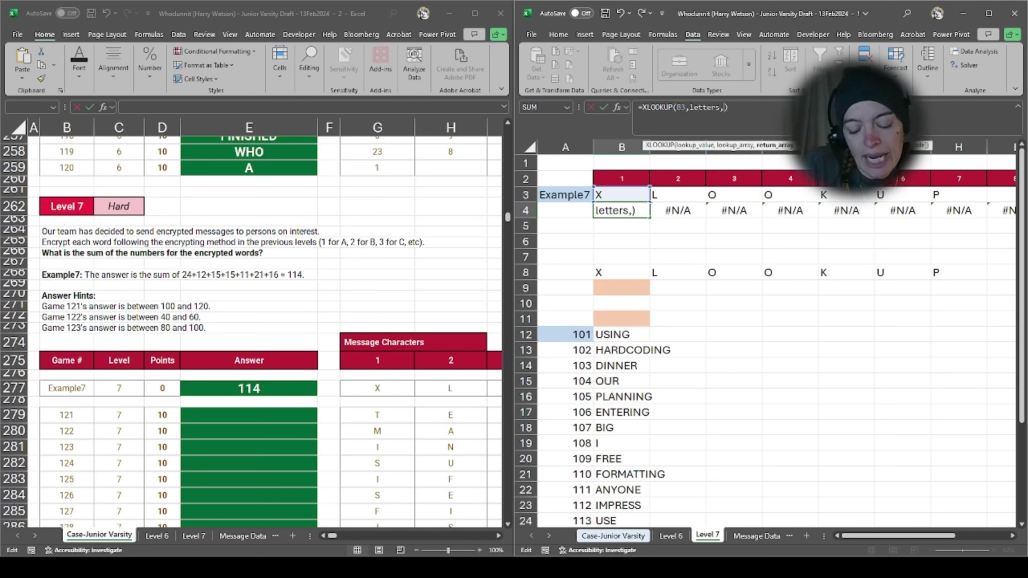
text(value)
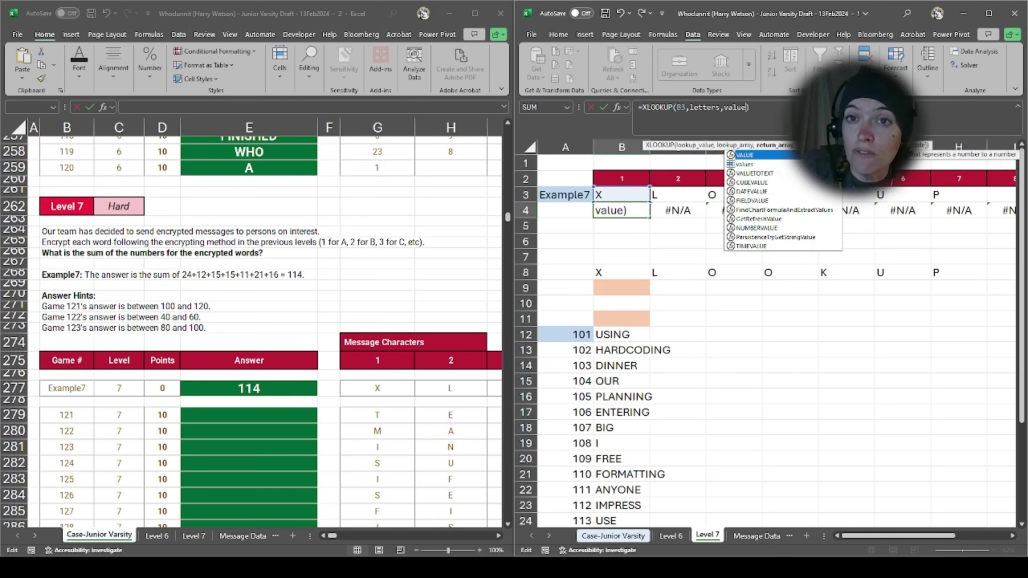
text(s)
key(ctrl+Return)
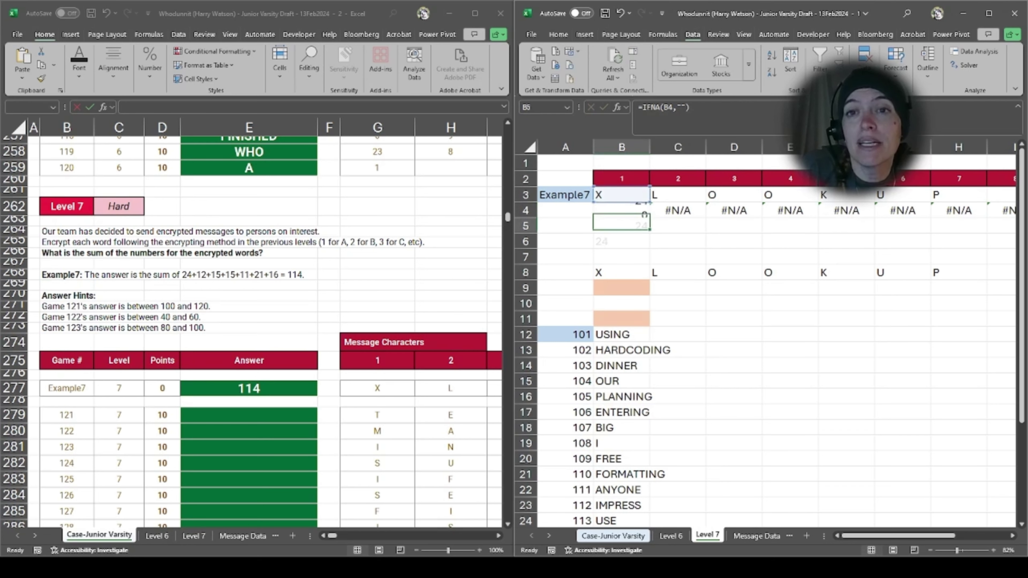
Step: Copy the letter-to-number lookup from B4 across the rest of row 4, C4:K4
key(ctrl+c)
key(Right)
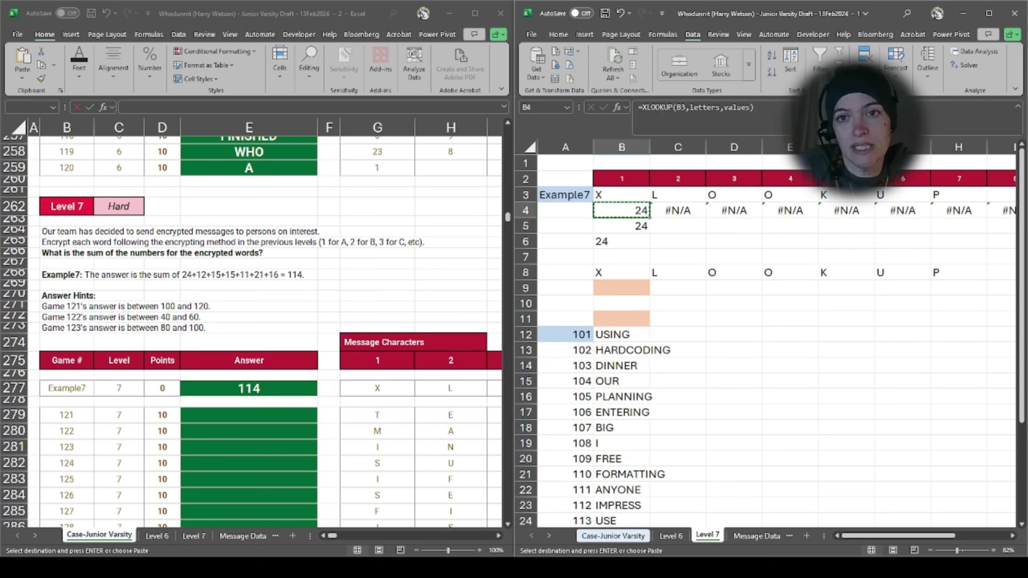
key(ctrl+shift+Right)
key(ctrl+v)
key(Left)
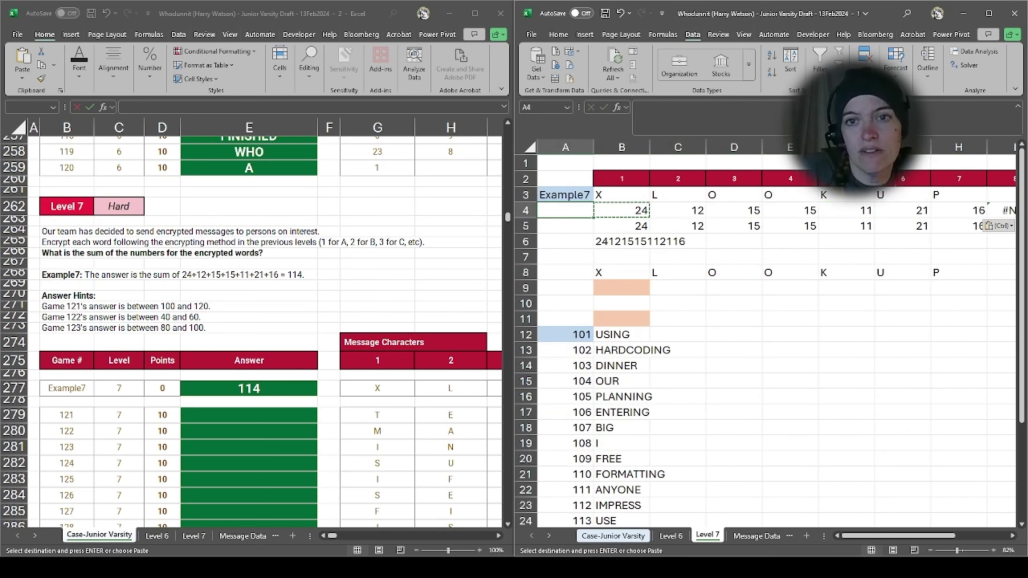
Step: Change the formula in B6 of the Level 7 sheet from TEXTJOIN to =SUM(B5:K5)
key(Down)
key(Right)
key(Down)
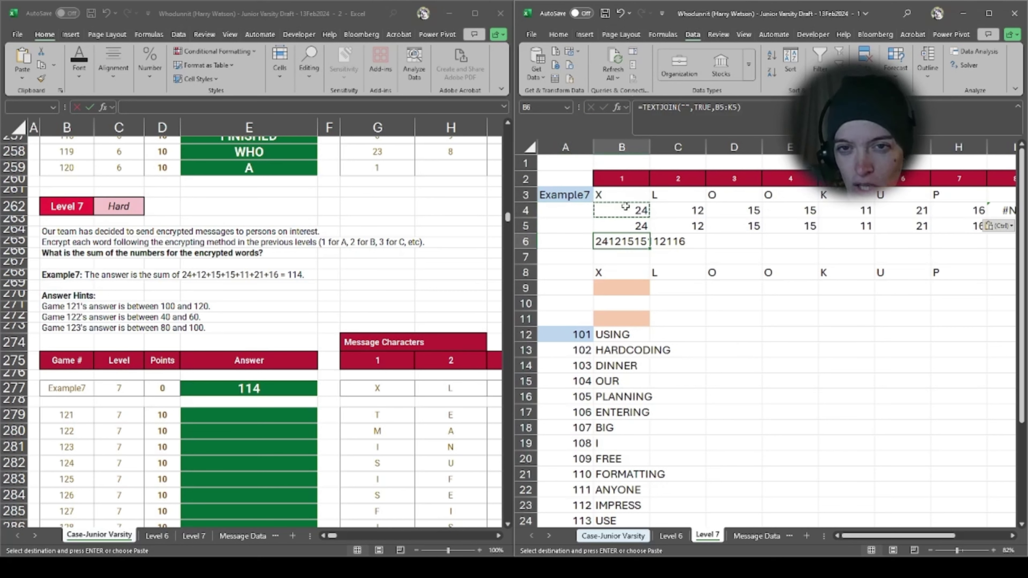
key(F2)
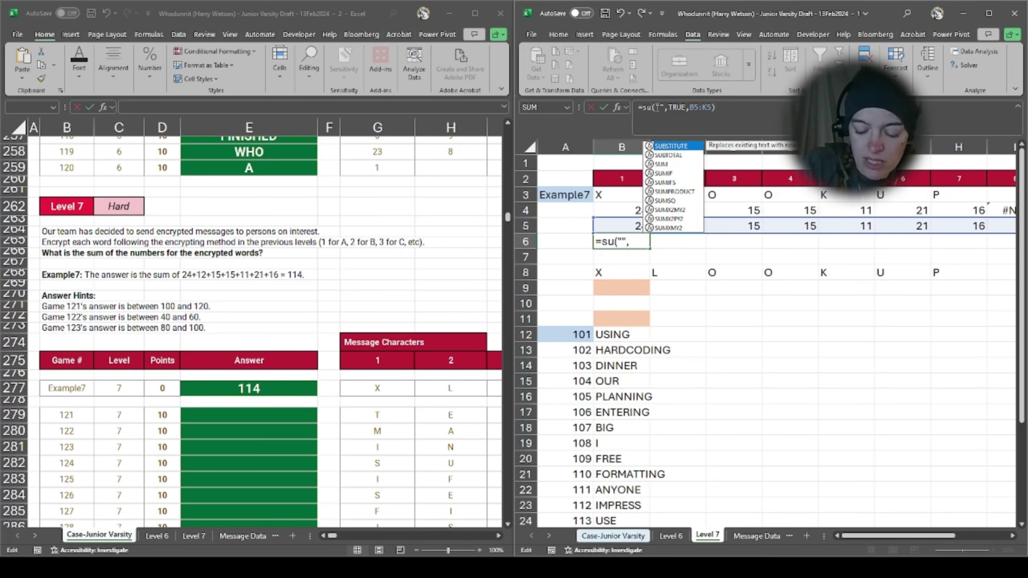
text(mm)
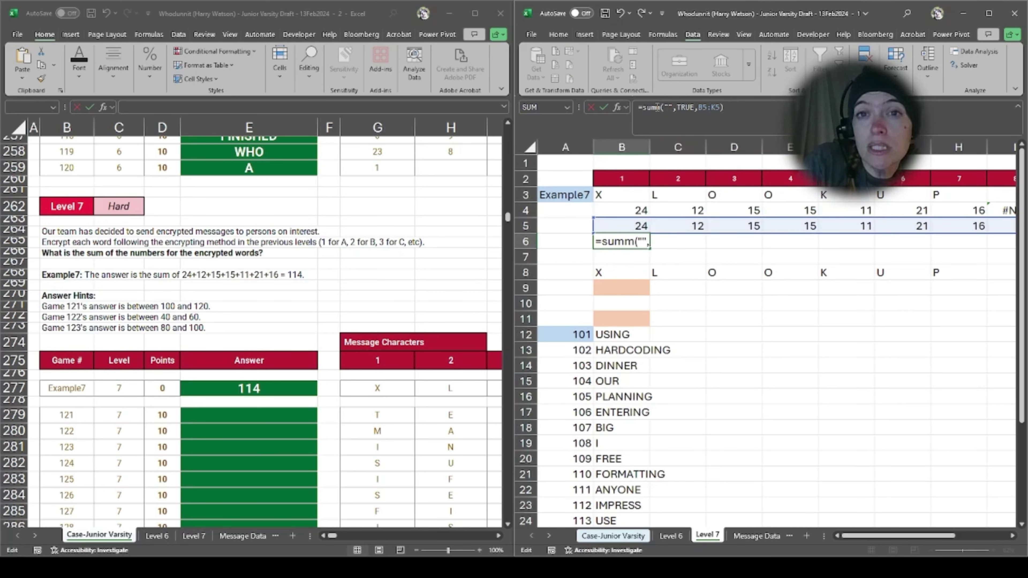
key(Delete)
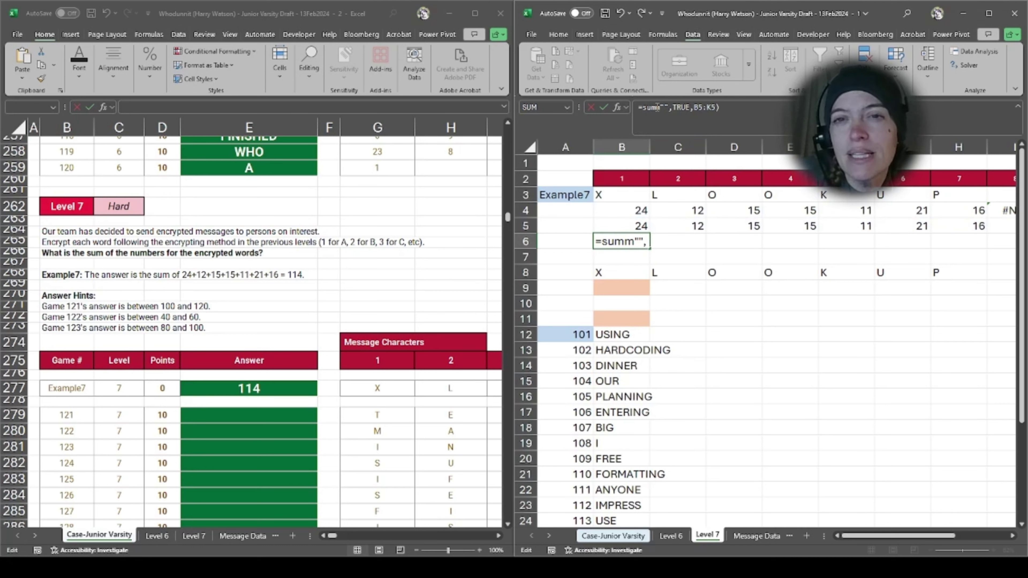
text(()
key(Delete)
key(Delete)
key(Delete)
key(Delete)
key(Delete)
key(Delete)
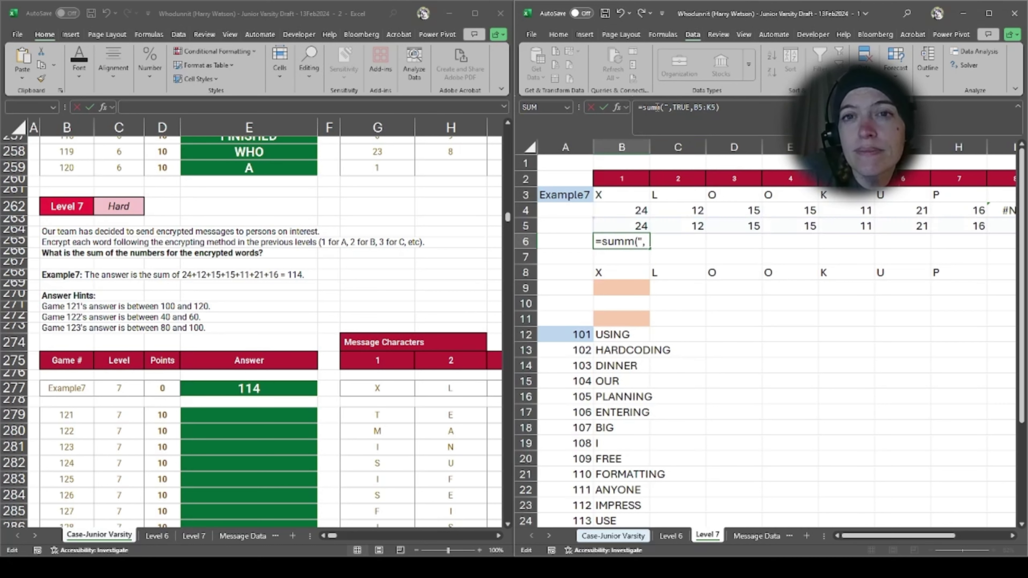
key(BackSpace)
key(BackSpace)
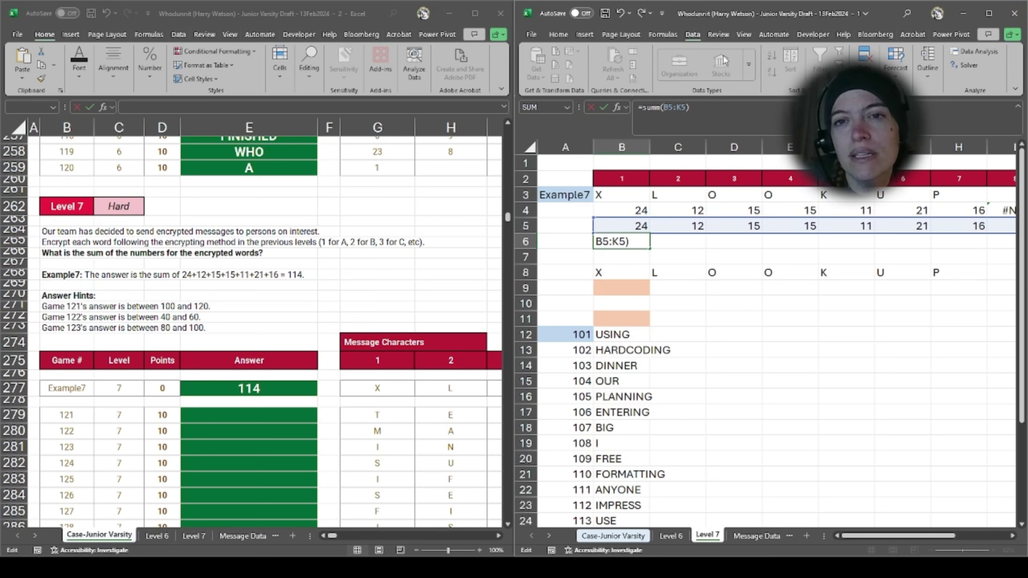
click(649, 109)
key(BackSpace)
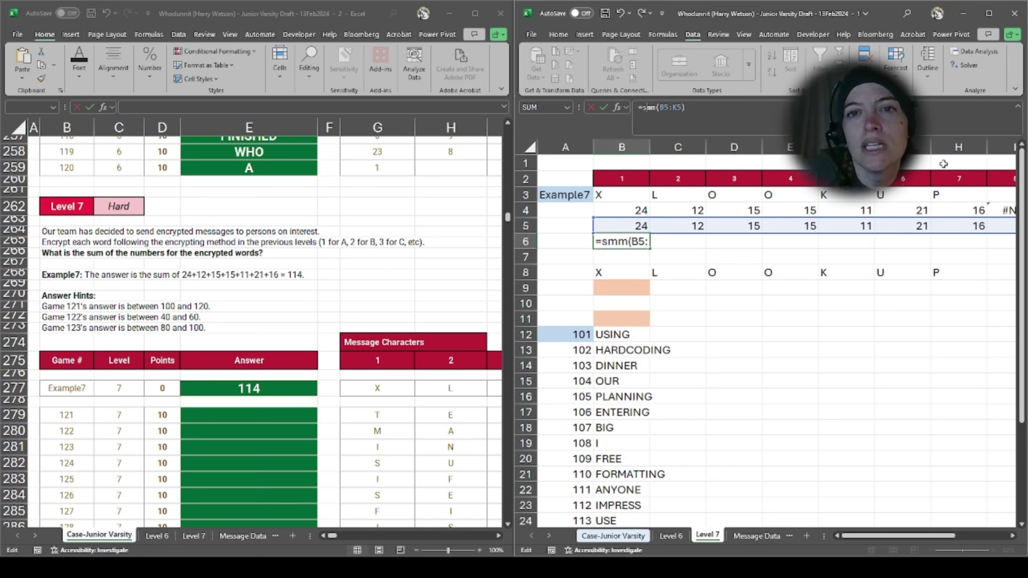
key(Delete)
text(uu)
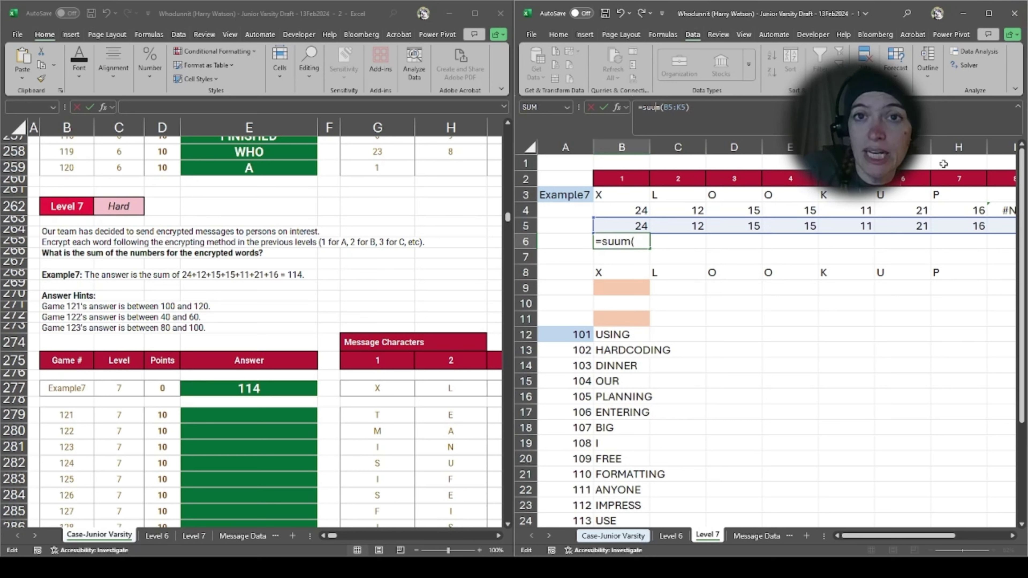
key(BackSpace)
key(Return)
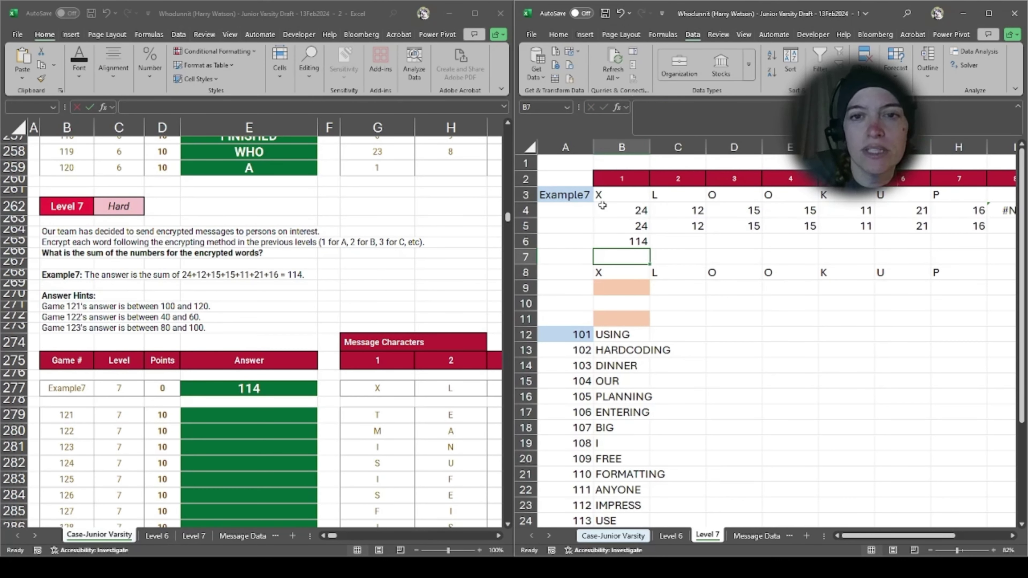
Step: Replace TEXTJOIN with SUM in B9's combined formula and remove its empty-text delimiter and TRUE arguments
click(629, 289)
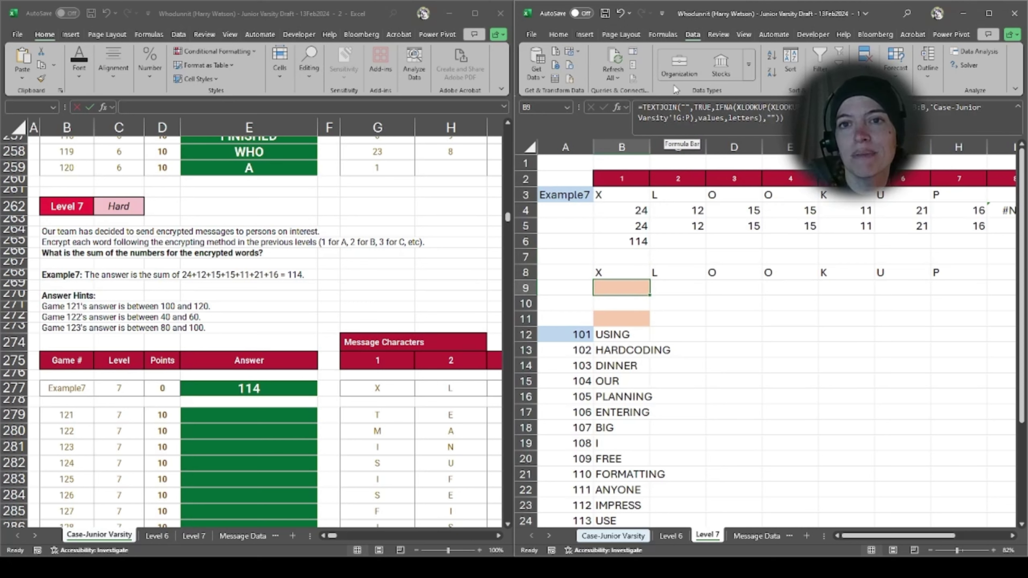
click(712, 106)
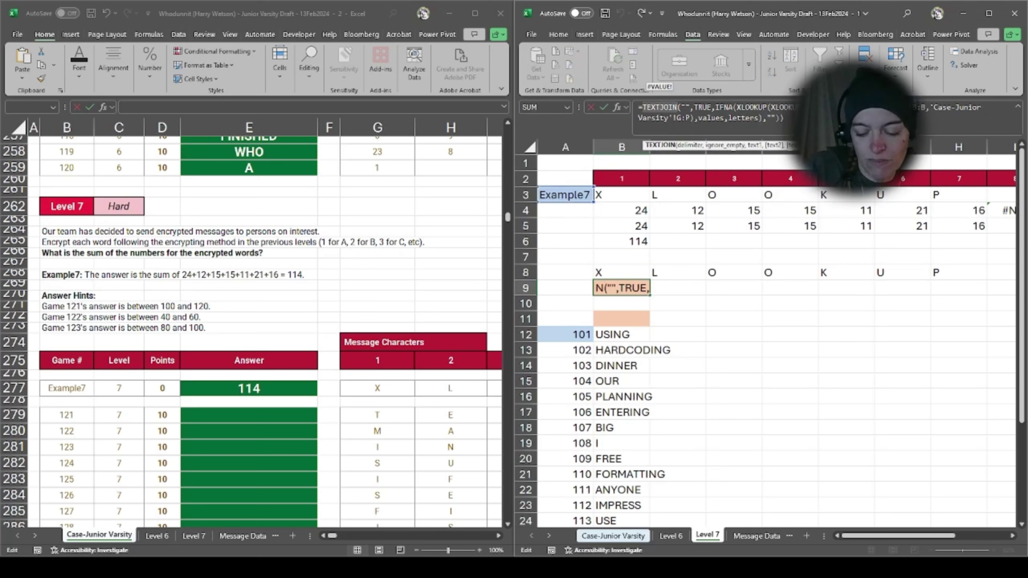
text(sun)
key(BackSpace)
text(m)
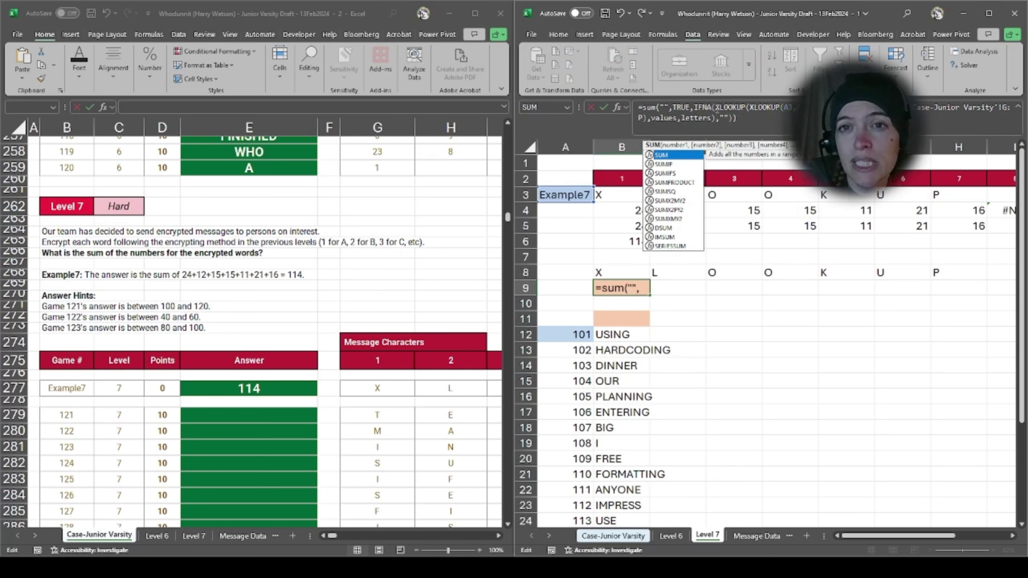
key(Right)
key(Right)
key(Right)
key(Right)
key(Right)
key(Right)
key(Right)
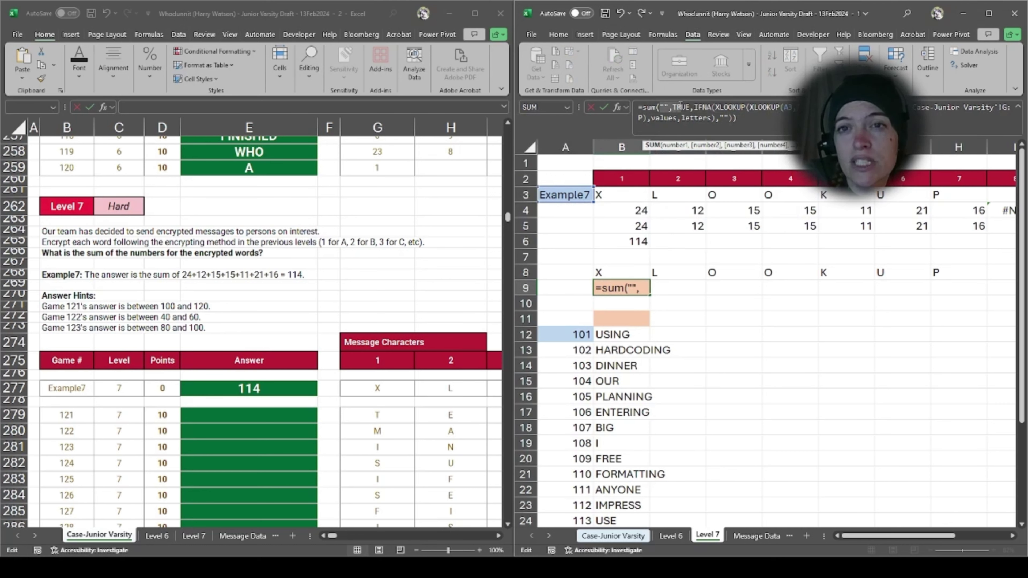
key(Right)
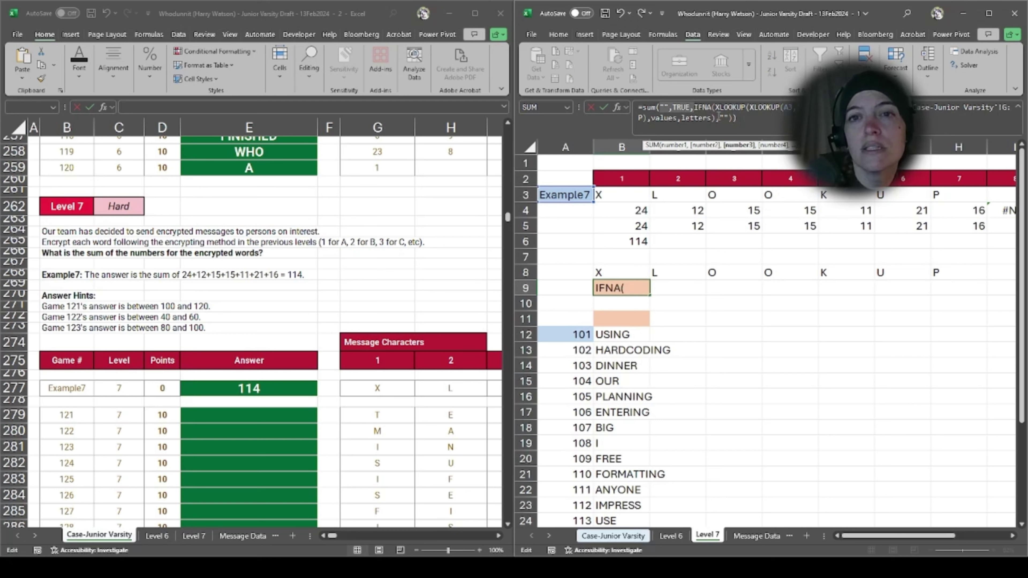
key(BackSpace)
key(BackSpace)
key(BackSpace)
key(BackSpace)
key(BackSpace)
key(BackSpace)
key(BackSpace)
key(BackSpace)
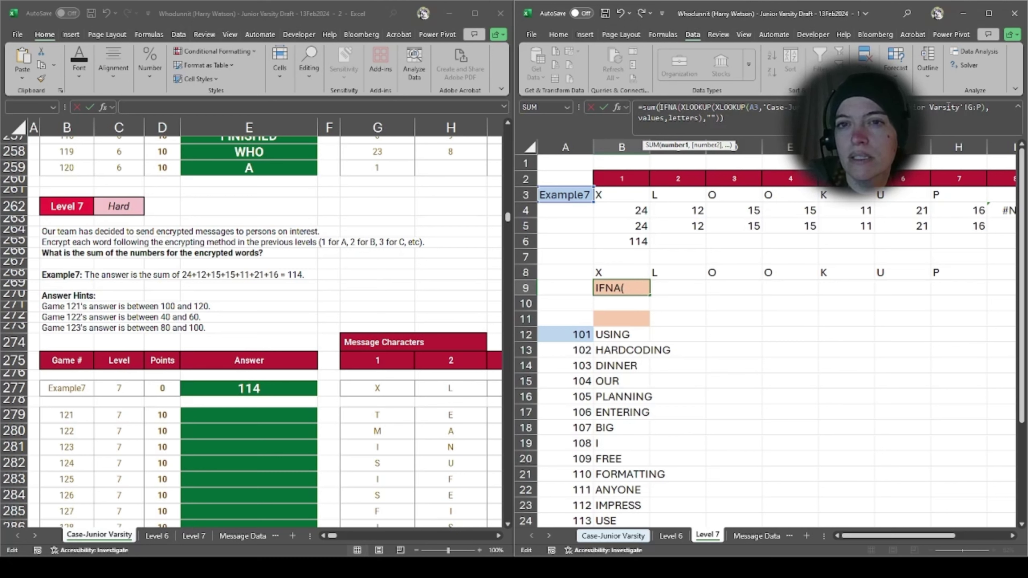
Step: Reverse the outer XLOOKUP in B9 so it searches letters and returns values
double_click(649, 118)
text(letters)
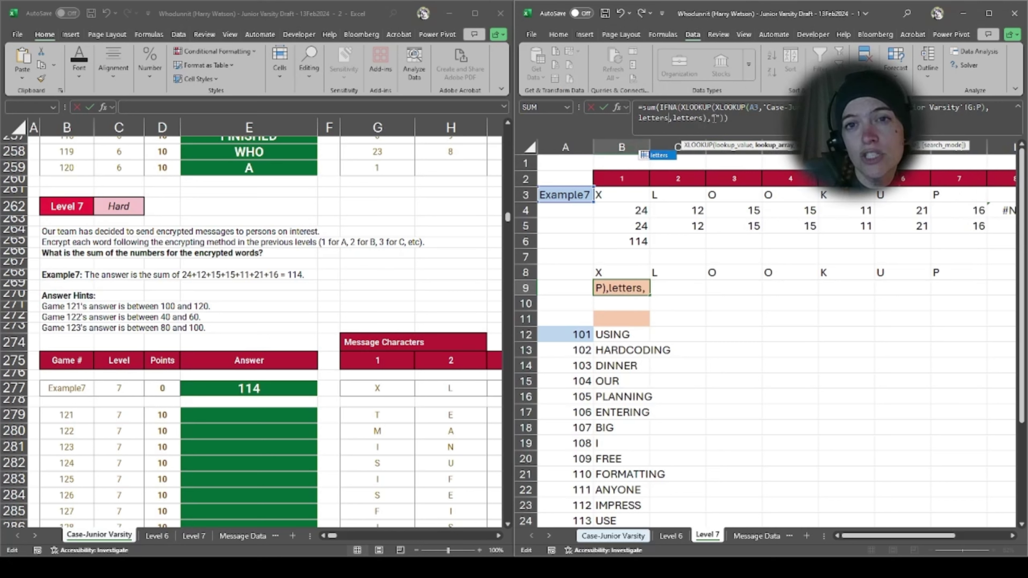
double_click(688, 116)
text(values)
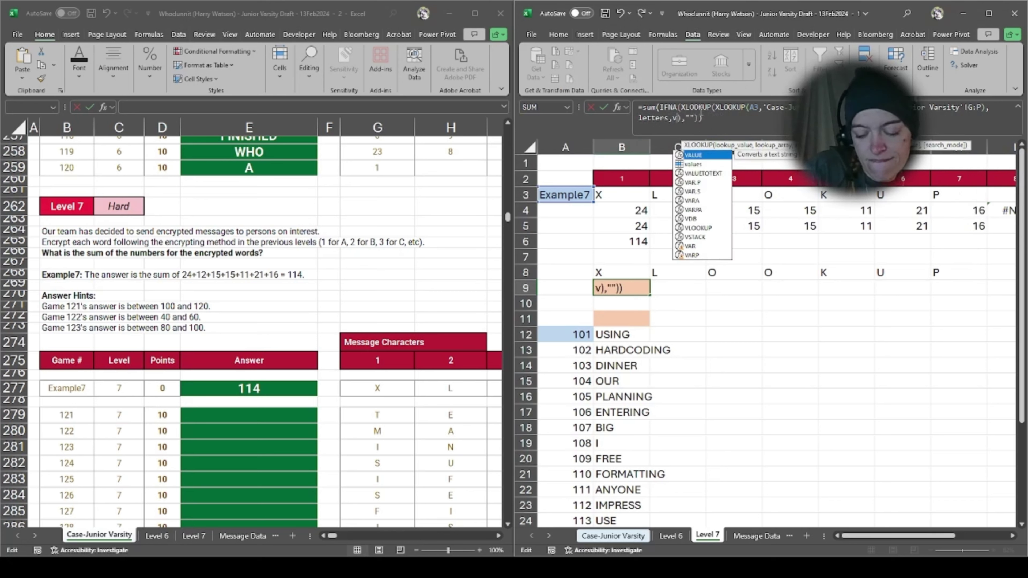
key(Return)
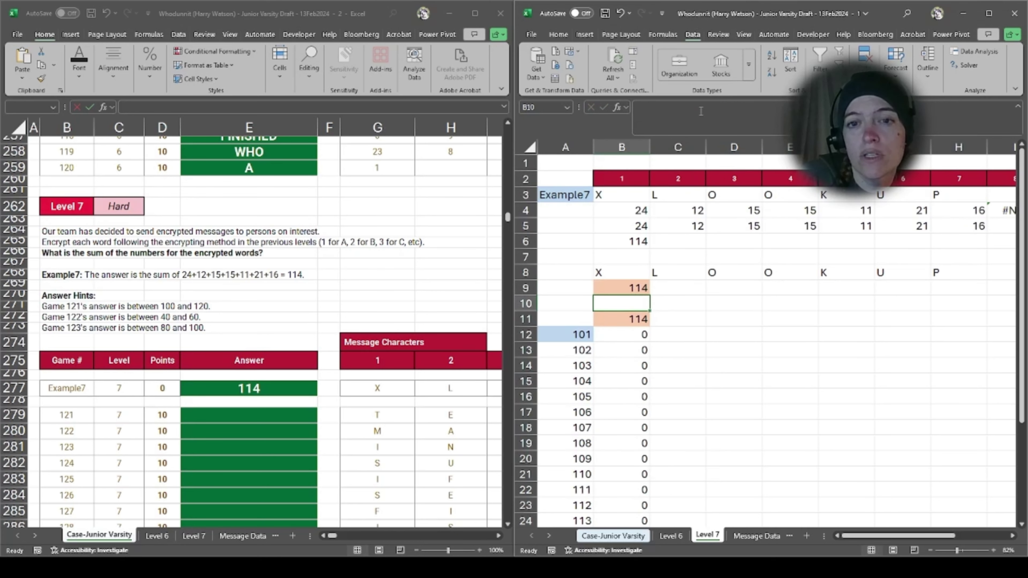
key(Up)
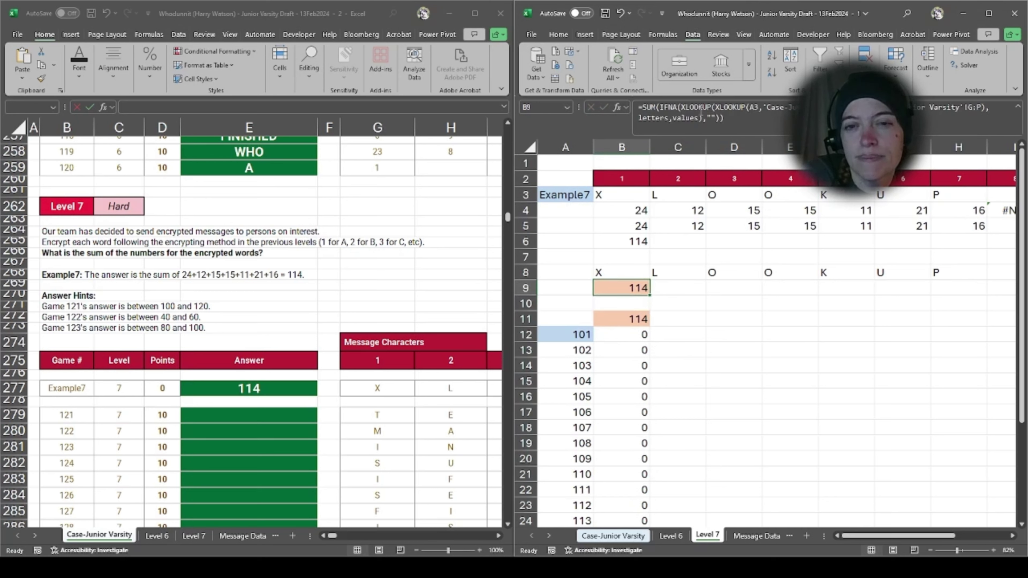
Step: Start the game number list in A12 at 121 with =SEQUENCE(20,,121)
key(Down)
key(Down)
key(Down)
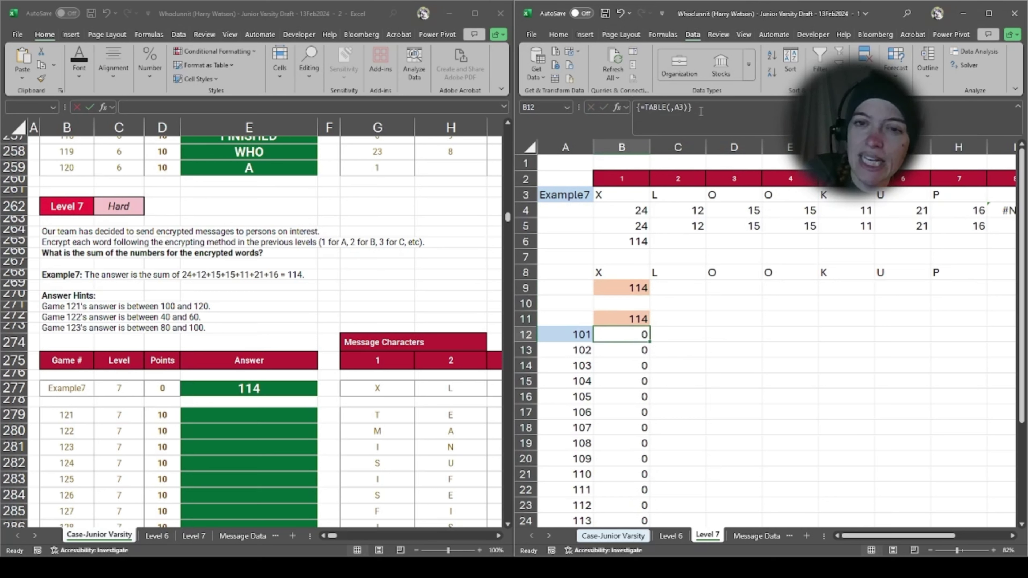
key(Left)
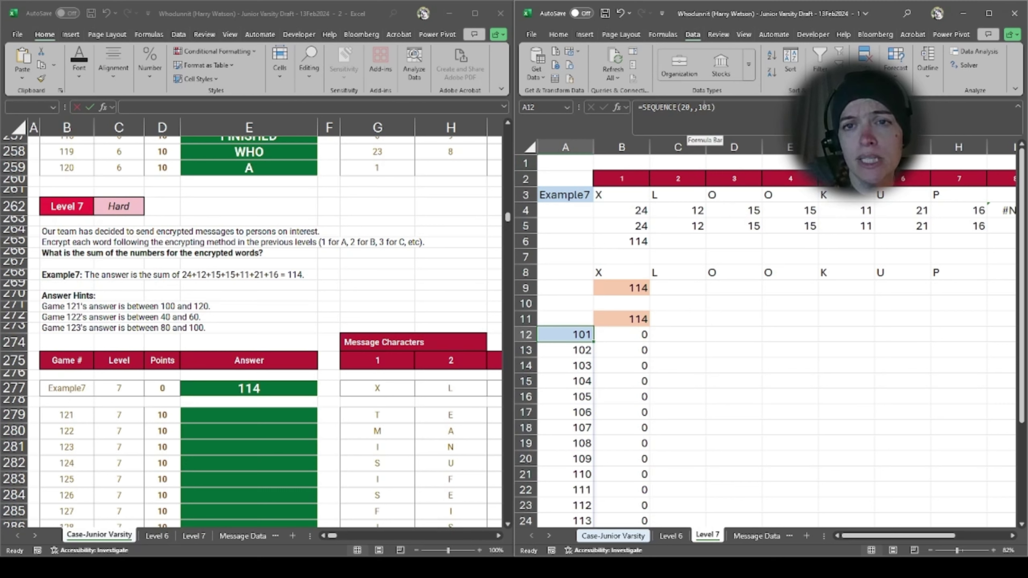
double_click(705, 108)
text(121)
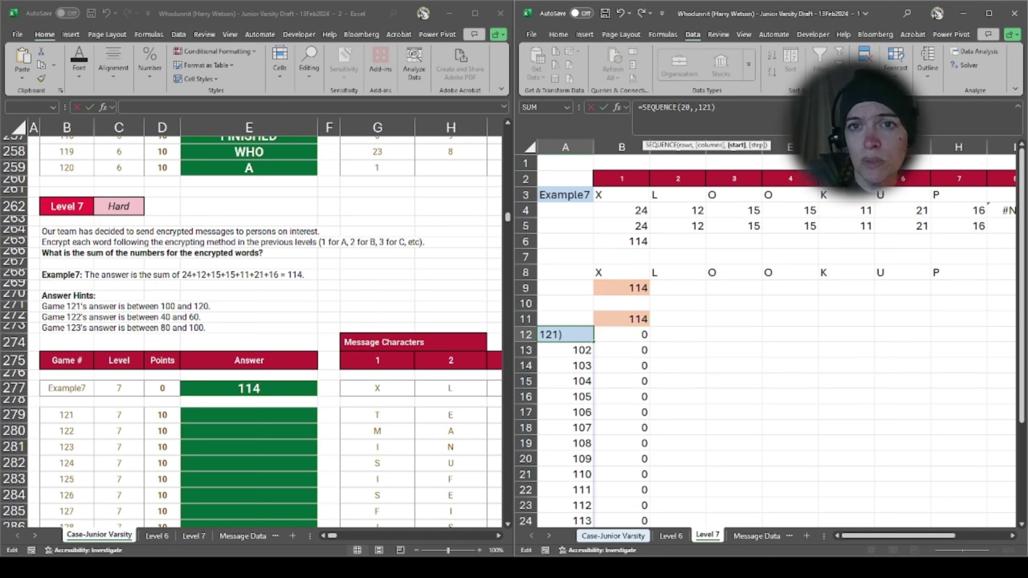
key(Return)
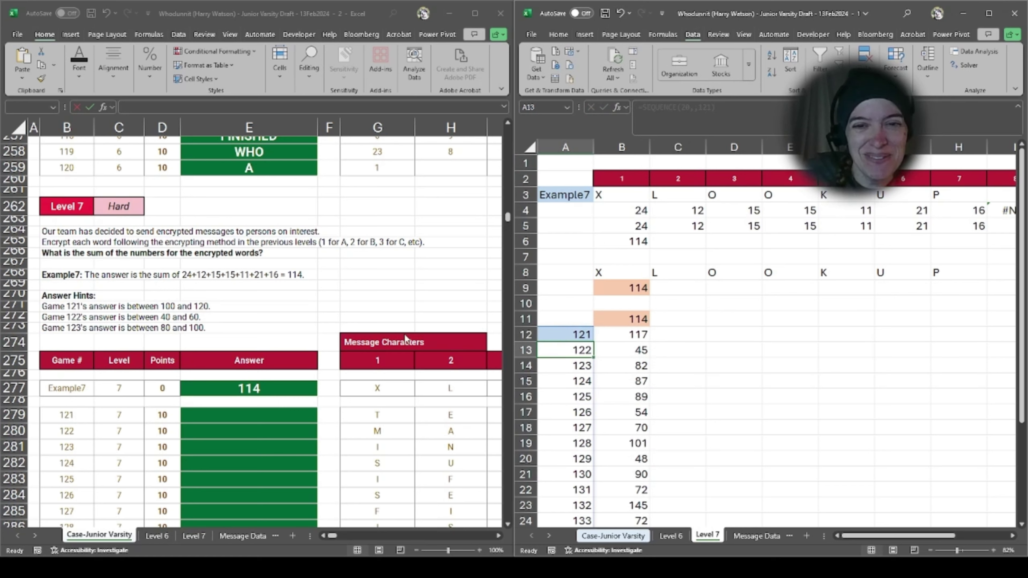
Step: Link the game 121 answer in E279 of Case-Junior Varsity to ='Level 7'!B12
click(287, 417)
click(287, 417)
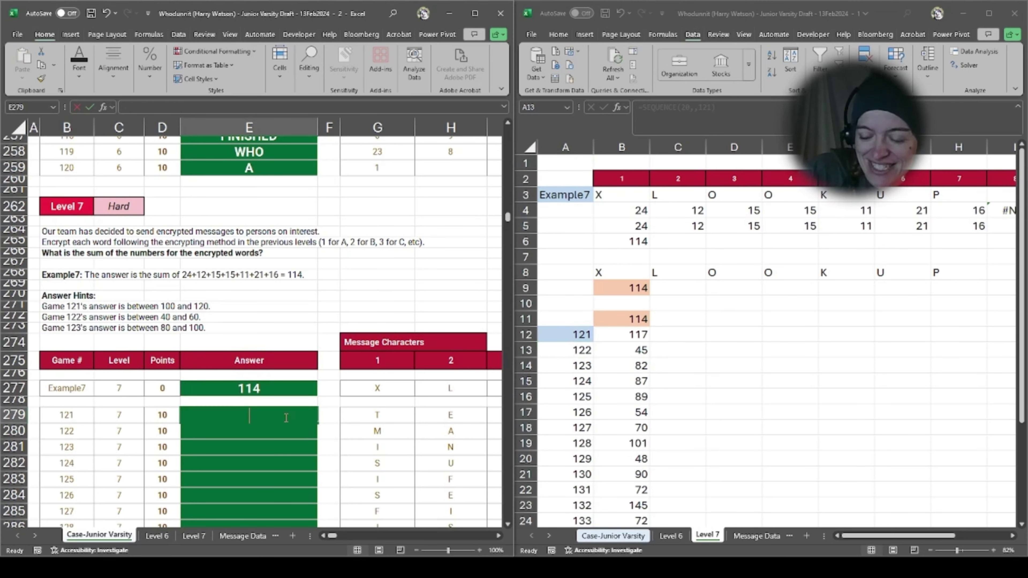
text(=)
click(613, 336)
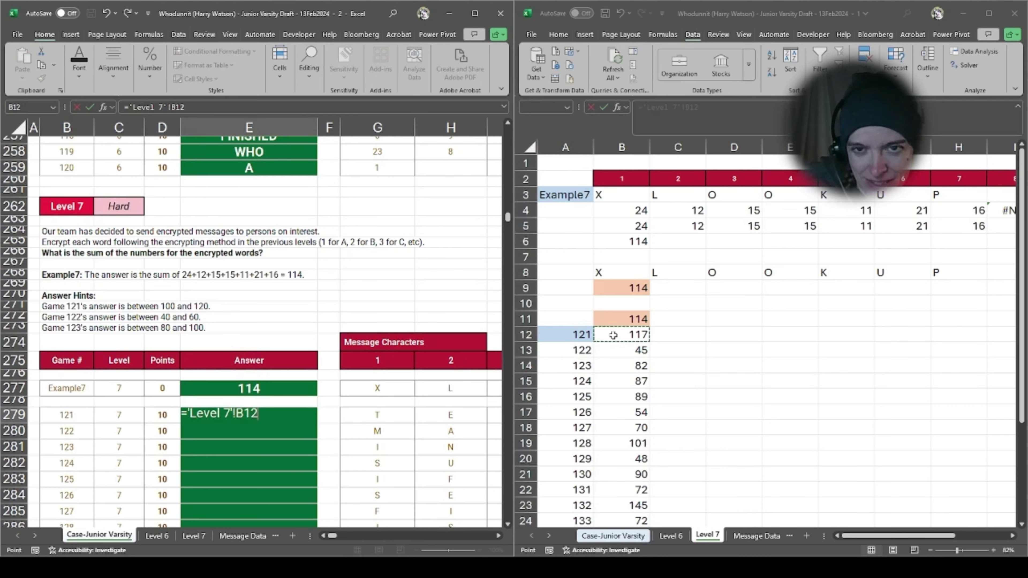
key(Return)
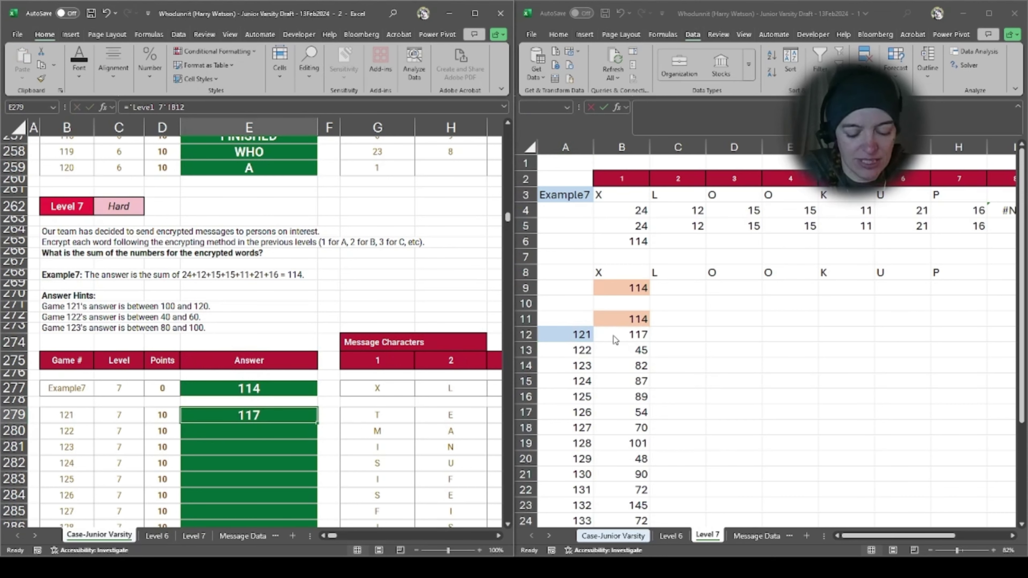
Step: Copy the E279 link down through game 140 in E298 and compare the answers with the Level 7 hints
key(ctrl+c)
key(Left)
key(ctrl+Down)
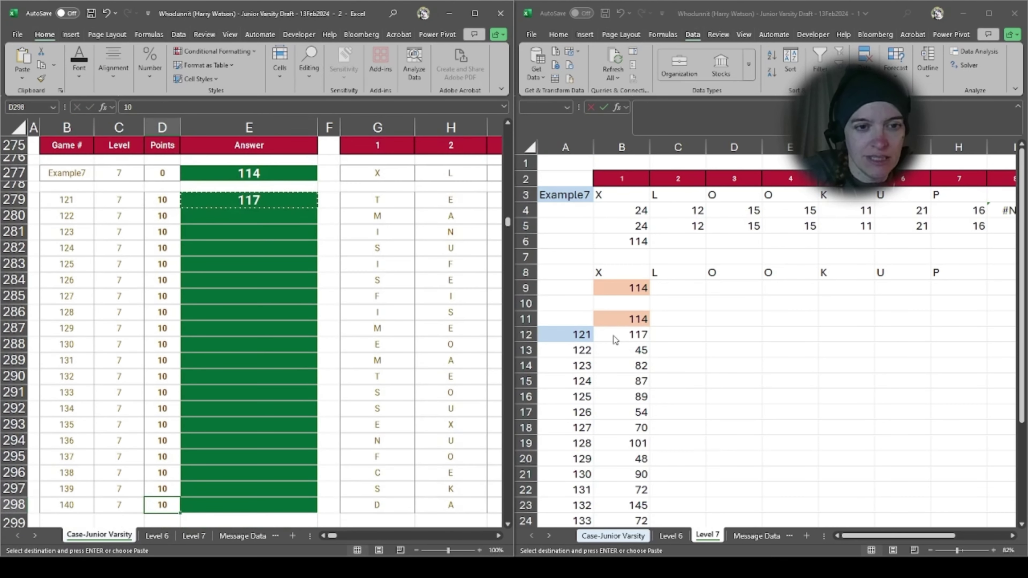
key(Right)
key(ctrl+shift+Up)
key(ctrl+v)
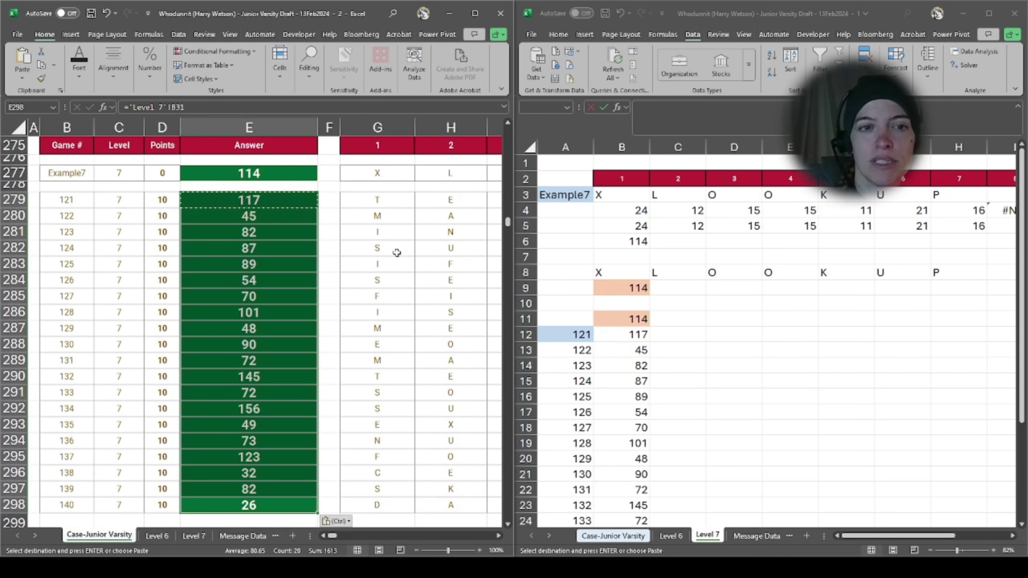
scroll(292, 296, up, 1)
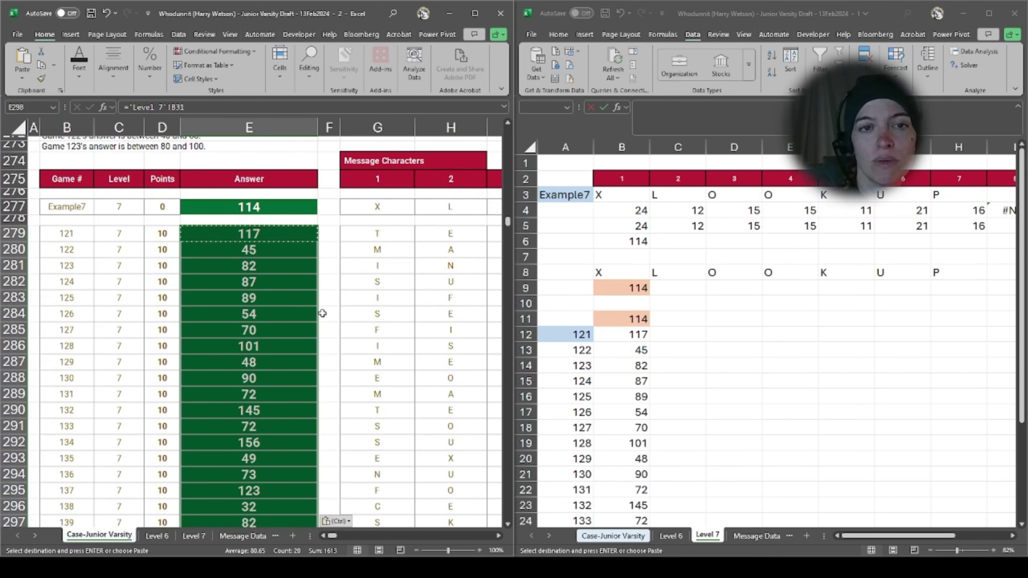
scroll(322, 313, up, 4)
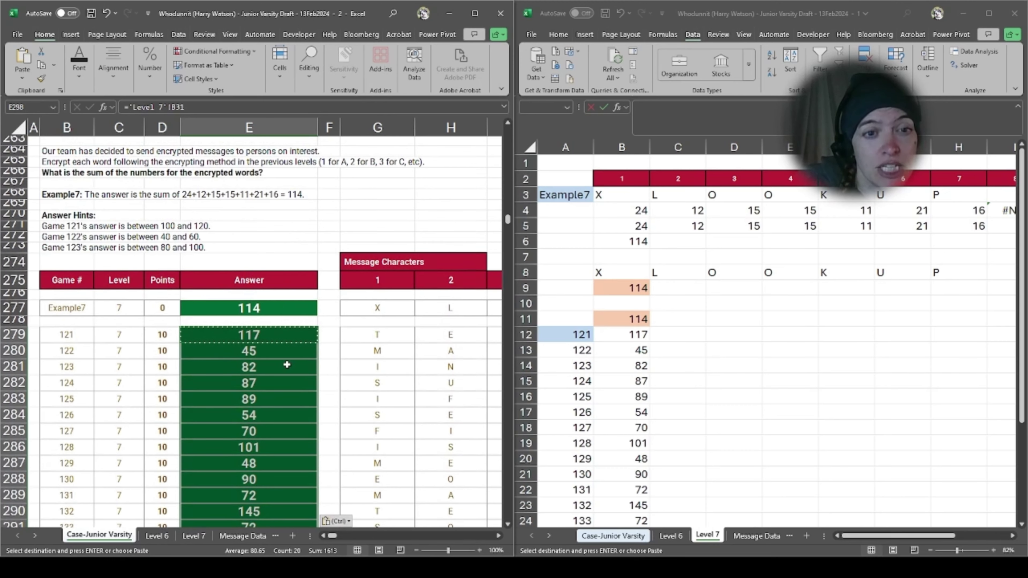
scroll(330, 328, up, 3)
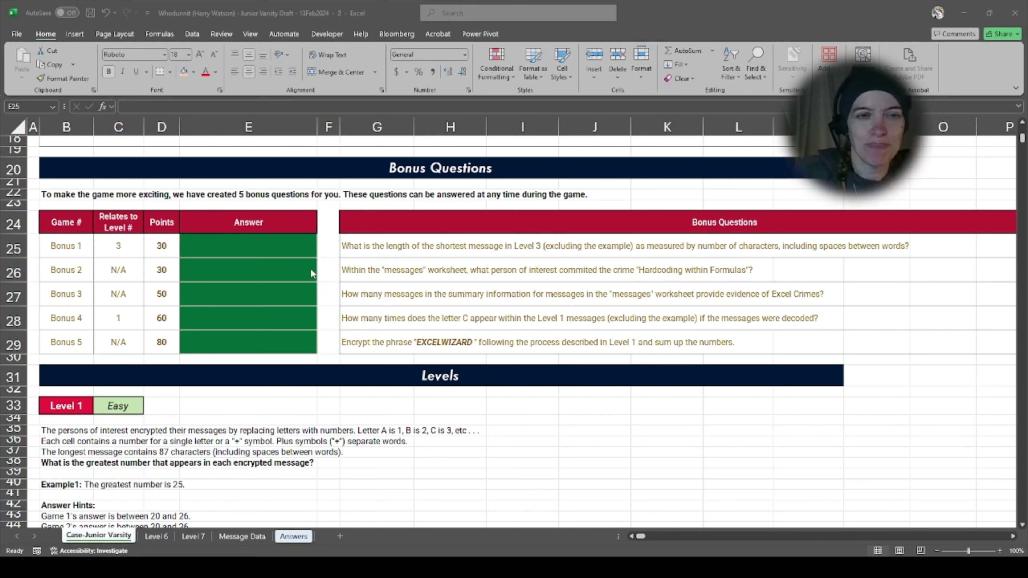
click(226, 254)
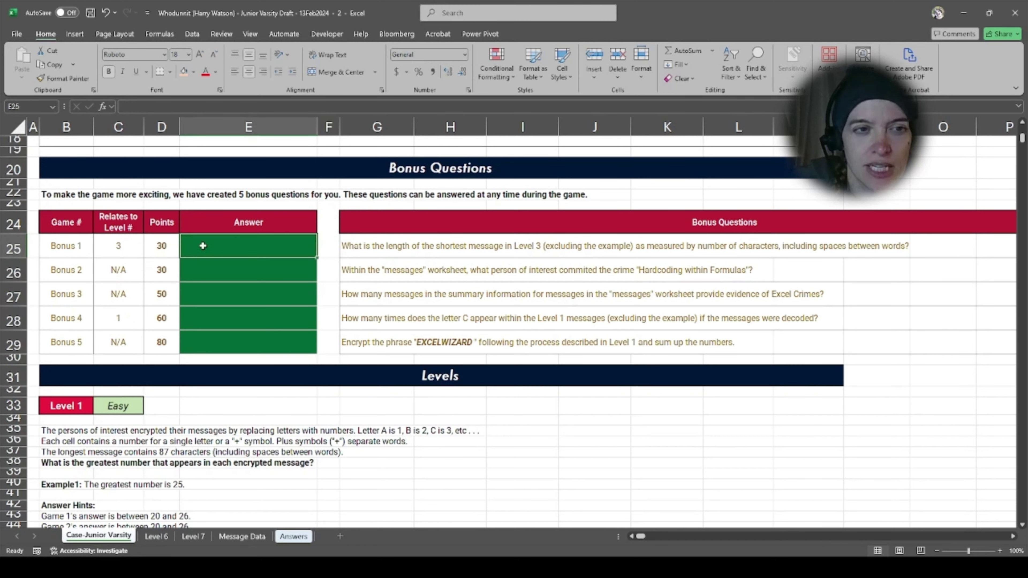
click(128, 245)
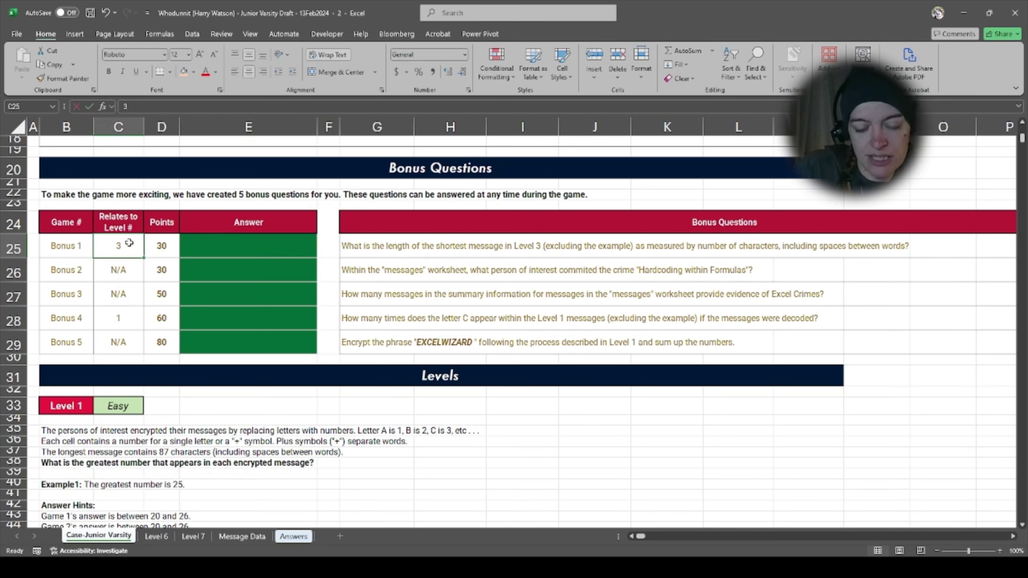
text(=)
key(Escape)
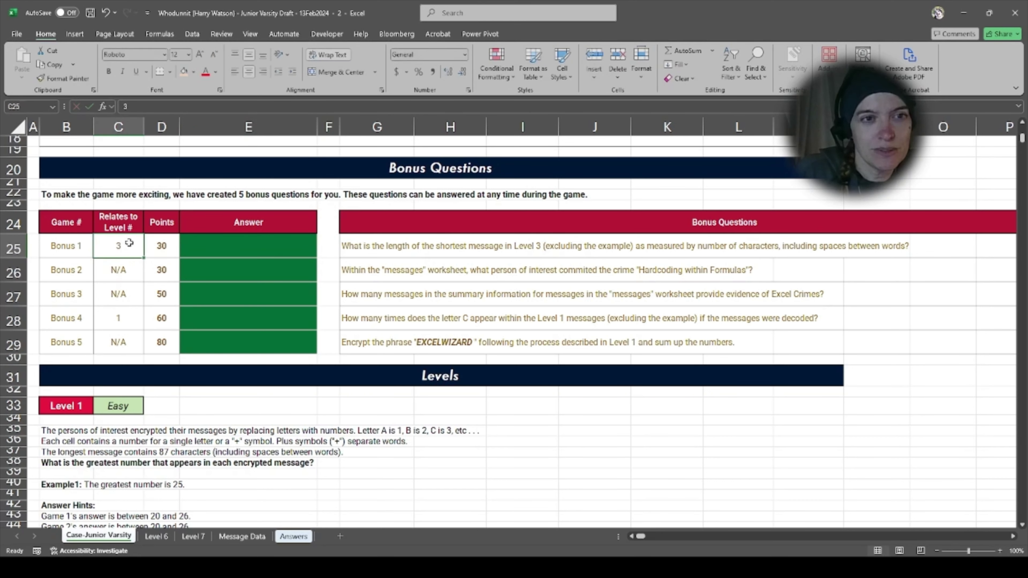
key(Right)
key(Right)
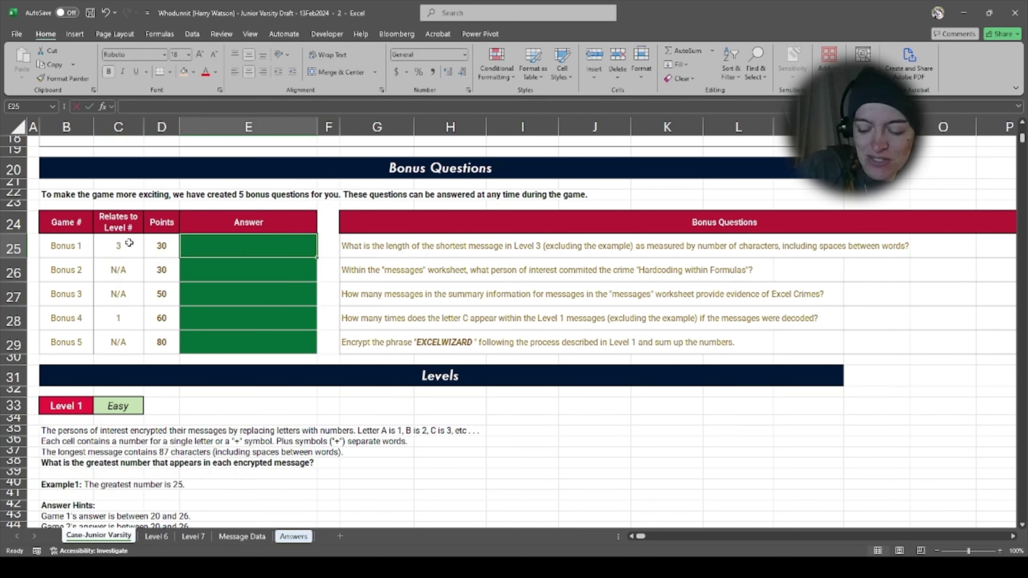
Step: Answer Bonus 1 in E25 with =MIN(E126:E145) to get the shortest Level 3 message length
text(=min()
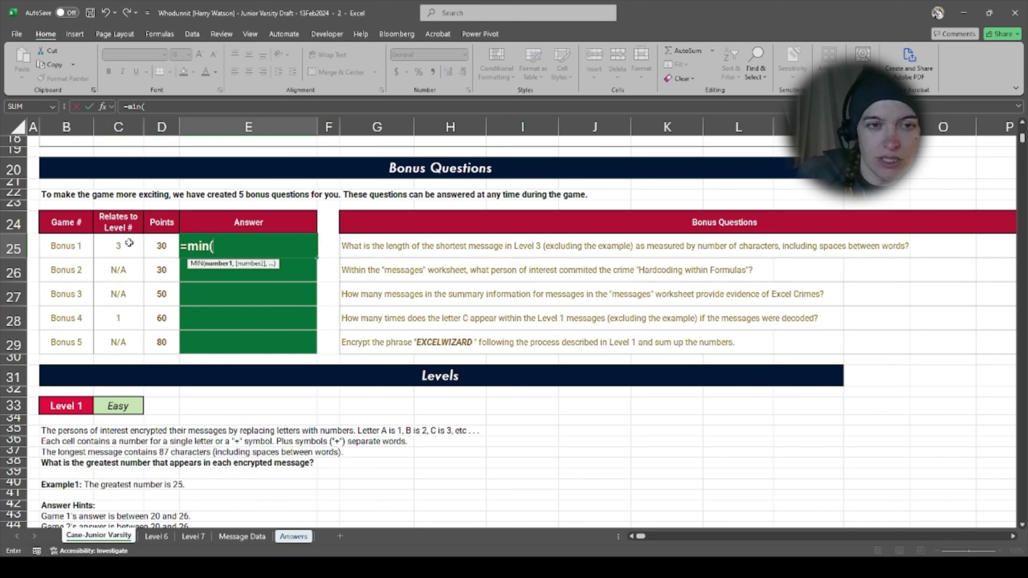
scroll(196, 317, down, 12)
scroll(197, 318, down, 18)
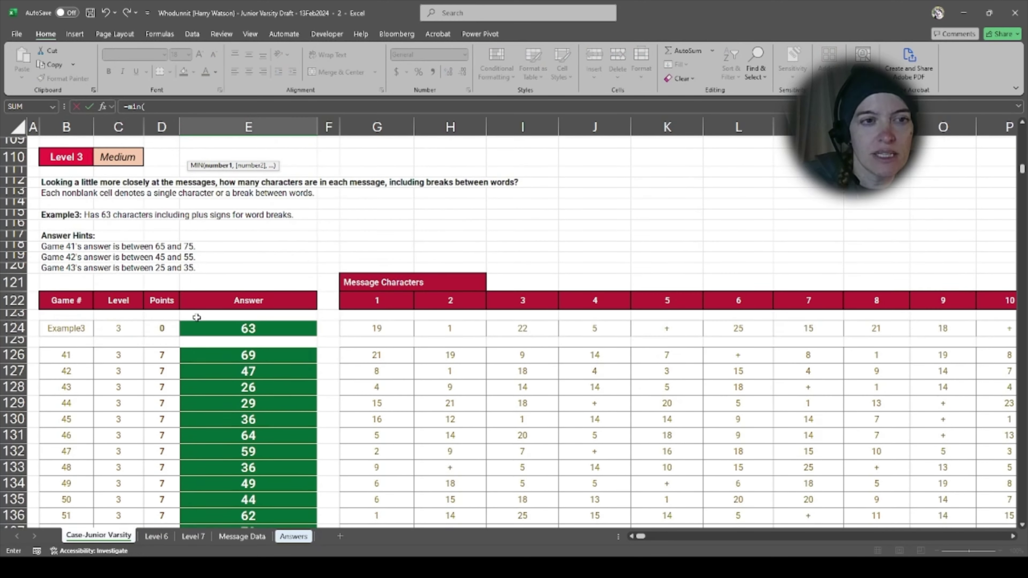
scroll(196, 317, down, 3)
click(245, 254)
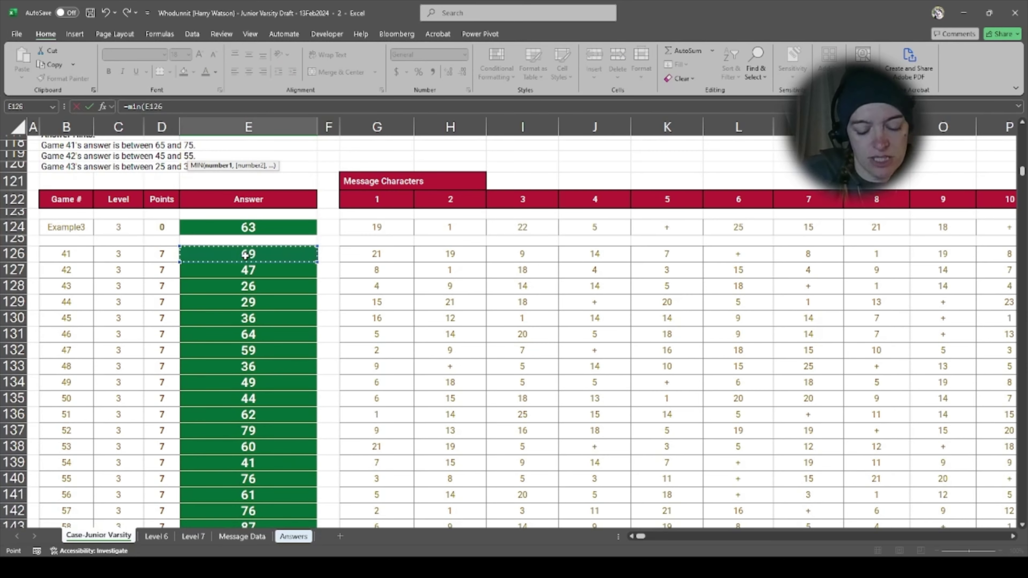
key(ctrl+shift+Down)
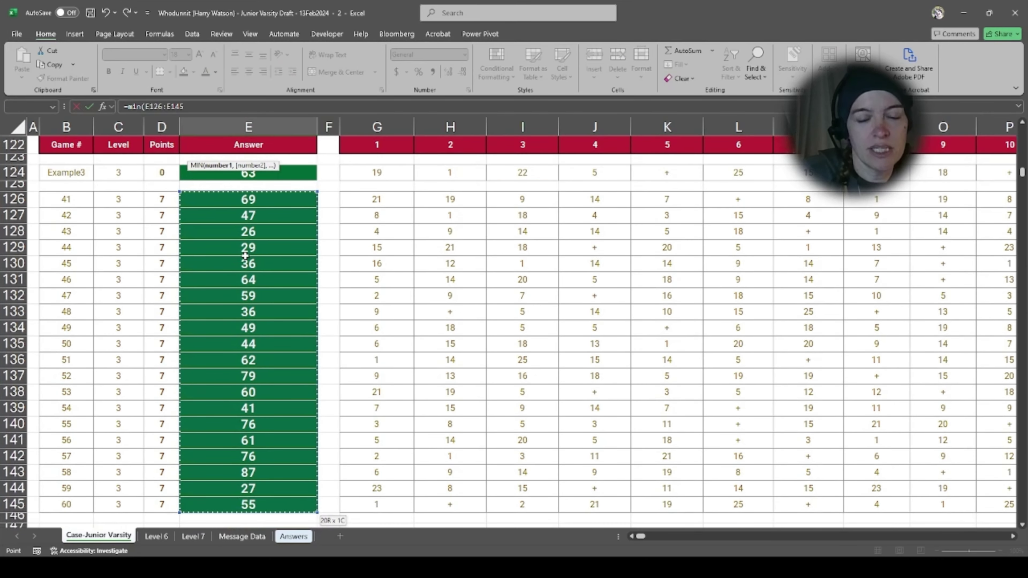
key(Return)
key(Up)
key(Up)
key(Up)
key(Down)
key(Down)
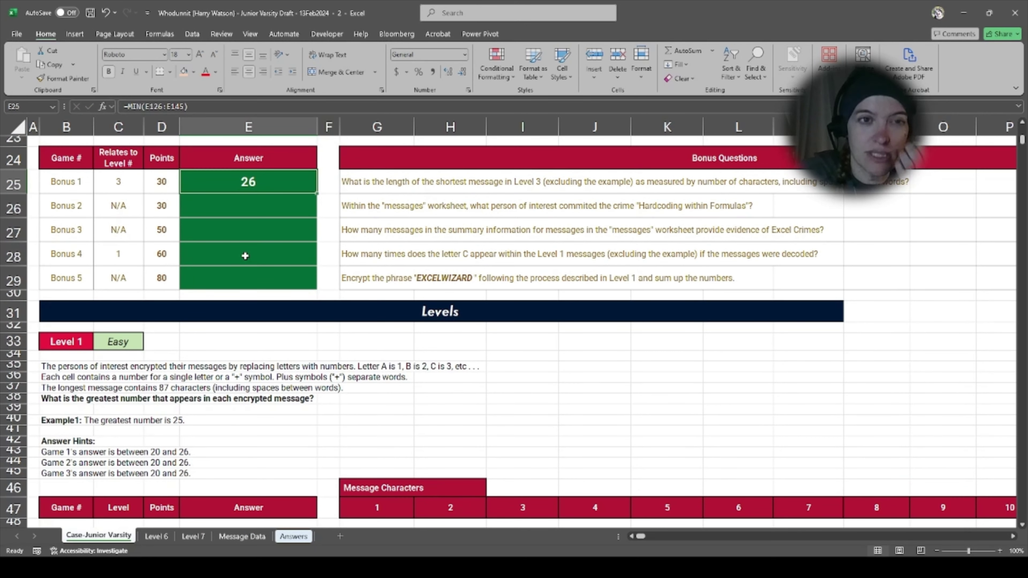
Step: Look up the encrypted number for the letter C in F28, beside Bonus 4, with =XLOOKUP("C",letters,values)
key(Down)
key(Down)
key(Down)
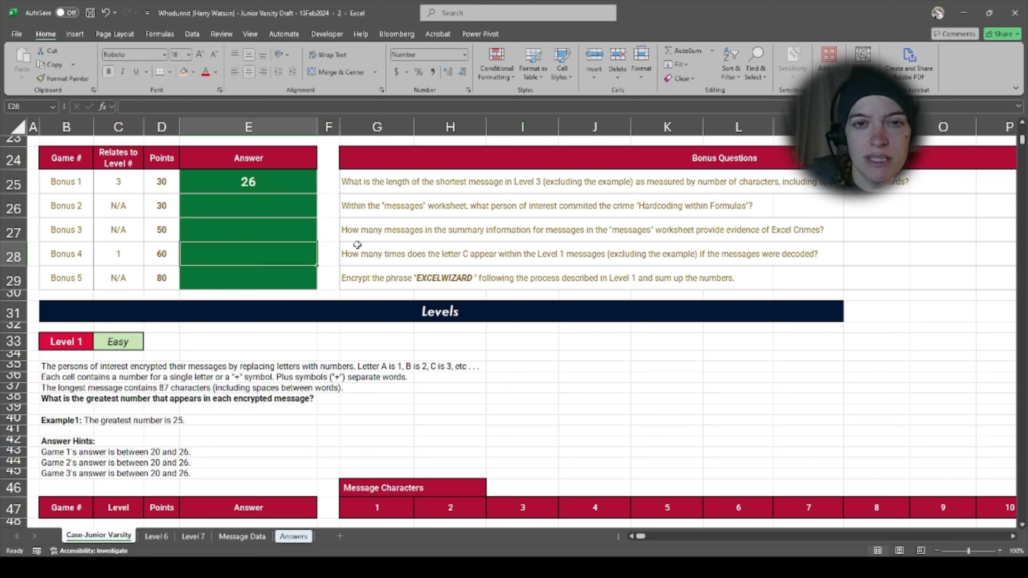
click(333, 255)
scroll(697, 437, down, 1)
scroll(696, 438, down, 3)
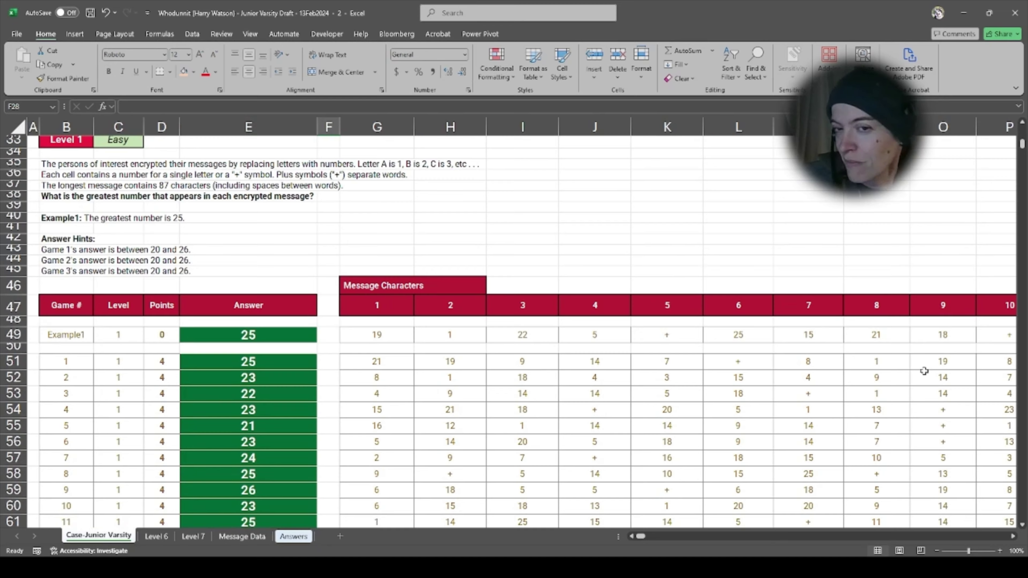
scroll(572, 253, up, 5)
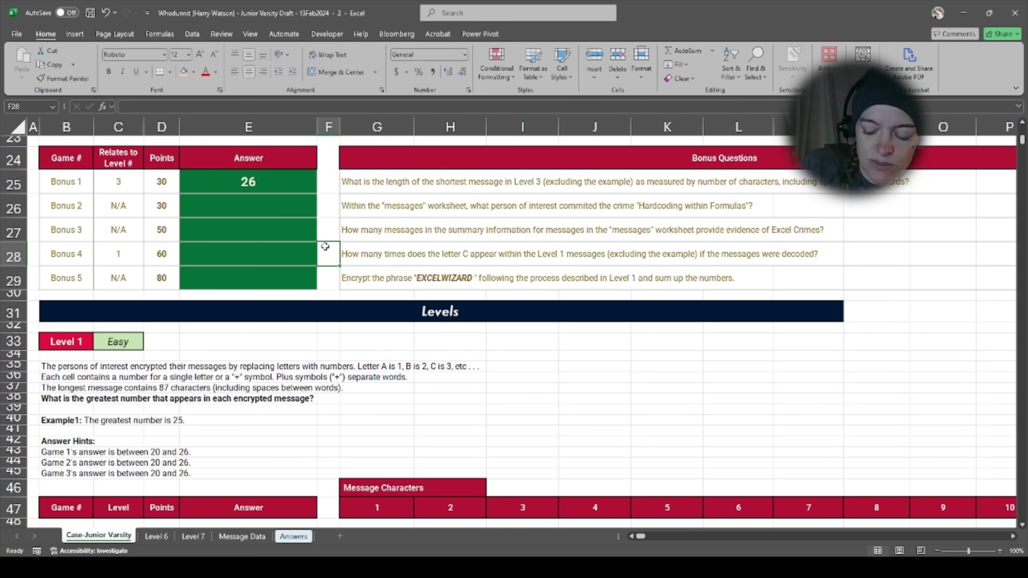
text(=xlookup)
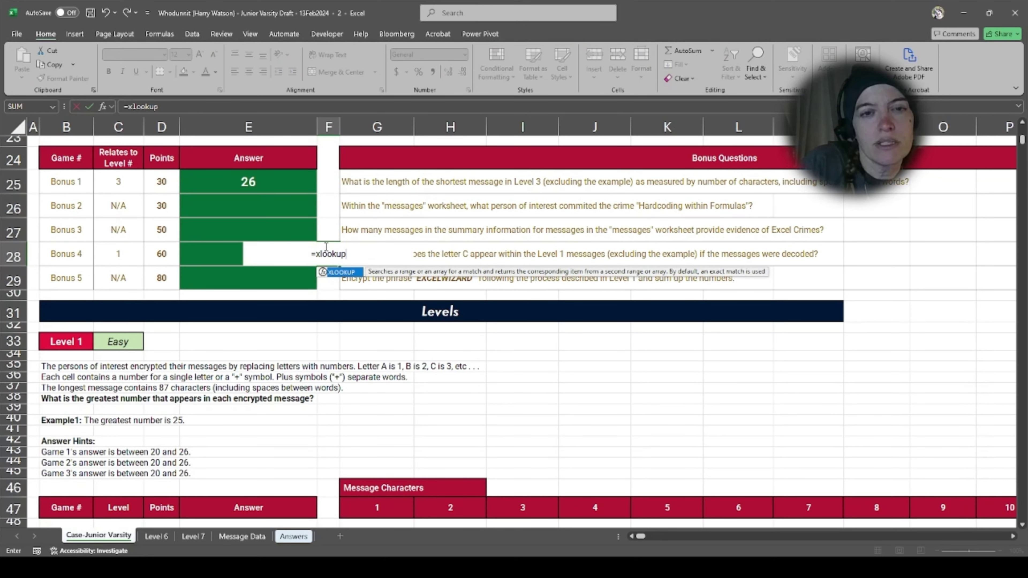
key(Tab)
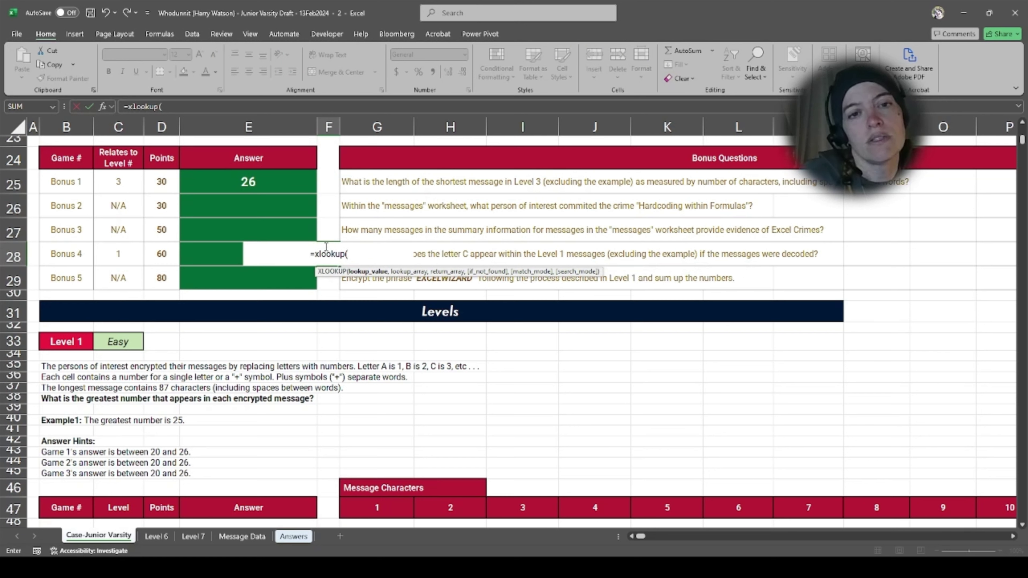
text("C")
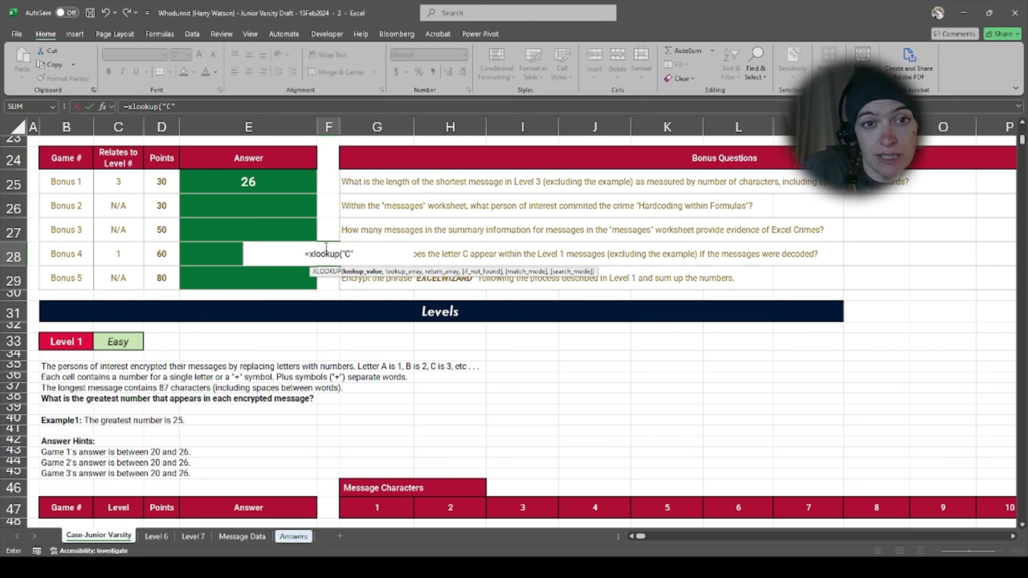
text(,)
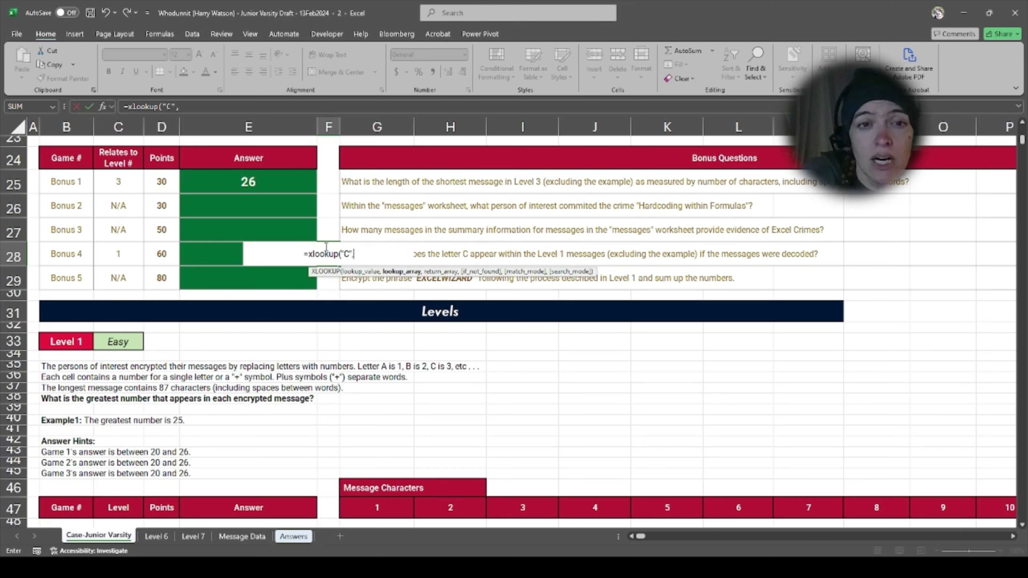
text(letters,)
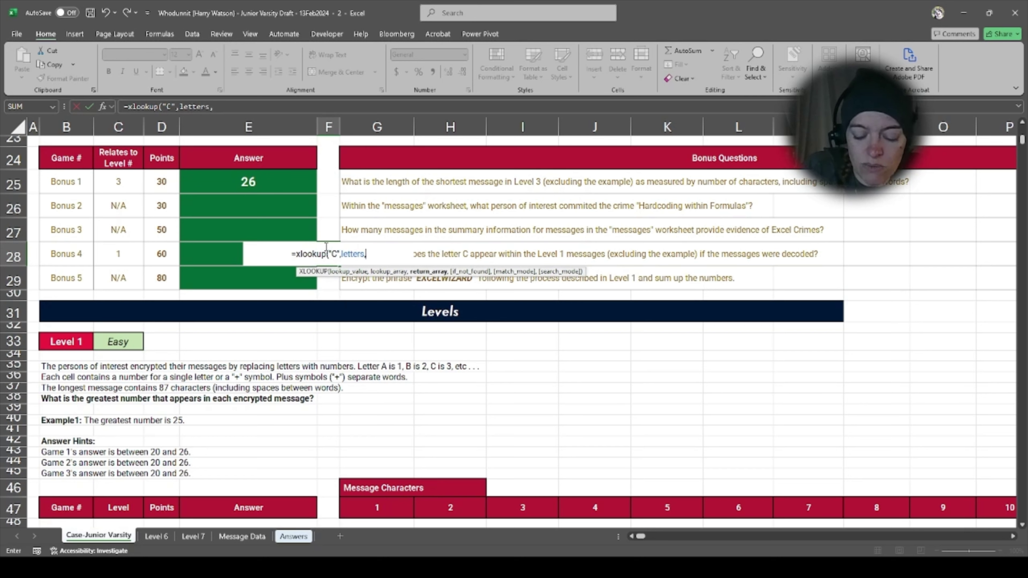
text(values)
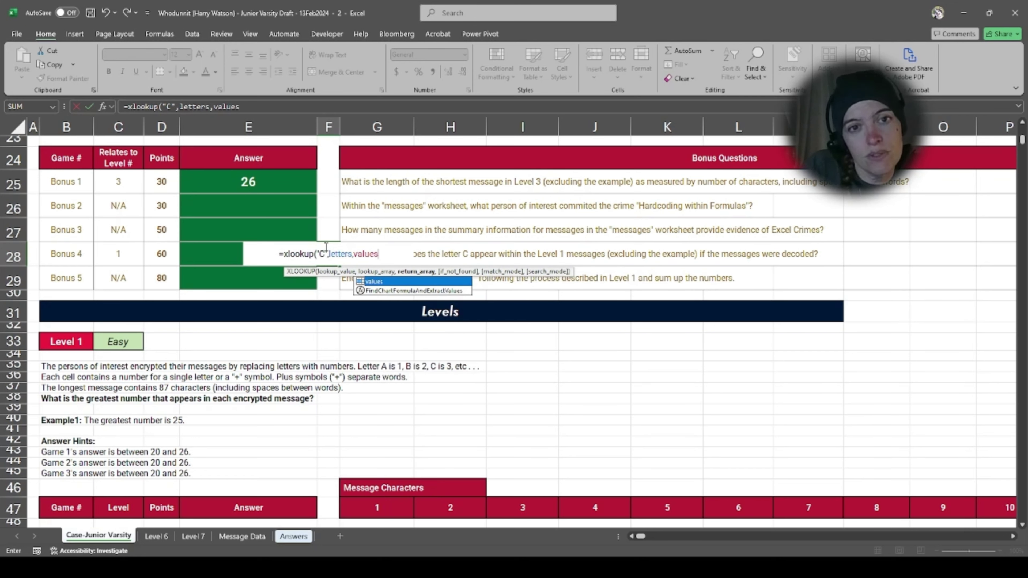
key(Return)
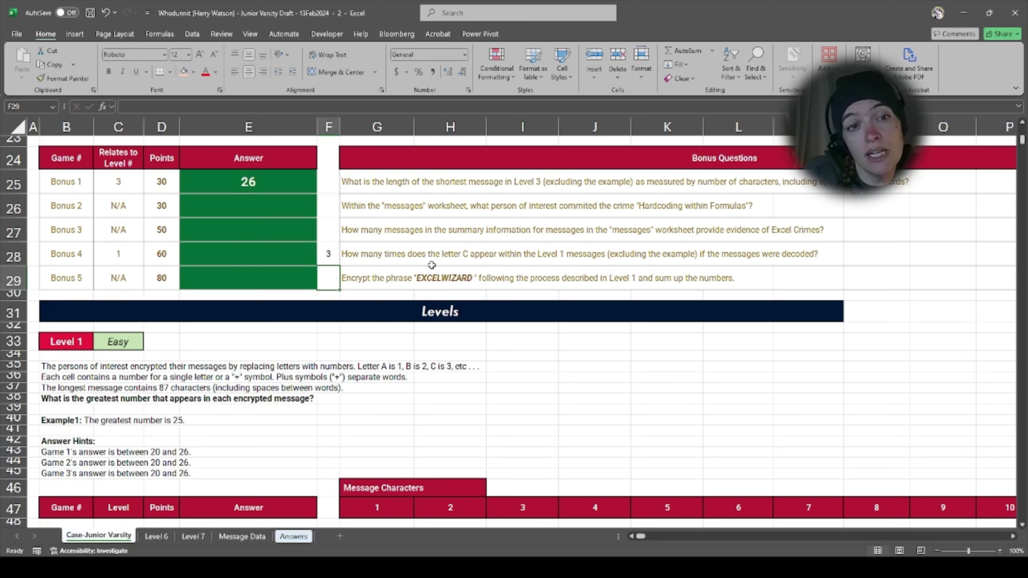
Step: Answer Bonus 4 in E28 with a COUNTIF over the Level 1 message characters G51:CO68, using F28 as the criterion
click(306, 260)
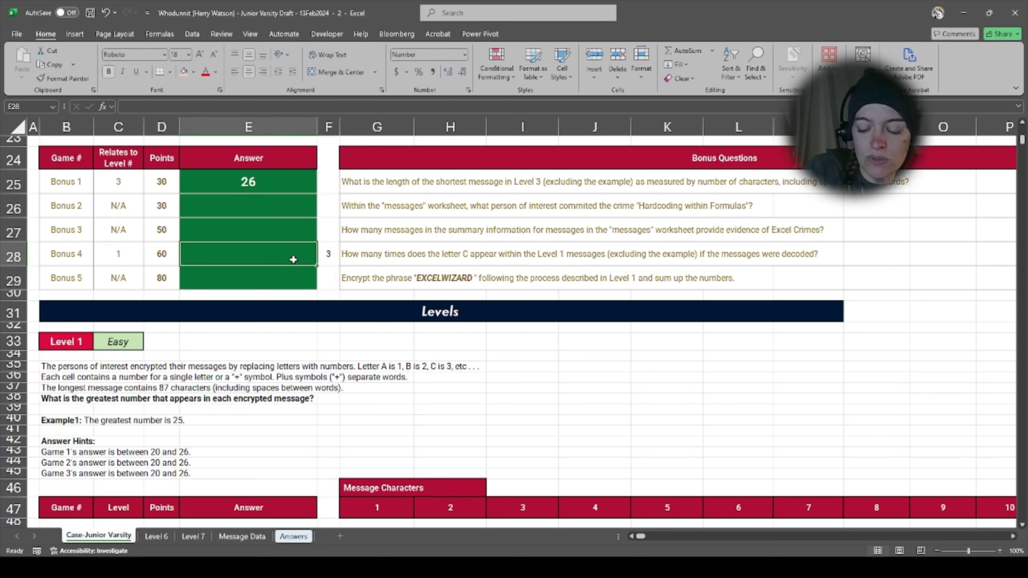
text(=countiff)
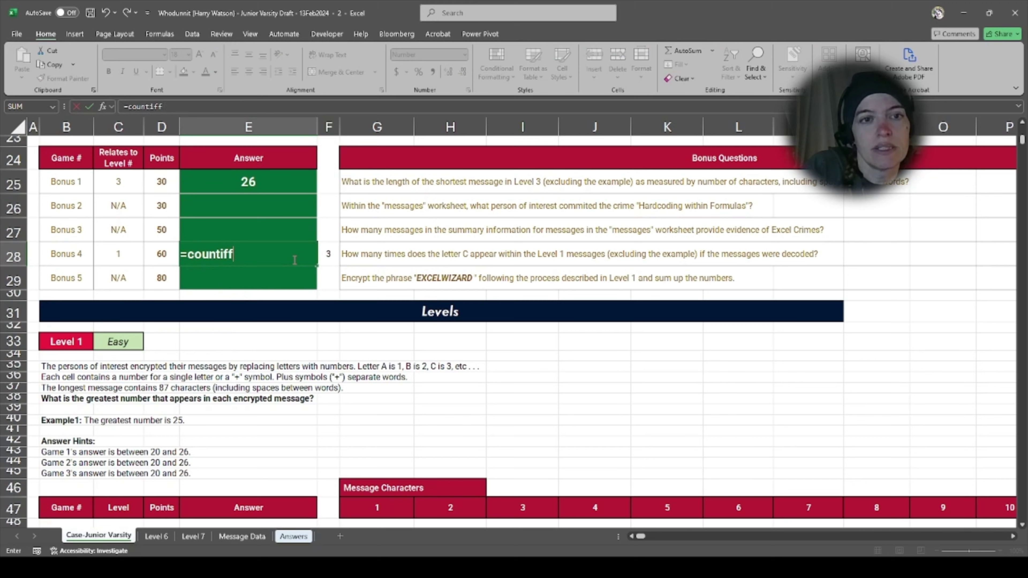
key(BackSpace)
text(()
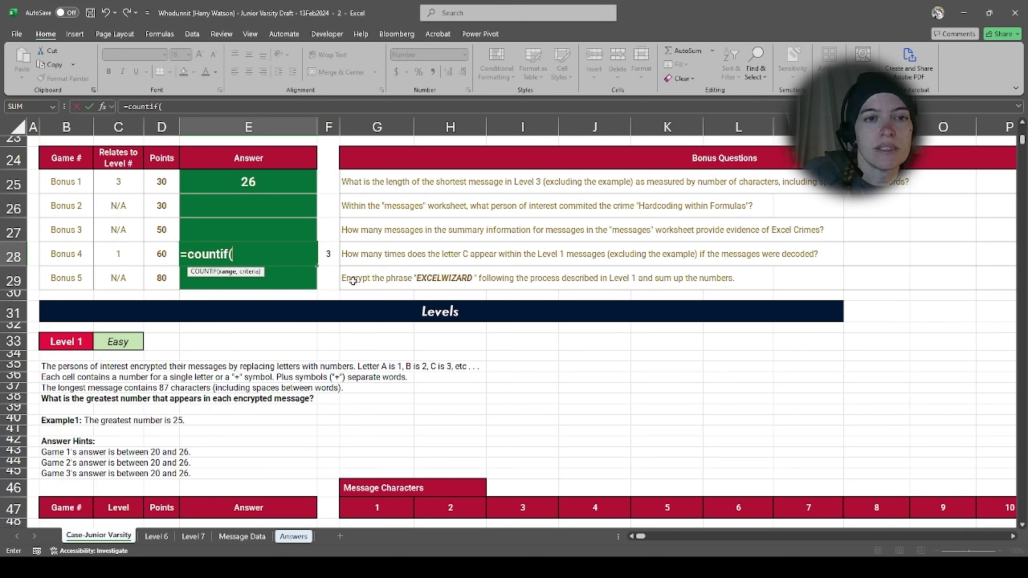
scroll(630, 422, down, 2)
click(376, 410)
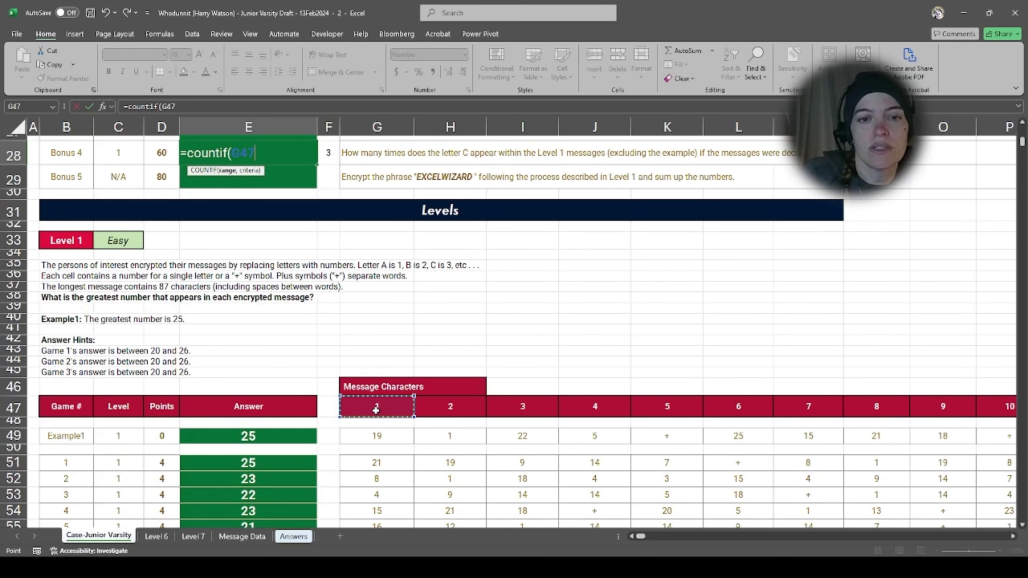
key(ctrl+Right)
key(Down)
key(Down)
key(Down)
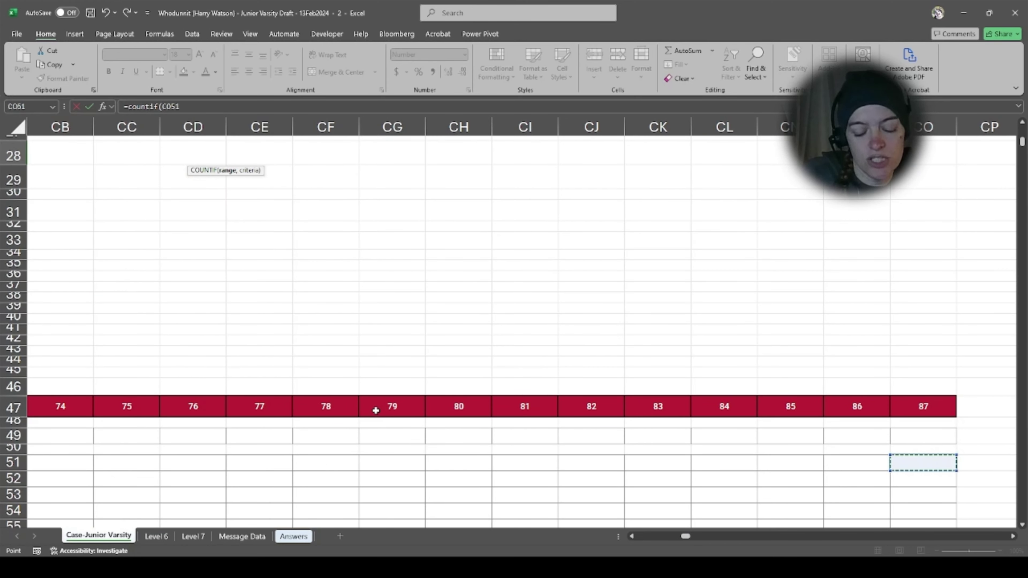
key(ctrl+shift+Left)
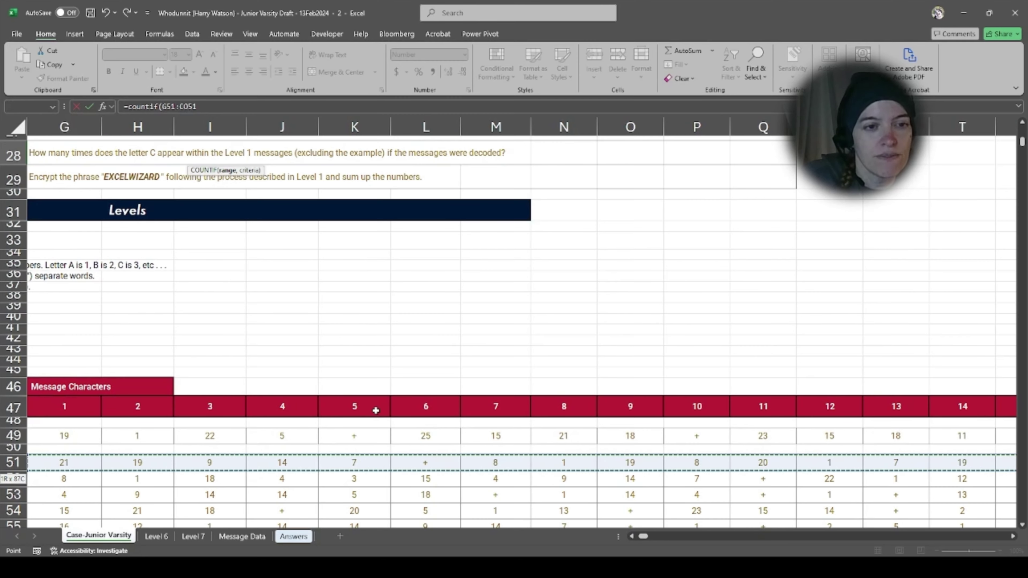
key(ctrl+shift+Down)
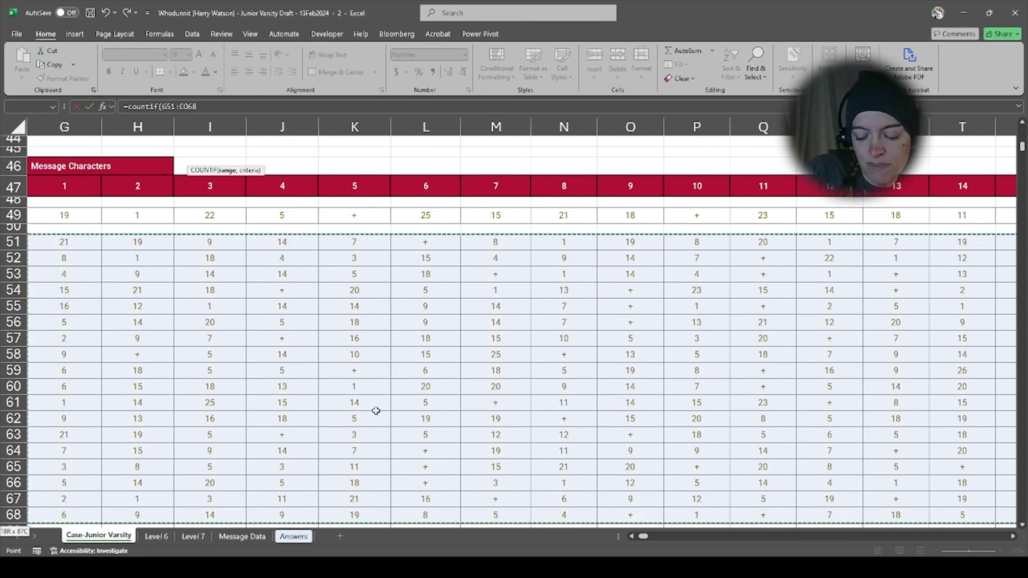
text(,)
key(Up)
key(Right)
key(Down)
key(Return)
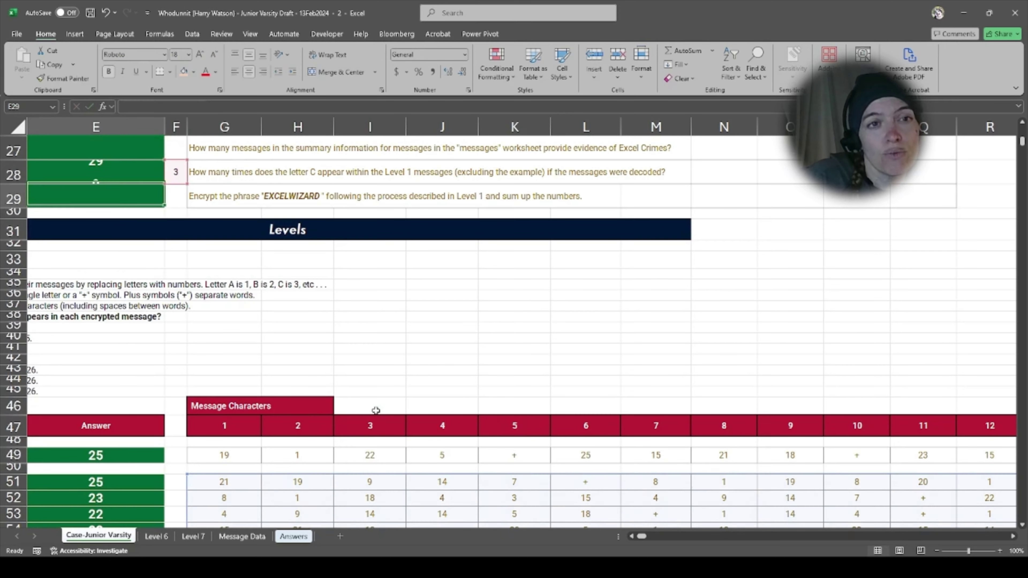
Step: Review the bonus answers and the remaining unanswered bonus questions in rows 25 to 29
key(Up)
key(Up)
key(Up)
key(Up)
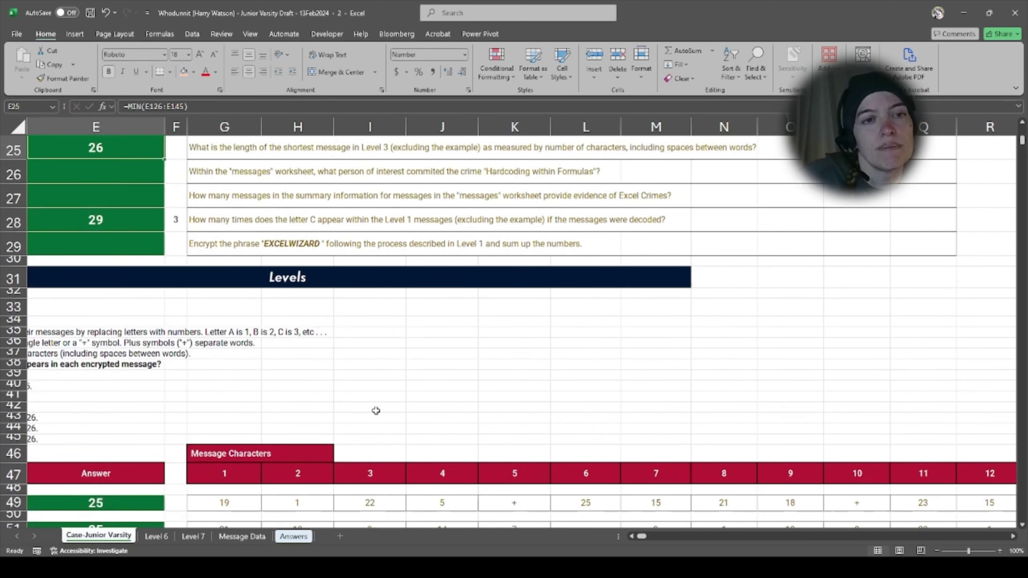
key(Left)
key(Left)
key(Left)
key(Left)
key(Up)
key(Up)
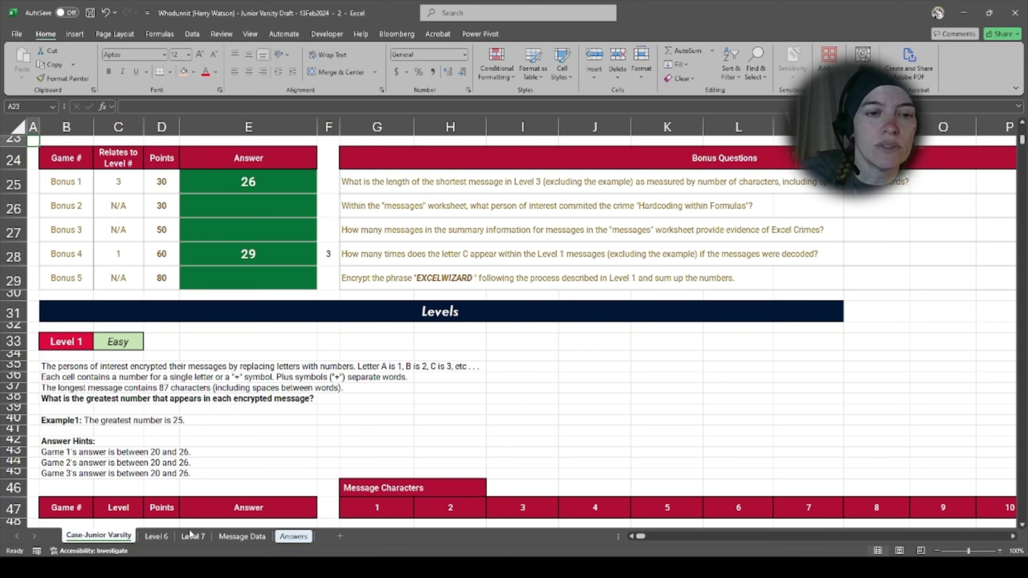
Step: On the Message Data sheet, name the Record # column range B4:B72 record
click(240, 536)
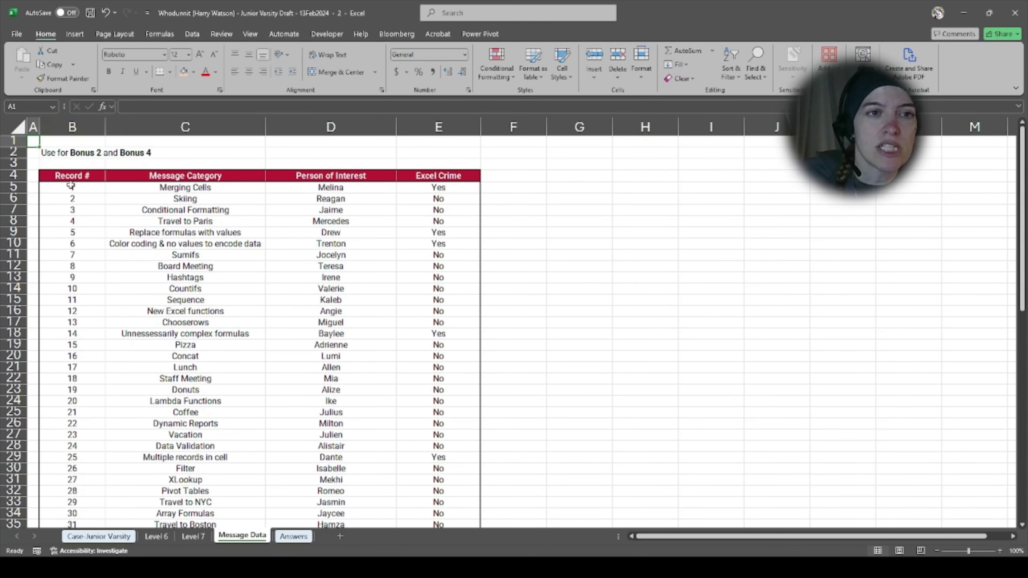
click(82, 178)
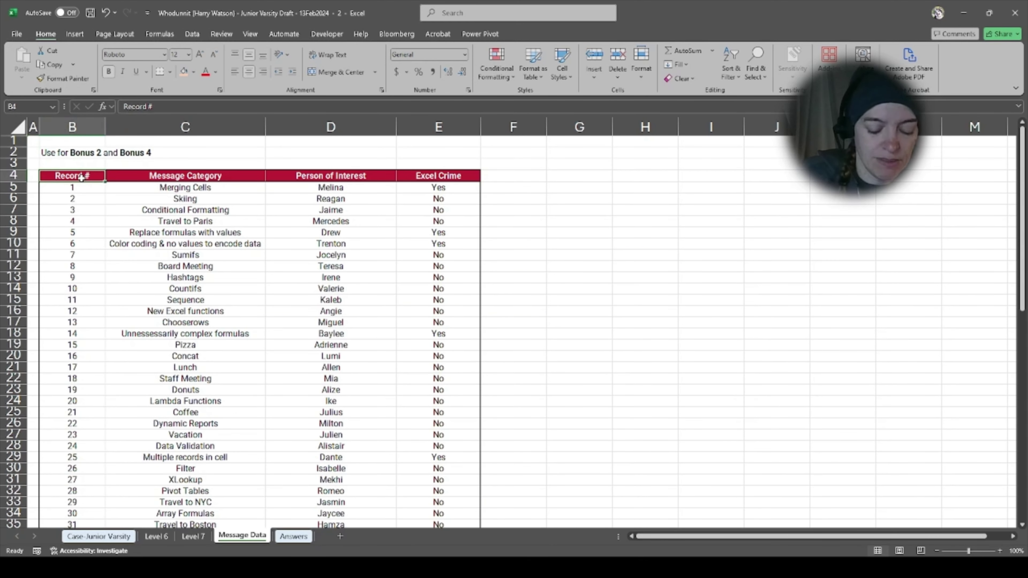
key(ctrl+shift+Down)
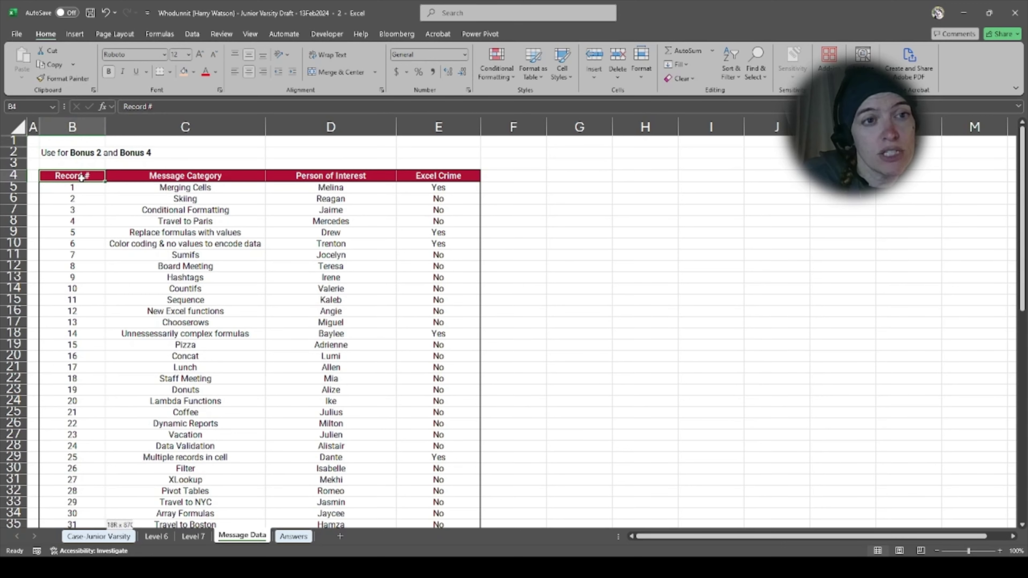
click(27, 107)
text(record)
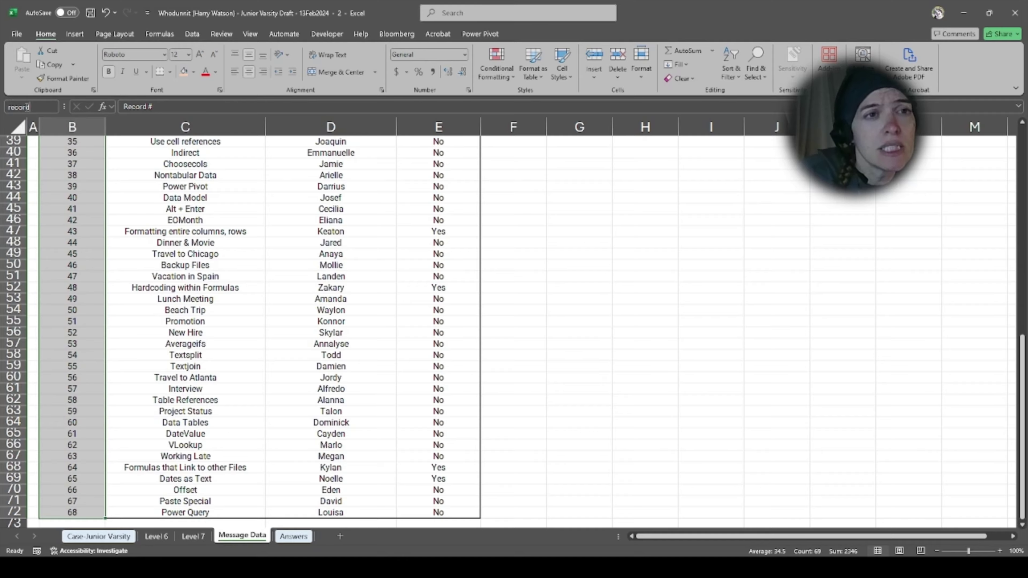
key(Return)
Step: Name the Message Category column range C4:C72 category
key(Right)
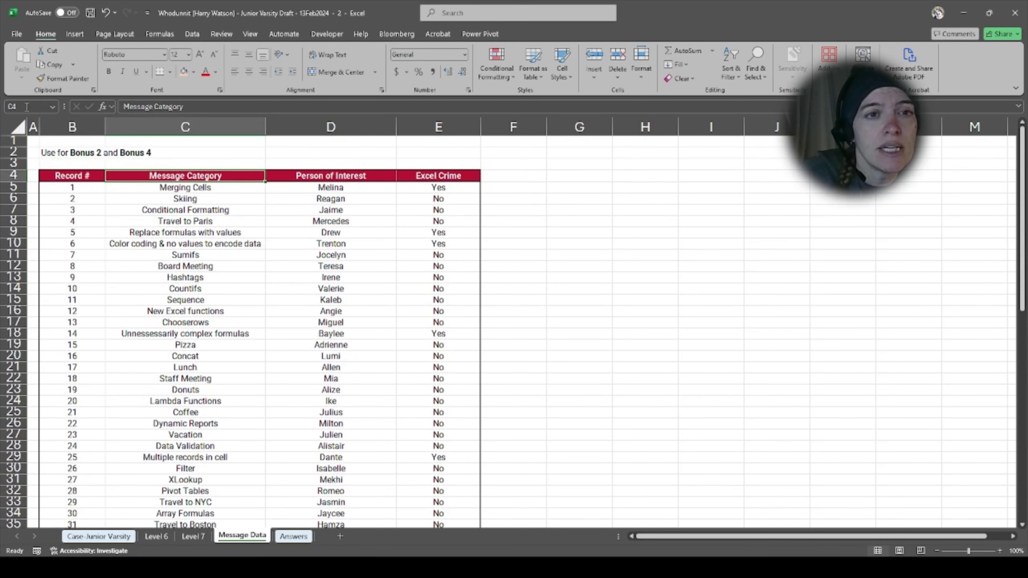
key(ctrl+shift+Down)
click(26, 107)
text(c)
text(te)
key(BackSpace)
key(BackSpace)
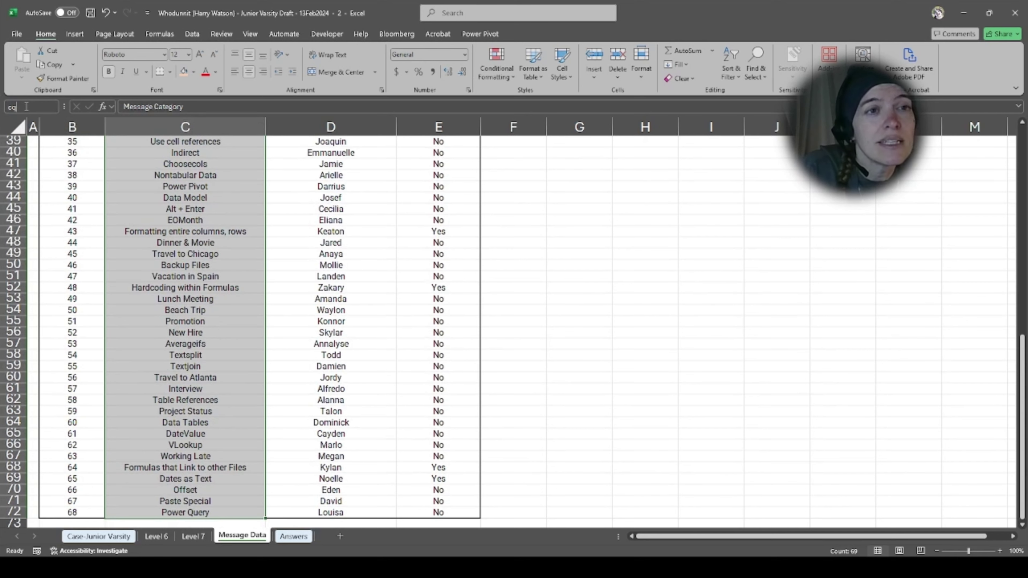
text(ategory)
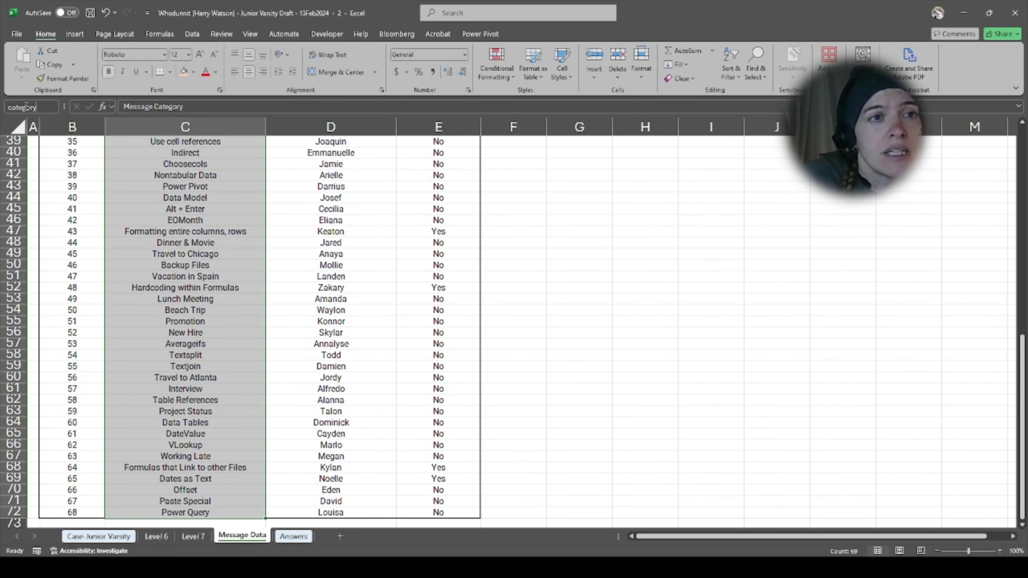
key(Return)
Step: Name the Person of Interest column range D4:D72 person
key(Right)
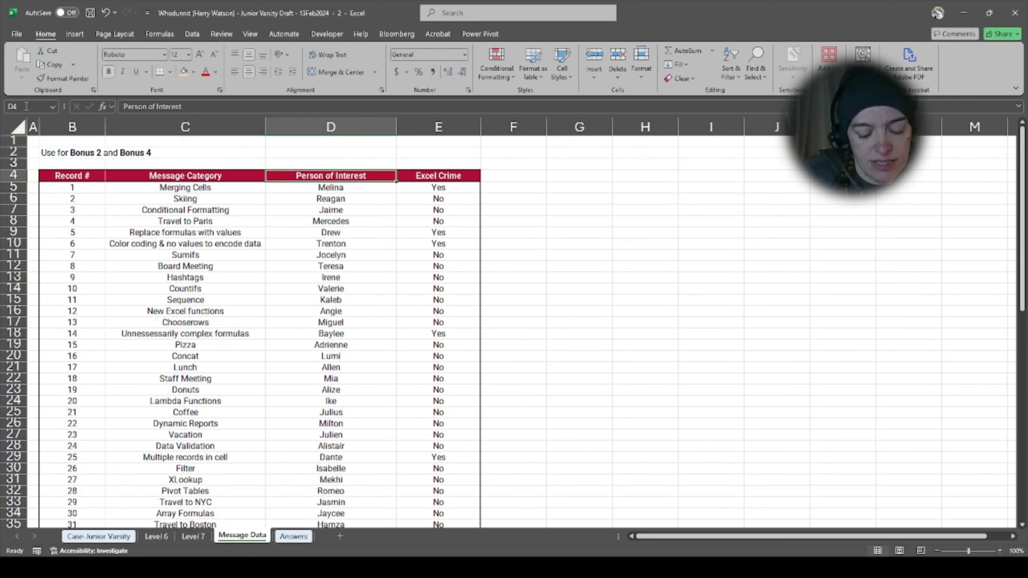
key(ctrl+shift+Down)
click(26, 106)
text(persi)
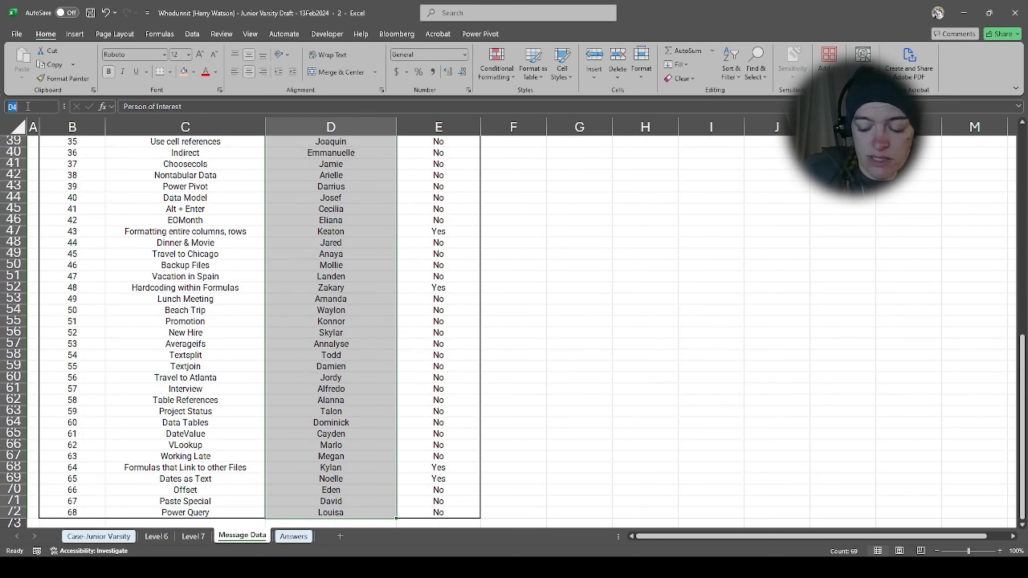
key(BackSpace)
key(BackSpace)
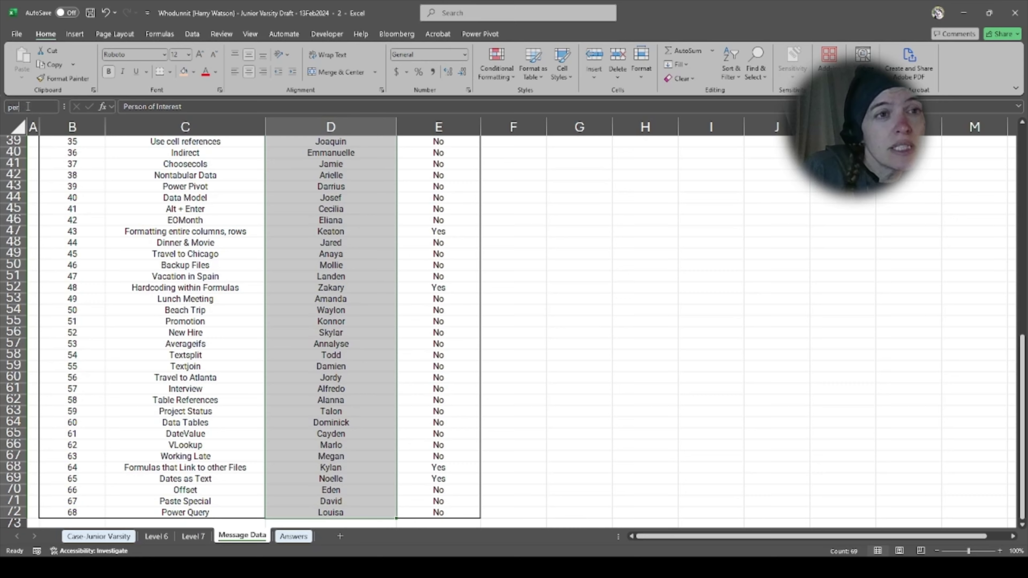
text(son)
key(Return)
Step: Name the Excel Crime column range E4:E72 crime
key(Up)
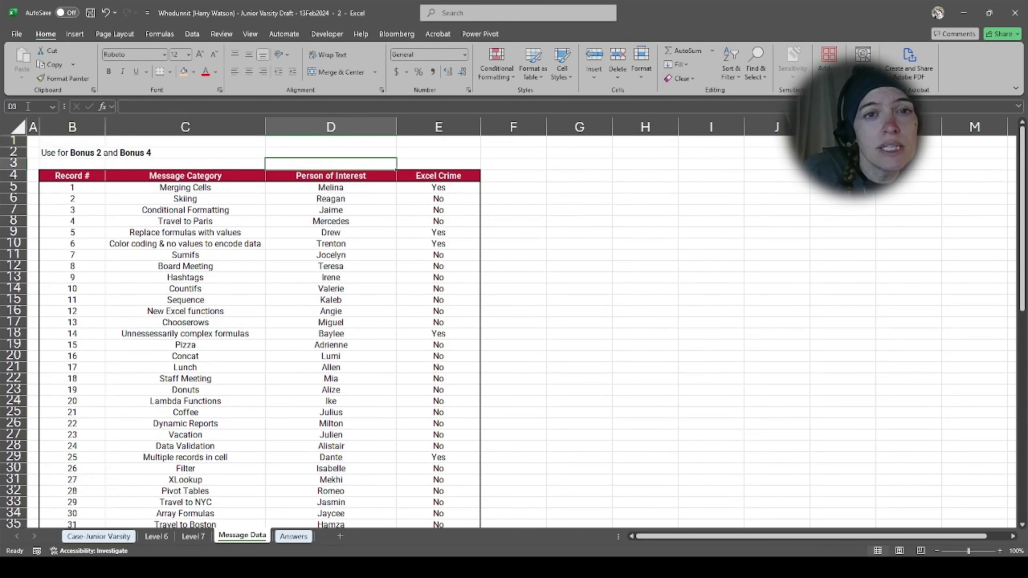
key(Down)
key(Right)
key(ctrl+Down)
key(ctrl+shift+Up)
click(28, 106)
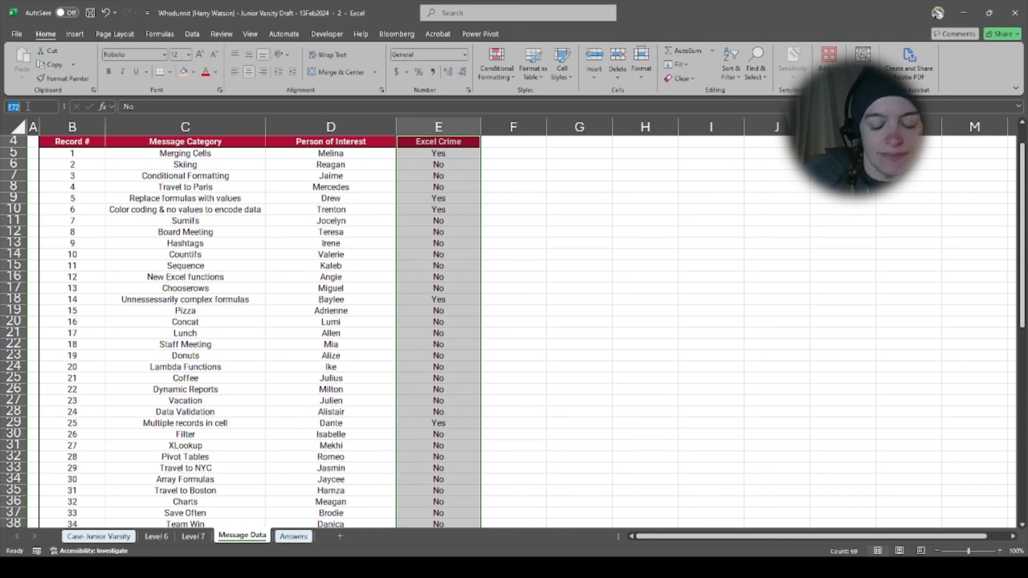
text(crime)
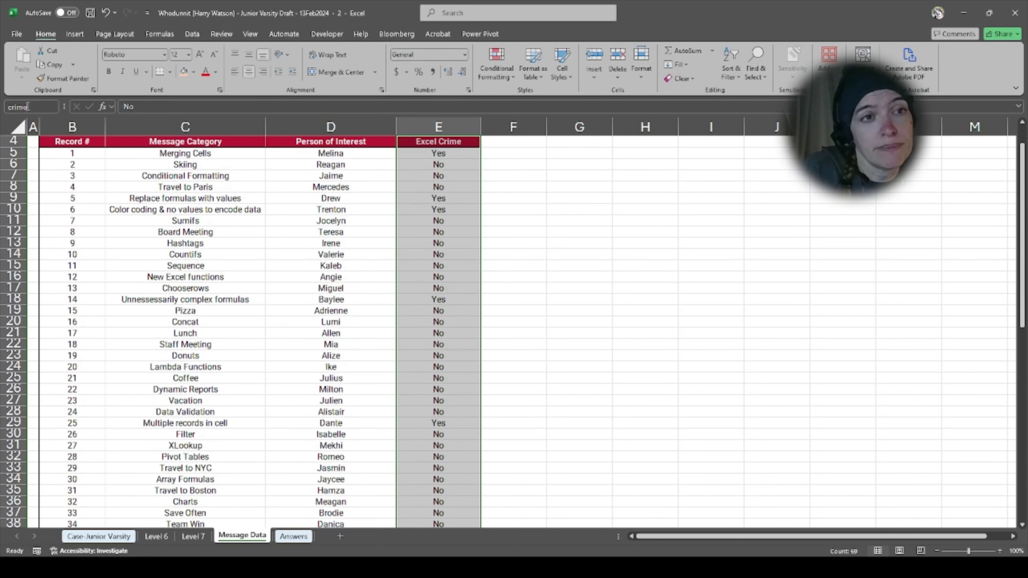
key(Return)
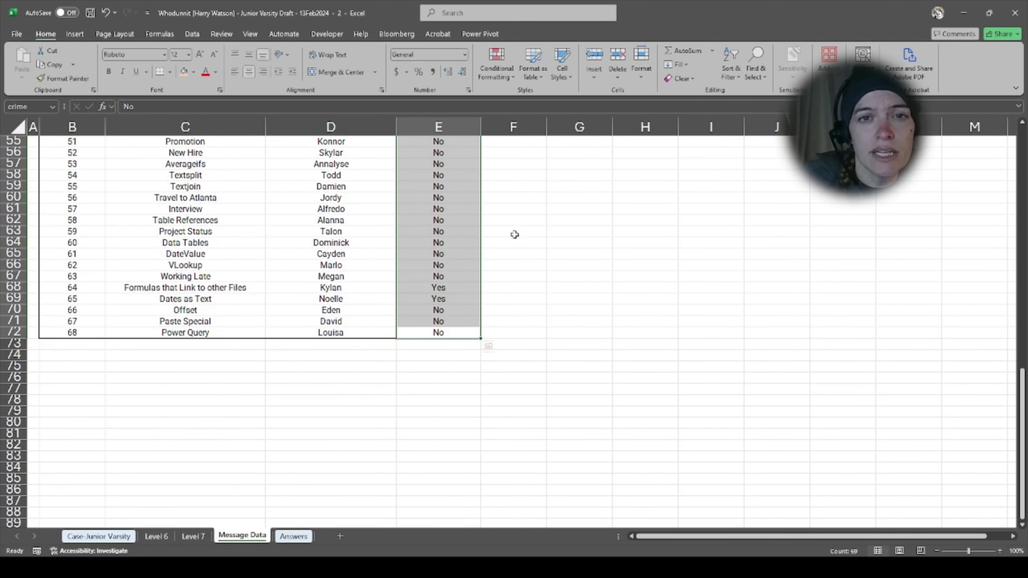
click(465, 246)
key(ctrl+Up)
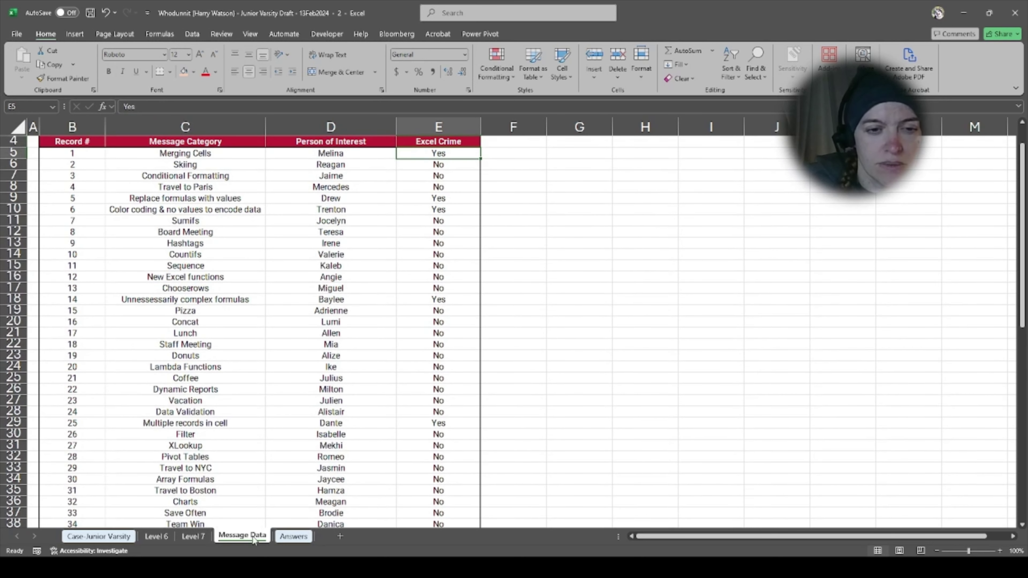
Step: On the Case-Junior Varsity sheet, copy the phrase Hardcoding within Formulas from the Bonus 2 question into cell I33
click(128, 537)
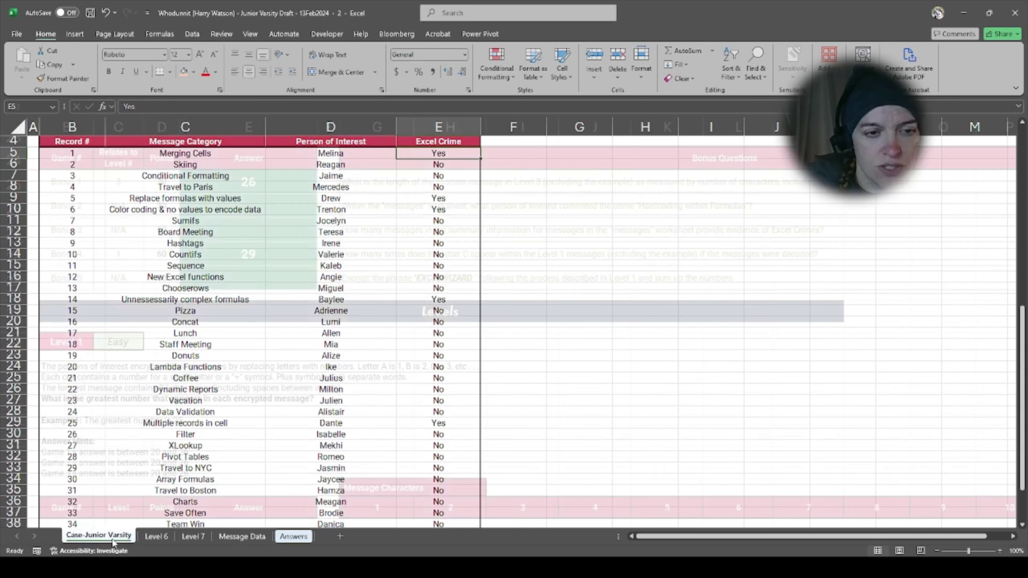
click(271, 201)
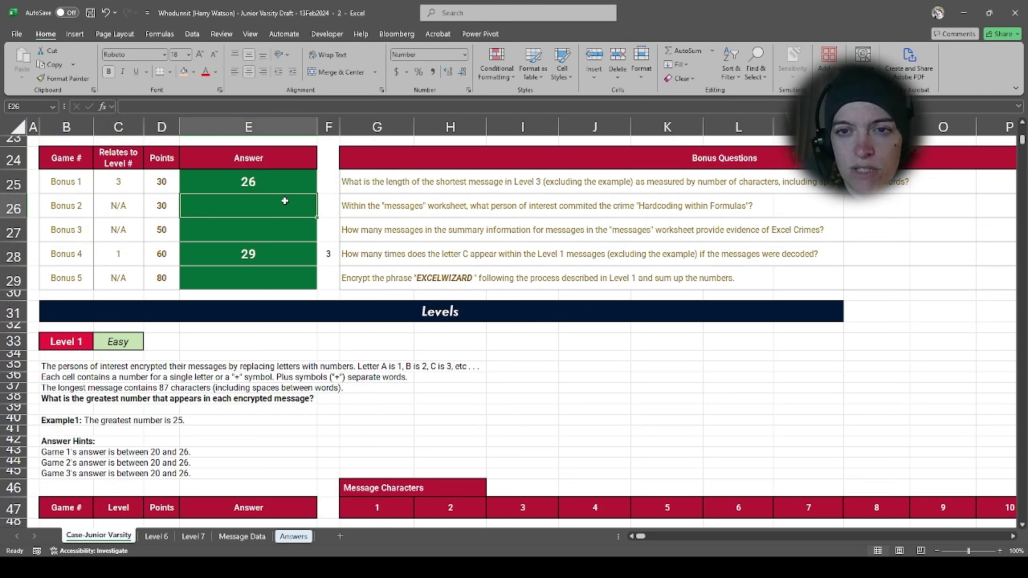
key(Down)
key(Down)
key(Down)
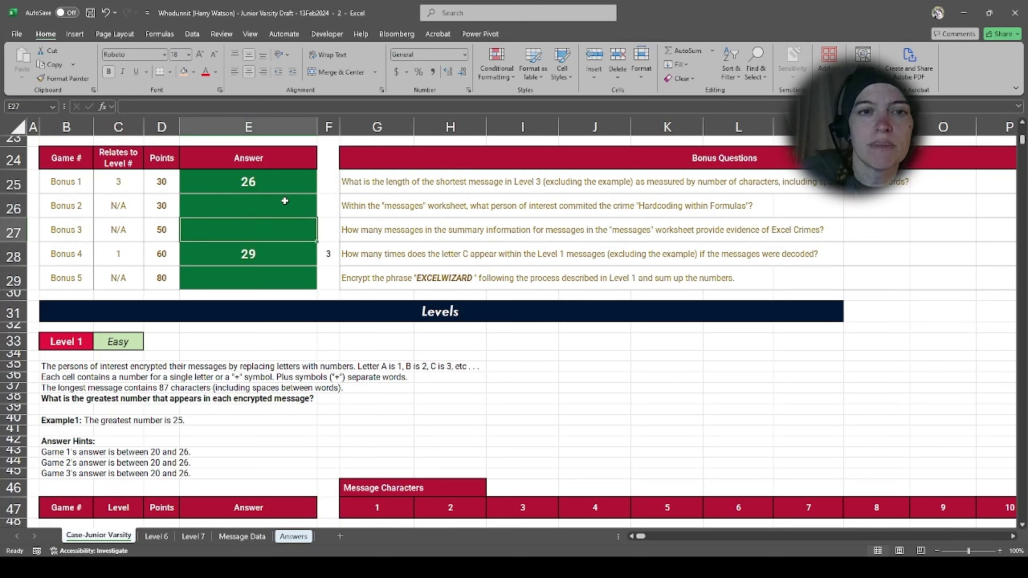
key(Right)
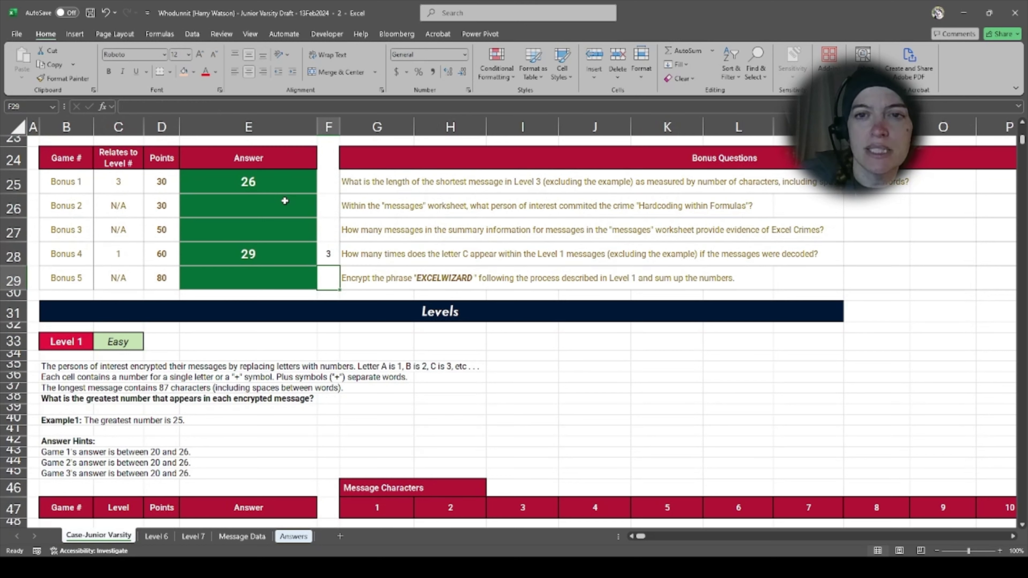
click(377, 209)
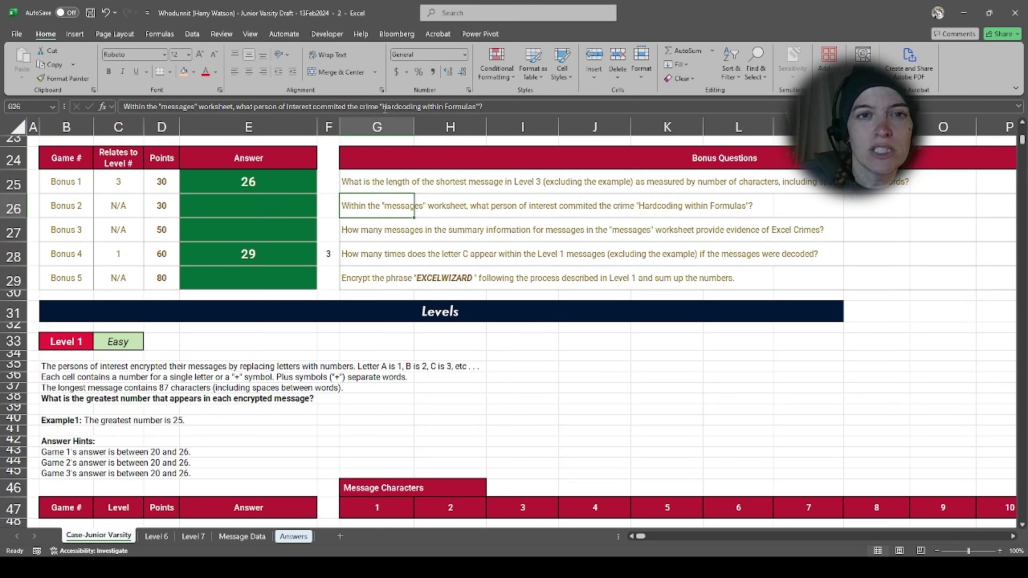
drag(384, 107, 477, 106)
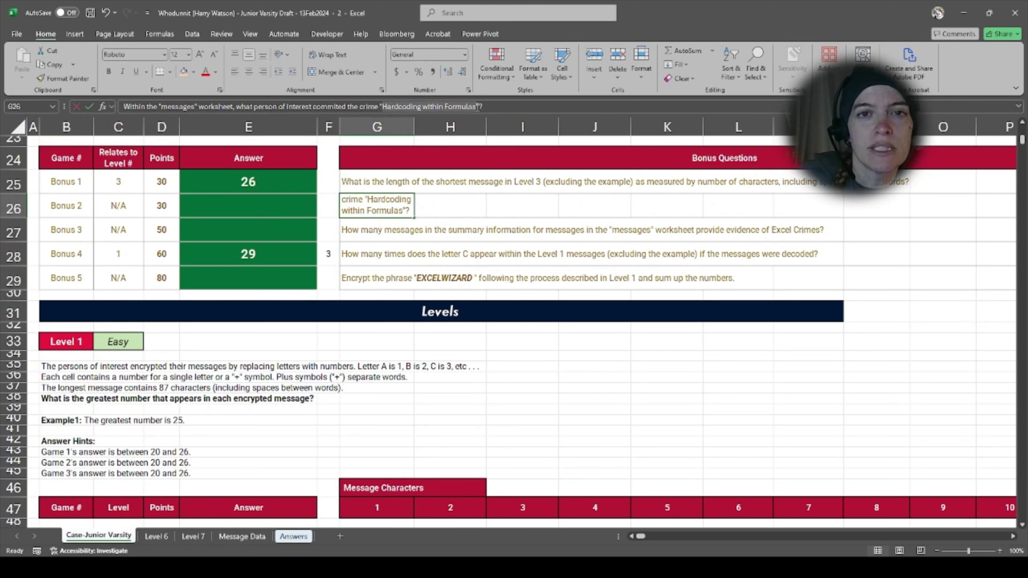
key(ctrl+c)
key(Return)
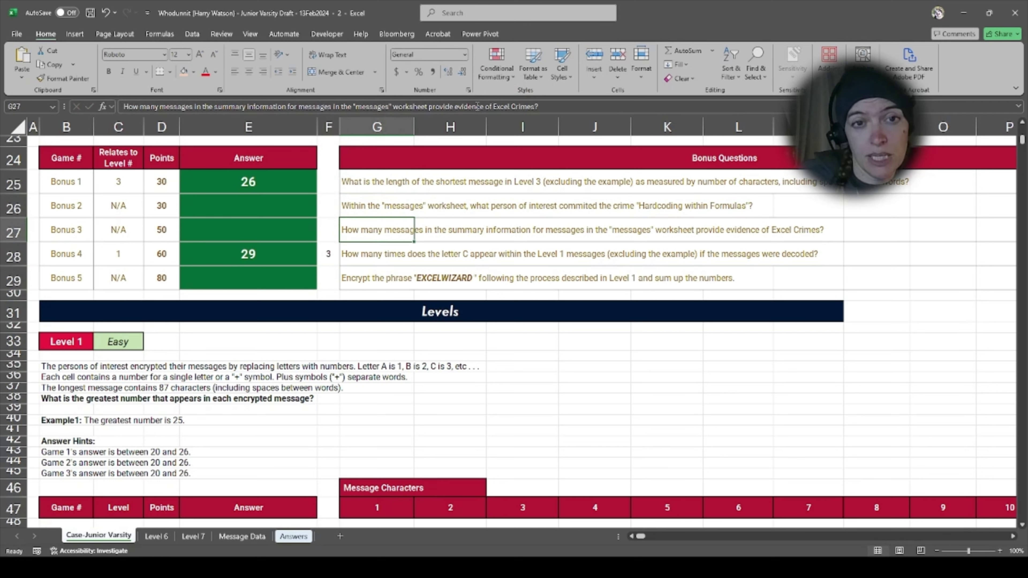
click(545, 344)
key(ctrl+v)
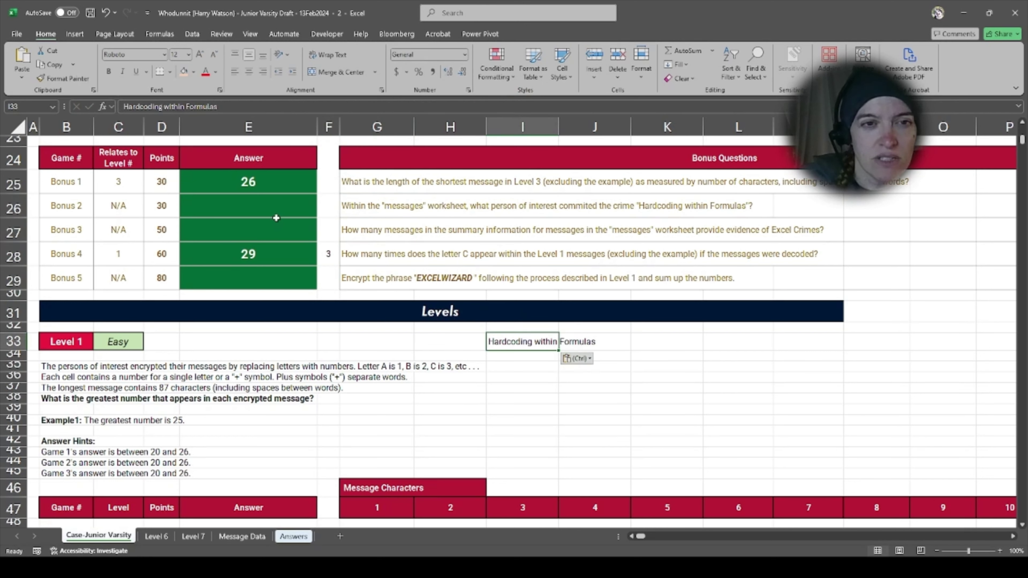
Step: Answer Bonus 2 in E26 with =XLOOKUP(I33,category,person)
click(268, 204)
text(=)
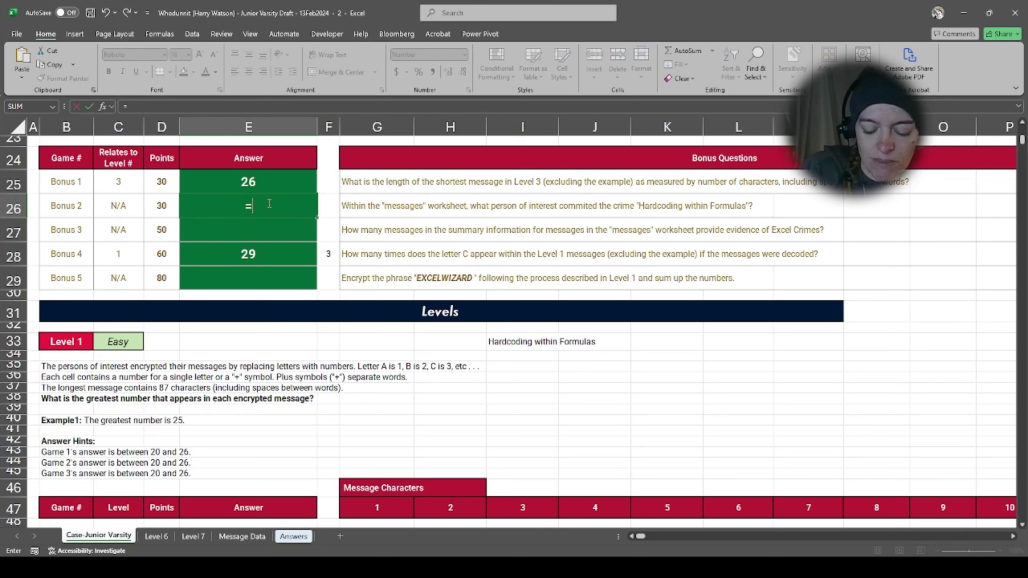
text(xloo)
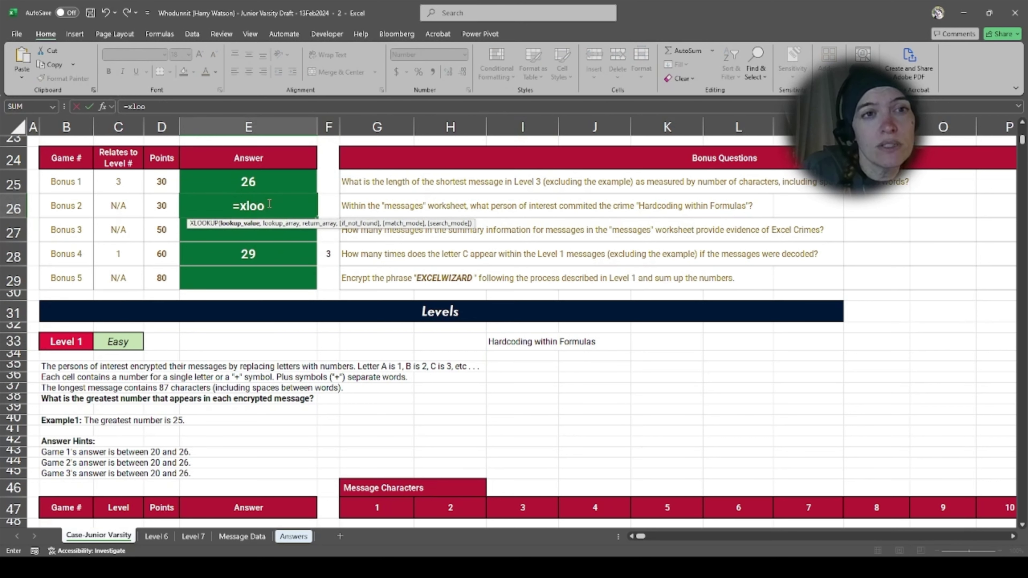
key(Tab)
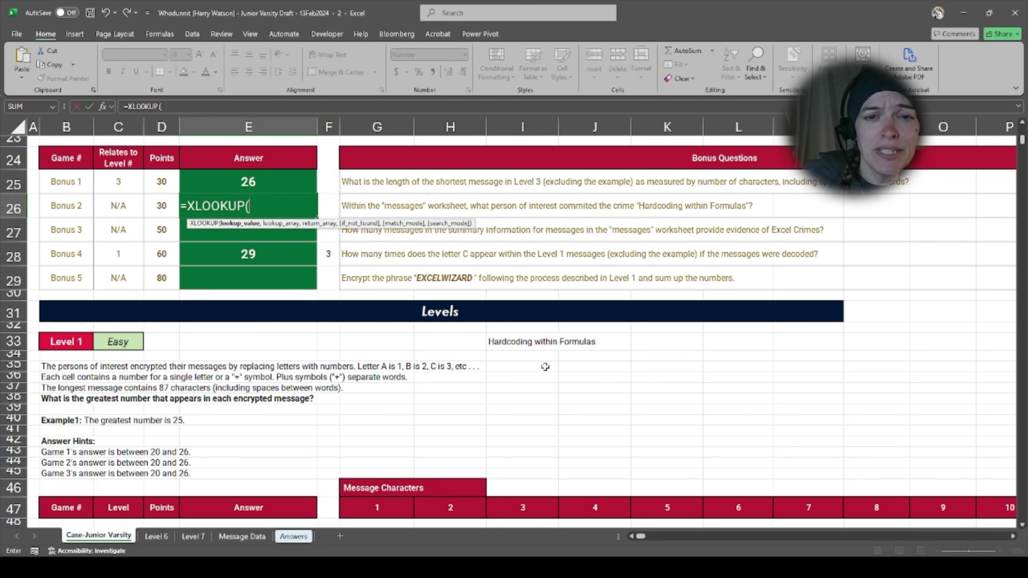
click(543, 342)
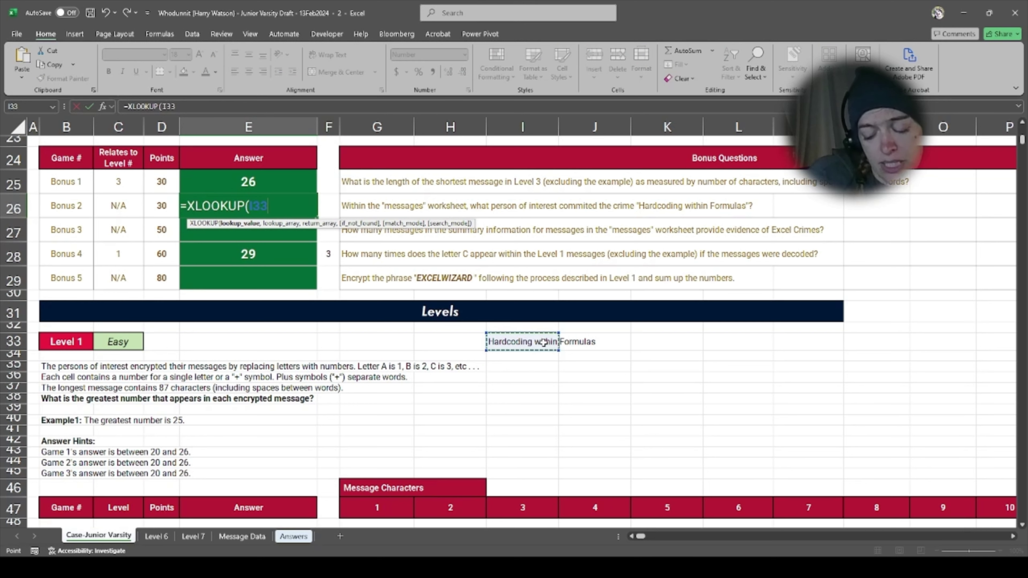
text(,)
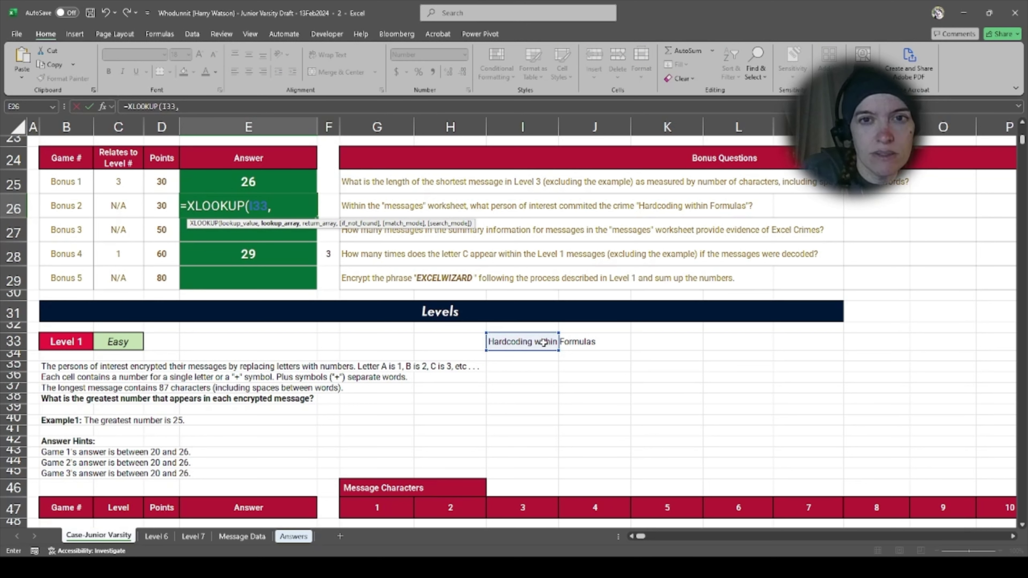
text(categor)
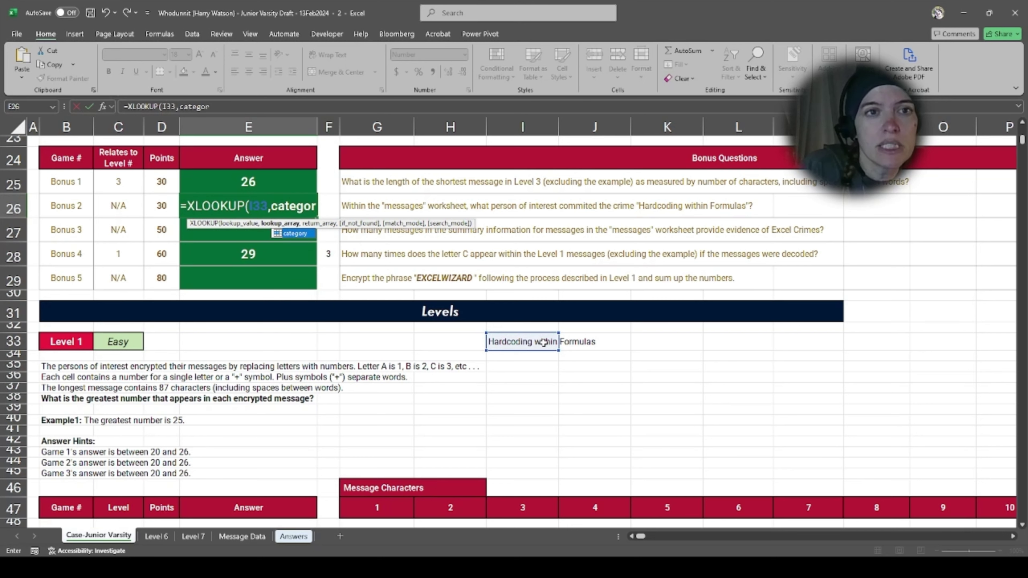
text(y,person))
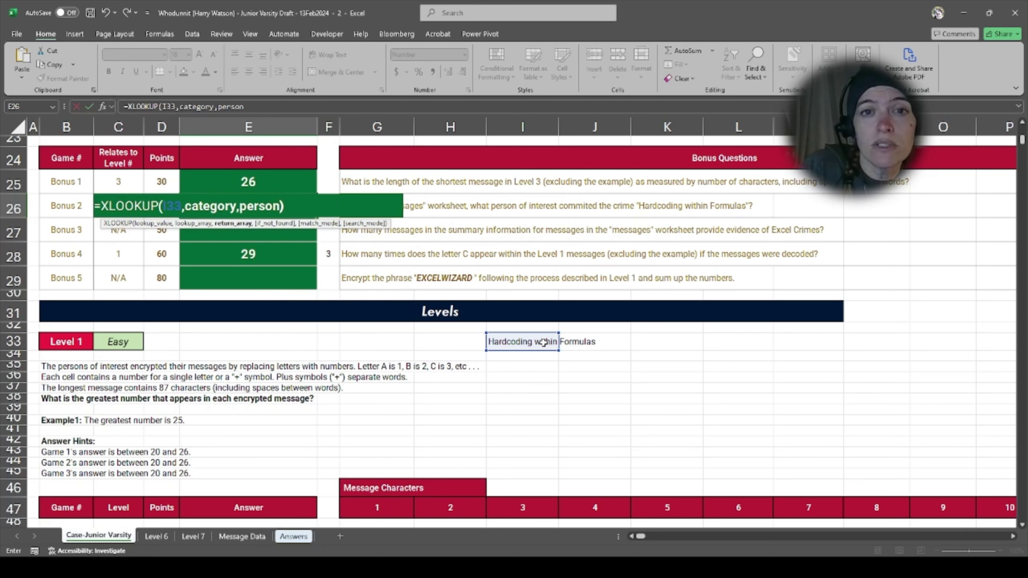
key(Return)
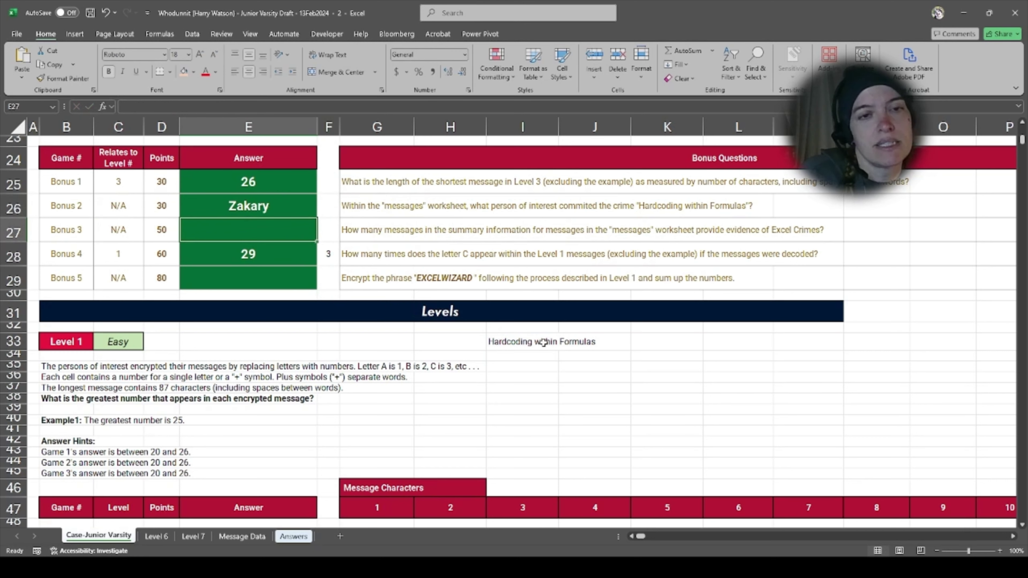
key(Down)
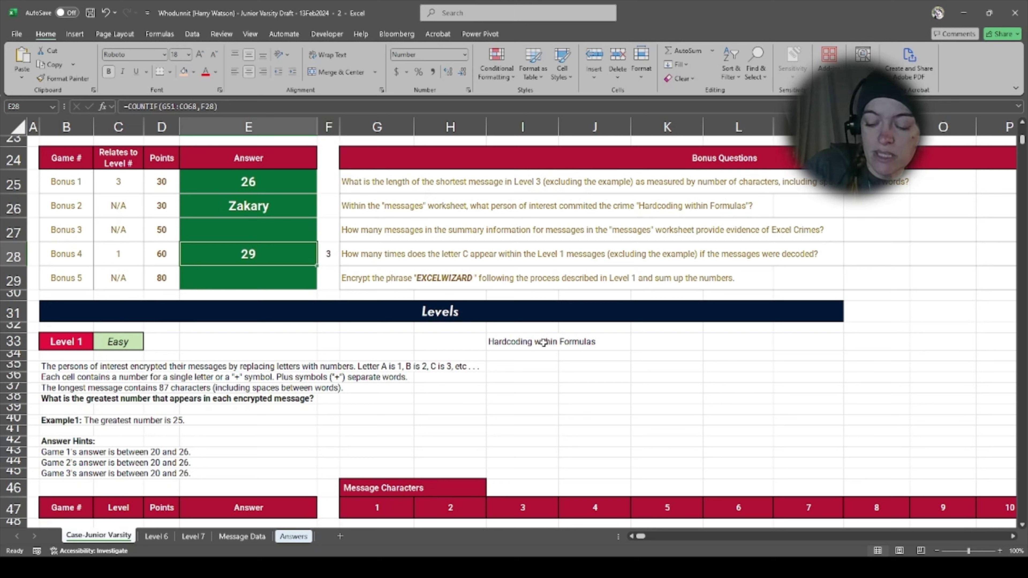
text(=)
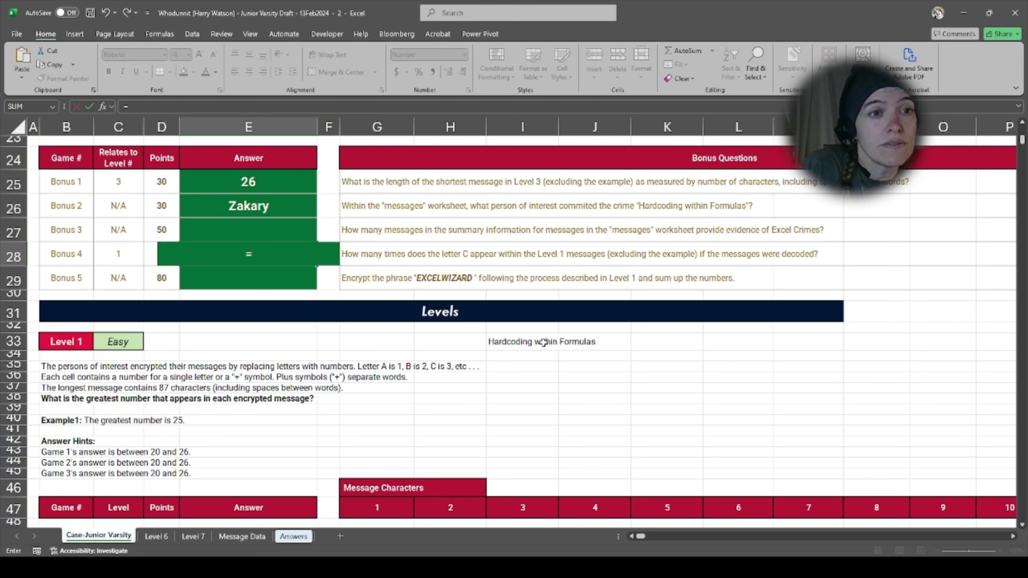
key(Escape)
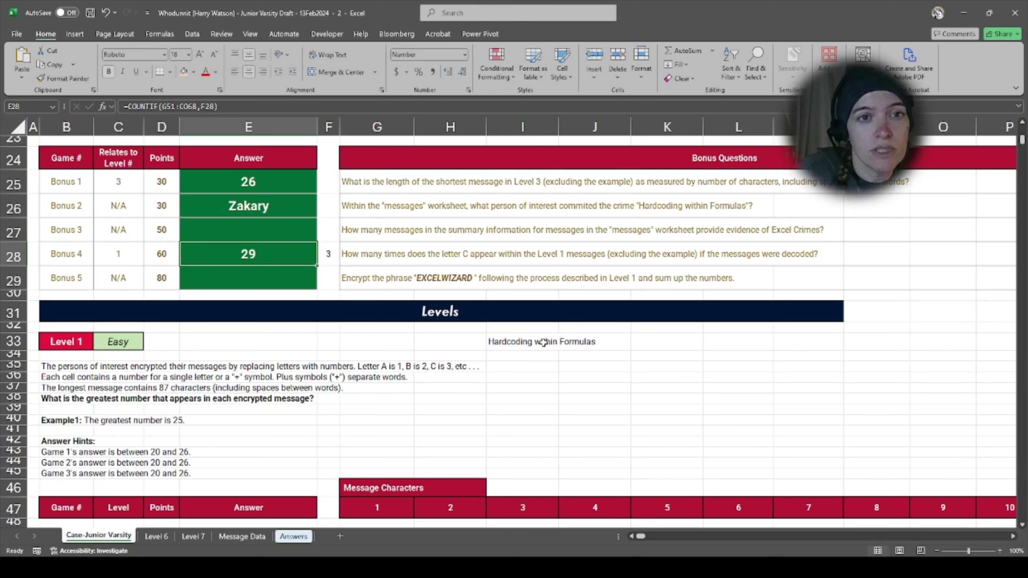
key(Up)
Step: Answer Bonus 3 in E27 with =COUNTIF(crime,"Yes")
text(=countif()
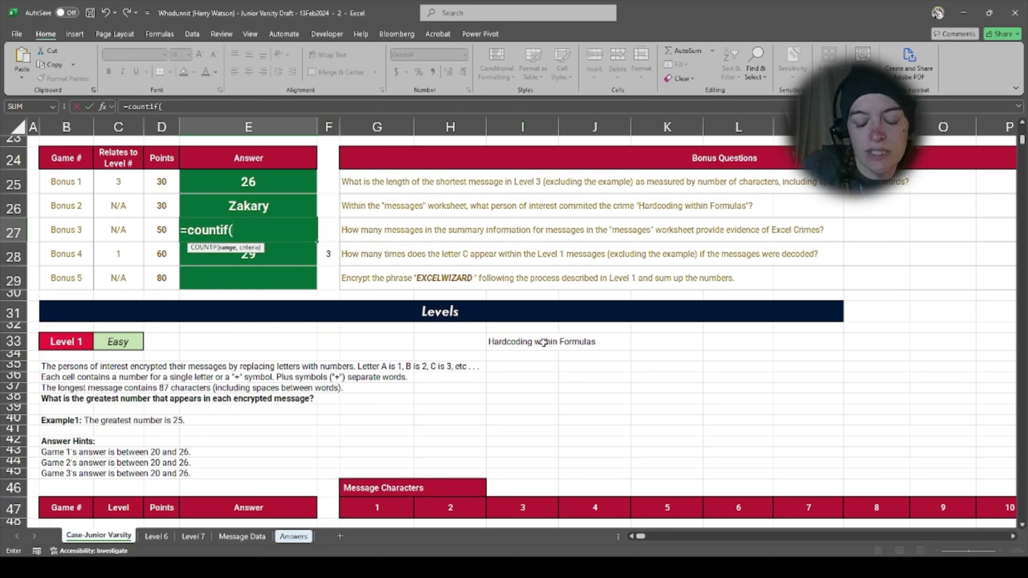
text(cr)
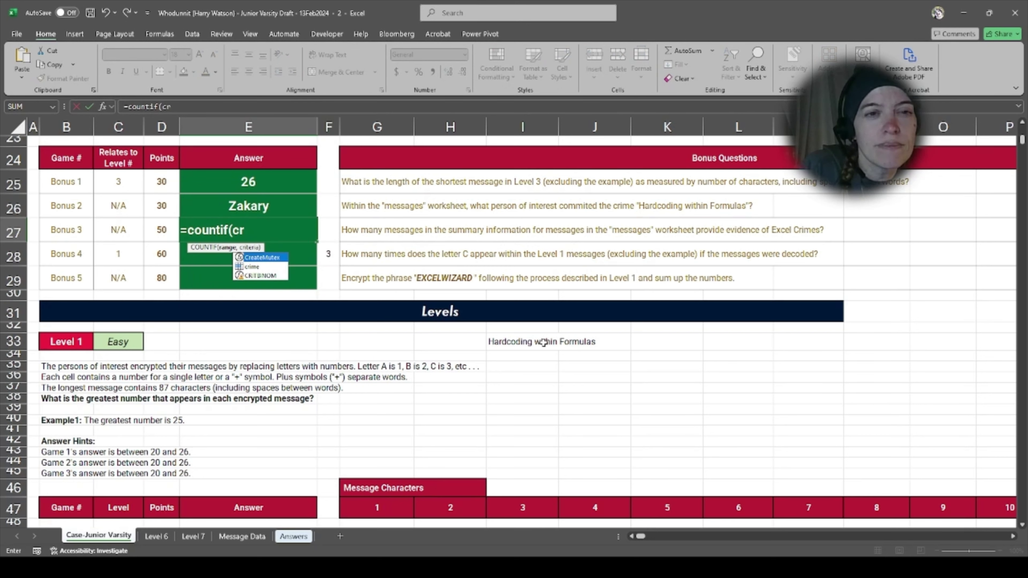
text(ime)
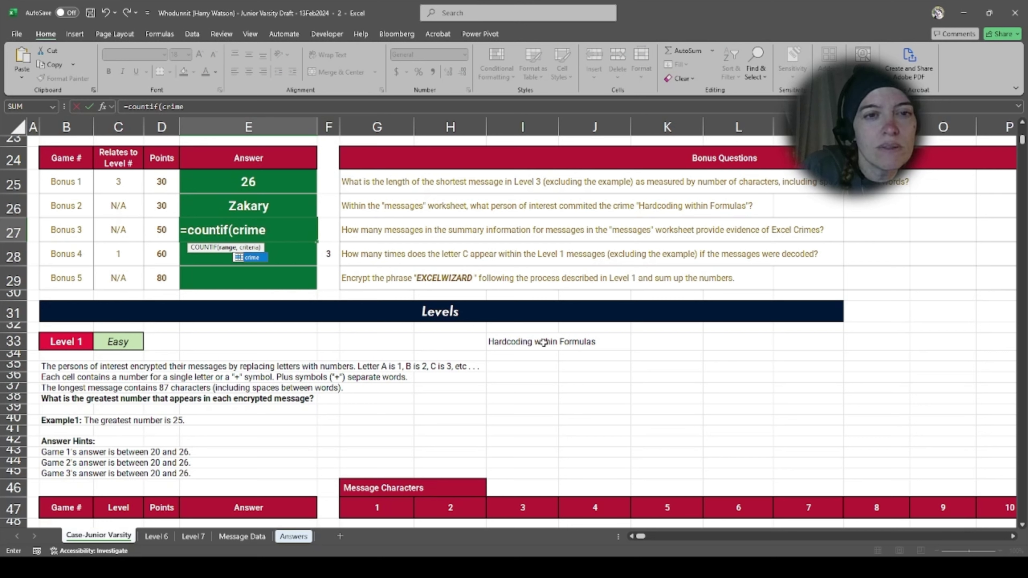
text(,)
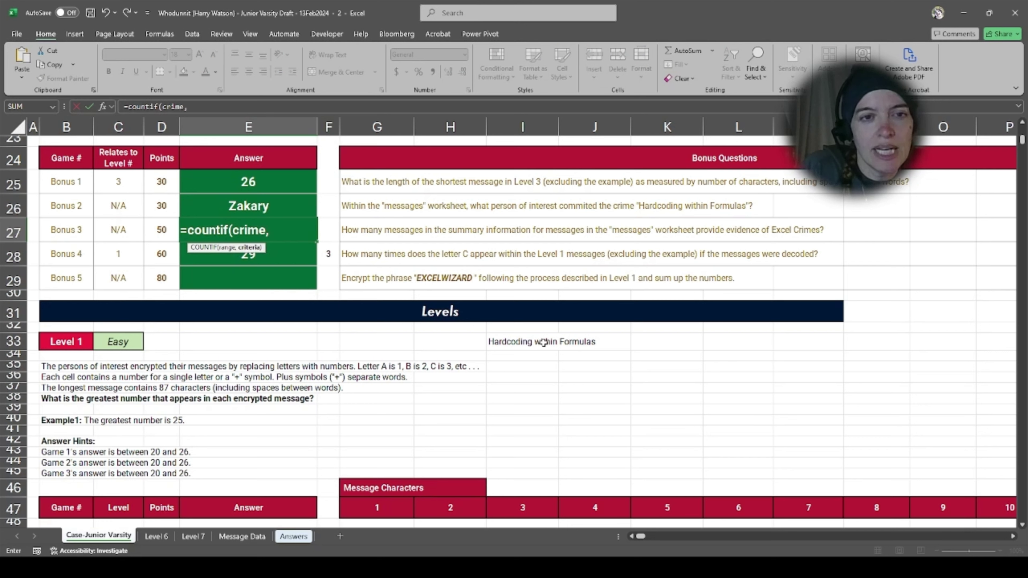
text("Yes)
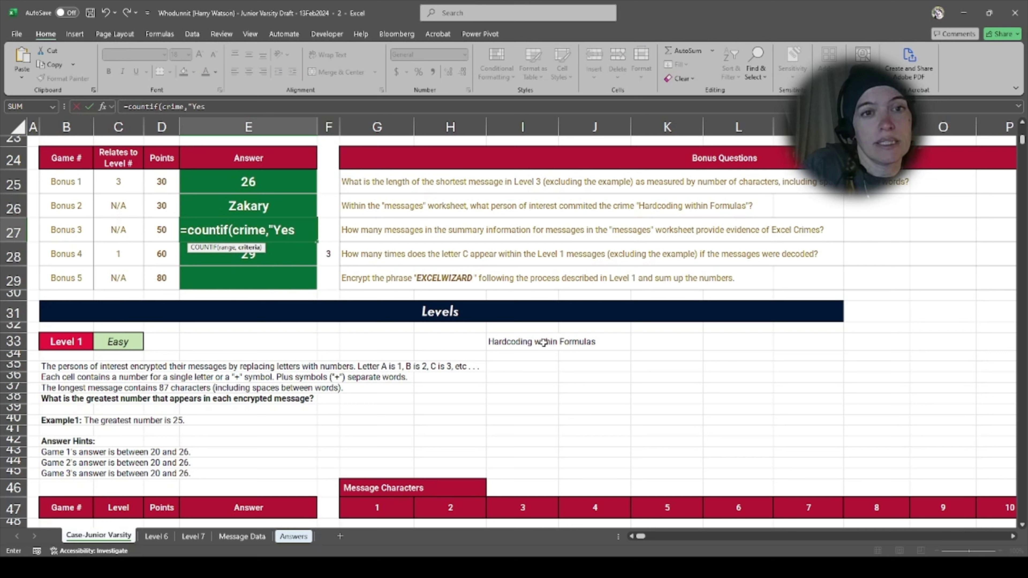
text("))
key(Return)
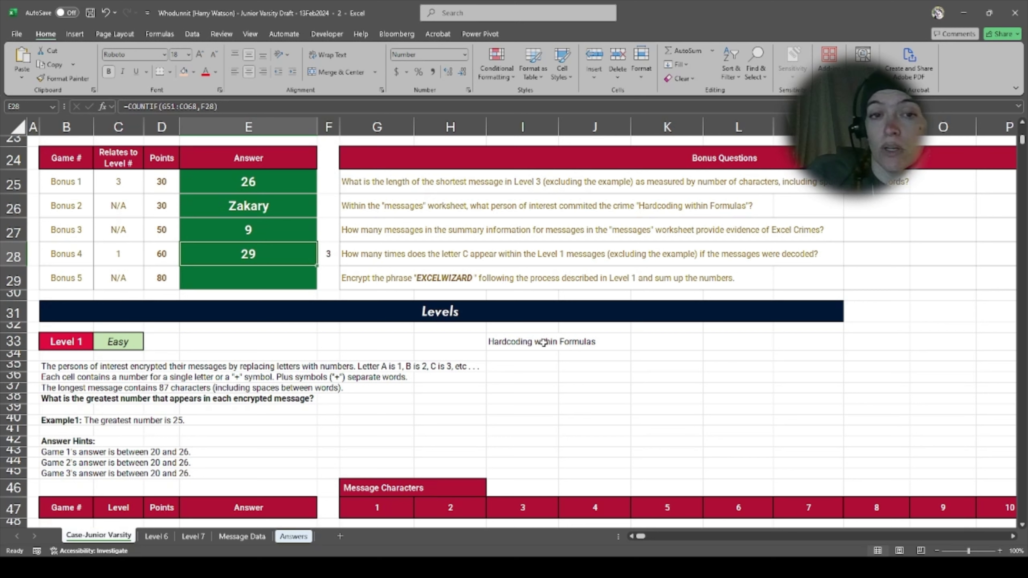
Step: Copy the phrase EXCELWIZARD from the Bonus 5 question in G29 into cells I35 and I38
click(366, 278)
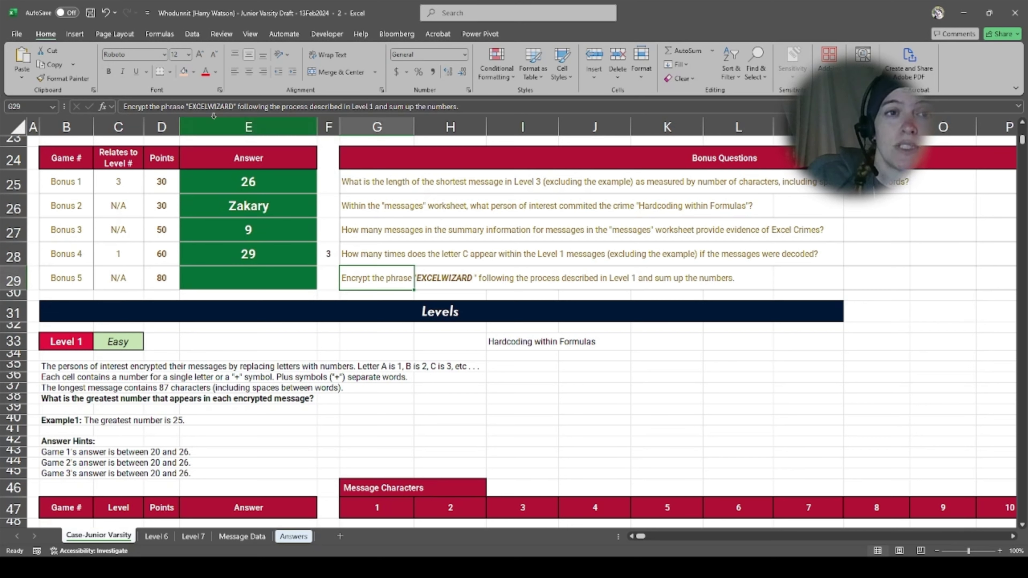
double_click(211, 107)
key(ctrl+c)
click(536, 381)
click(520, 367)
key(ctrl+v)
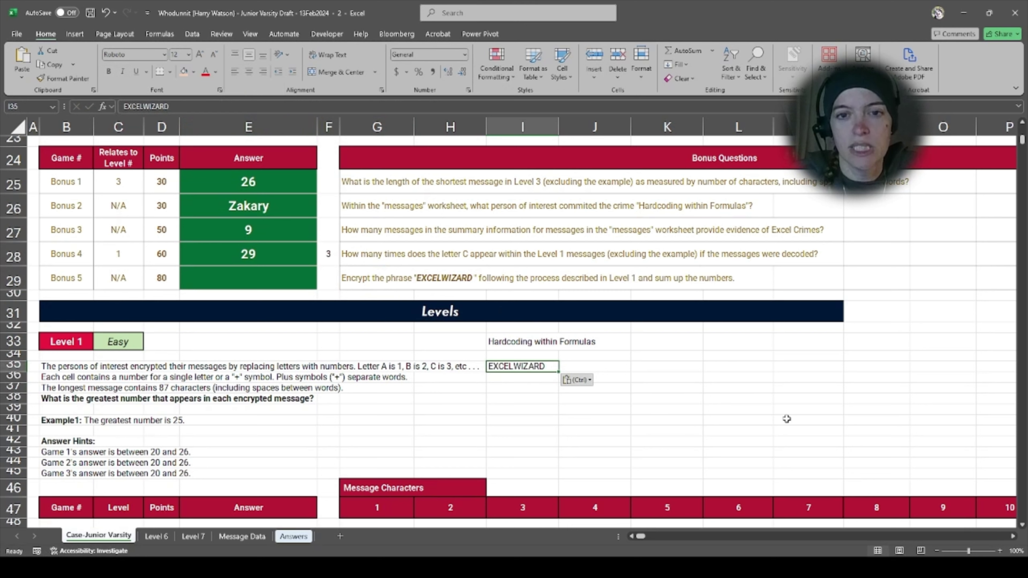
key(Down)
key(Down)
key(Down)
key(ctrl+v)
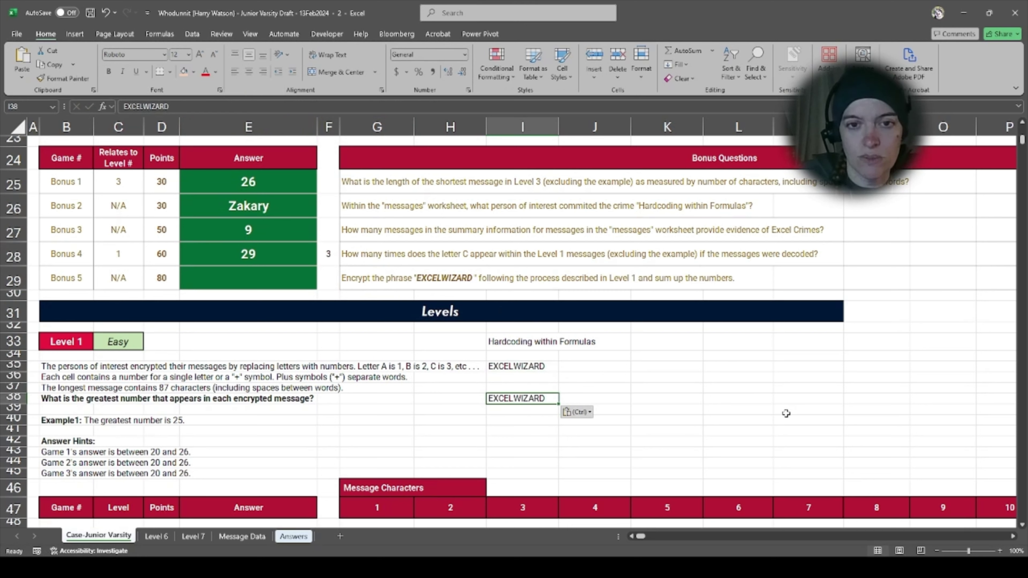
Step: Start Text to Columns on the phrase in I35, using Fixed width as the data type
key(Up)
key(Up)
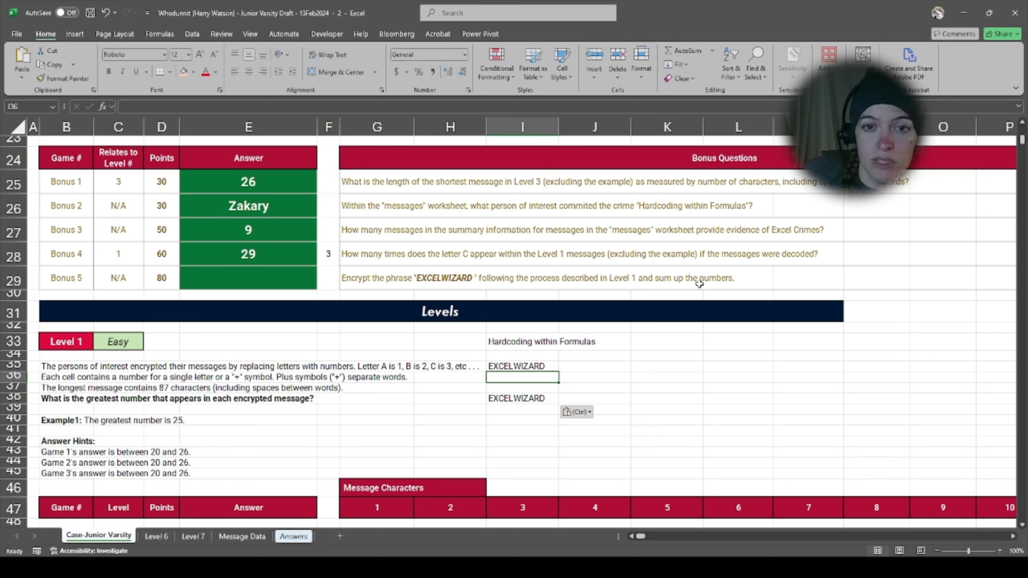
click(540, 366)
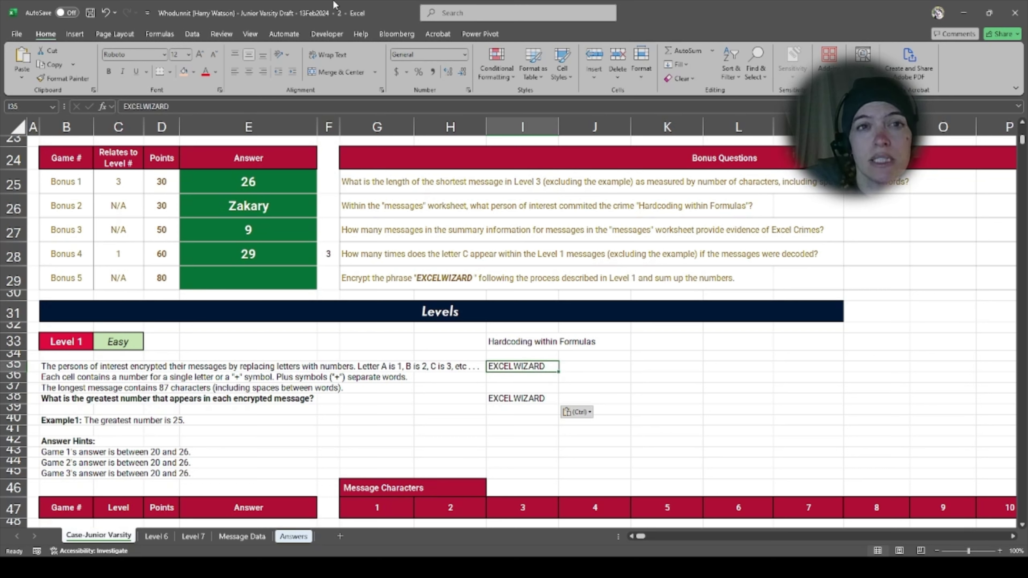
click(193, 34)
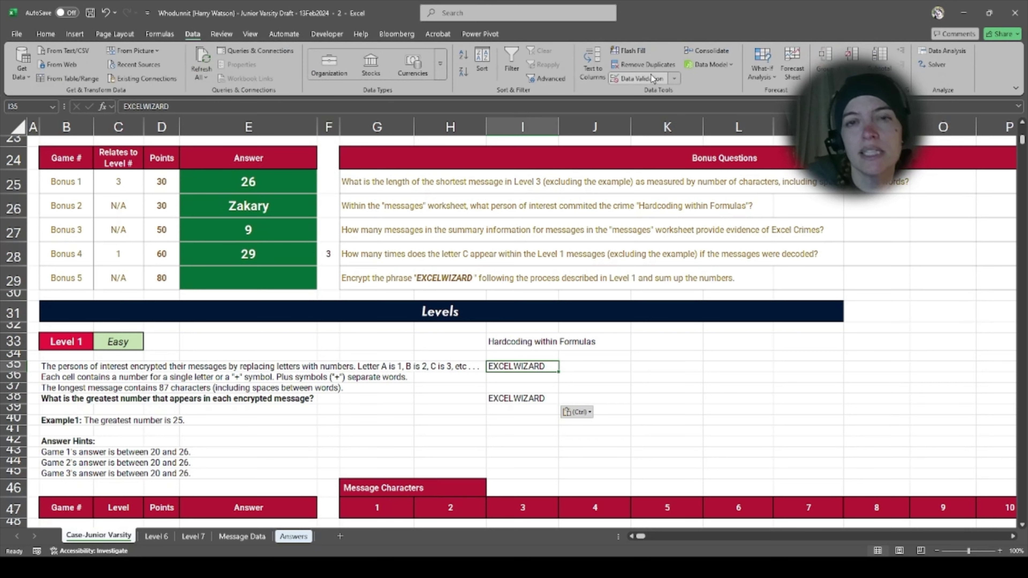
click(589, 57)
click(285, 164)
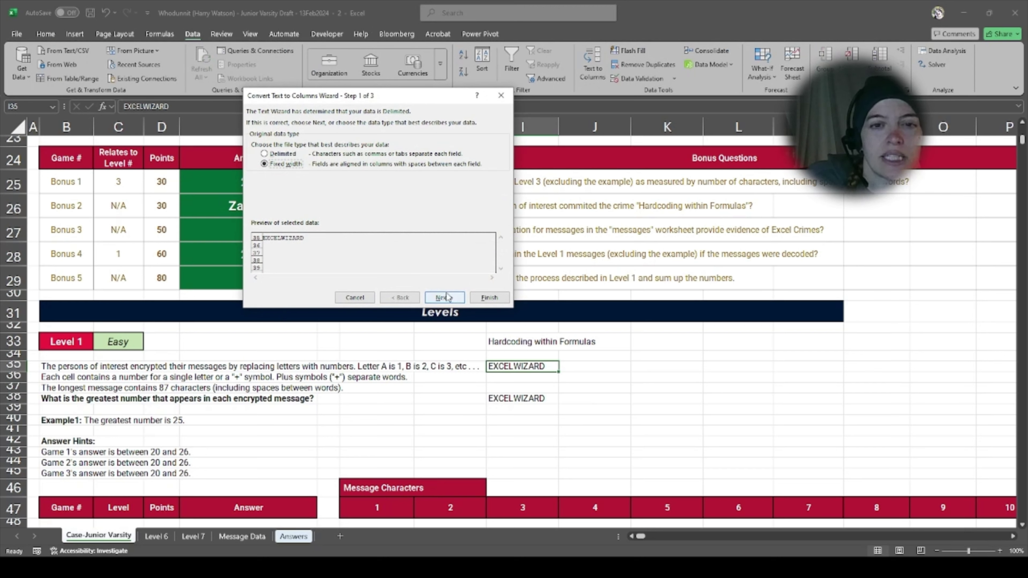
key(Return)
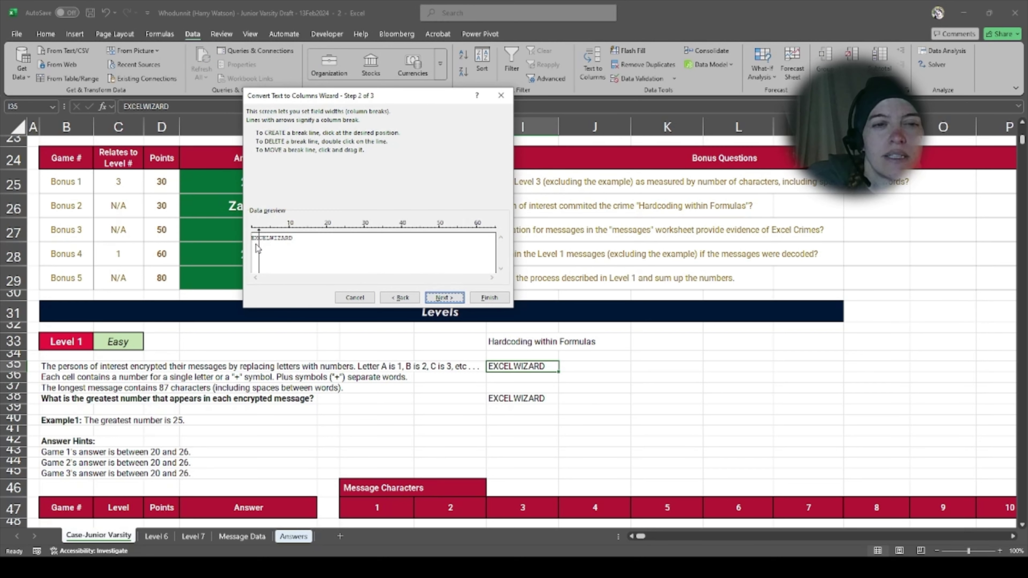
Step: Place a column break after every letter of EXCELWIZARD and split the phrase across row 35 starting at I35
click(258, 246)
drag(255, 250, 255, 250)
click(260, 243)
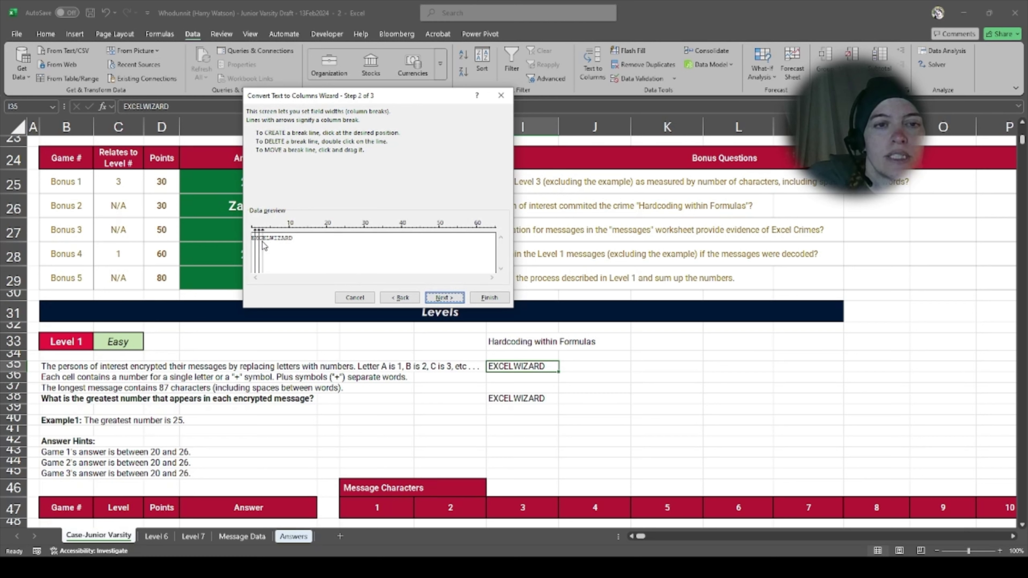
click(277, 243)
click(282, 243)
click(286, 243)
click(288, 245)
click(444, 297)
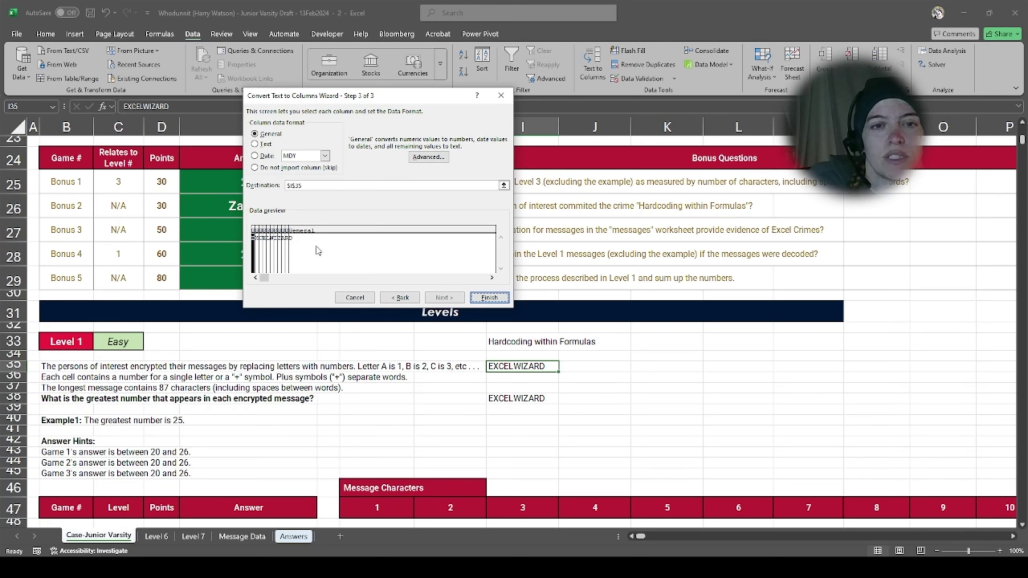
click(489, 298)
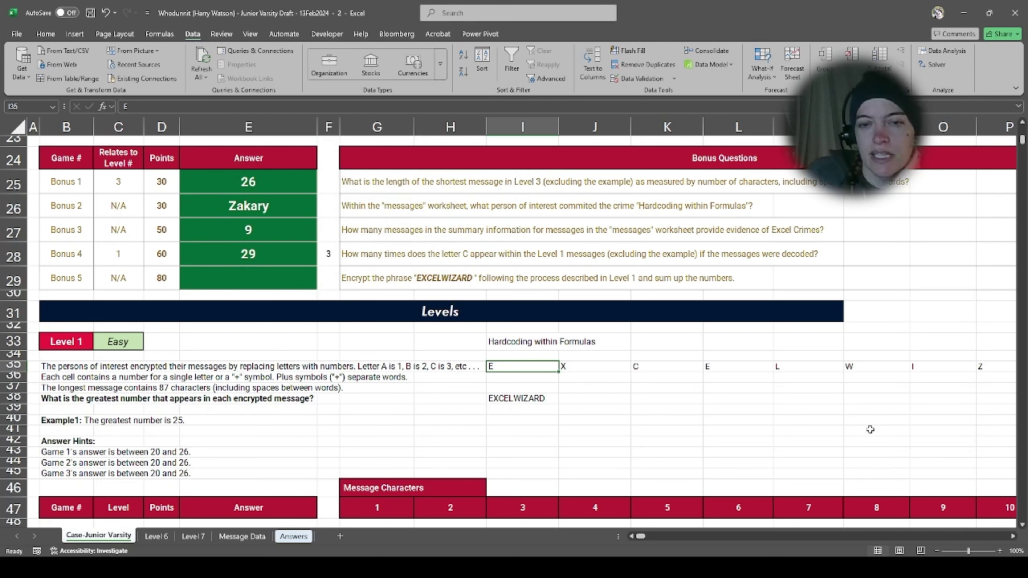
Step: Split the phrase in I38 into single letters across row 39 by entering =MID(I38,SEQUENCE(,LEN(I38)),1) in I39
key(ctrl+Right)
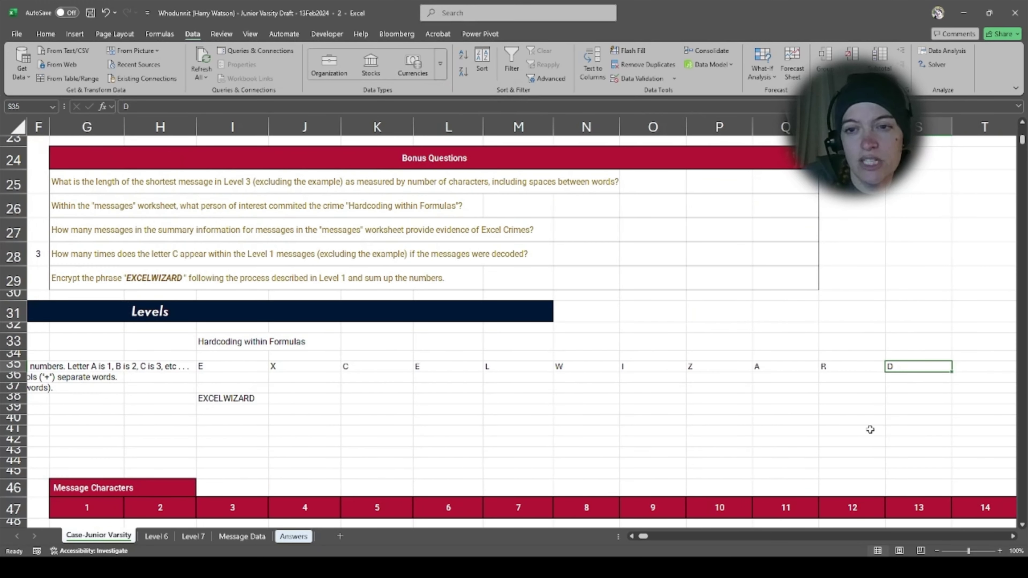
key(ctrl+Left)
key(Down)
key(Down)
key(Down)
key(Down)
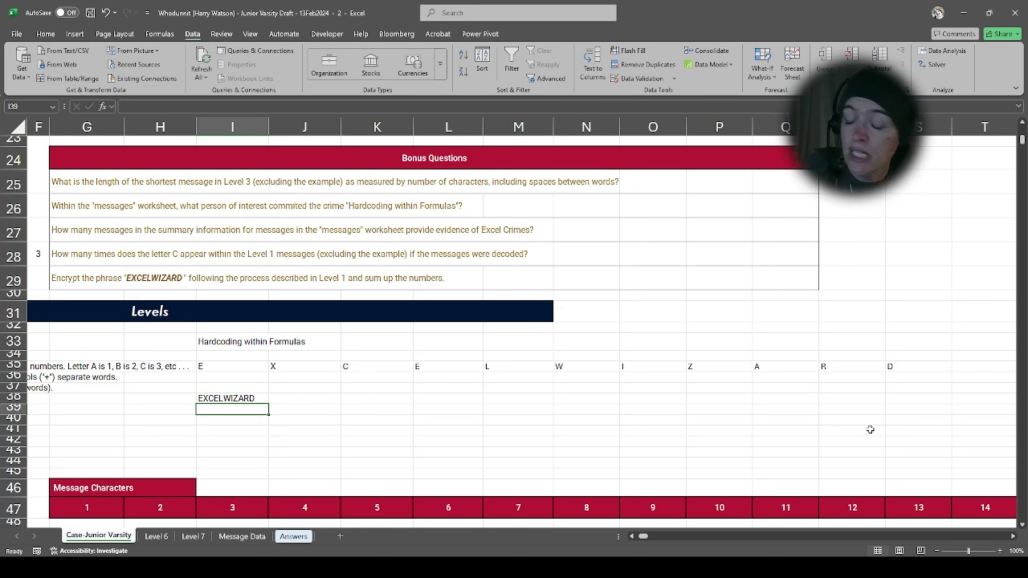
text(=)
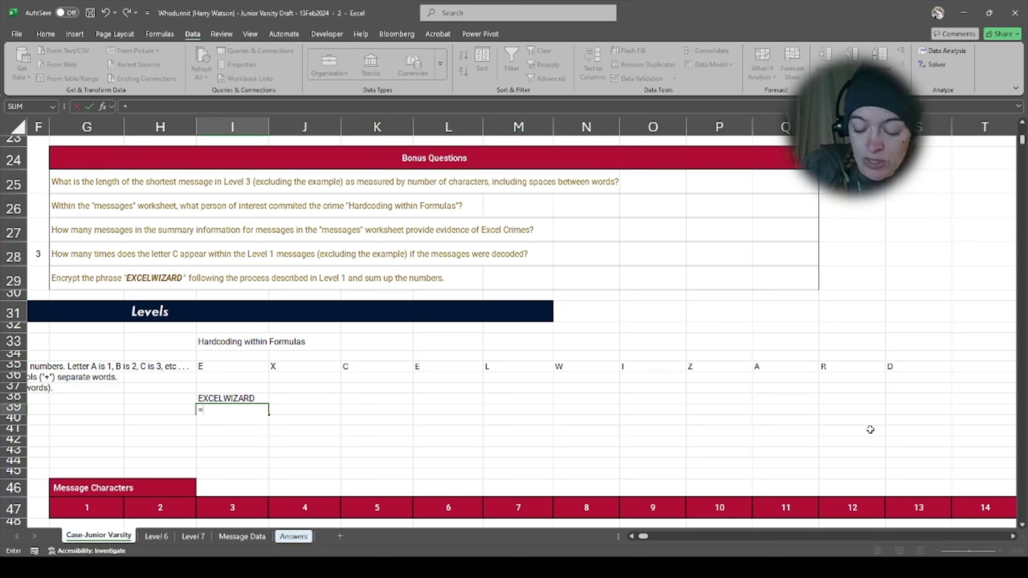
text(mid()
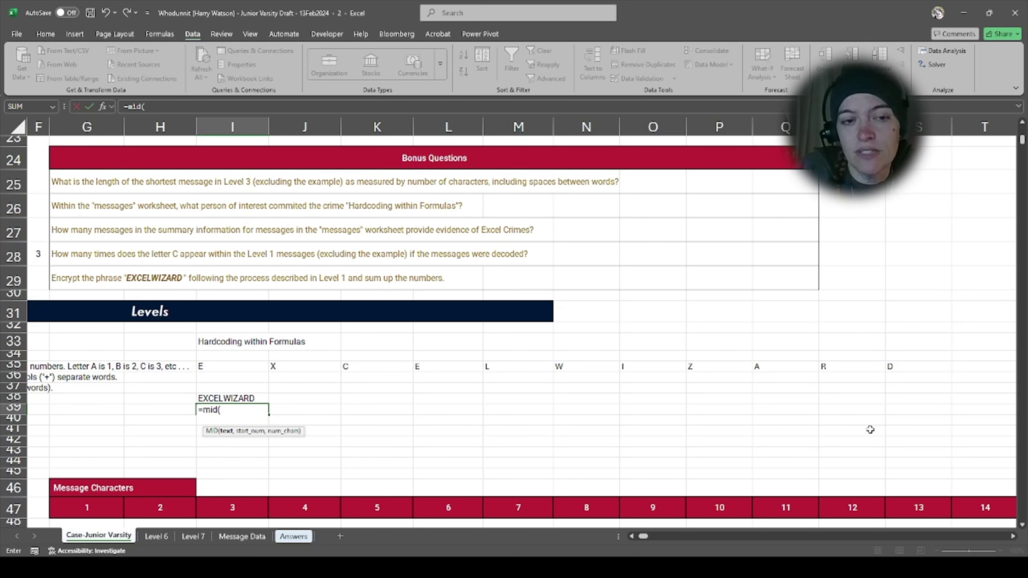
key(Up)
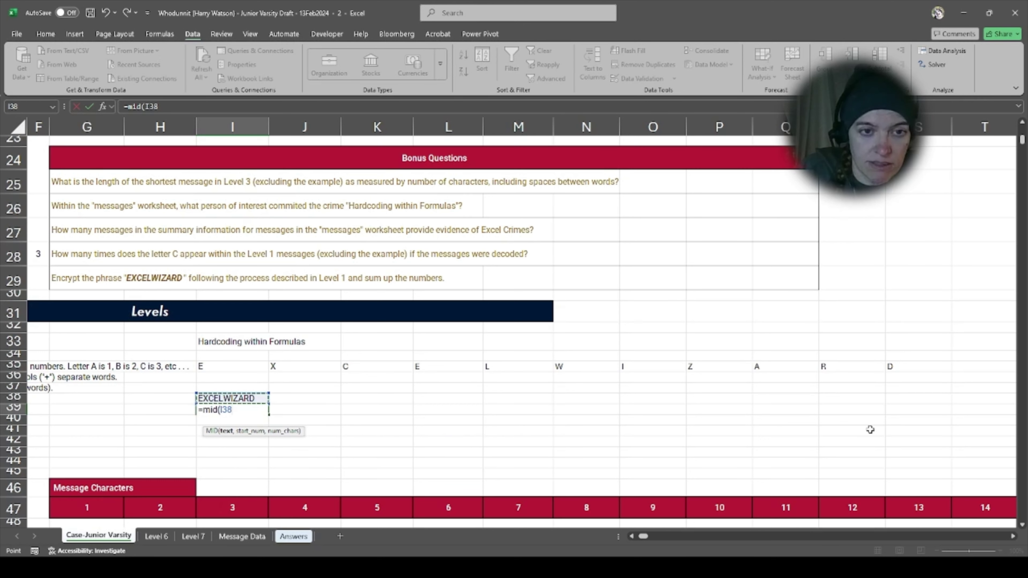
text(,)
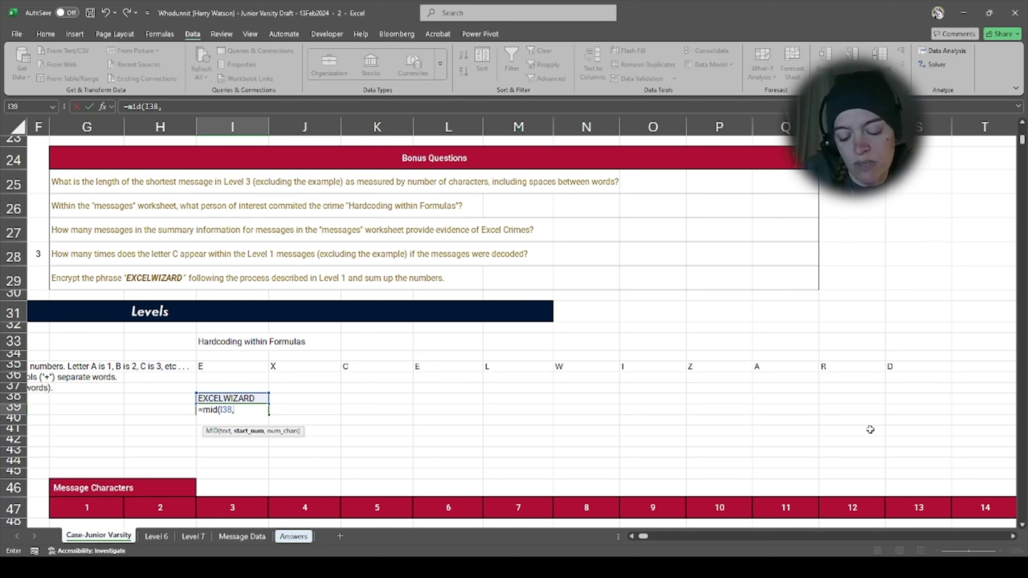
text(sequence)
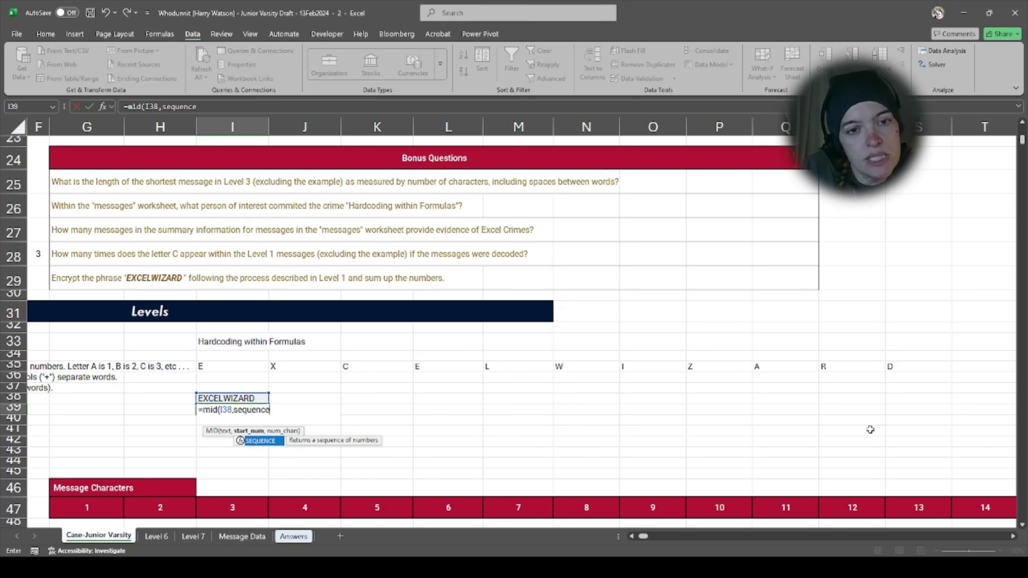
text(()
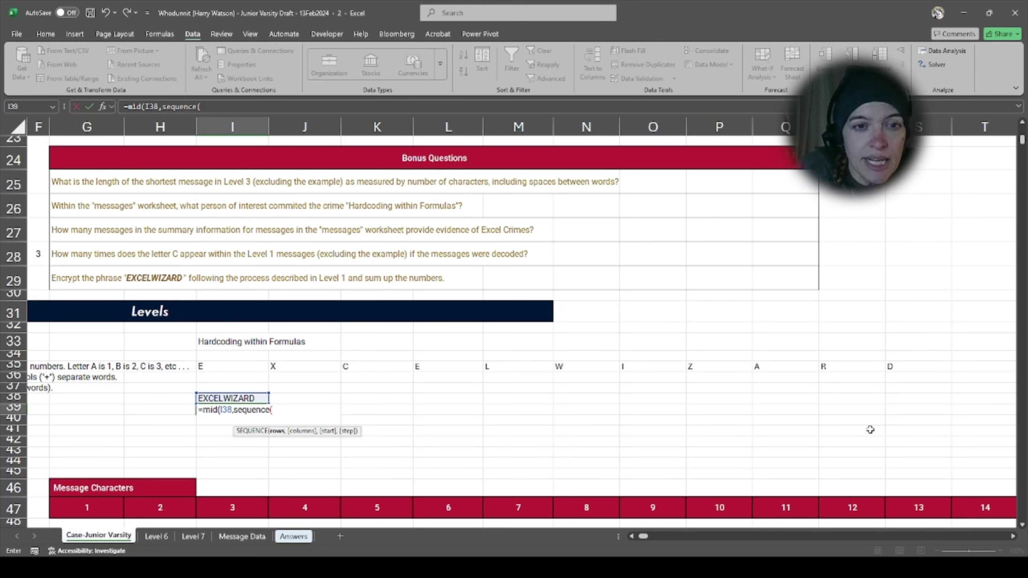
text(,)
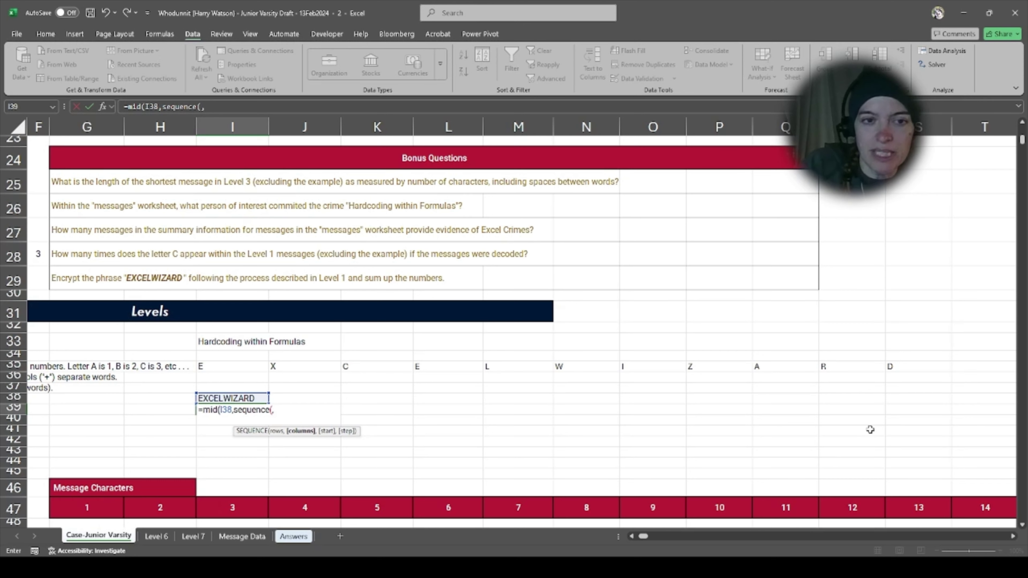
text(leng)
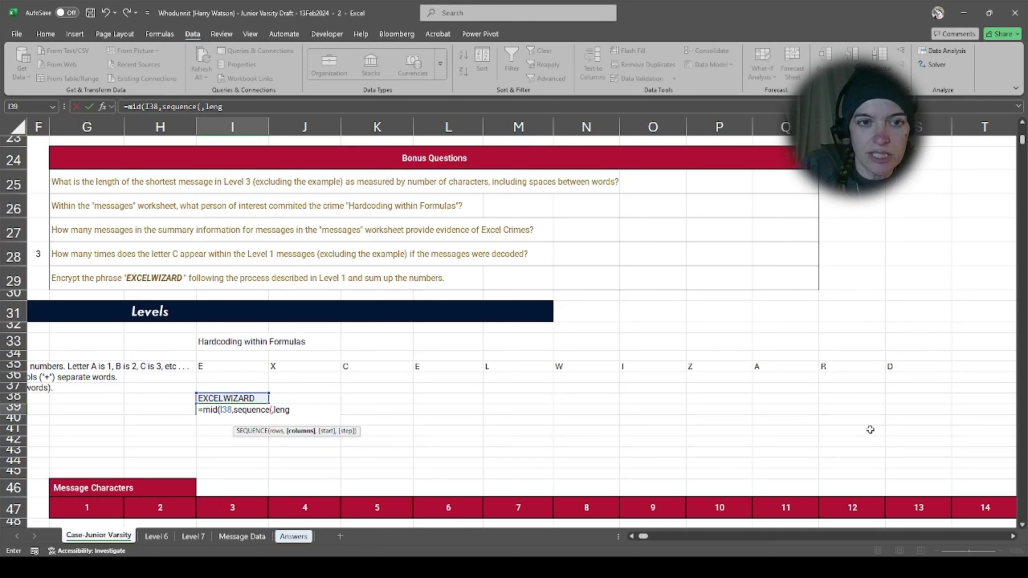
key(BackSpace)
text(()
key(Up)
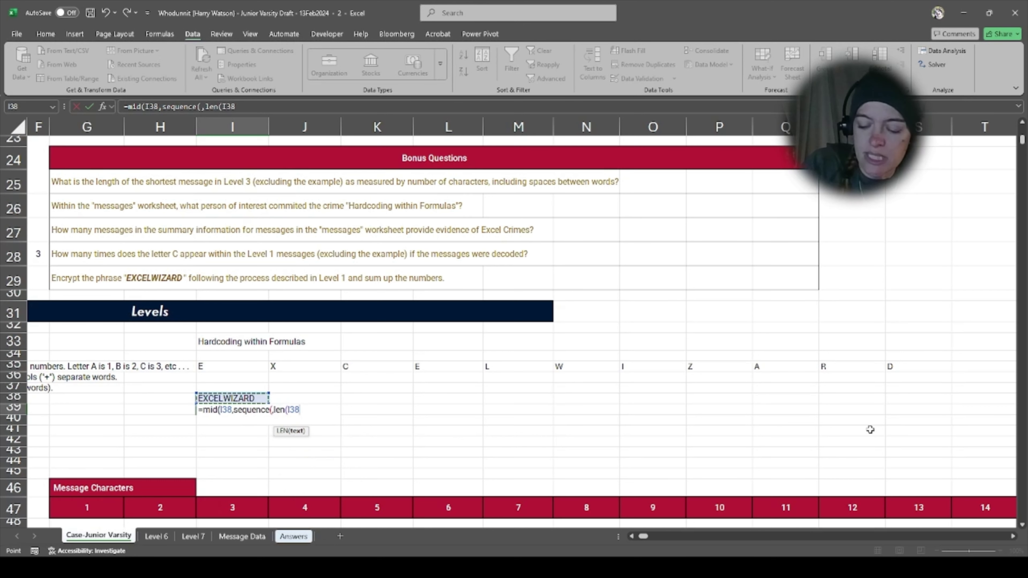
text()))
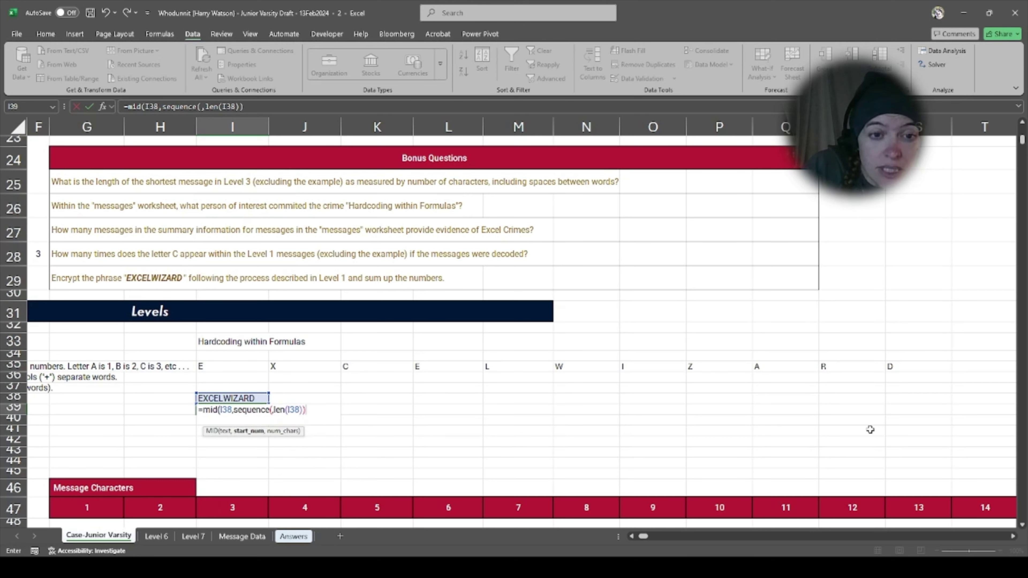
text(,1)
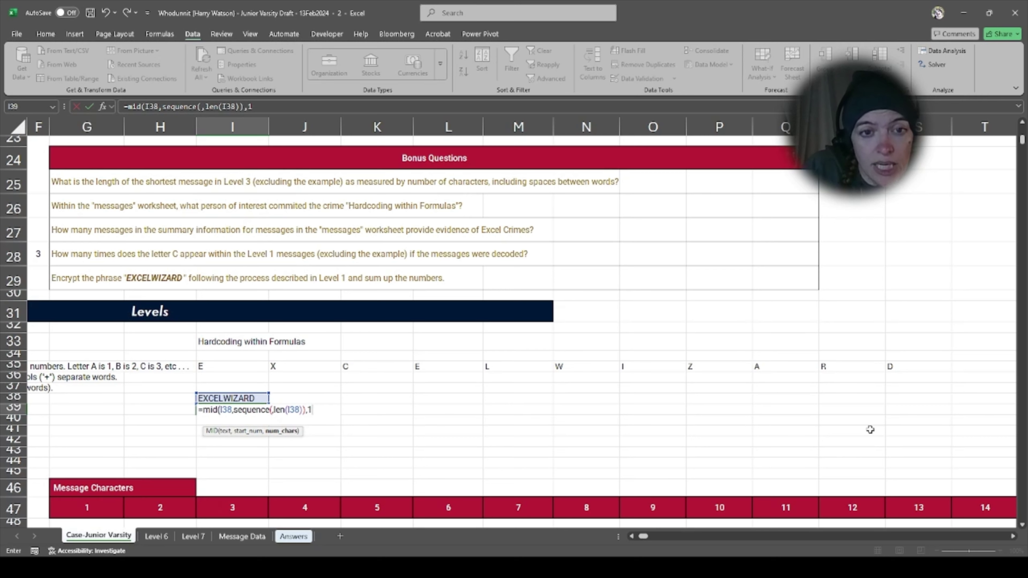
key(Return)
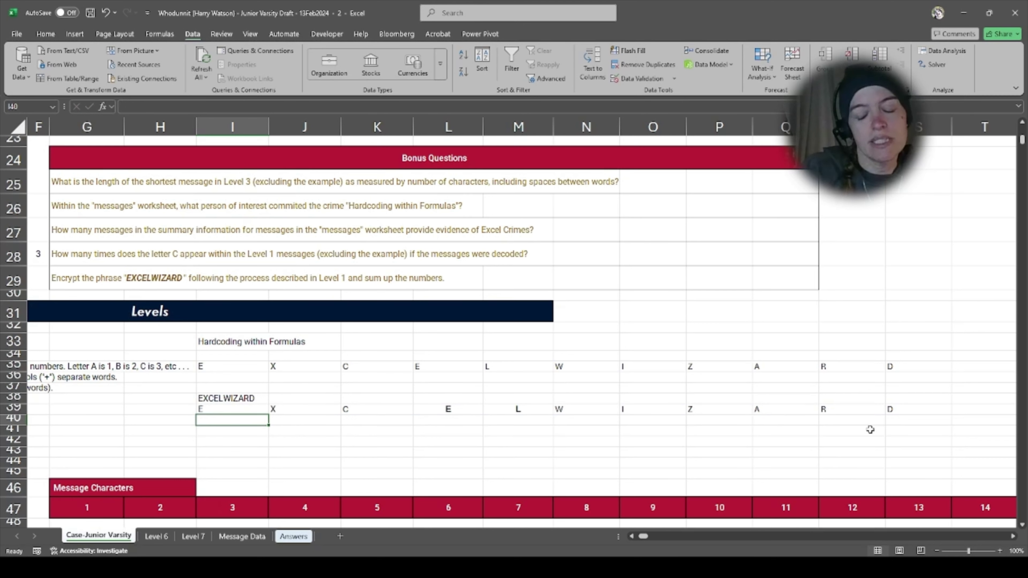
Step: Look up the number for the first letter of EXCELWIZARD by entering =XLOOKUP(I39,letters,values) in I40
key(Up)
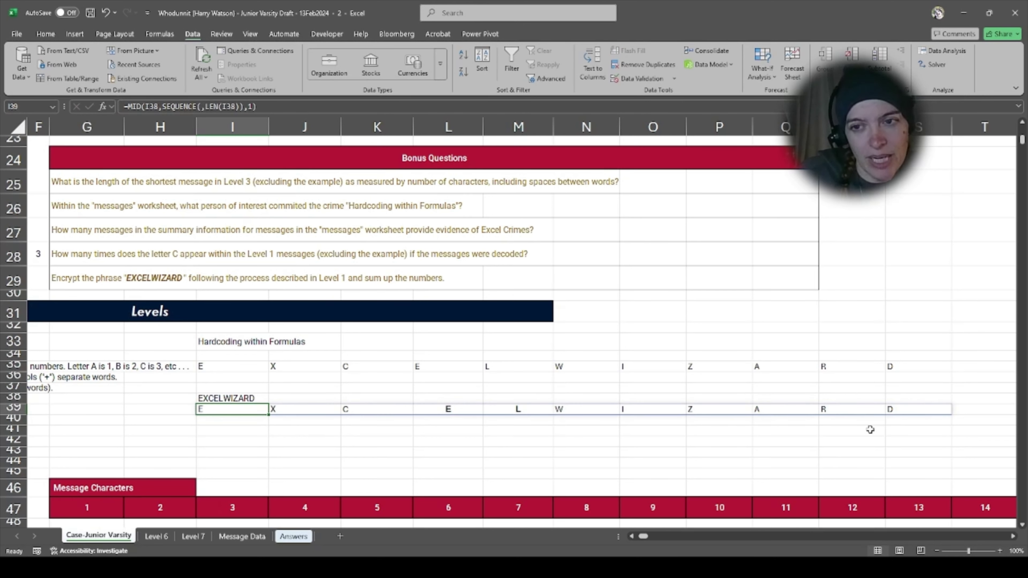
key(Down)
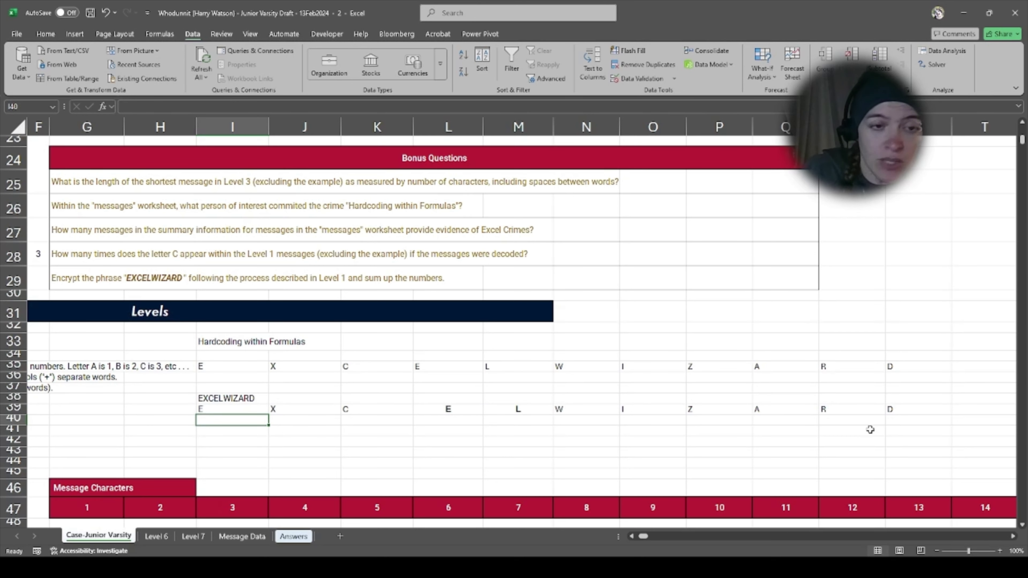
text(=)
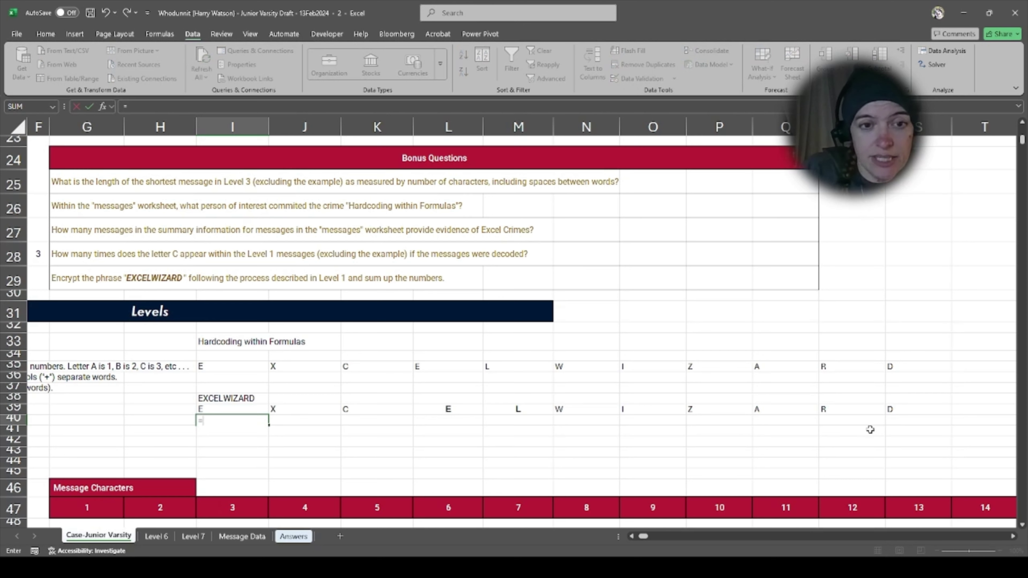
text(xl)
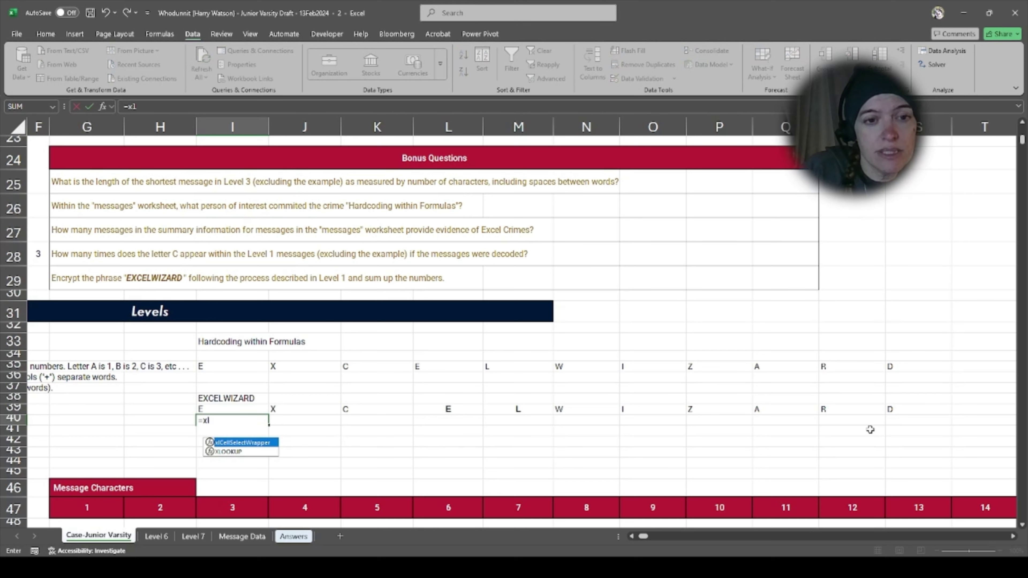
key(Down)
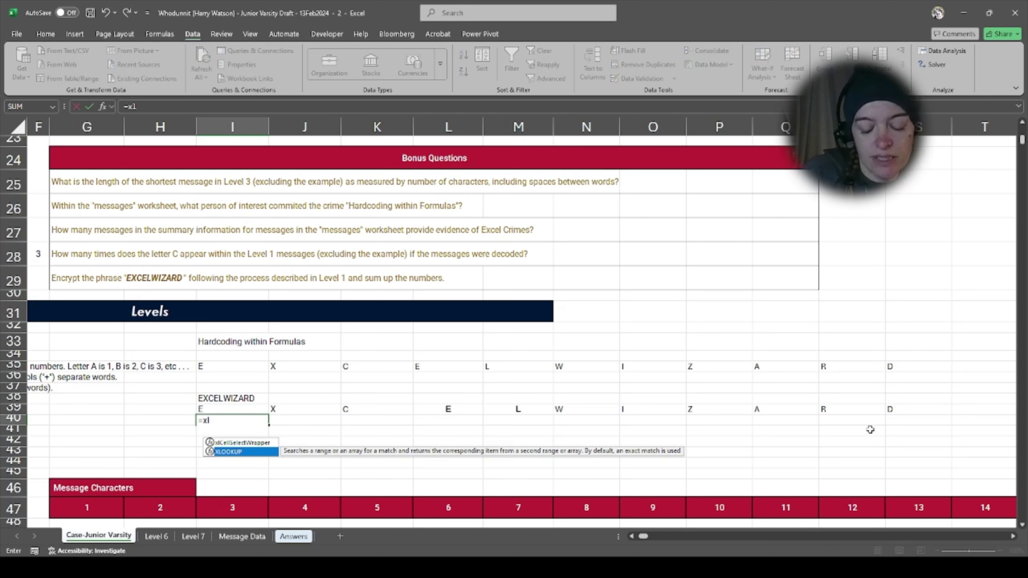
key(Tab)
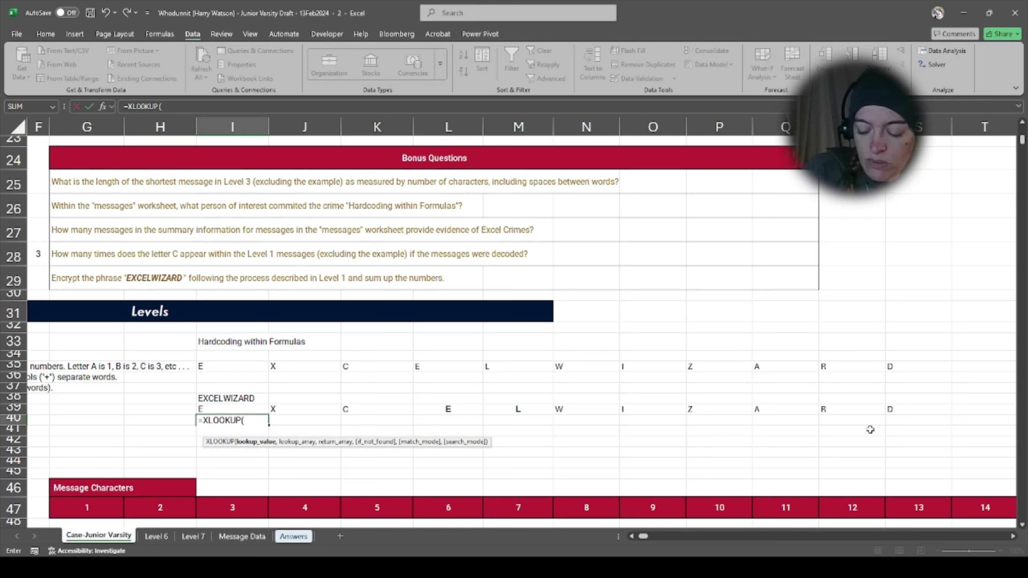
text(,)
key(BackSpace)
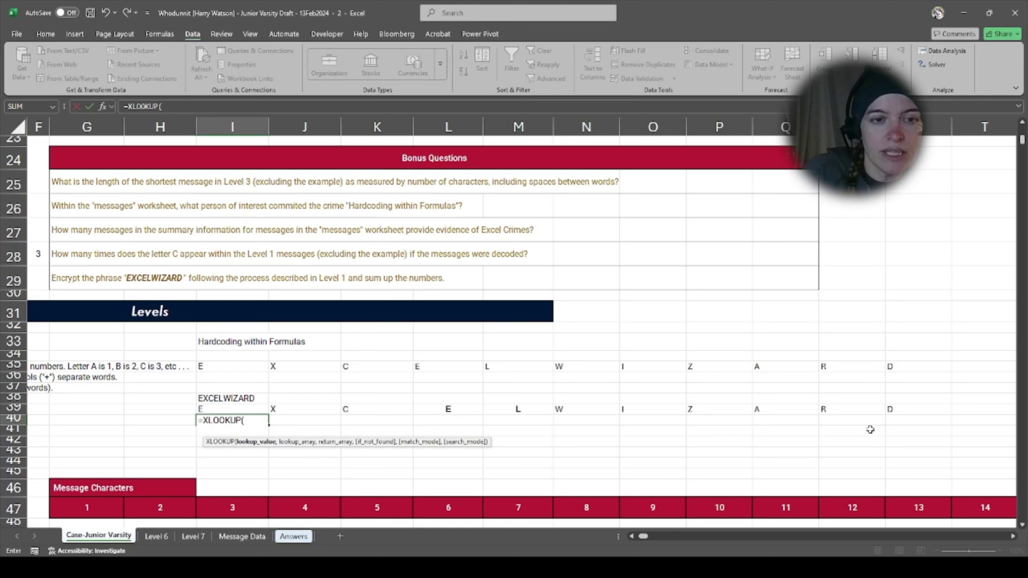
key(Up)
text(,letters,v)
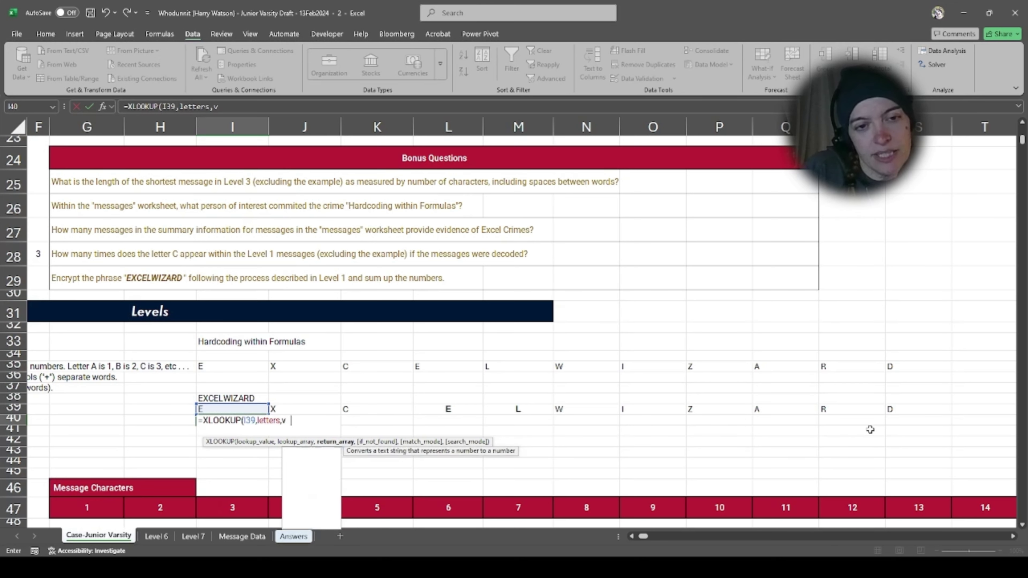
text(alue)
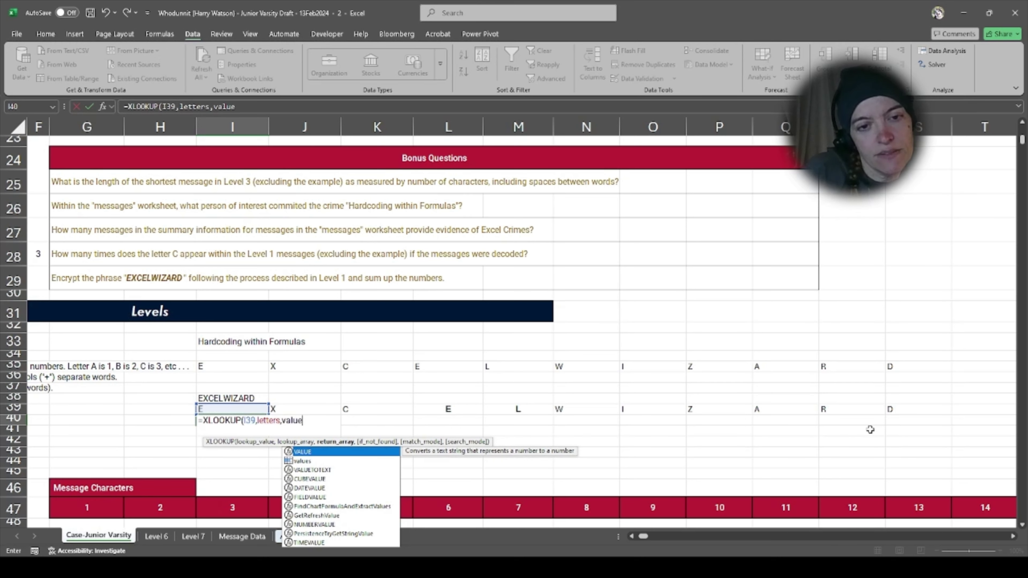
text(s)
key(Return)
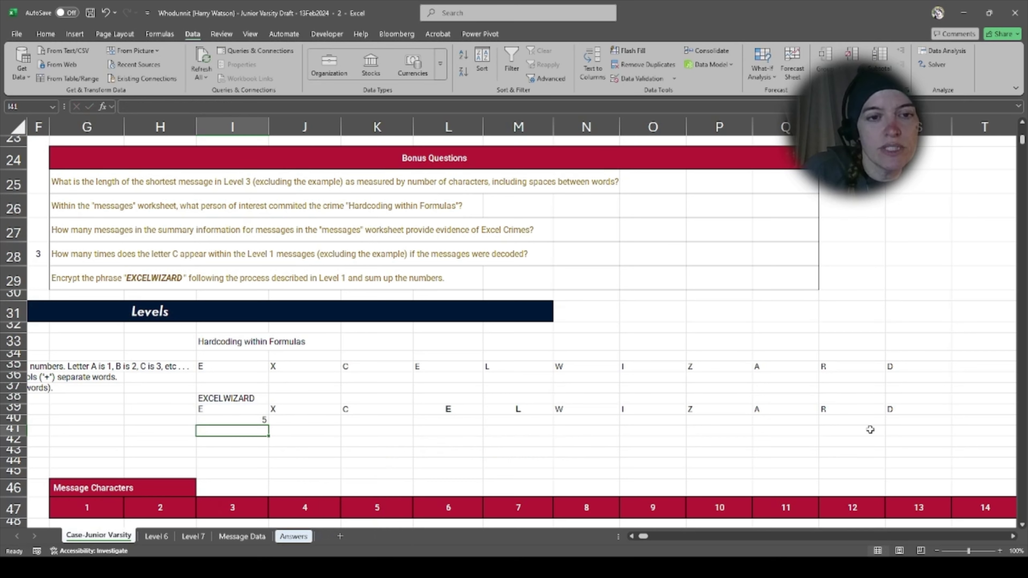
Step: Copy the XLOOKUP formula from I40 across row 40 through S40, under every letter of the split phrase
key(Up)
key(ctrl+c)
key(Up)
key(ctrl+Right)
key(Down)
key(ctrl+shift+Left)
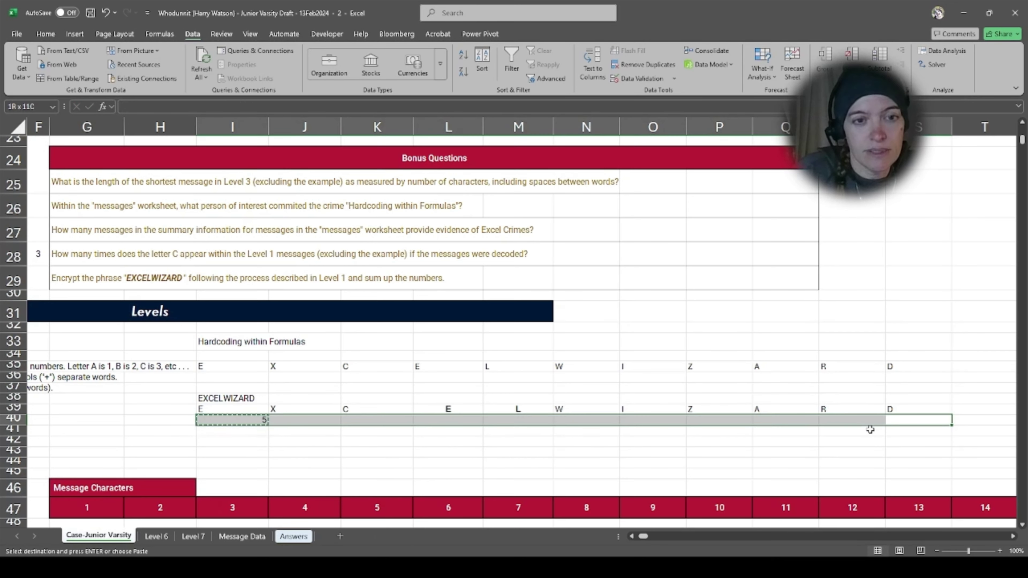
key(ctrl+v)
key(Down)
key(Left)
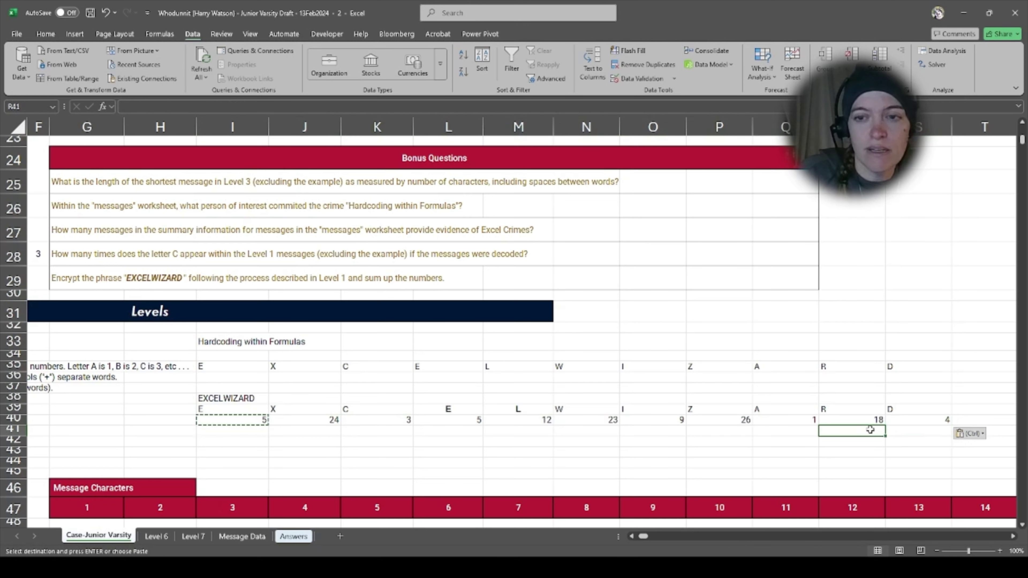
key(ctrl)
key(Up)
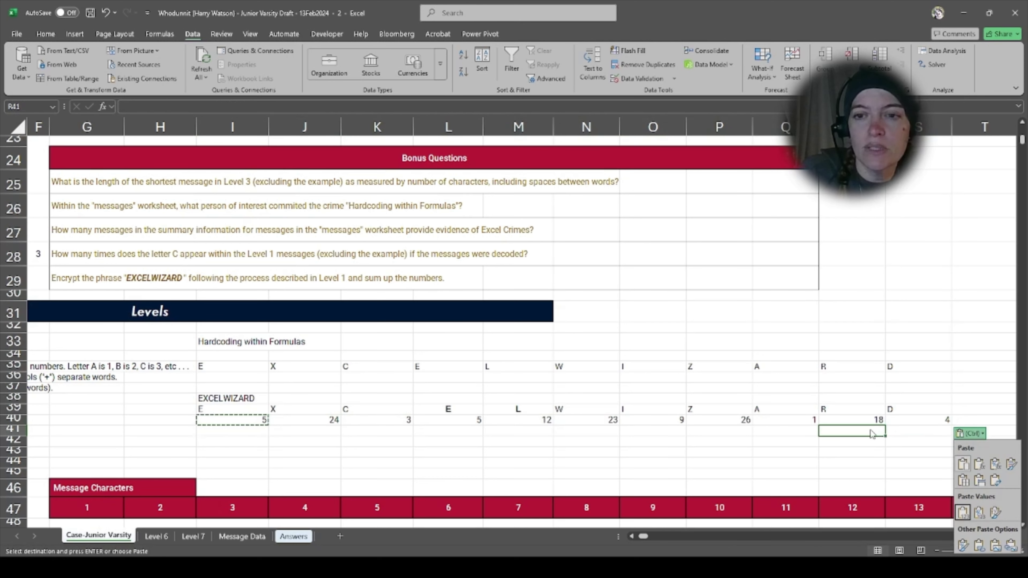
key(Escape)
click(866, 420)
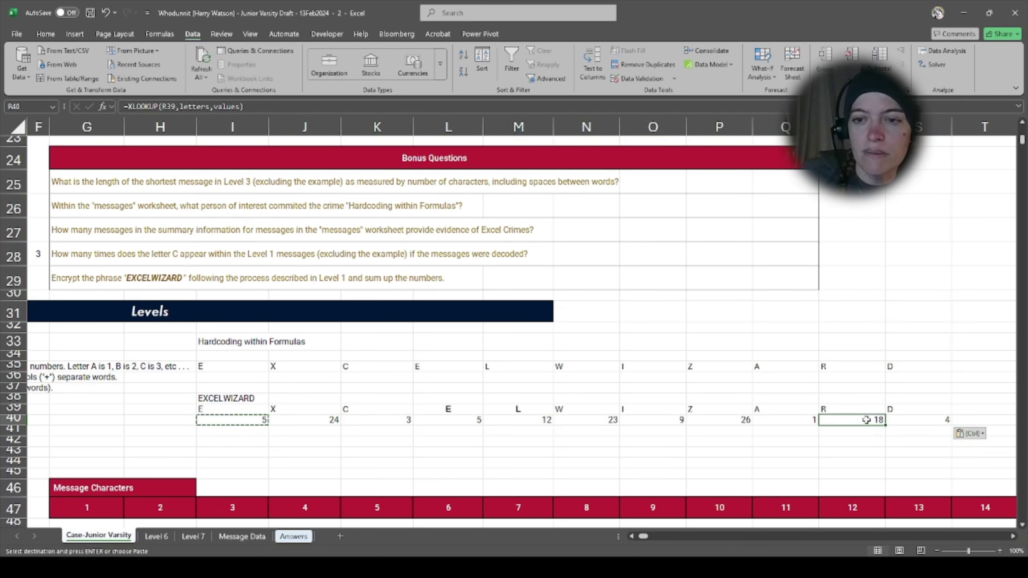
Step: Answer Bonus 5 in E29 by summing the letter numbers with =SUM(I40:S40)
key(ctrl+Left)
key(Down)
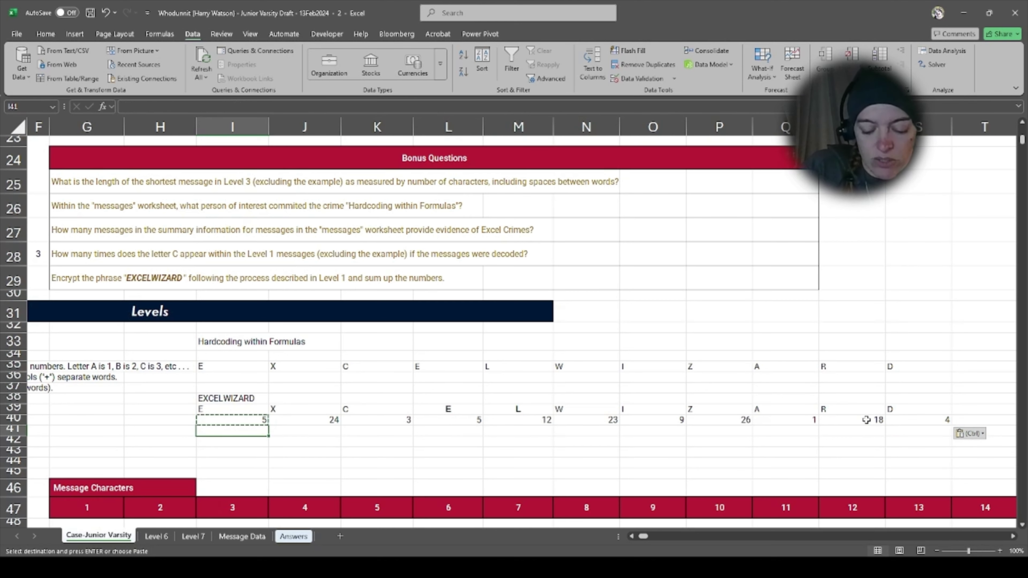
key(Up)
key(Up)
key(Up)
key(Up)
key(Up)
key(Up)
key(Up)
key(Up)
key(Up)
key(Up)
key(Up)
key(Up)
key(Up)
key(Up)
key(Up)
key(Left)
key(Left)
key(Left)
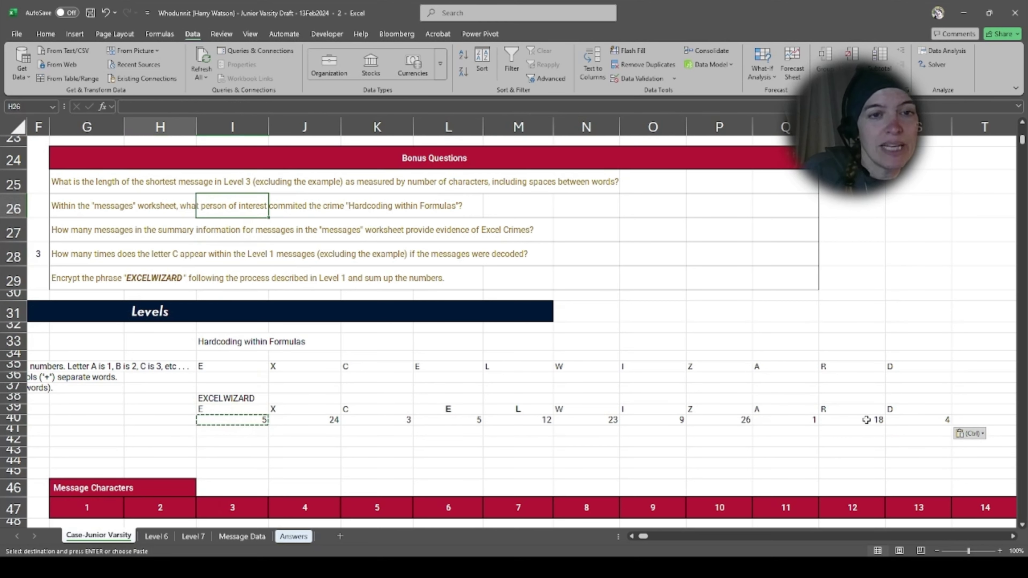
key(Left)
key(Down)
key(Down)
key(Down)
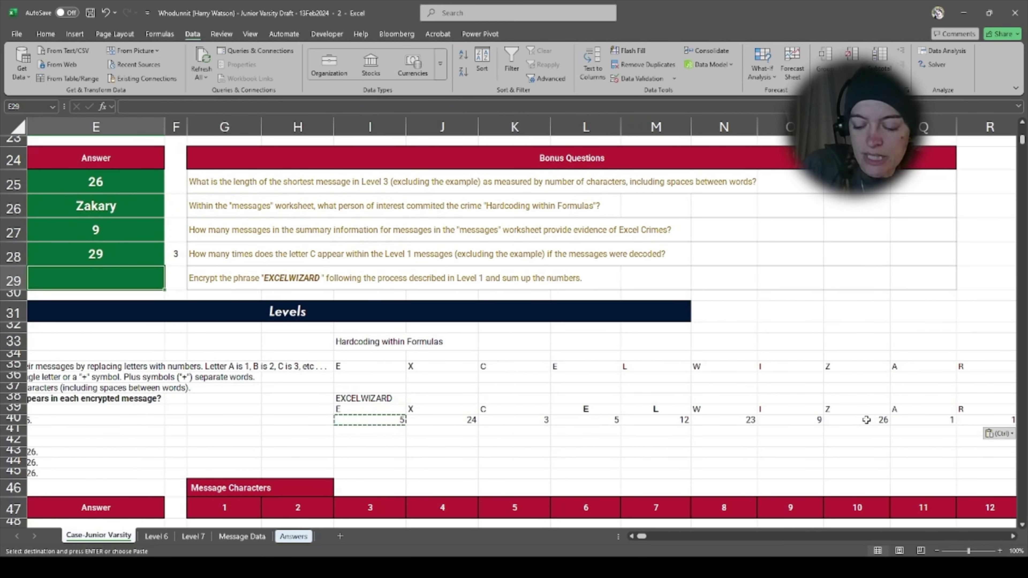
text(=sum()
key(BackSpace)
text(()
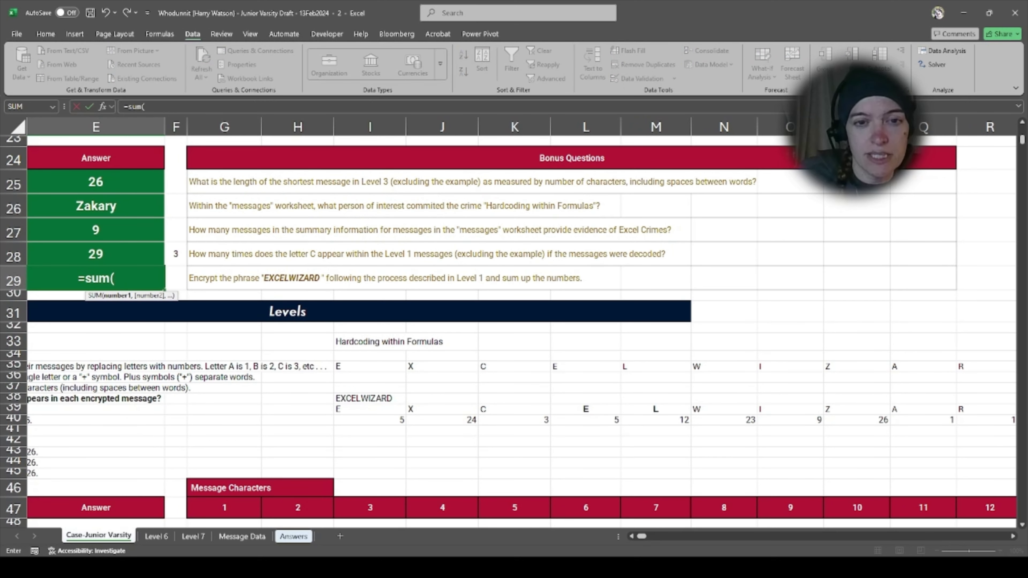
click(392, 423)
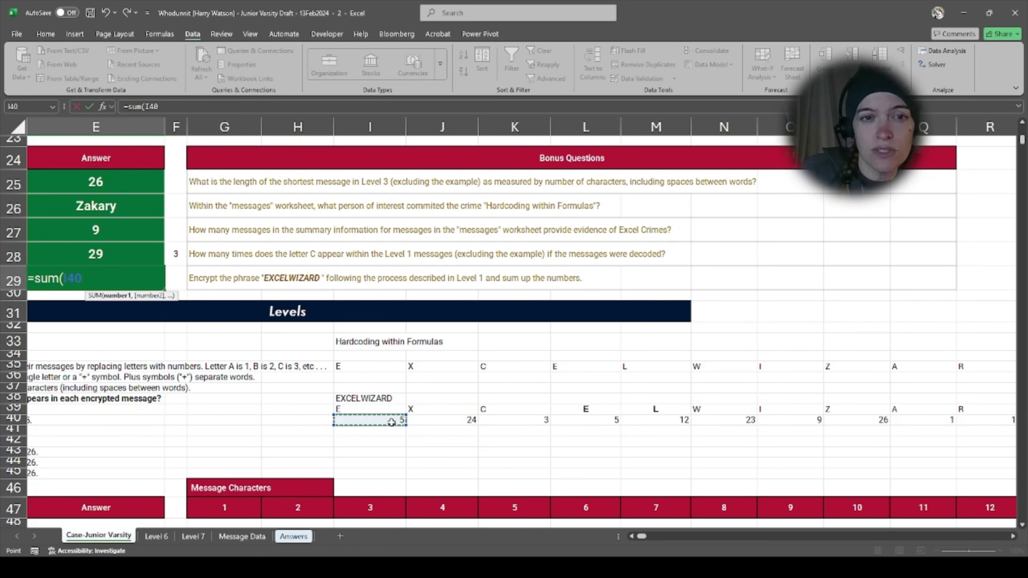
key(ctrl+shift+Right)
key(Return)
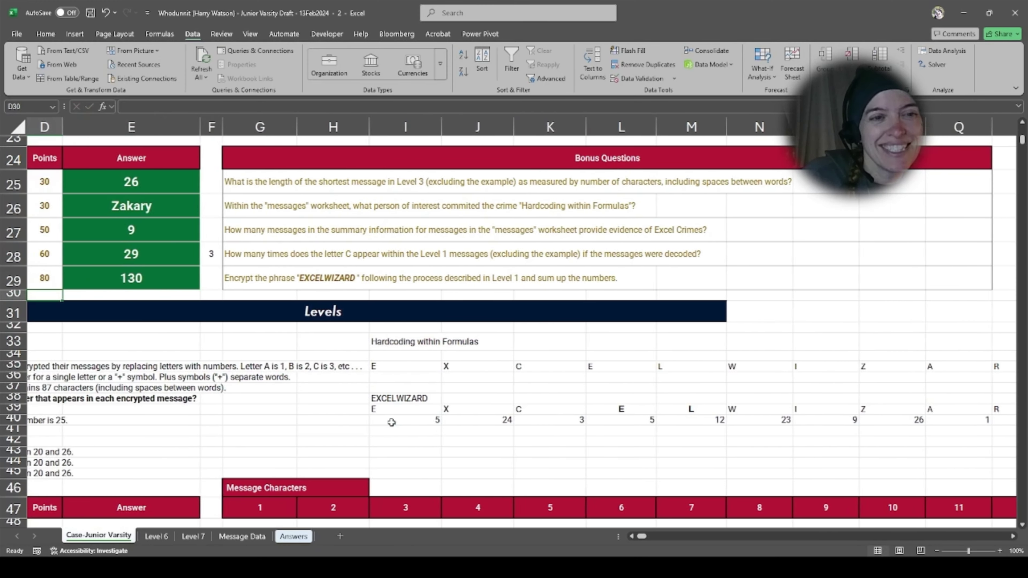
key(Home)
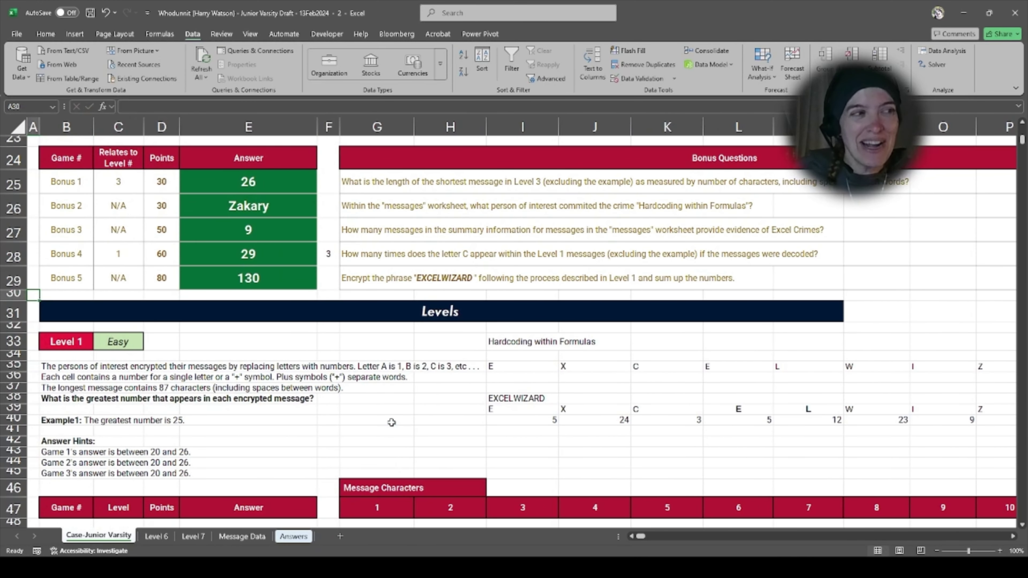